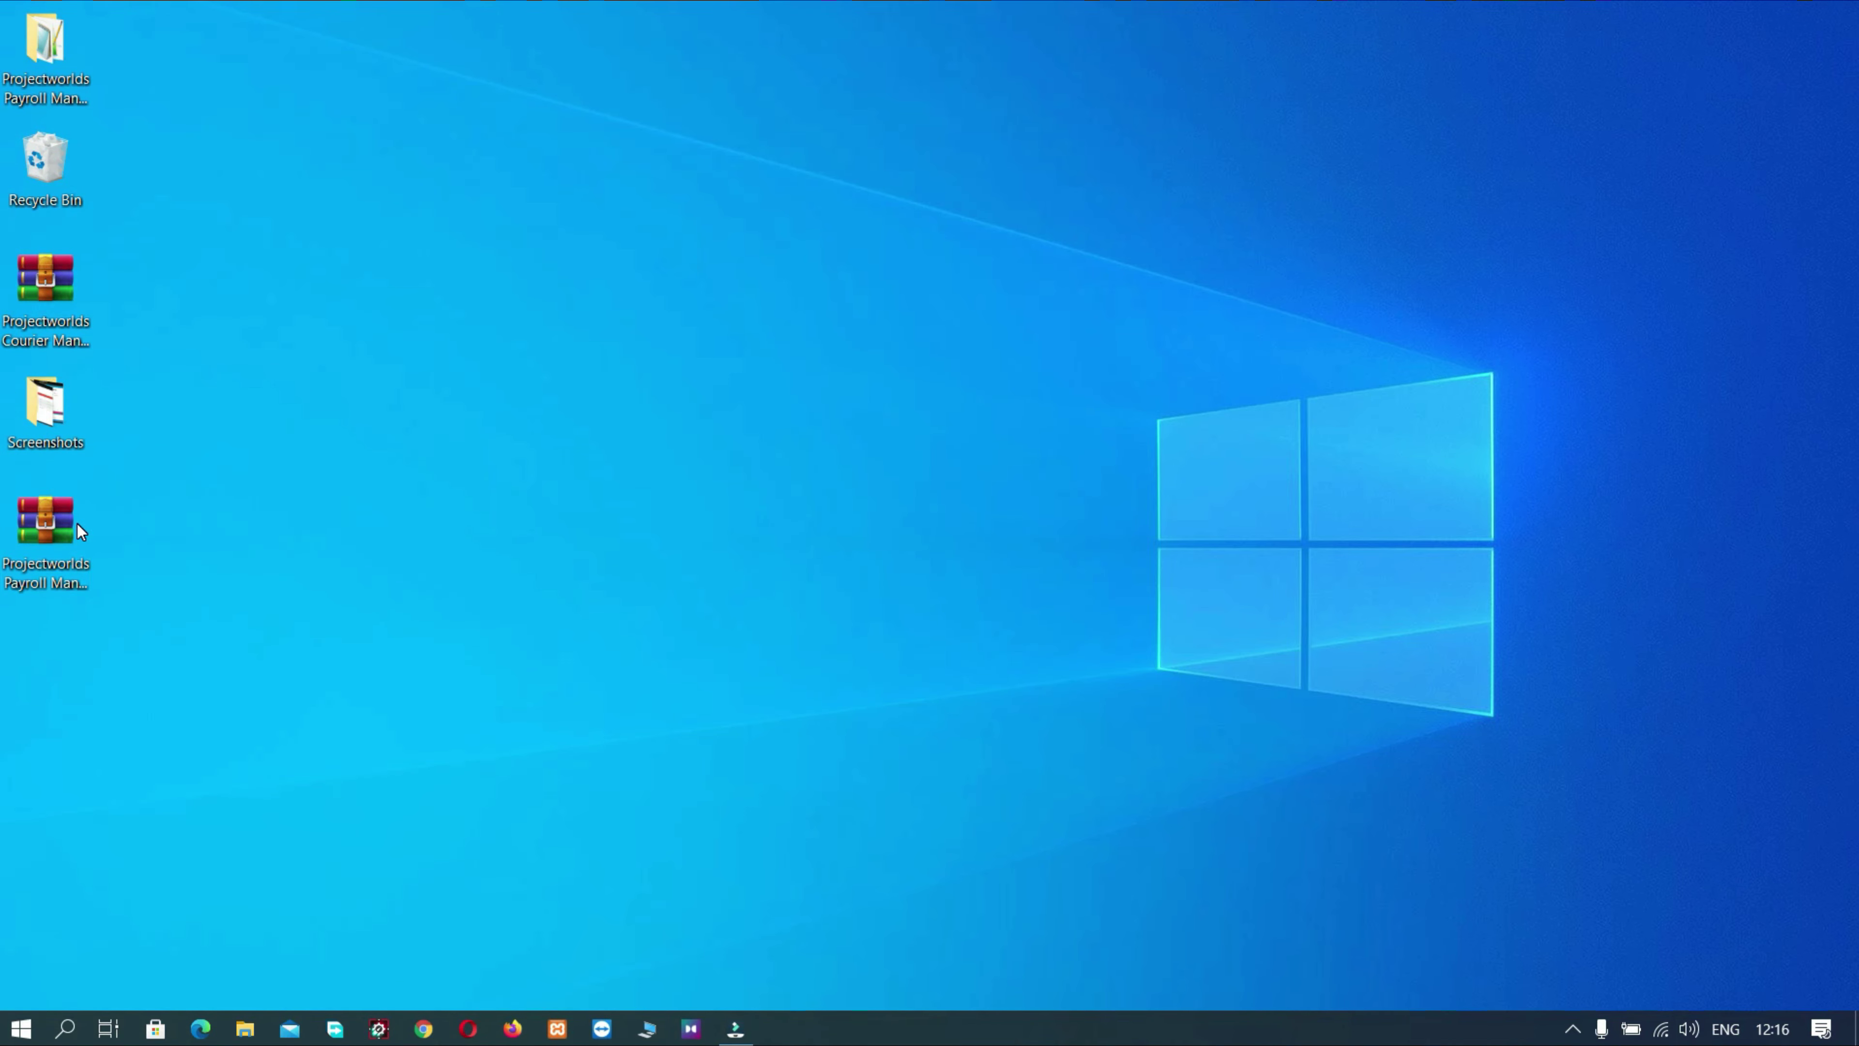
- Cut the Projectworlds Payroll Management System folder from the desktop and paste it into C:\xampp\htdocs
{"action": "right_click", "coordinate": [40, 50]}
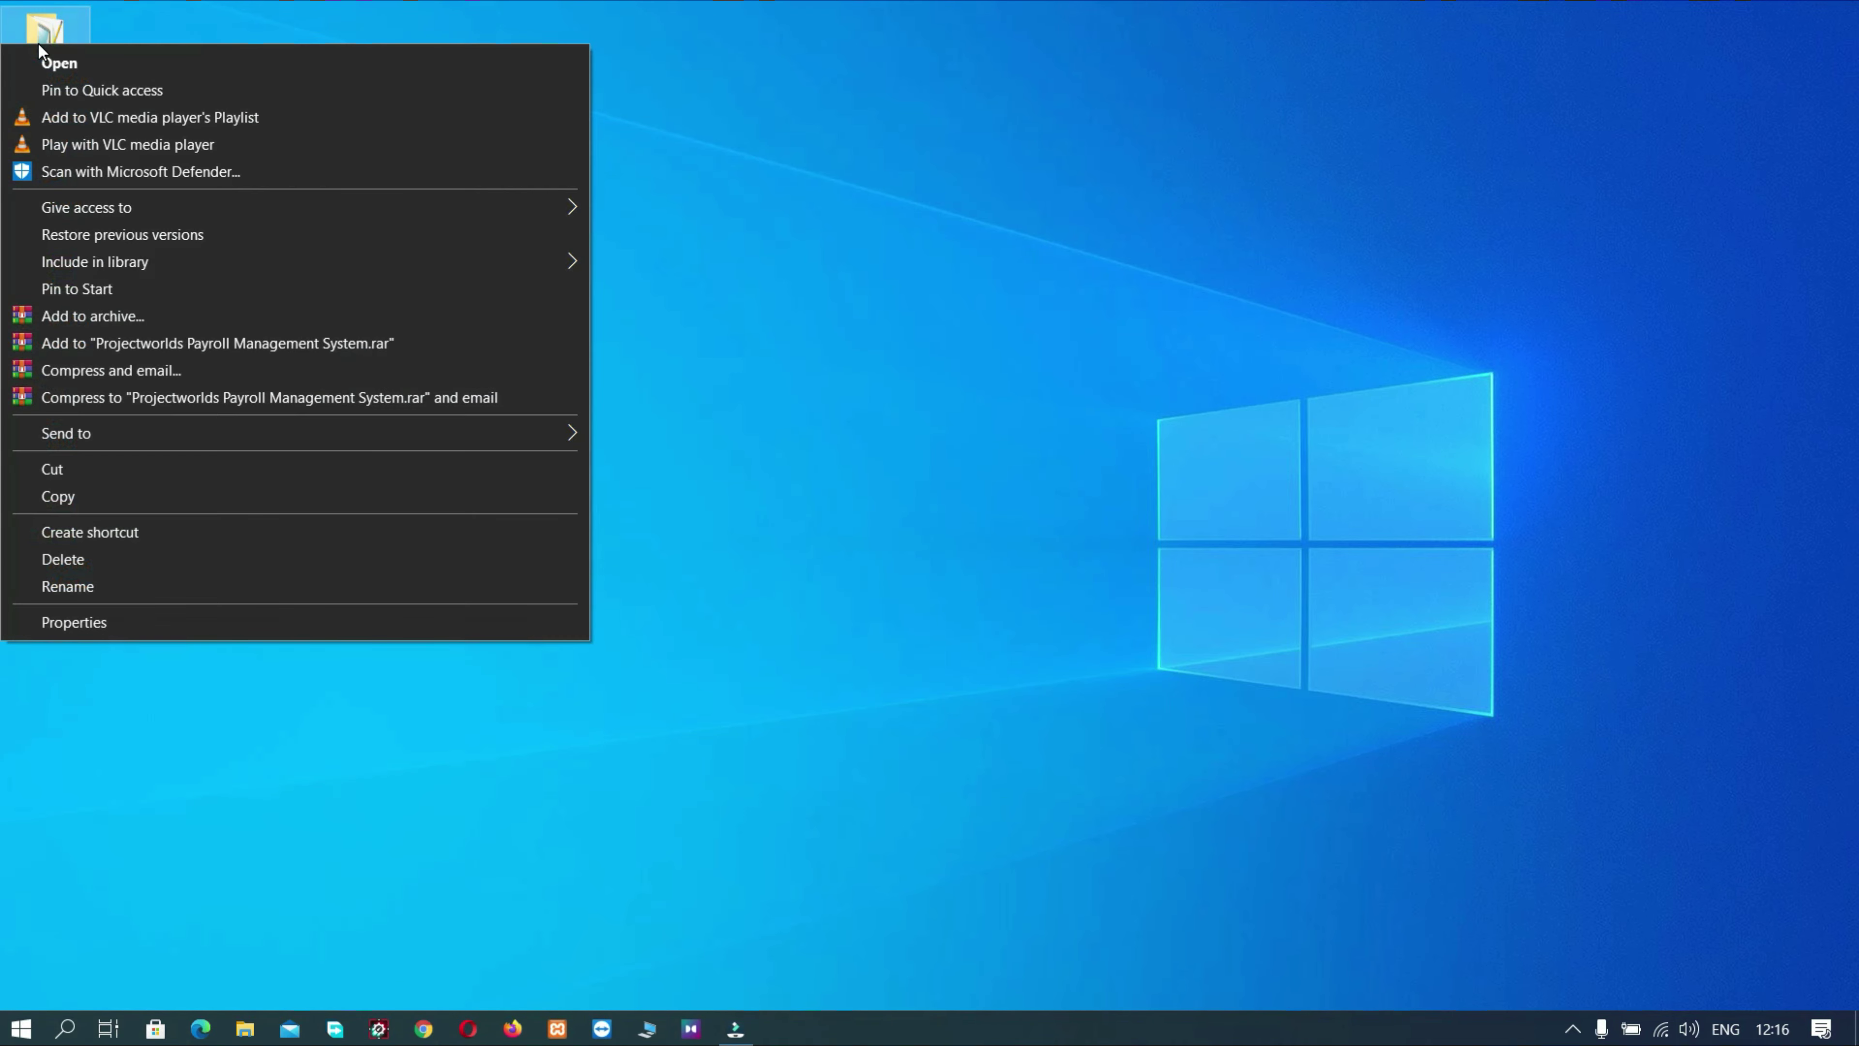
{"action": "left_click", "coordinate": [37, 471]}
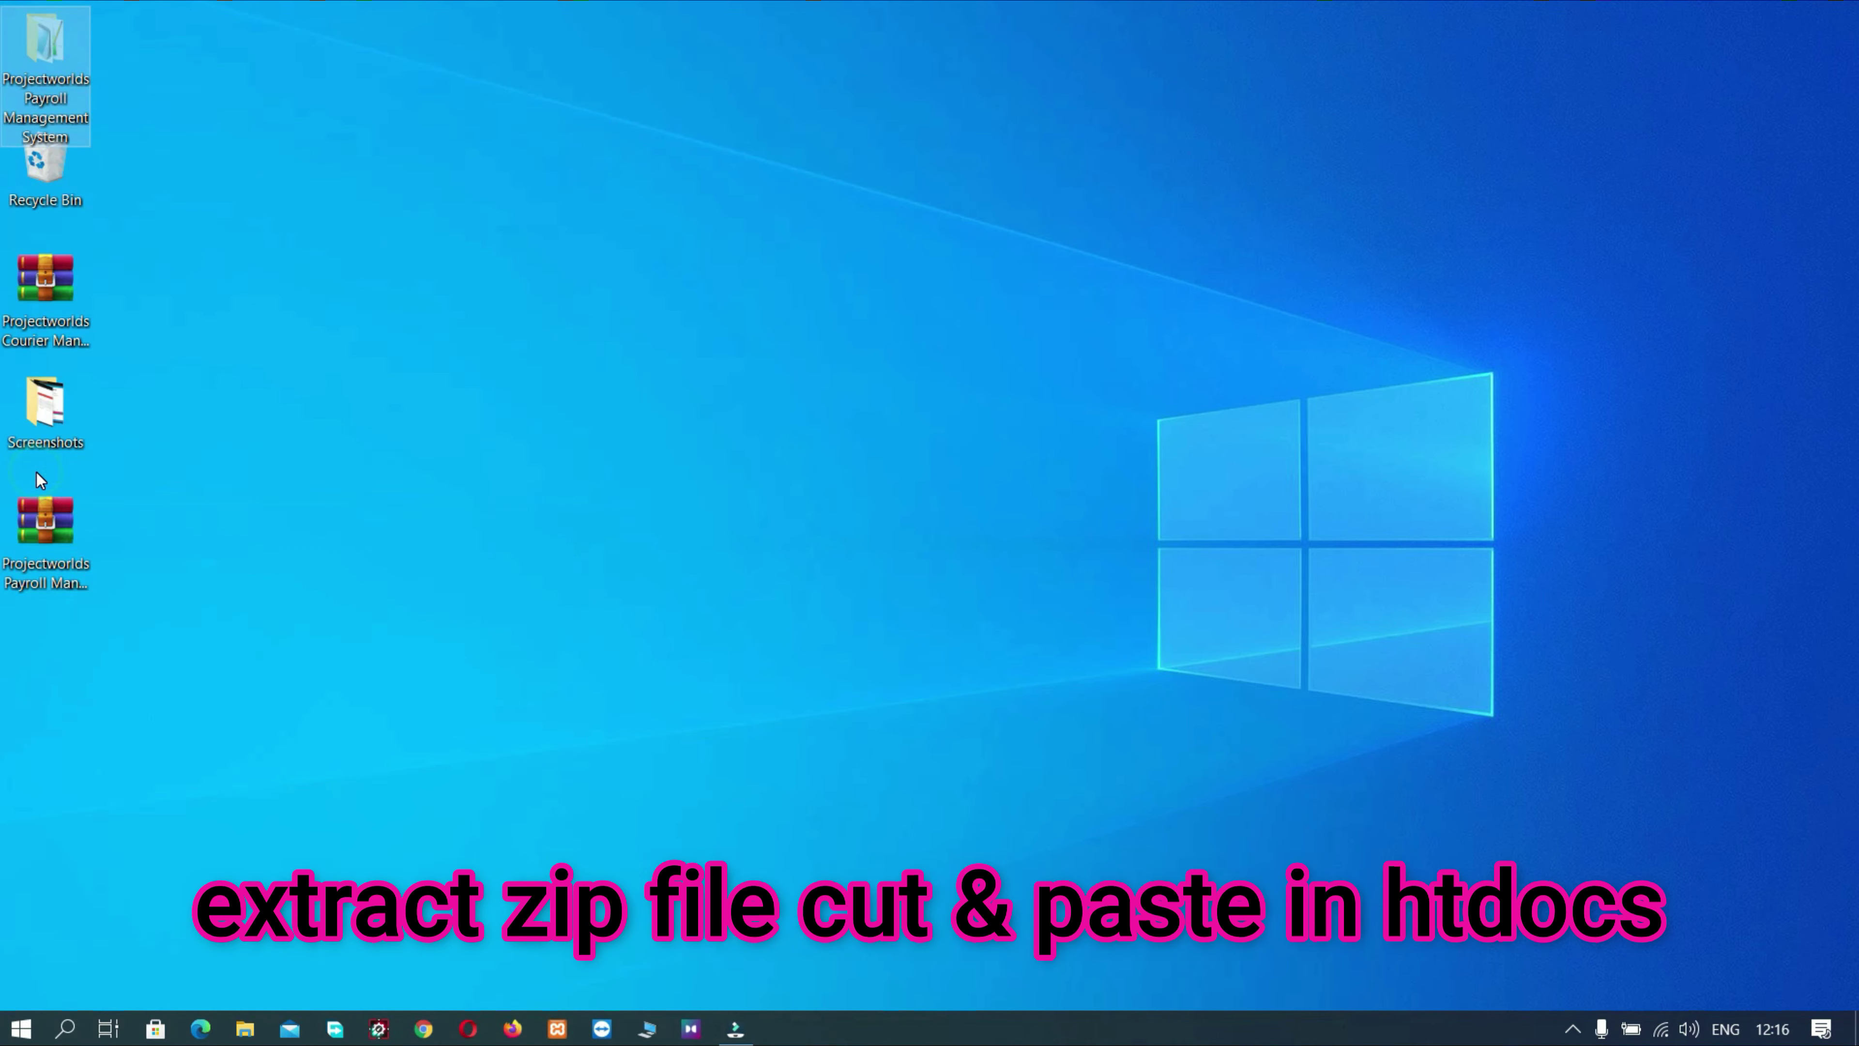
{"action": "left_click", "coordinate": [647, 1028]}
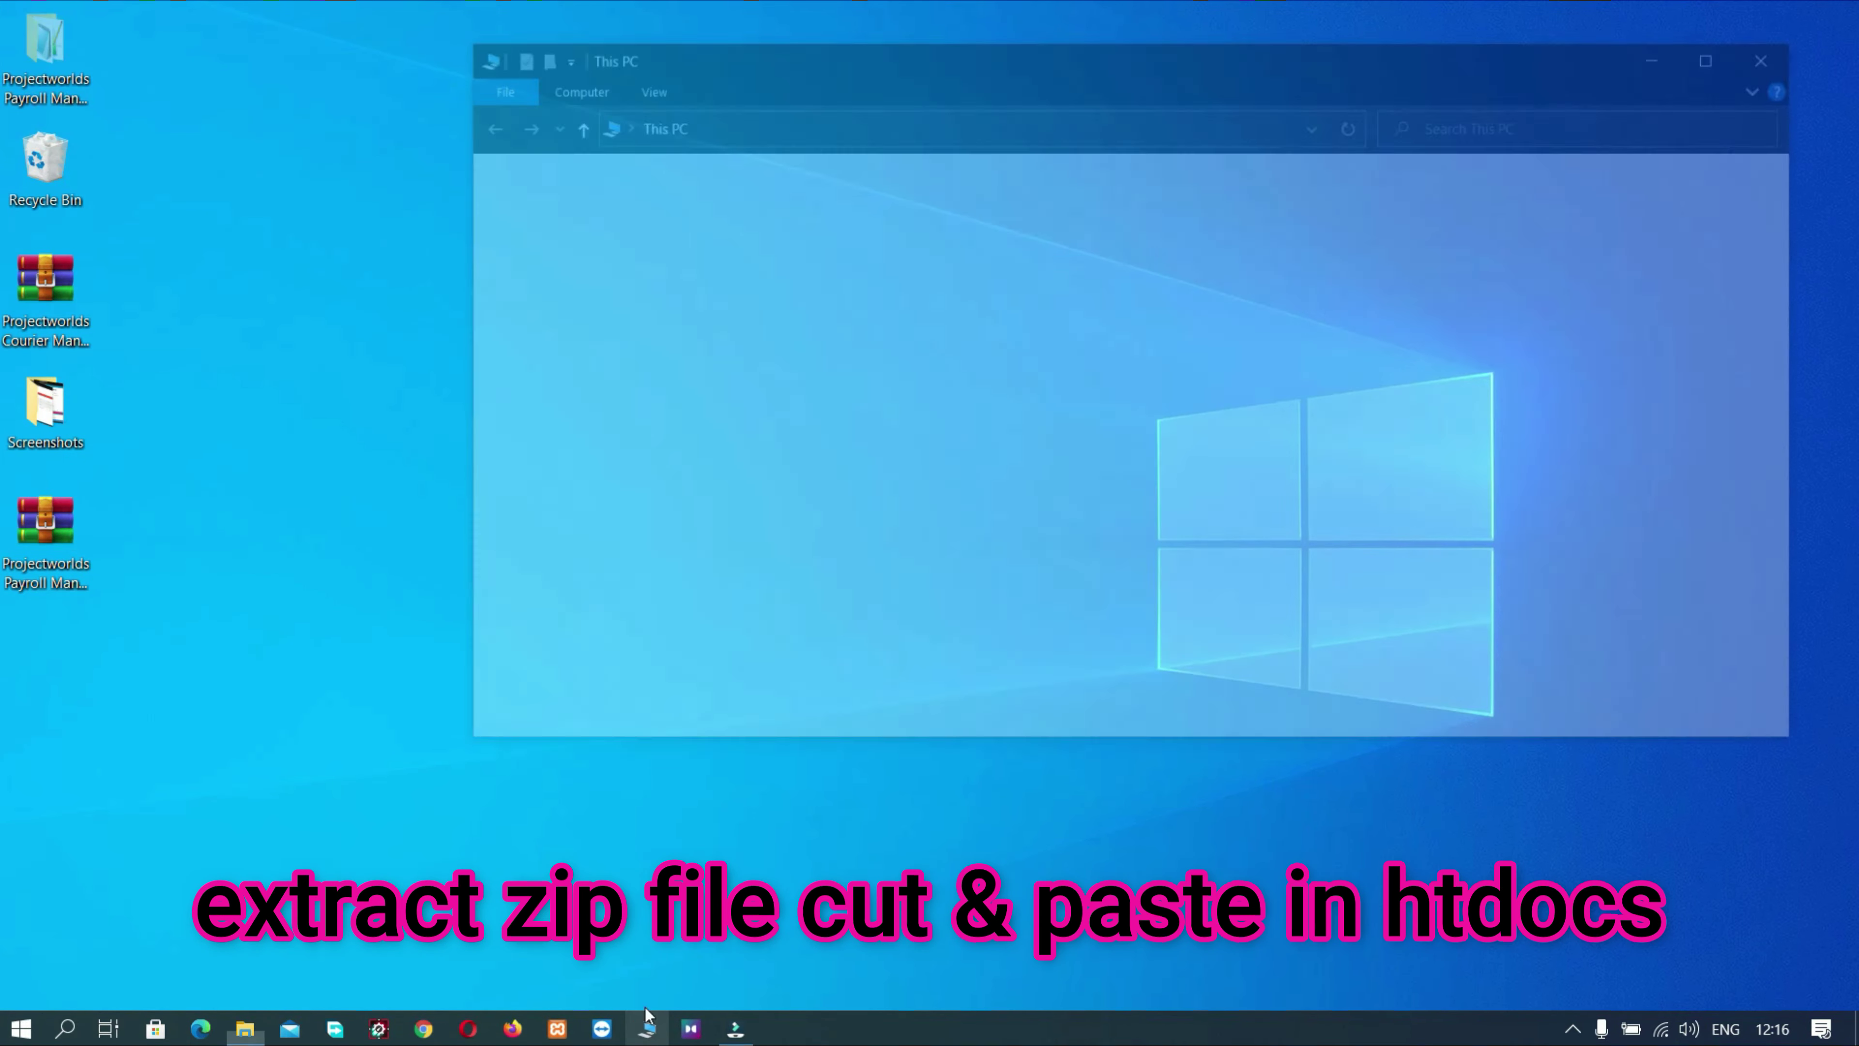
{"action": "double_click", "coordinate": [774, 463]}
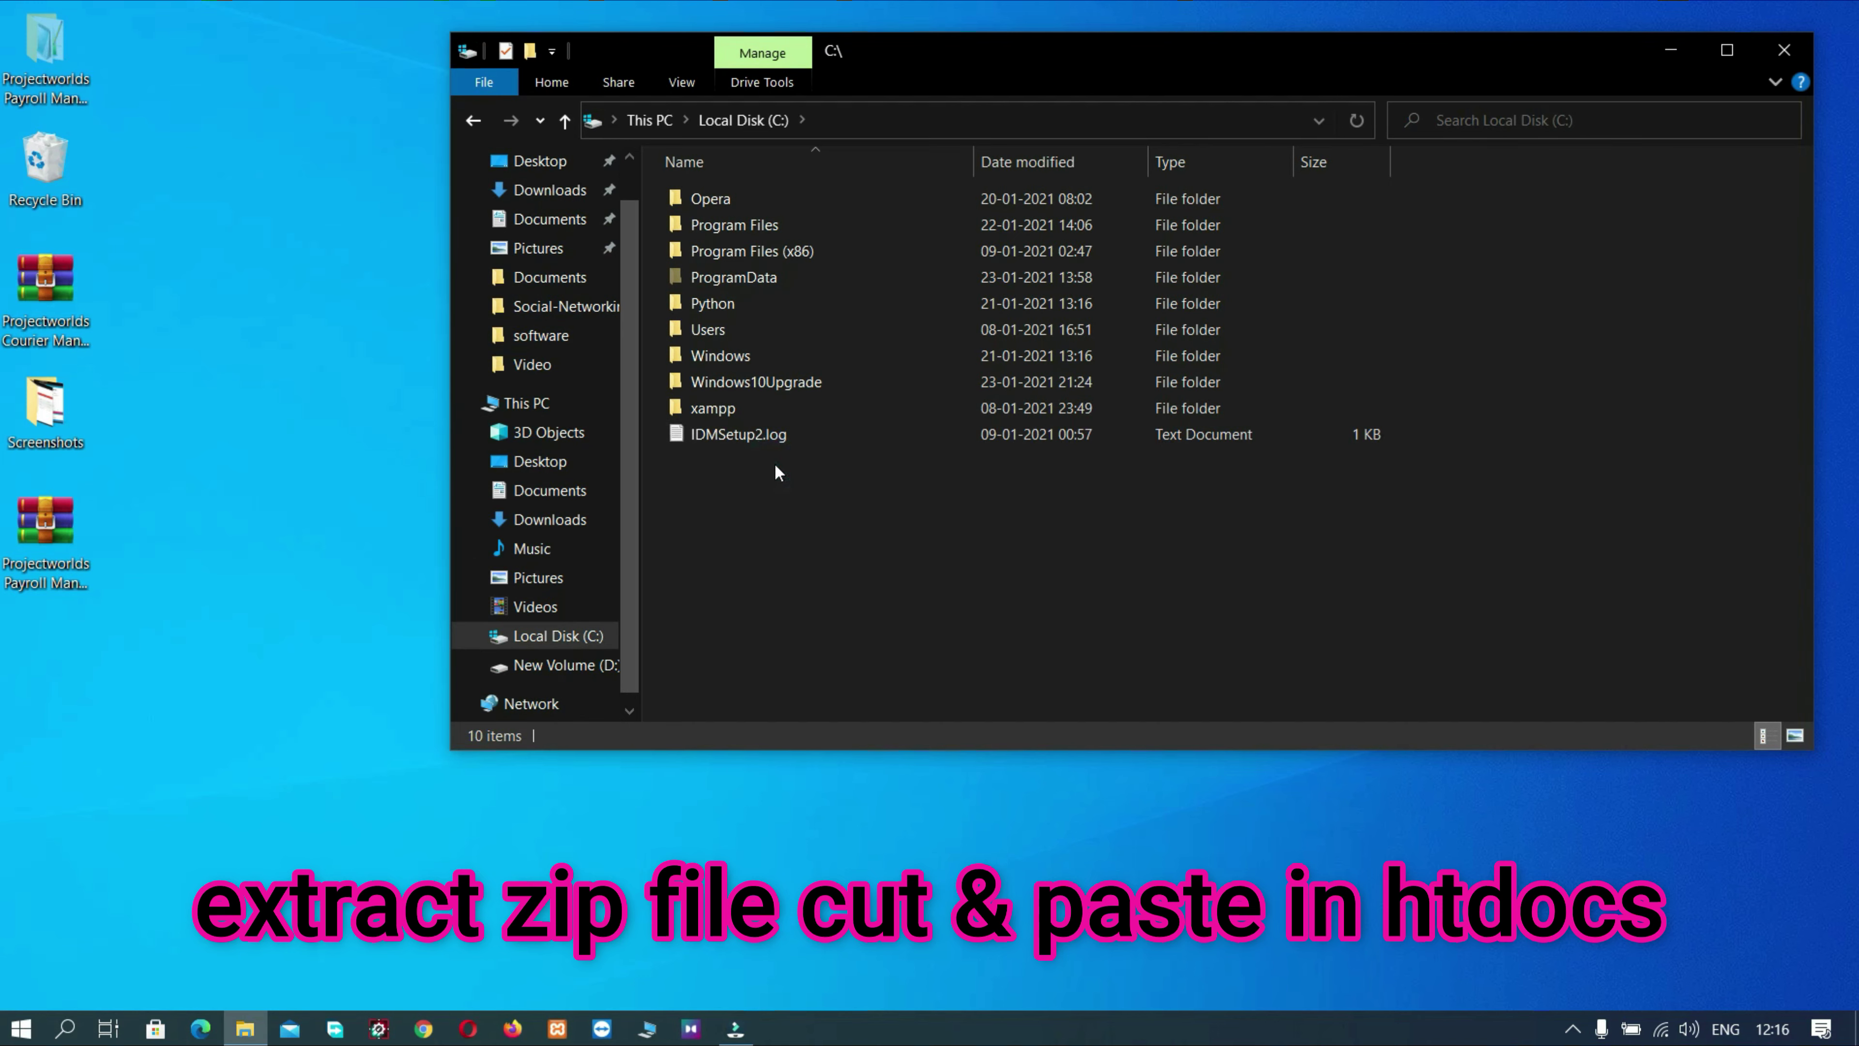
{"action": "double_click", "coordinate": [759, 416]}
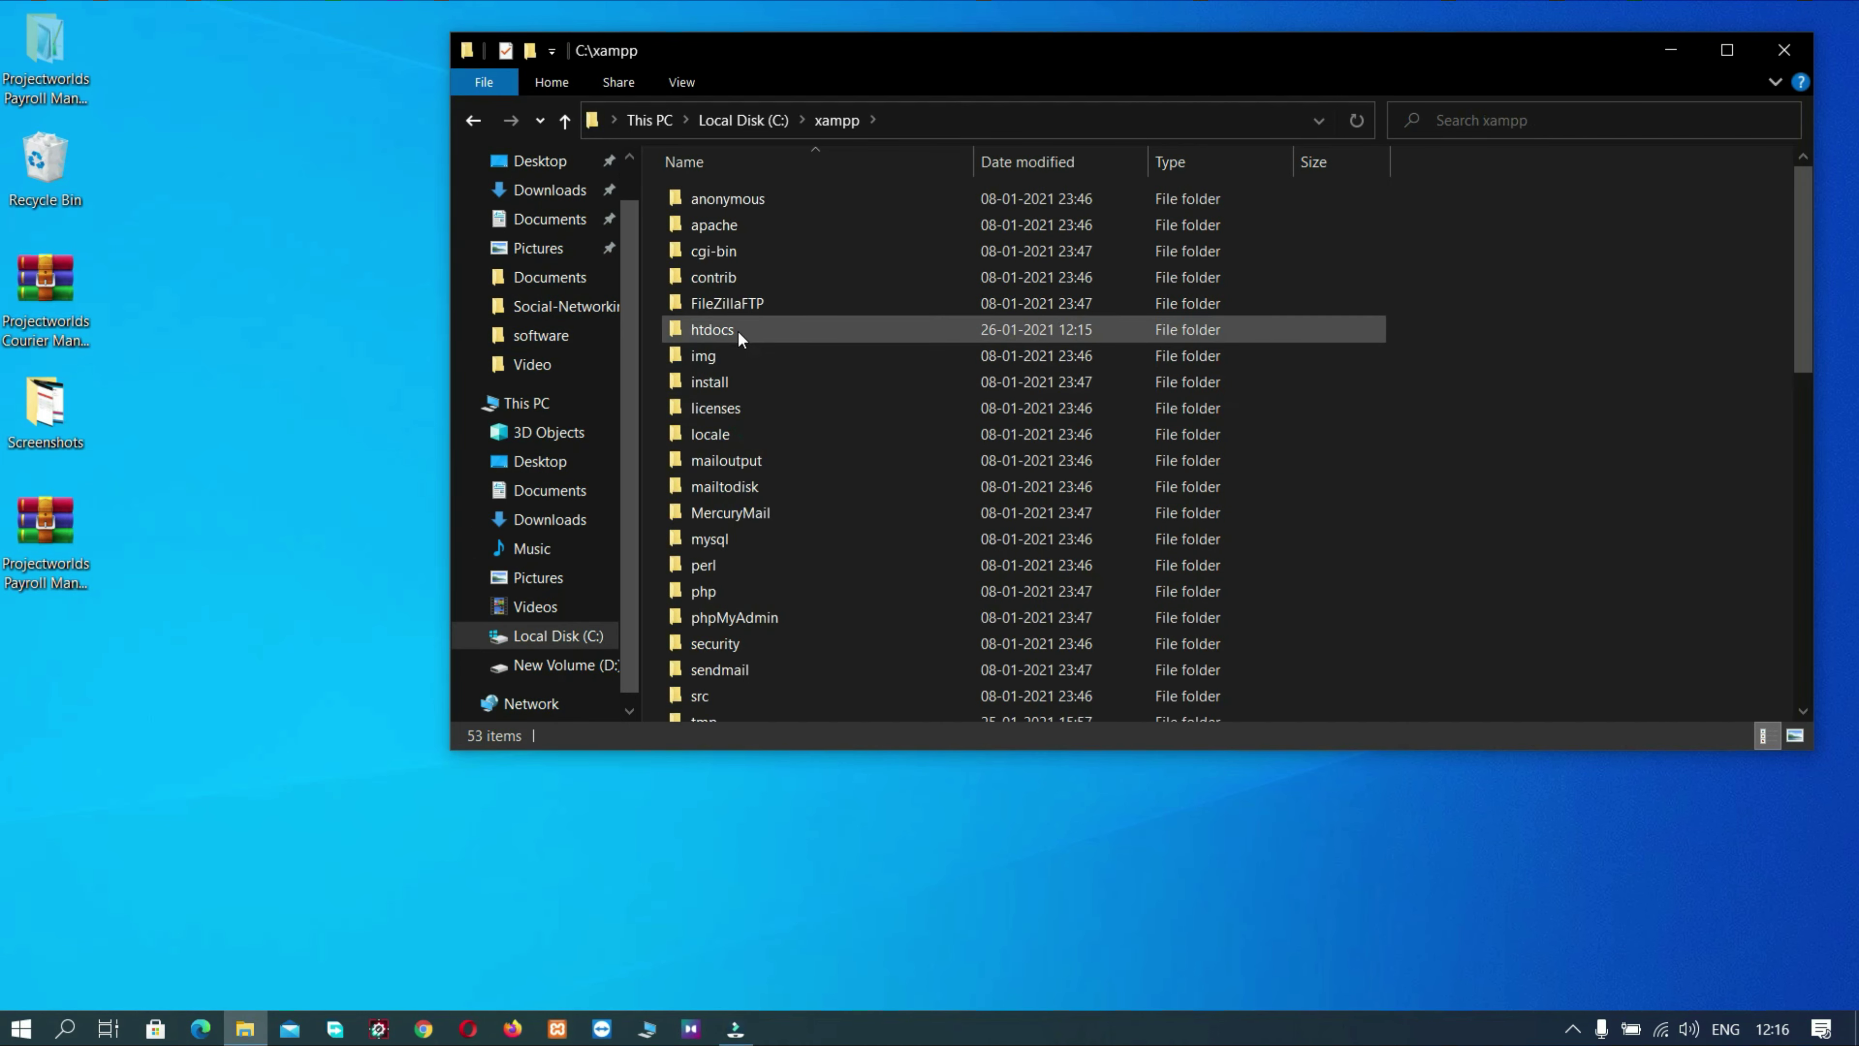
{"action": "double_click", "coordinate": [737, 331]}
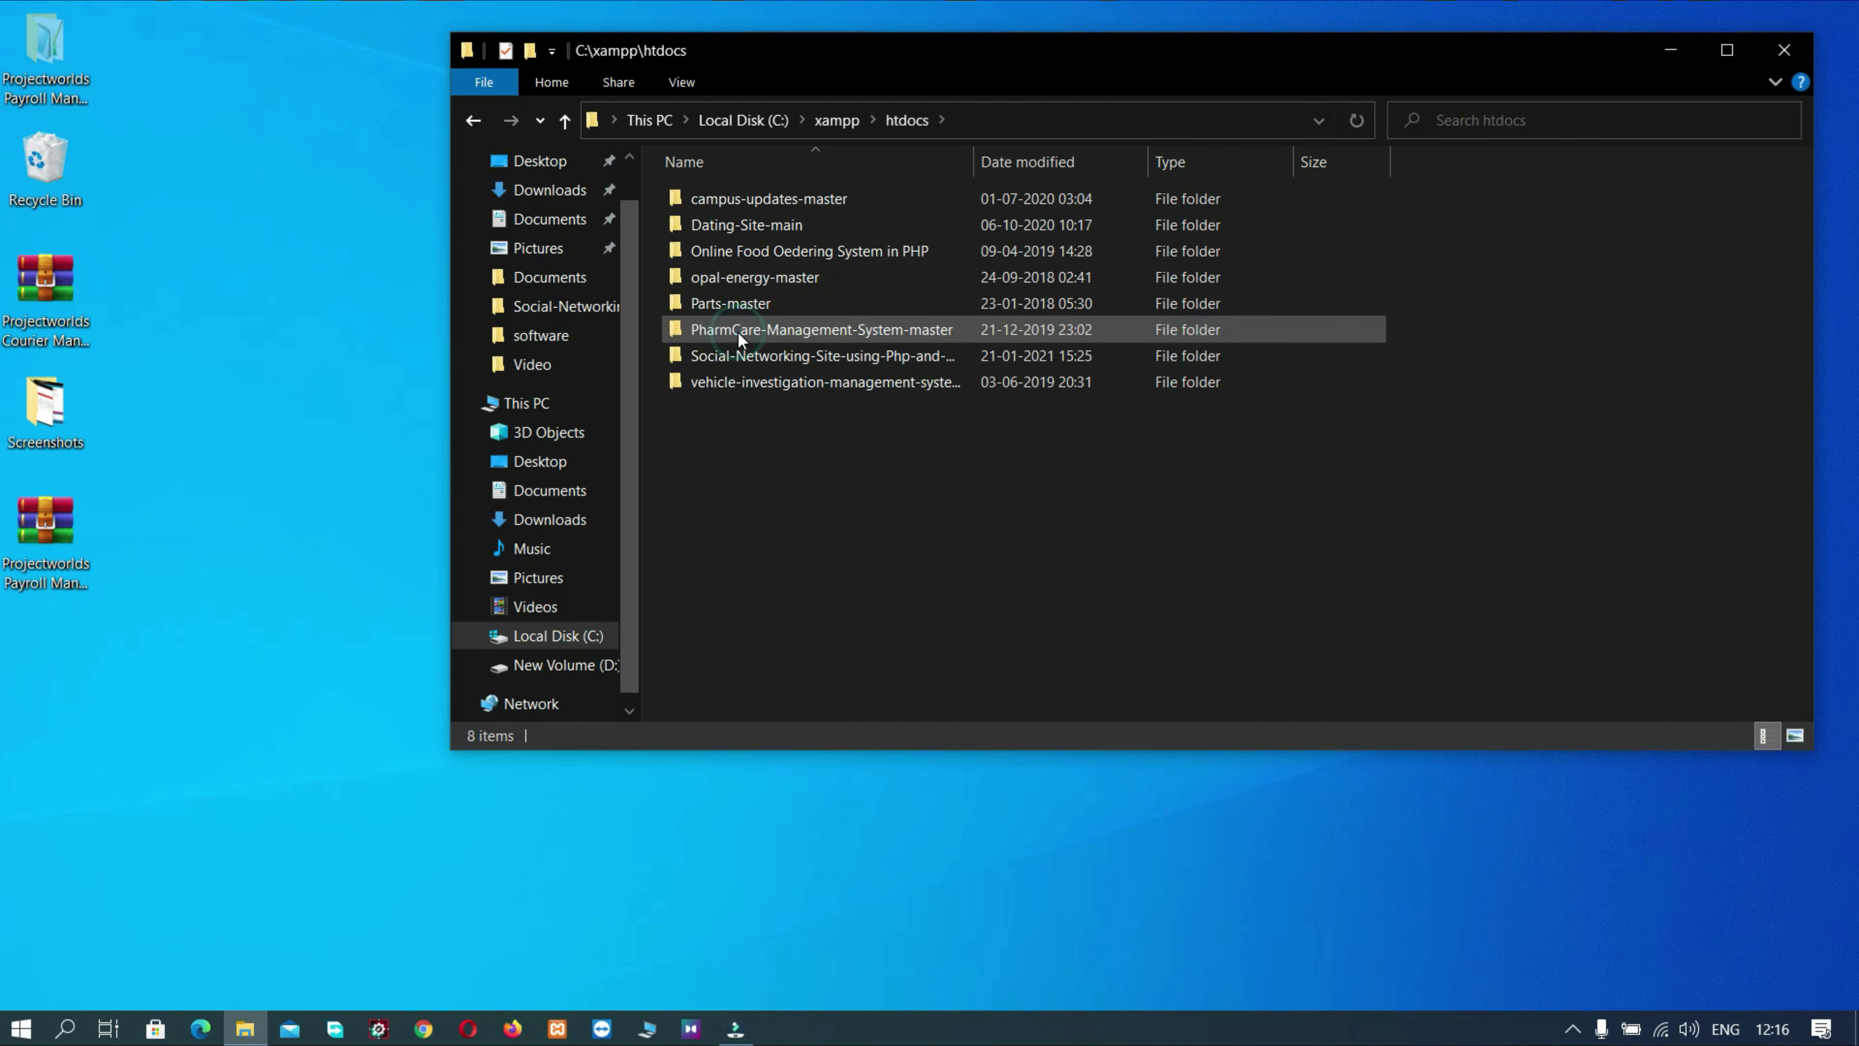
{"action": "right_click", "coordinate": [755, 441]}
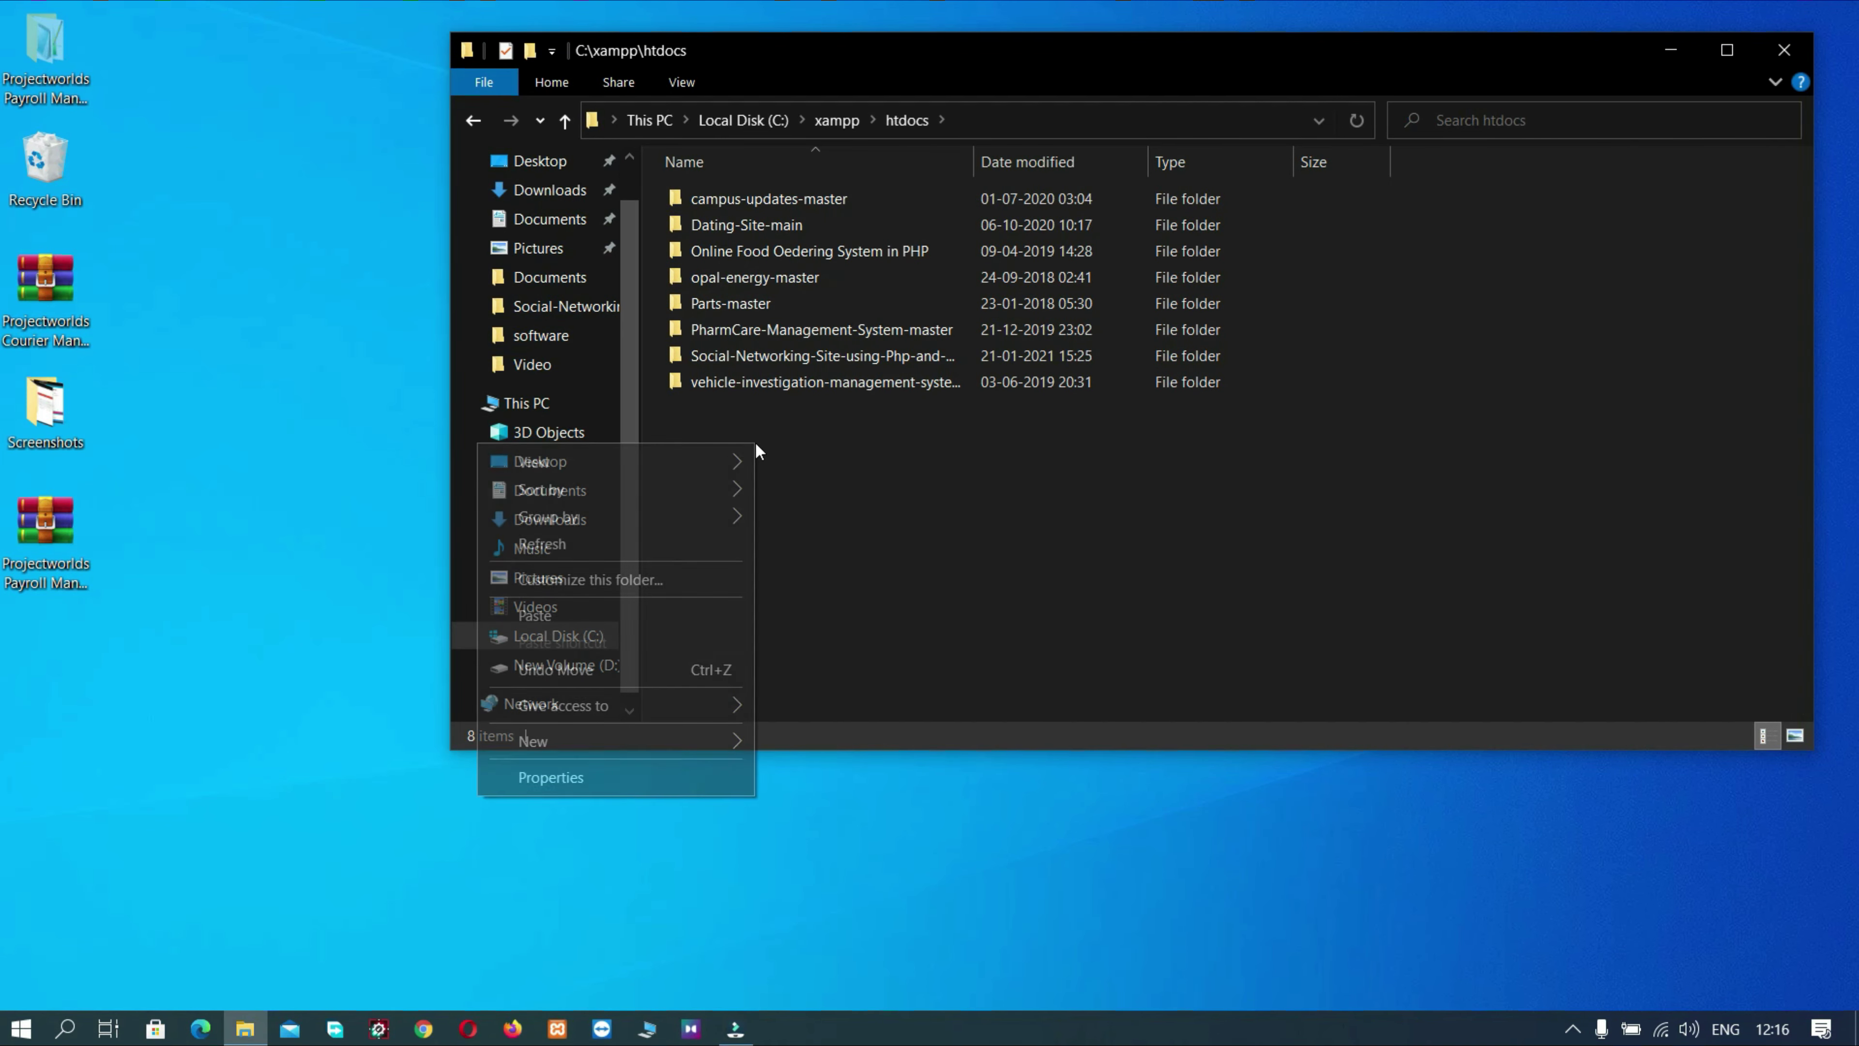
{"action": "left_click", "coordinate": [569, 615]}
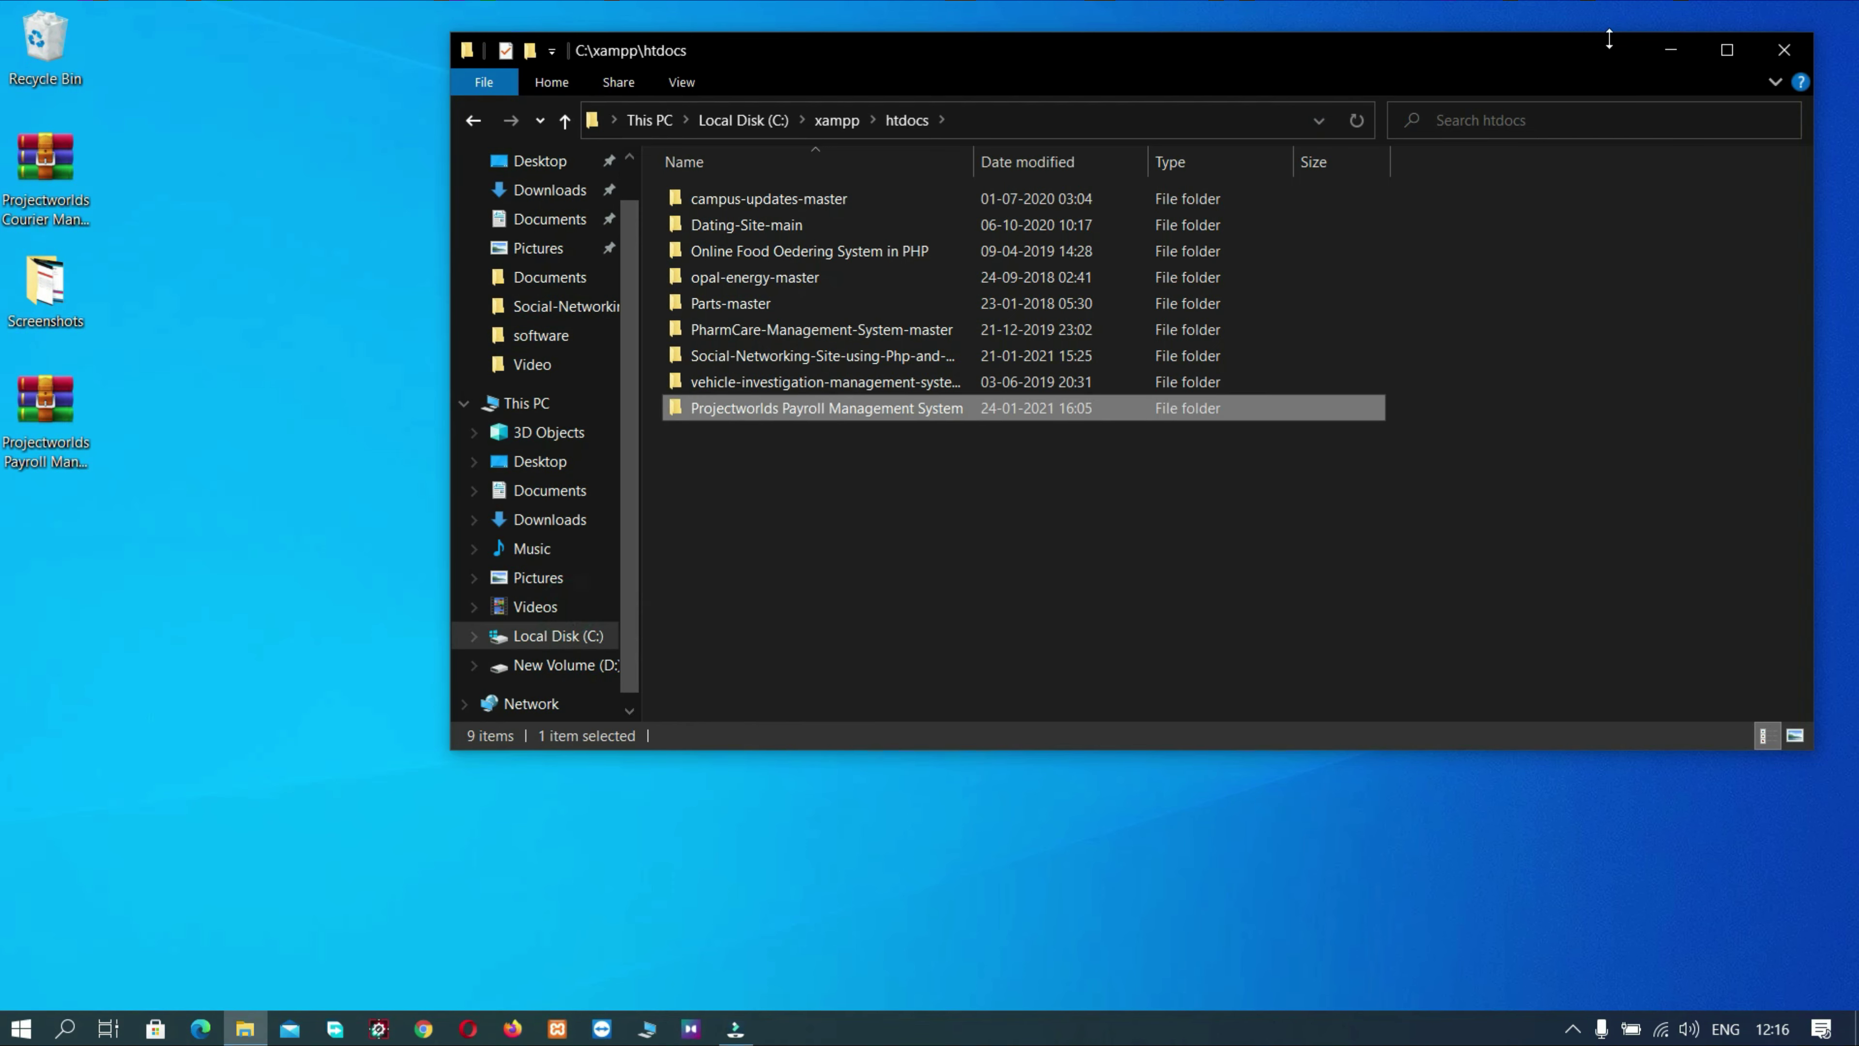
{"action": "left_click", "coordinate": [1652, 48]}
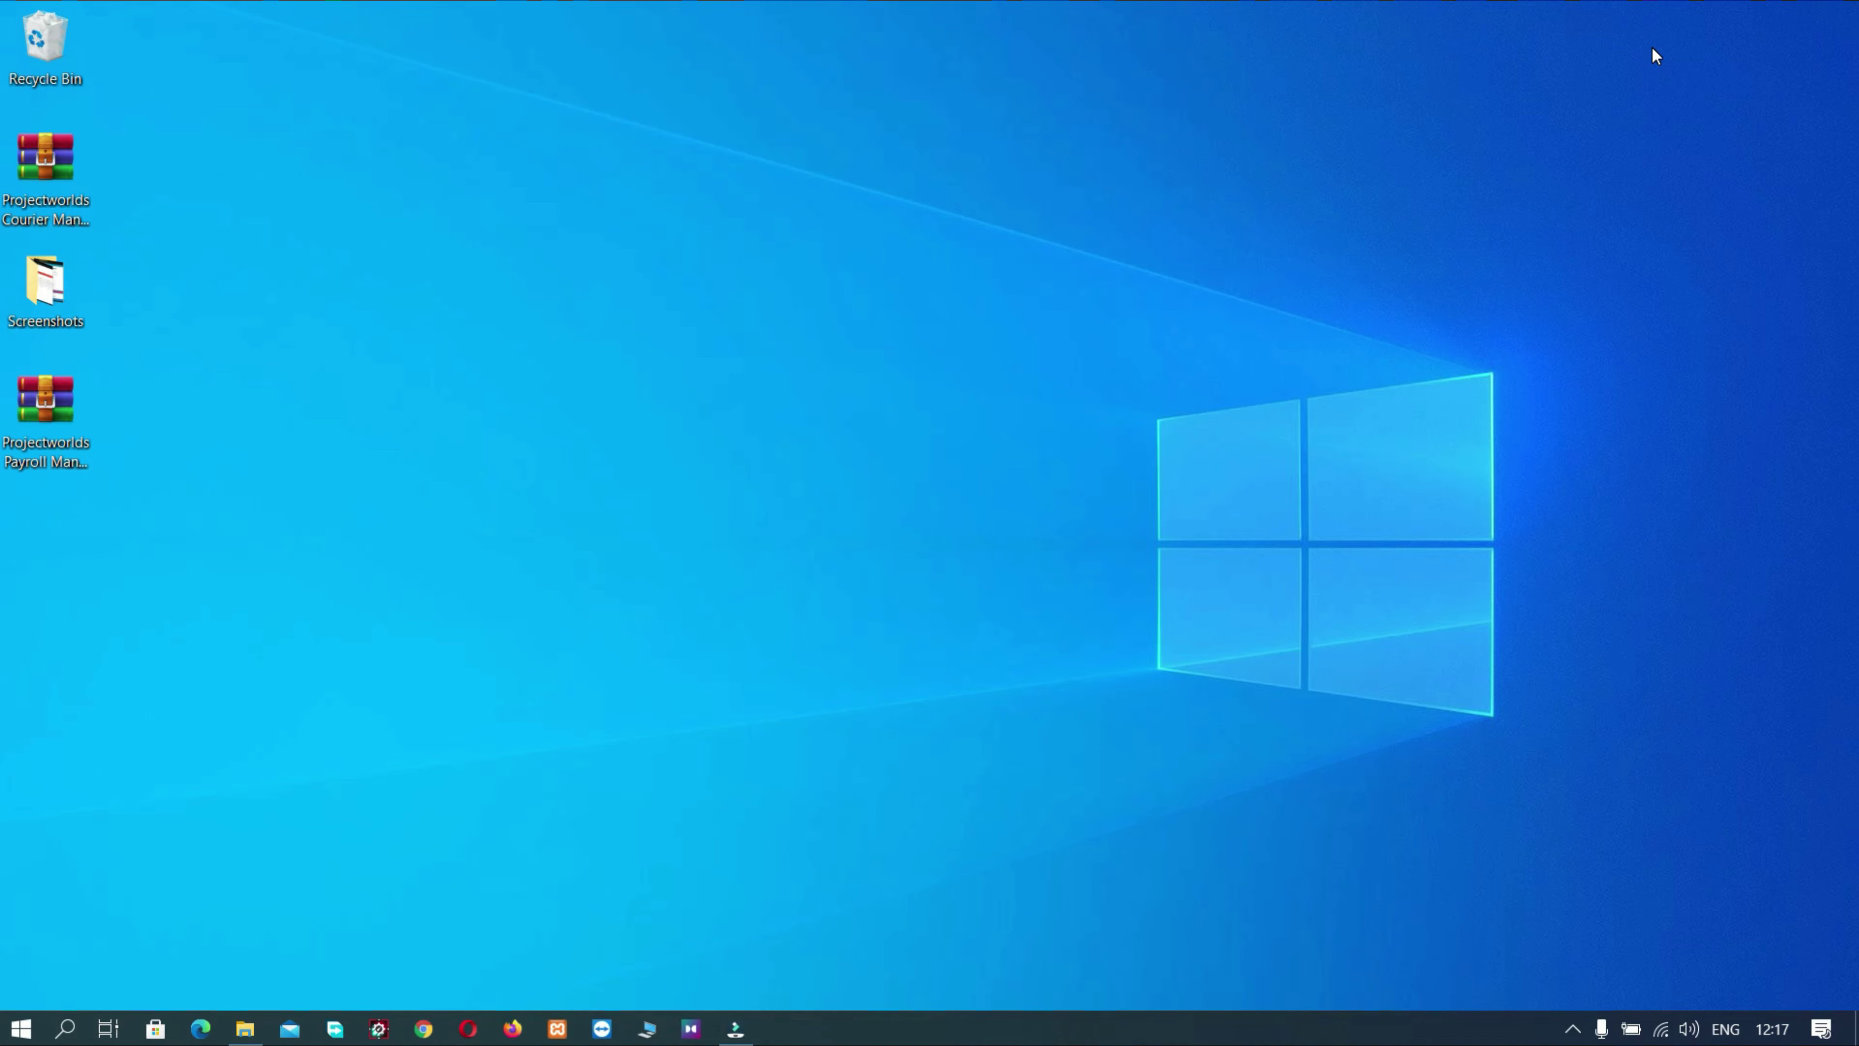
- Launch XAMPP Control Panel from Windows search ('xamp') so Apache and MySQL start
{"action": "key", "text": "super"}
{"action": "type", "text": "xamp"}
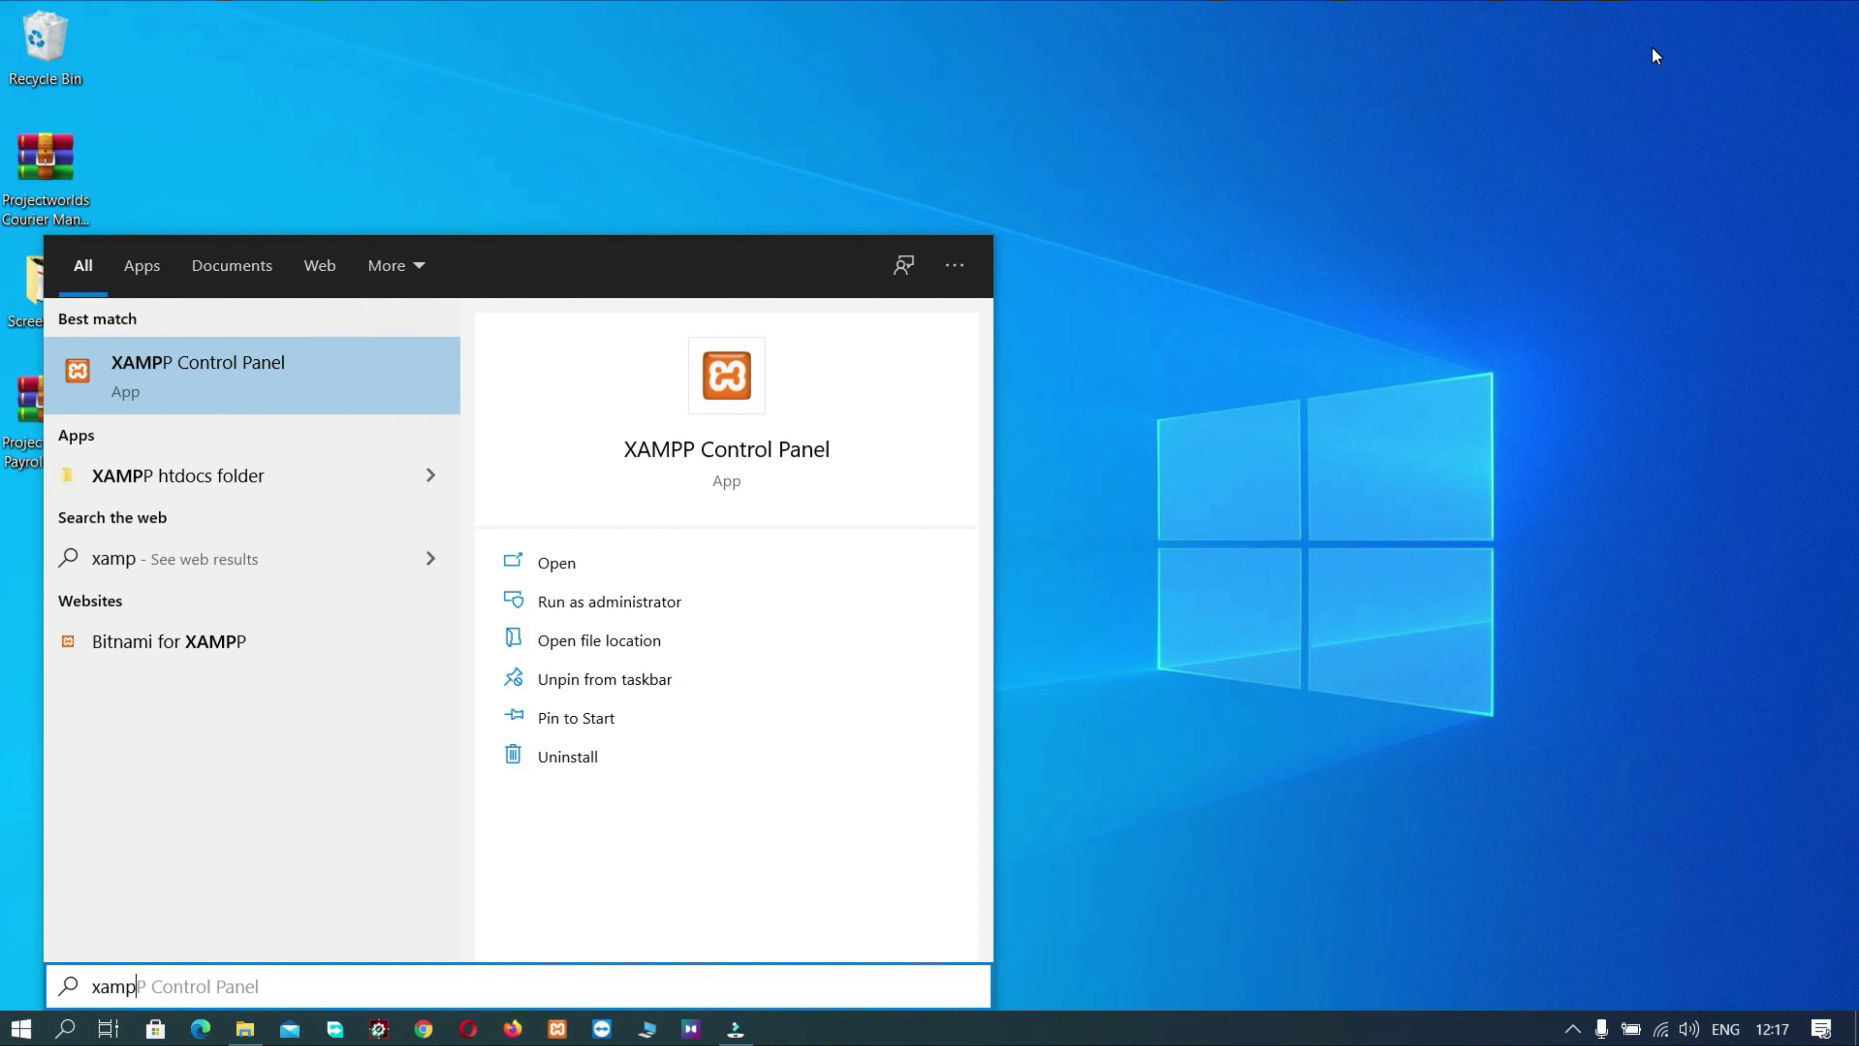
{"action": "key", "text": "Return"}
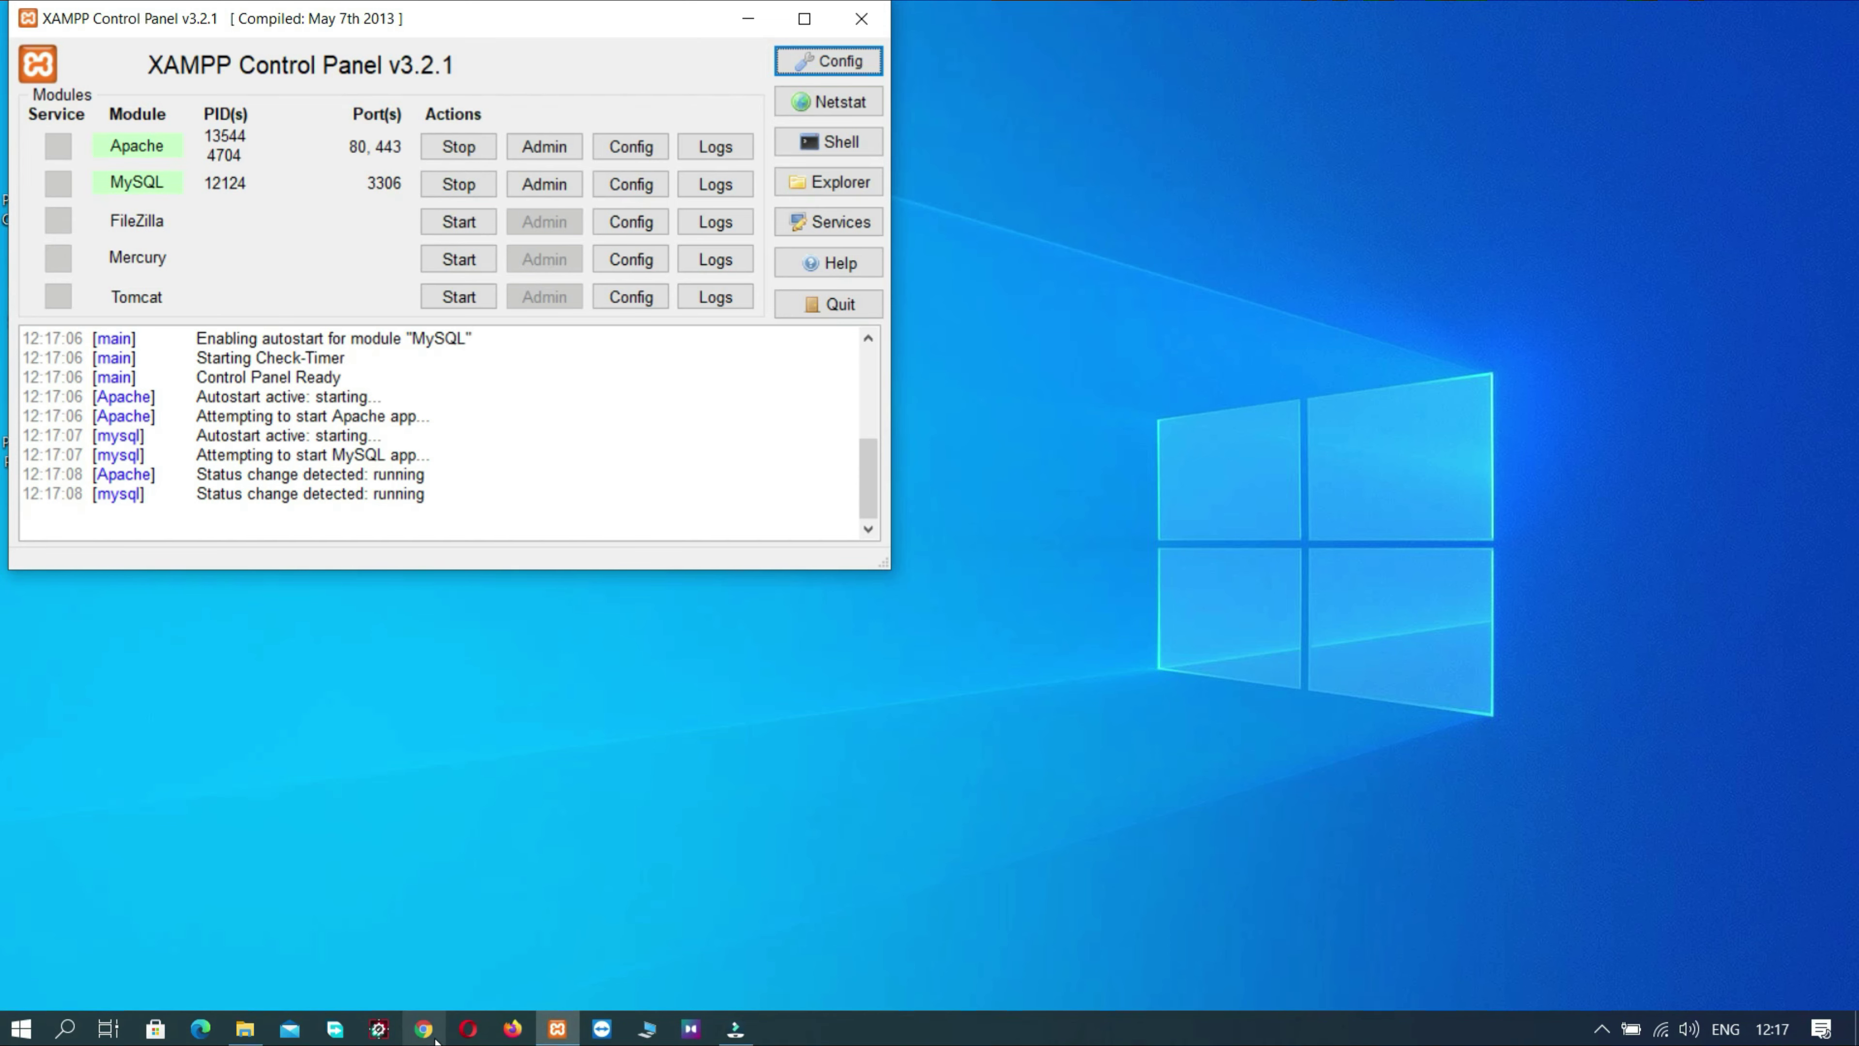
{"action": "left_click", "coordinate": [423, 1028]}
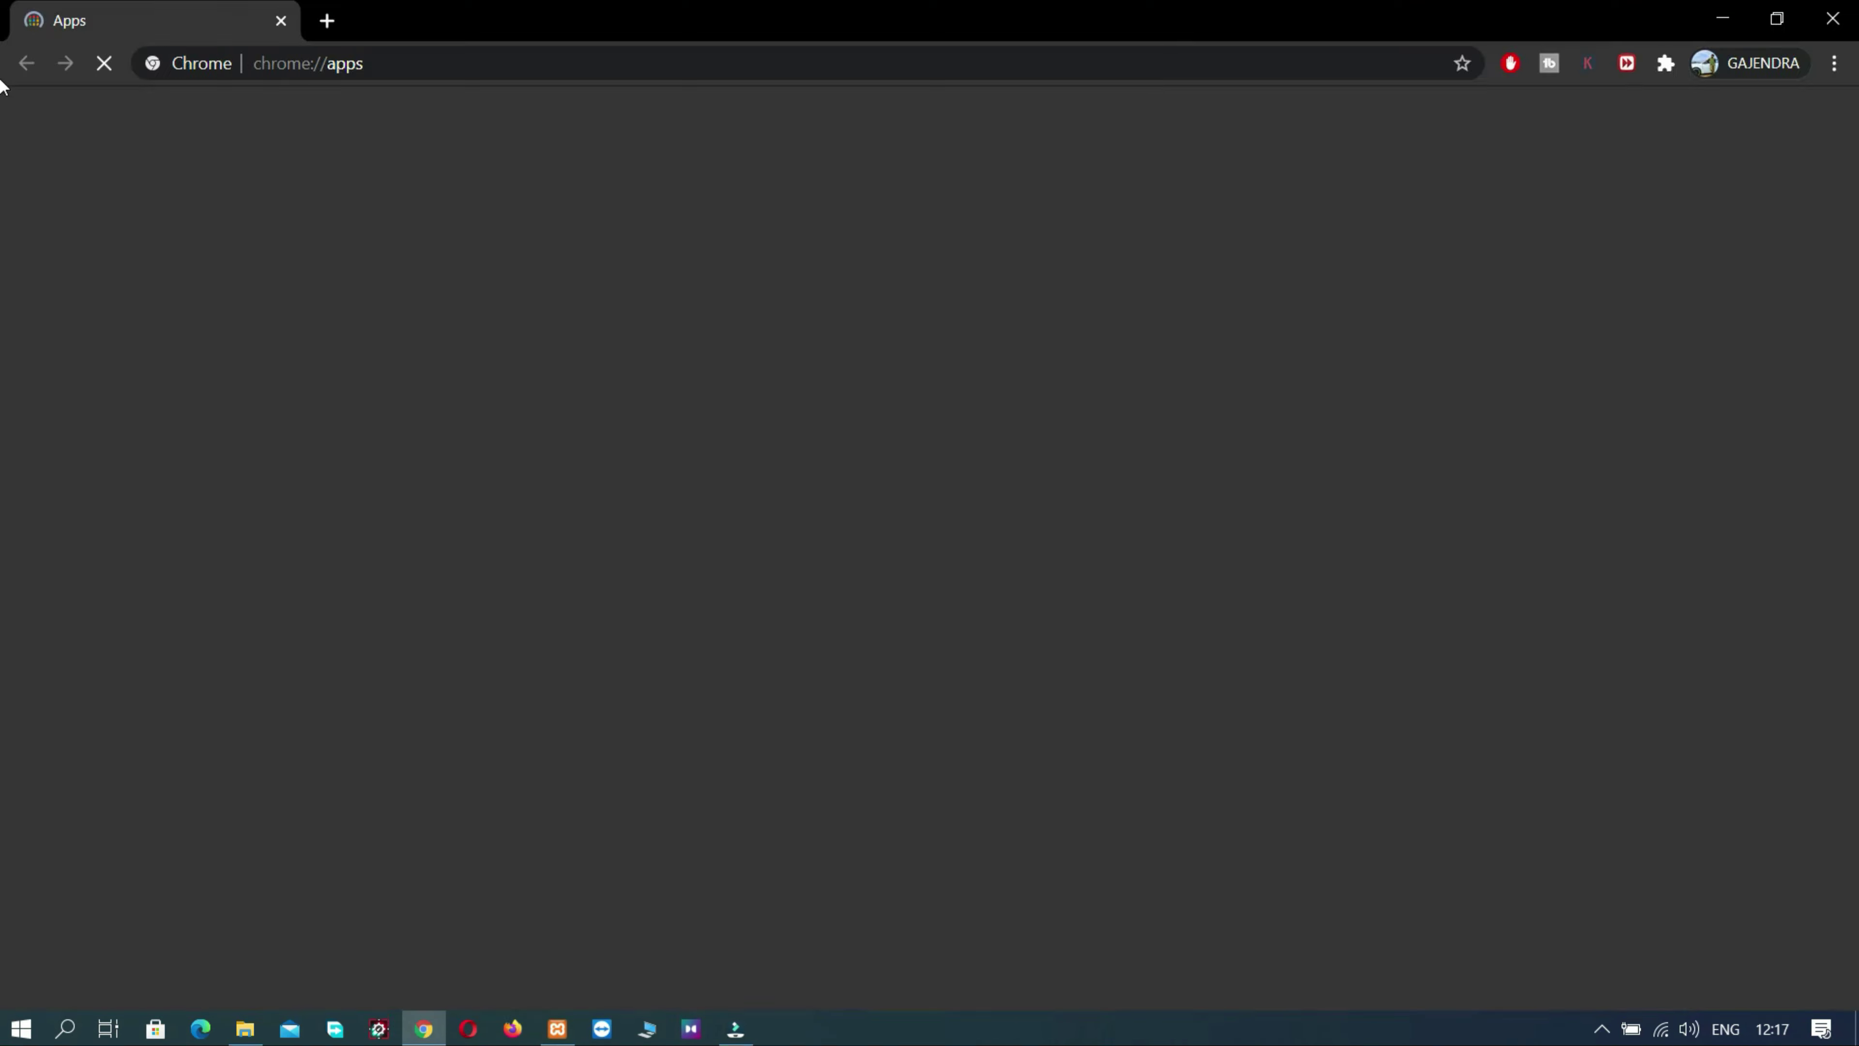
- Load localhost/phpmyadmin in a new Chrome incognito window
{"action": "left_click", "coordinate": [1835, 63]}
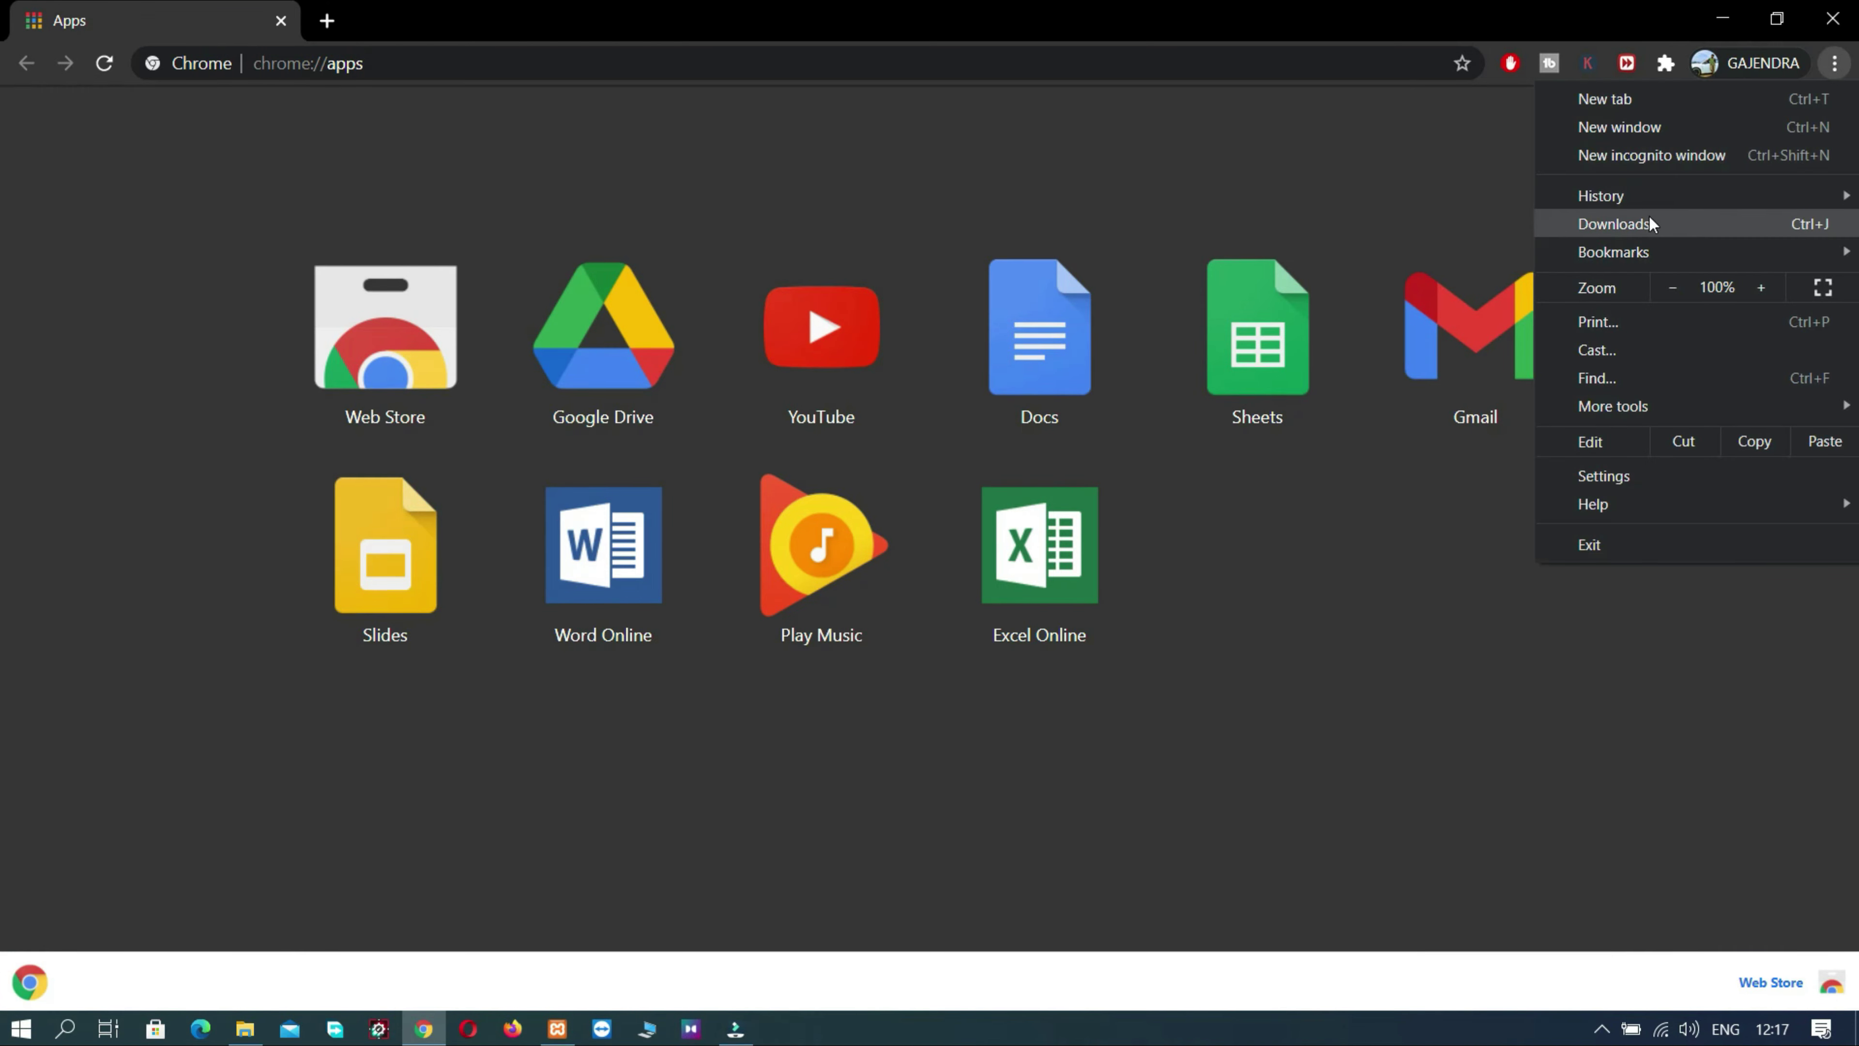
{"action": "left_click", "coordinate": [1639, 165]}
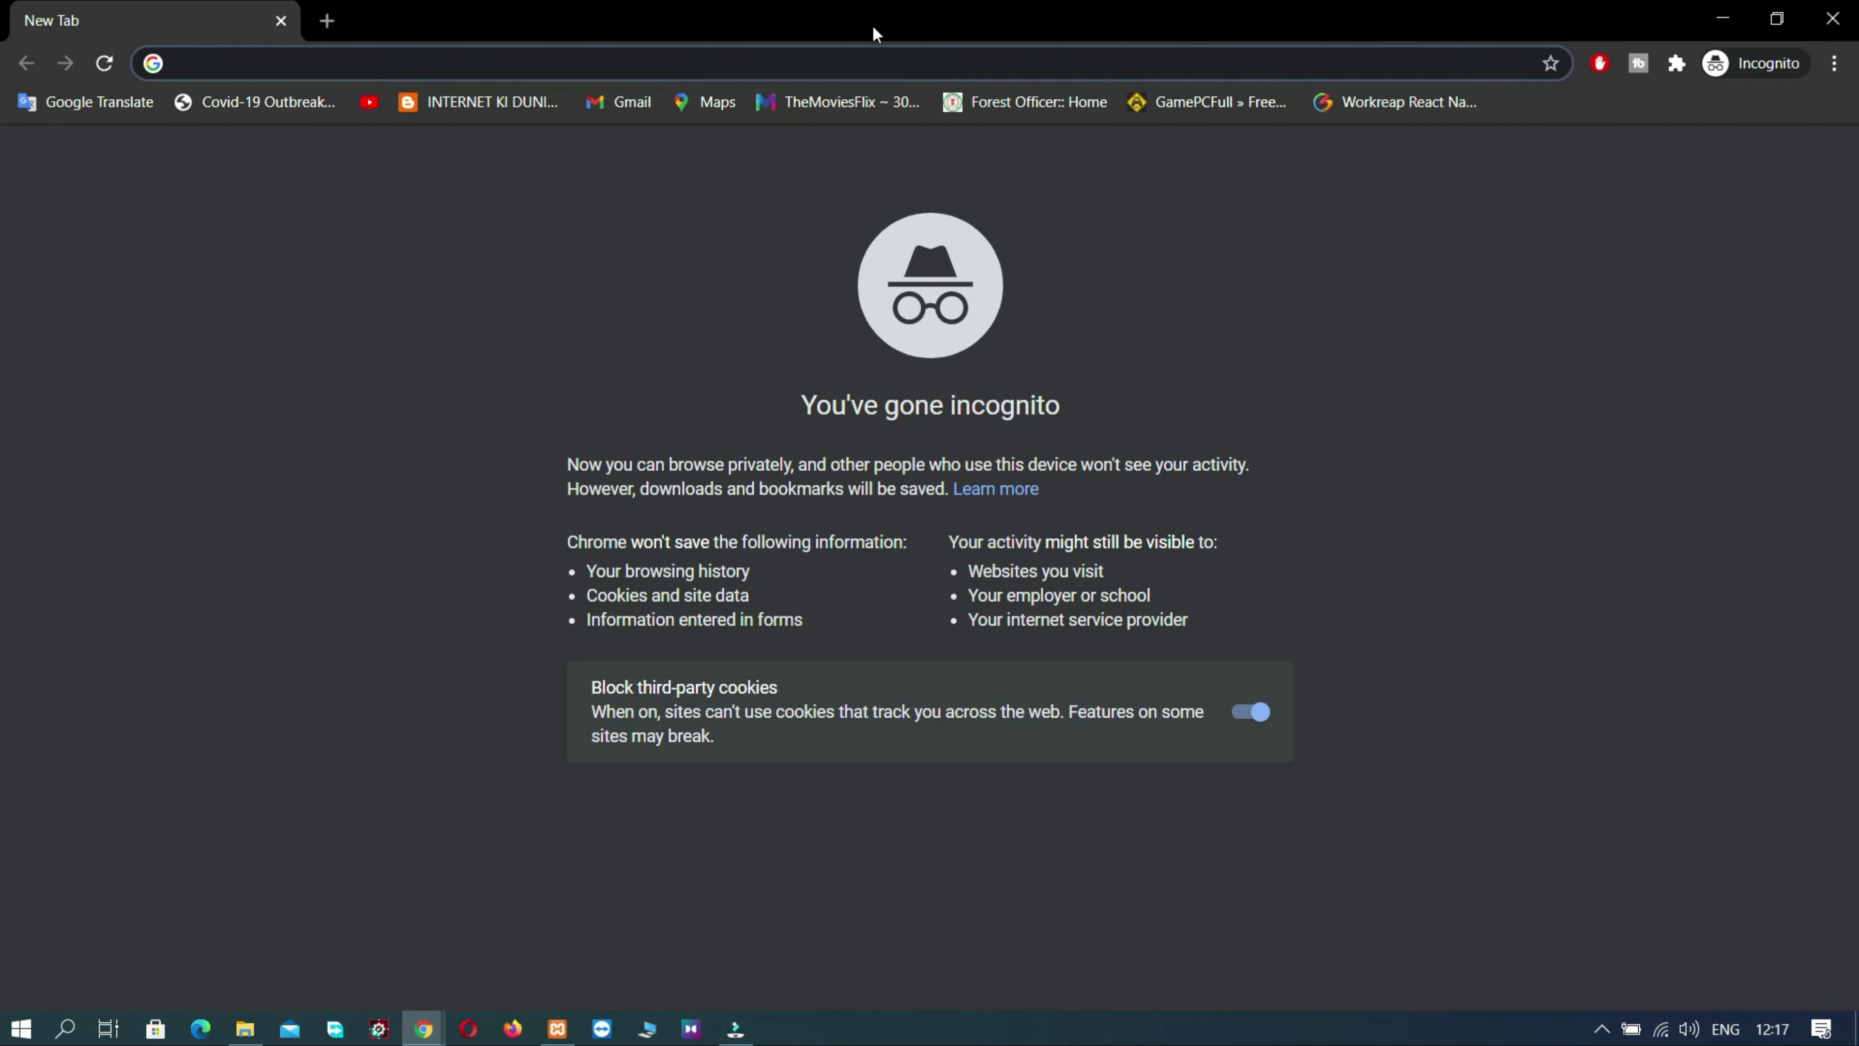
{"action": "type", "text": "lo"}
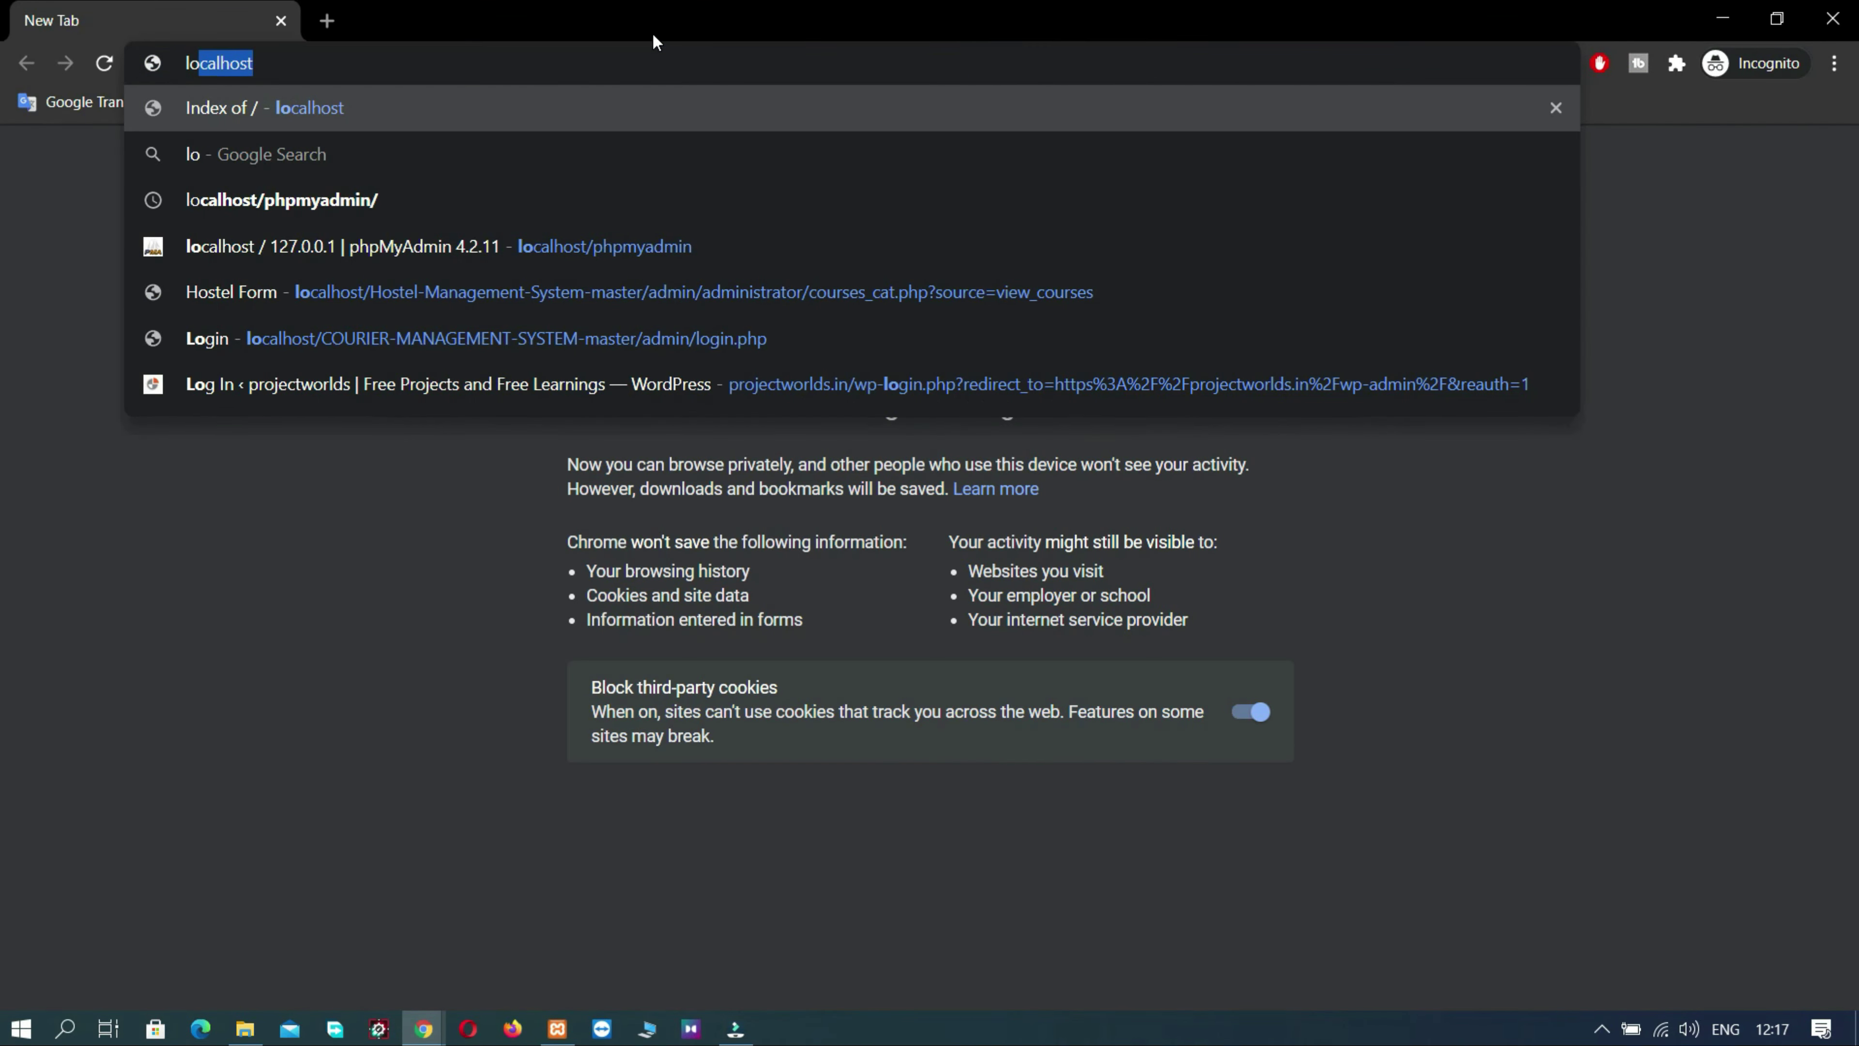
{"action": "key", "text": "Down"}
{"action": "key", "text": "Down"}
{"action": "key", "text": "Down"}
{"action": "key", "text": "Return"}
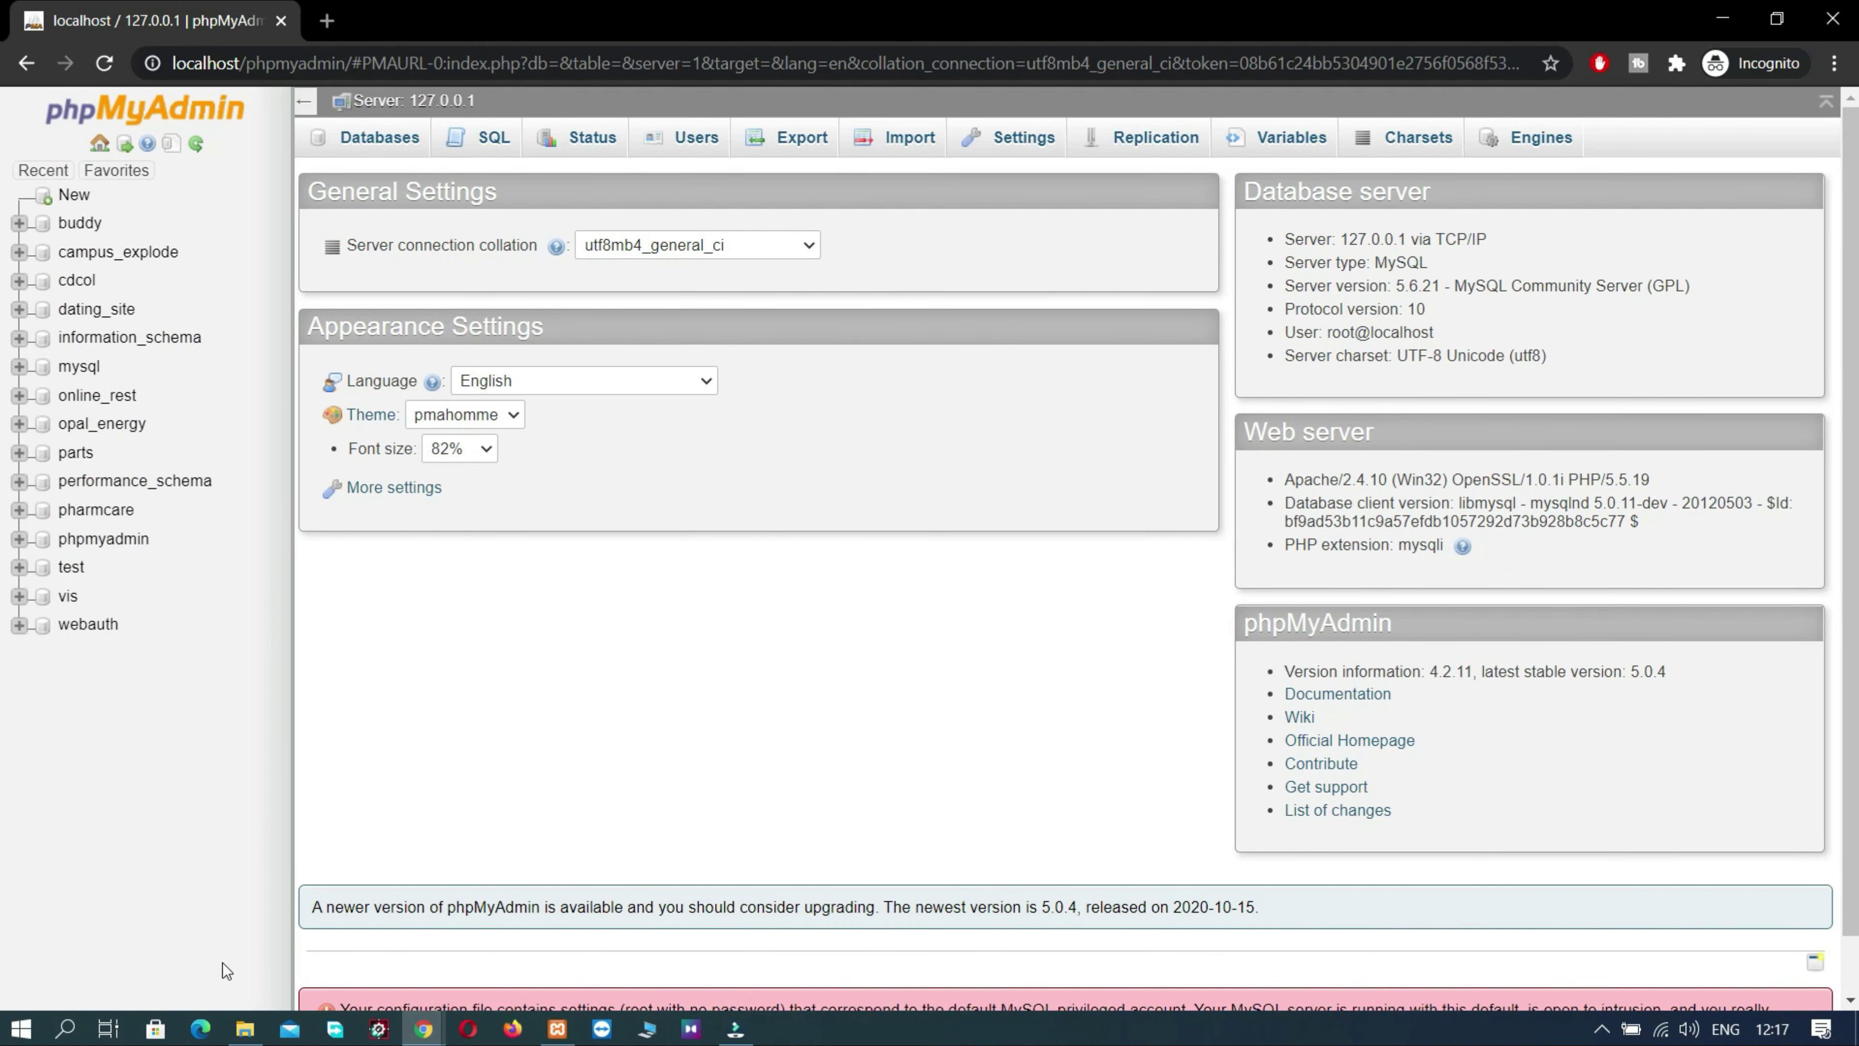
- Copy the file name payroll_system from payroll_system.sql in the project's database folder
{"action": "left_click", "coordinate": [244, 1026]}
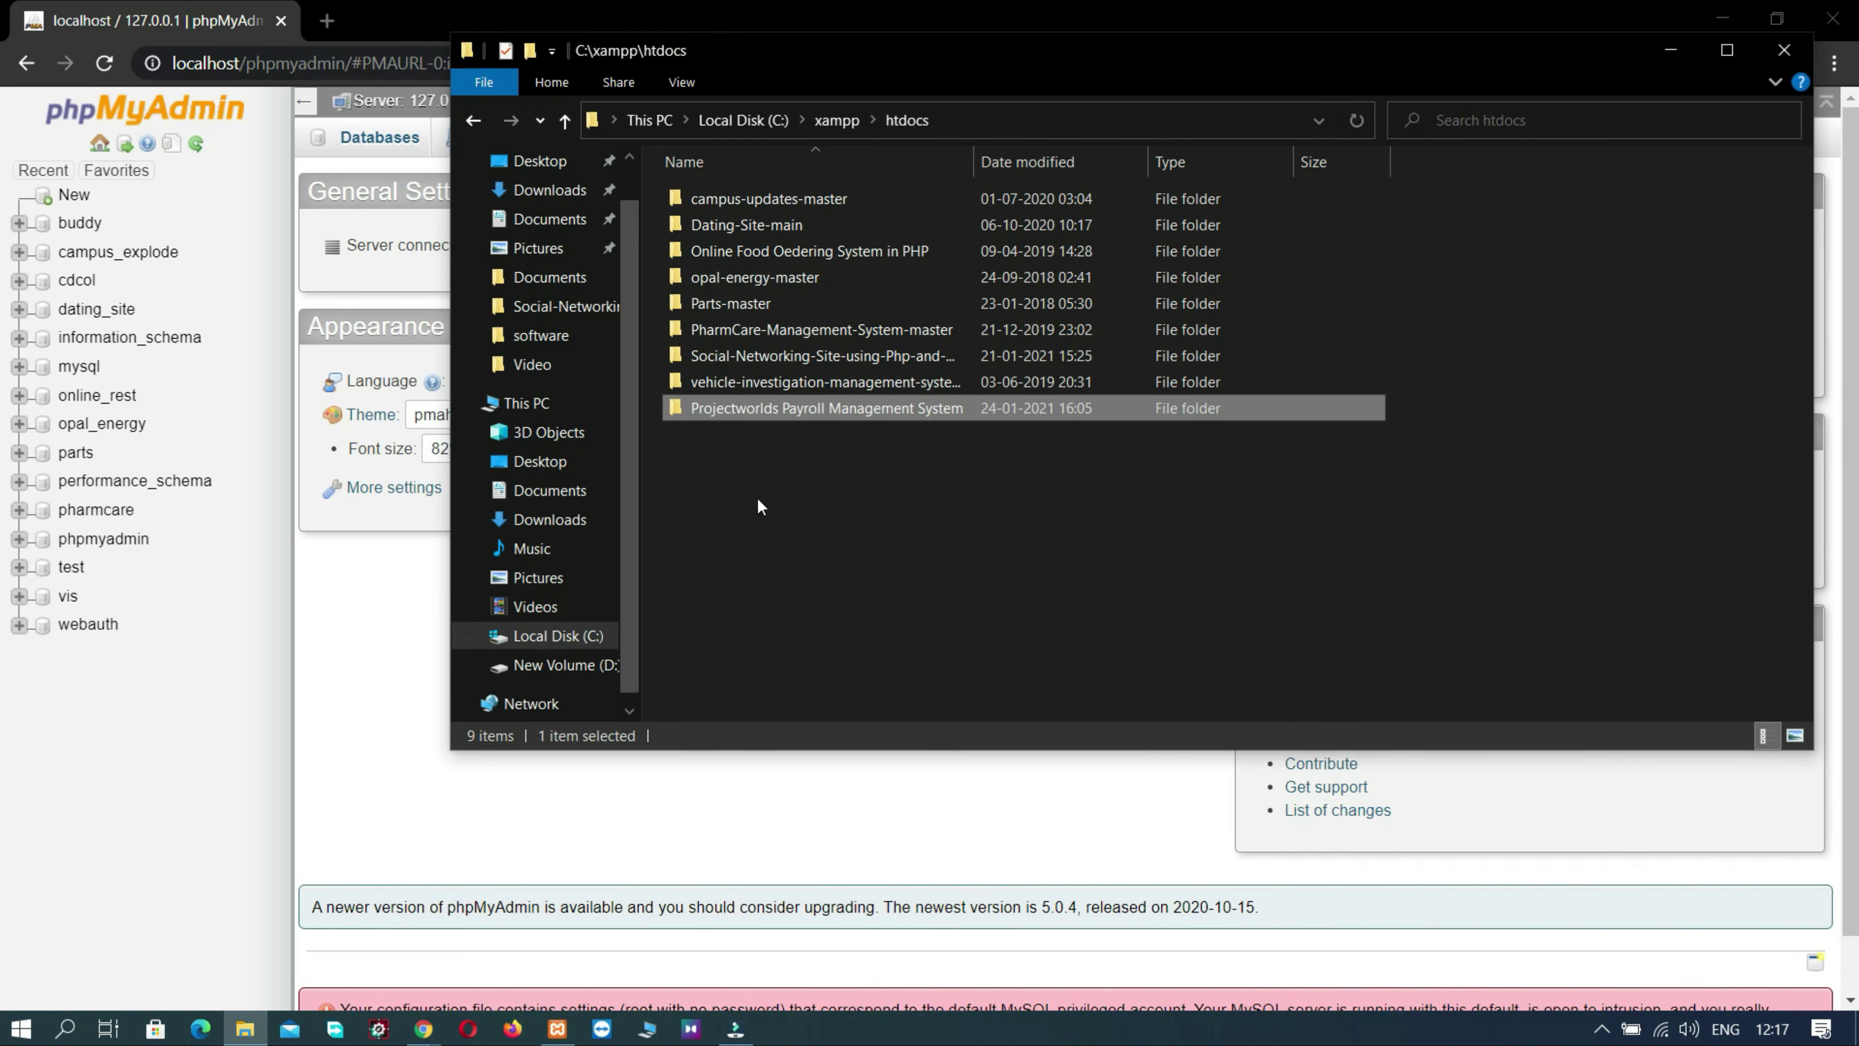
{"action": "double_click", "coordinate": [692, 407]}
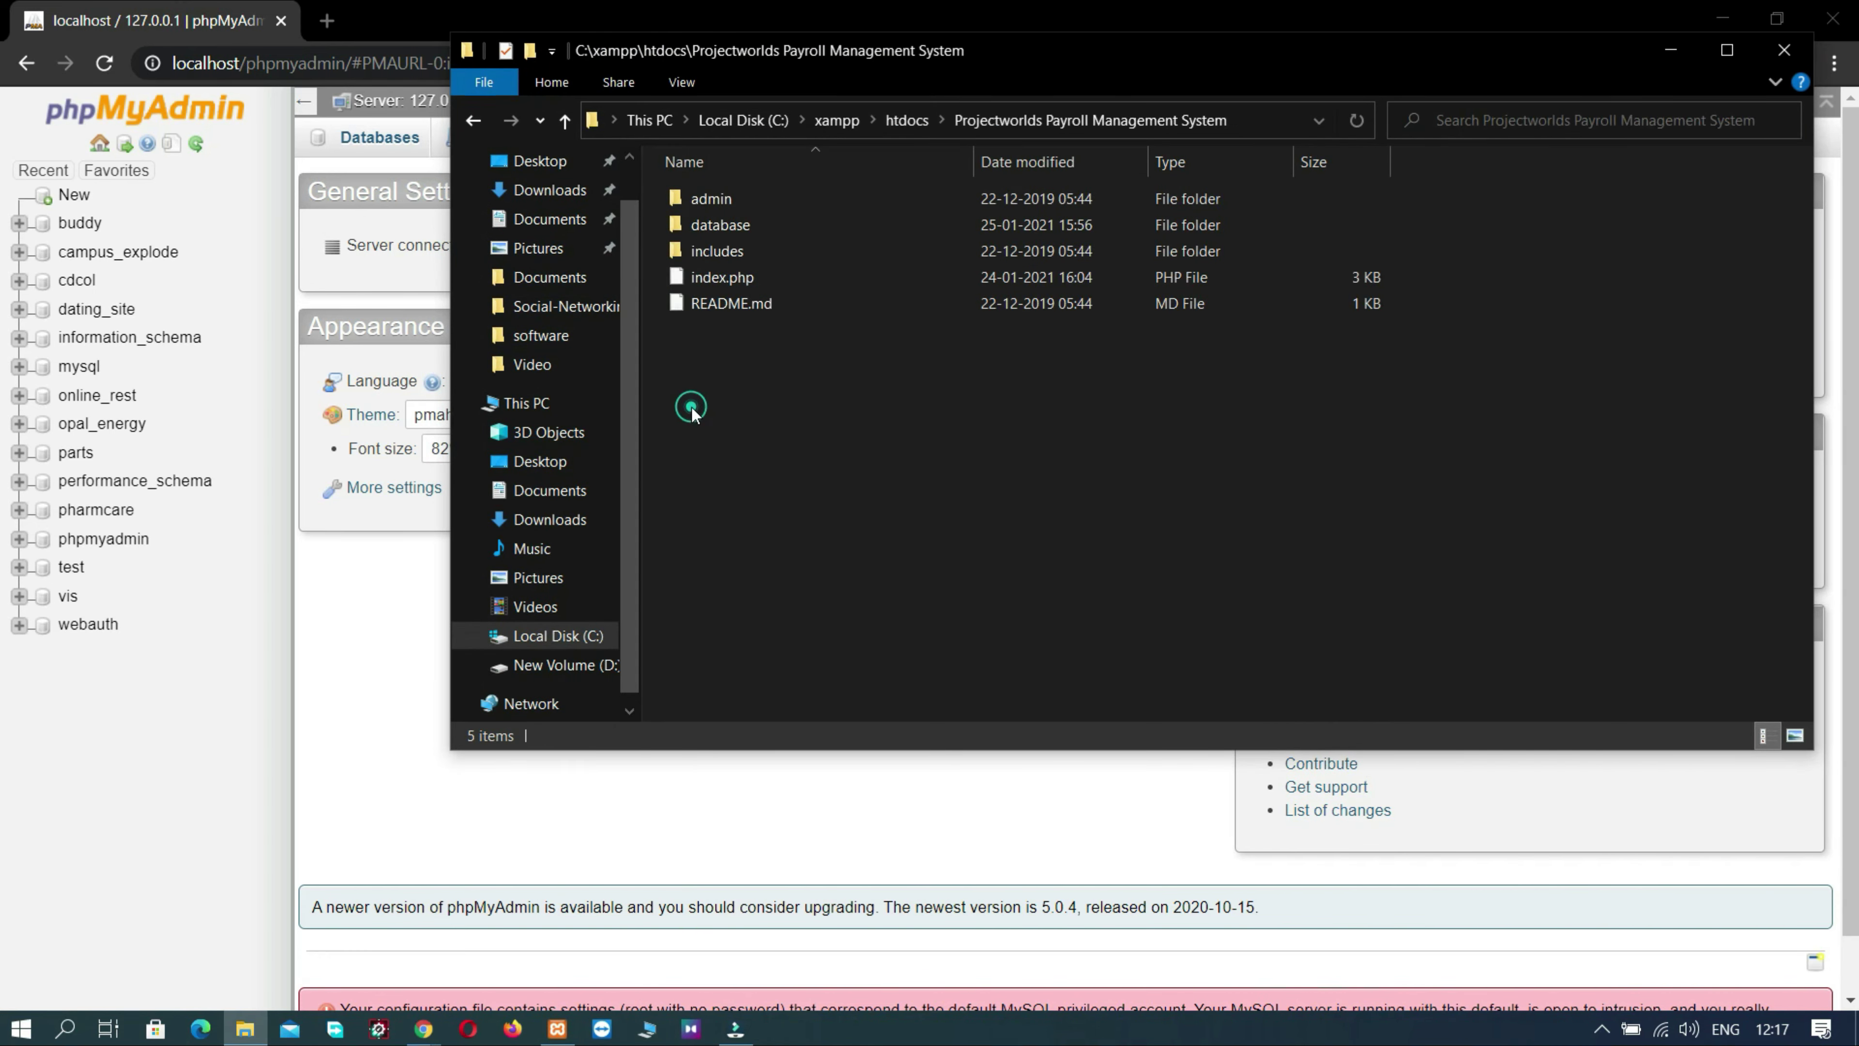
{"action": "double_click", "coordinate": [703, 223]}
{"action": "left_click", "coordinate": [721, 201]}
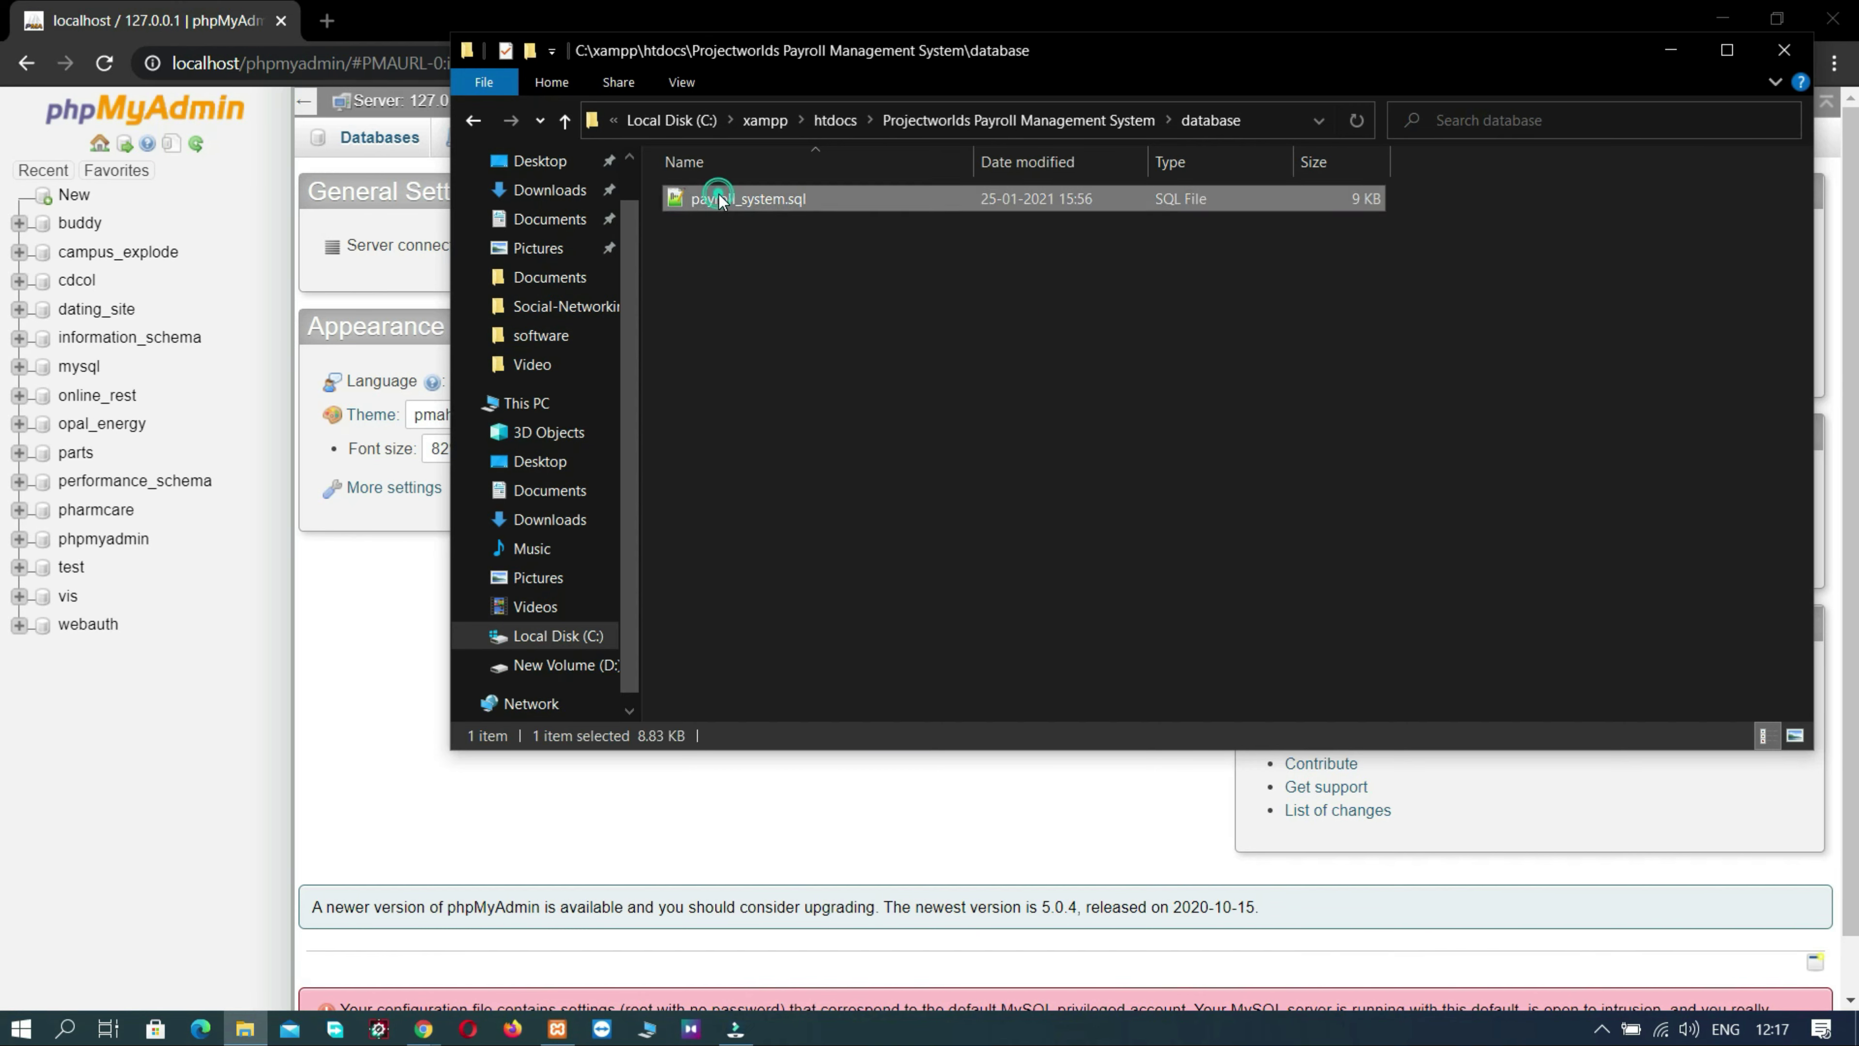
{"action": "right_click", "coordinate": [719, 193]}
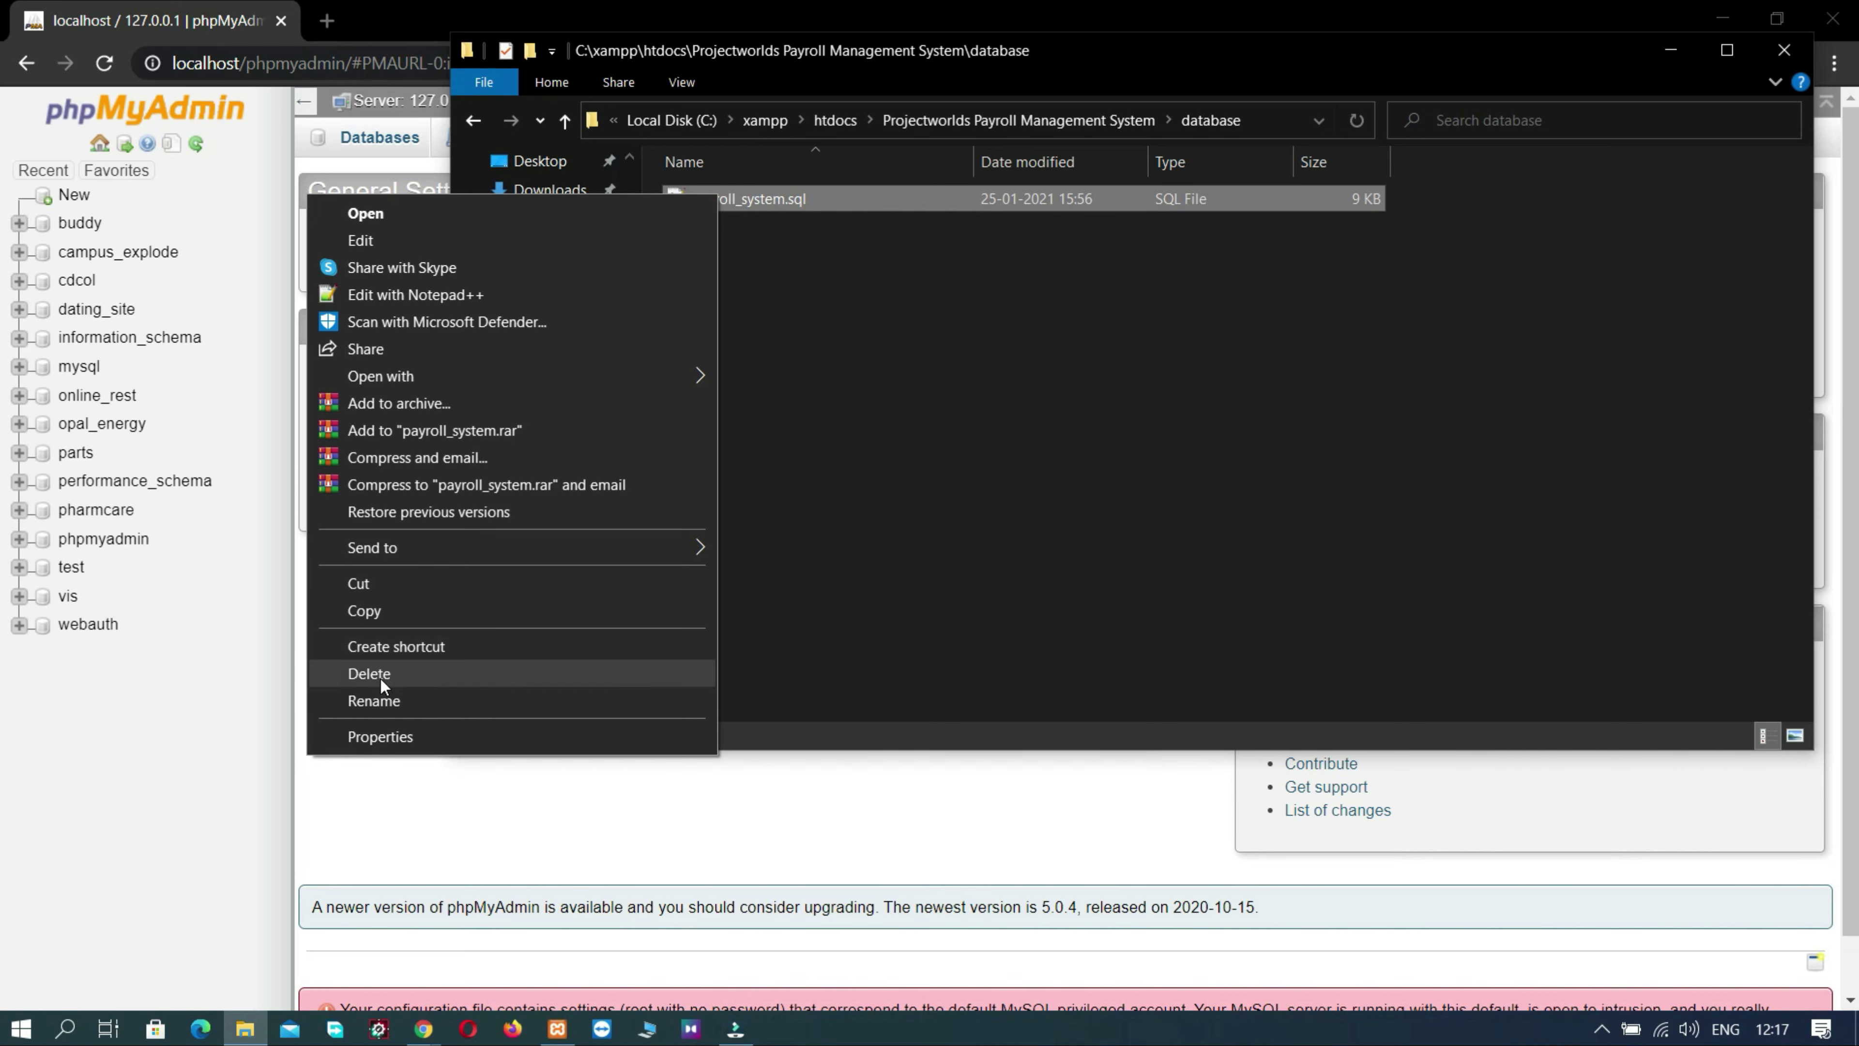
{"action": "left_click", "coordinate": [379, 701]}
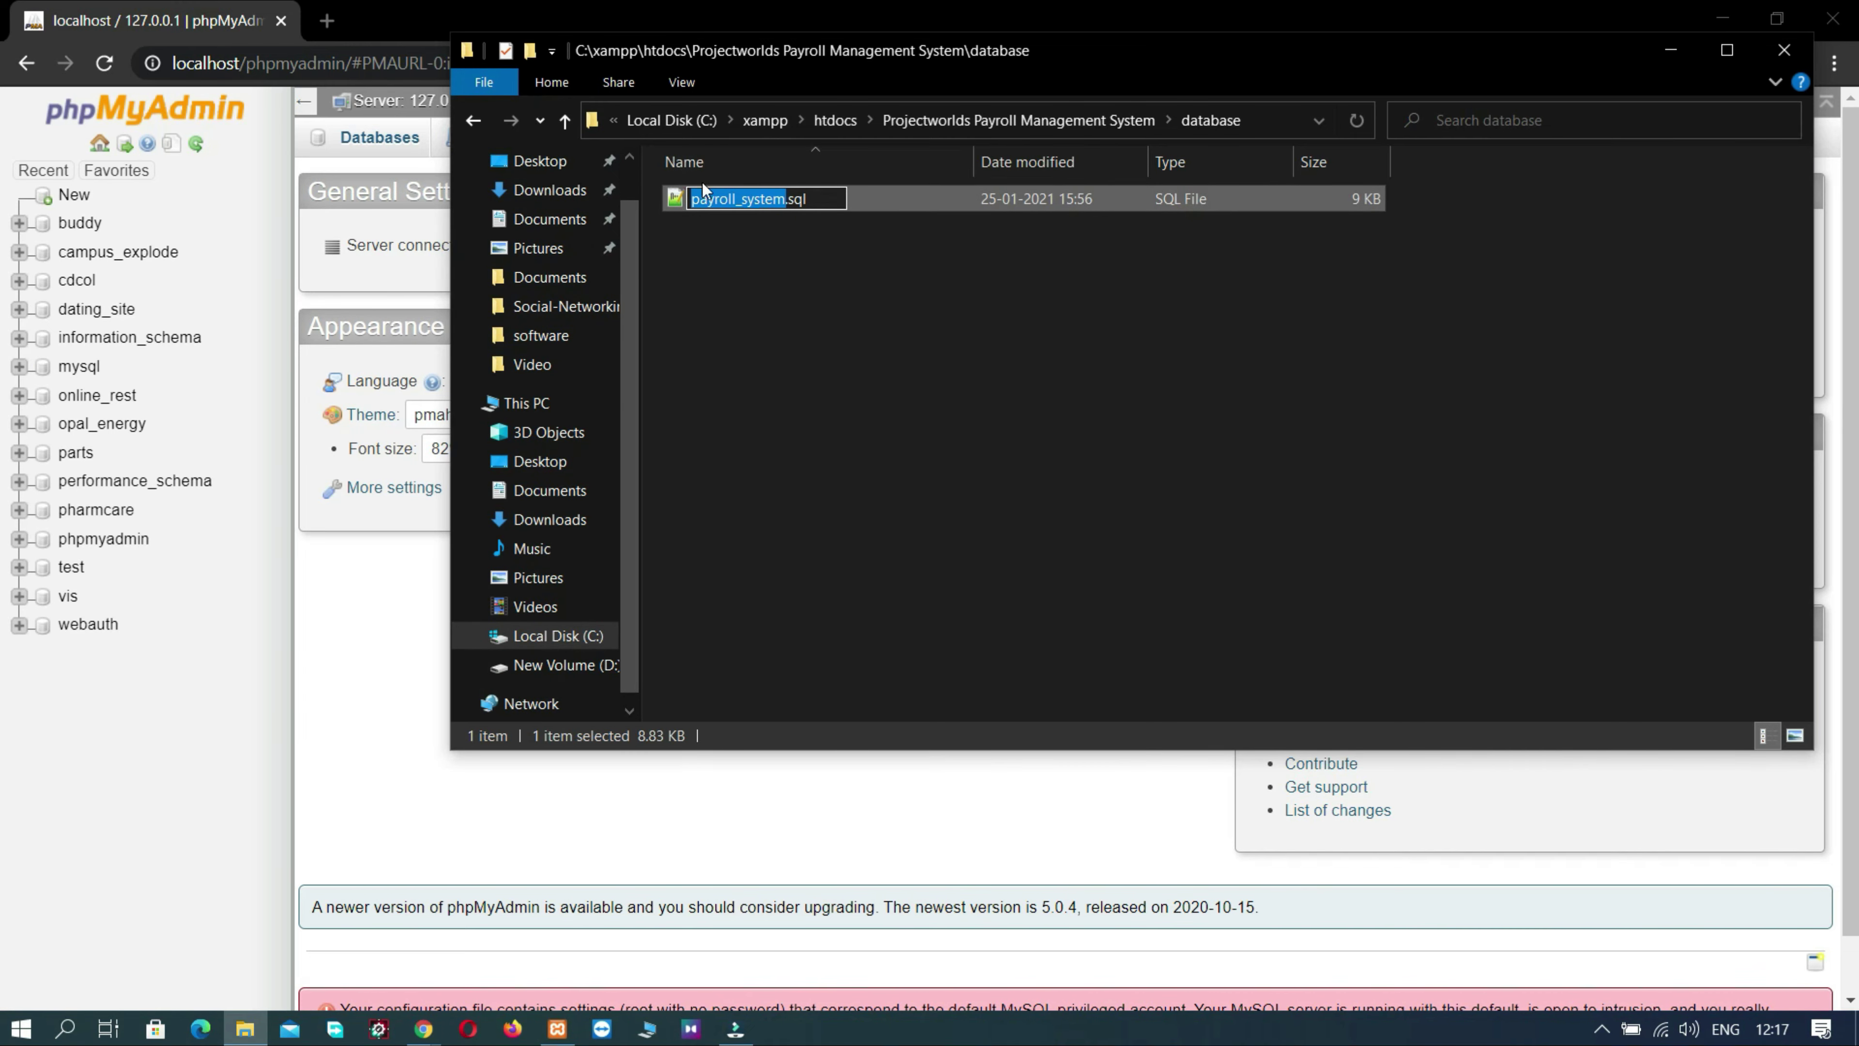
{"action": "right_click", "coordinate": [705, 197]}
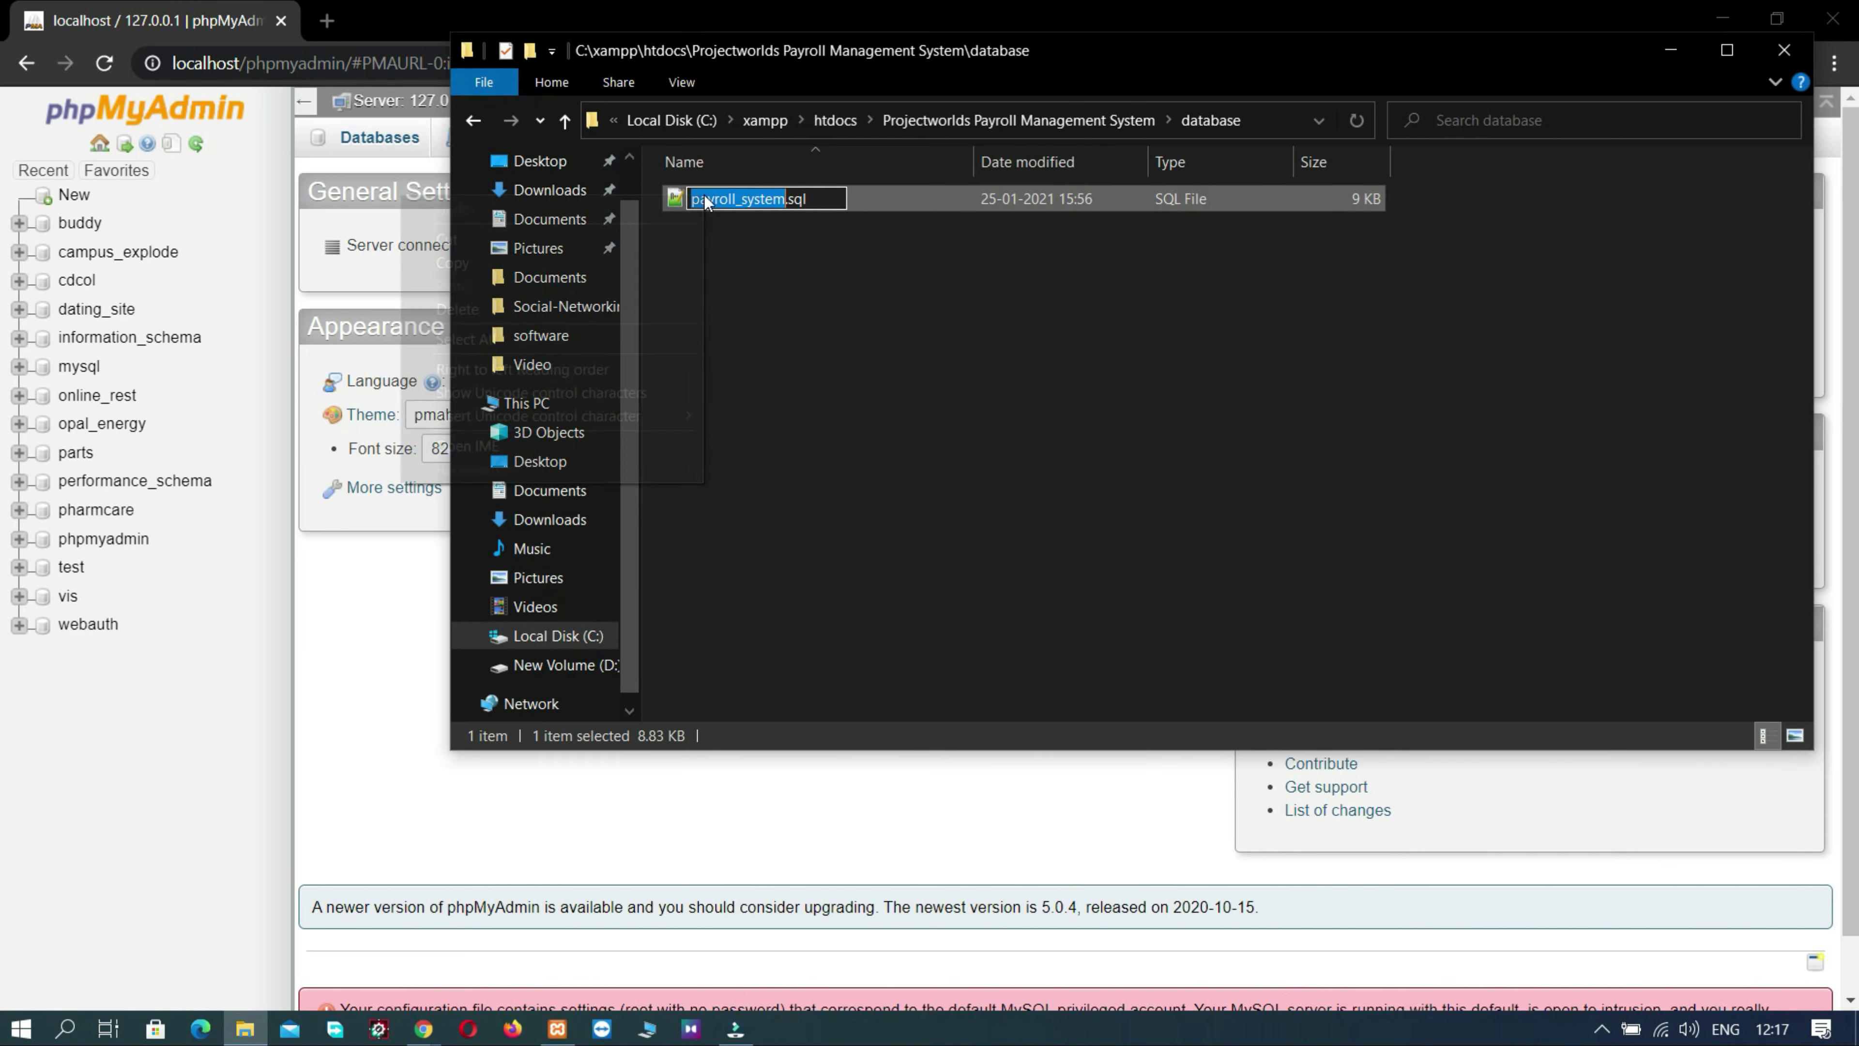
{"action": "left_click", "coordinate": [456, 270]}
{"action": "left_click", "coordinate": [330, 268]}
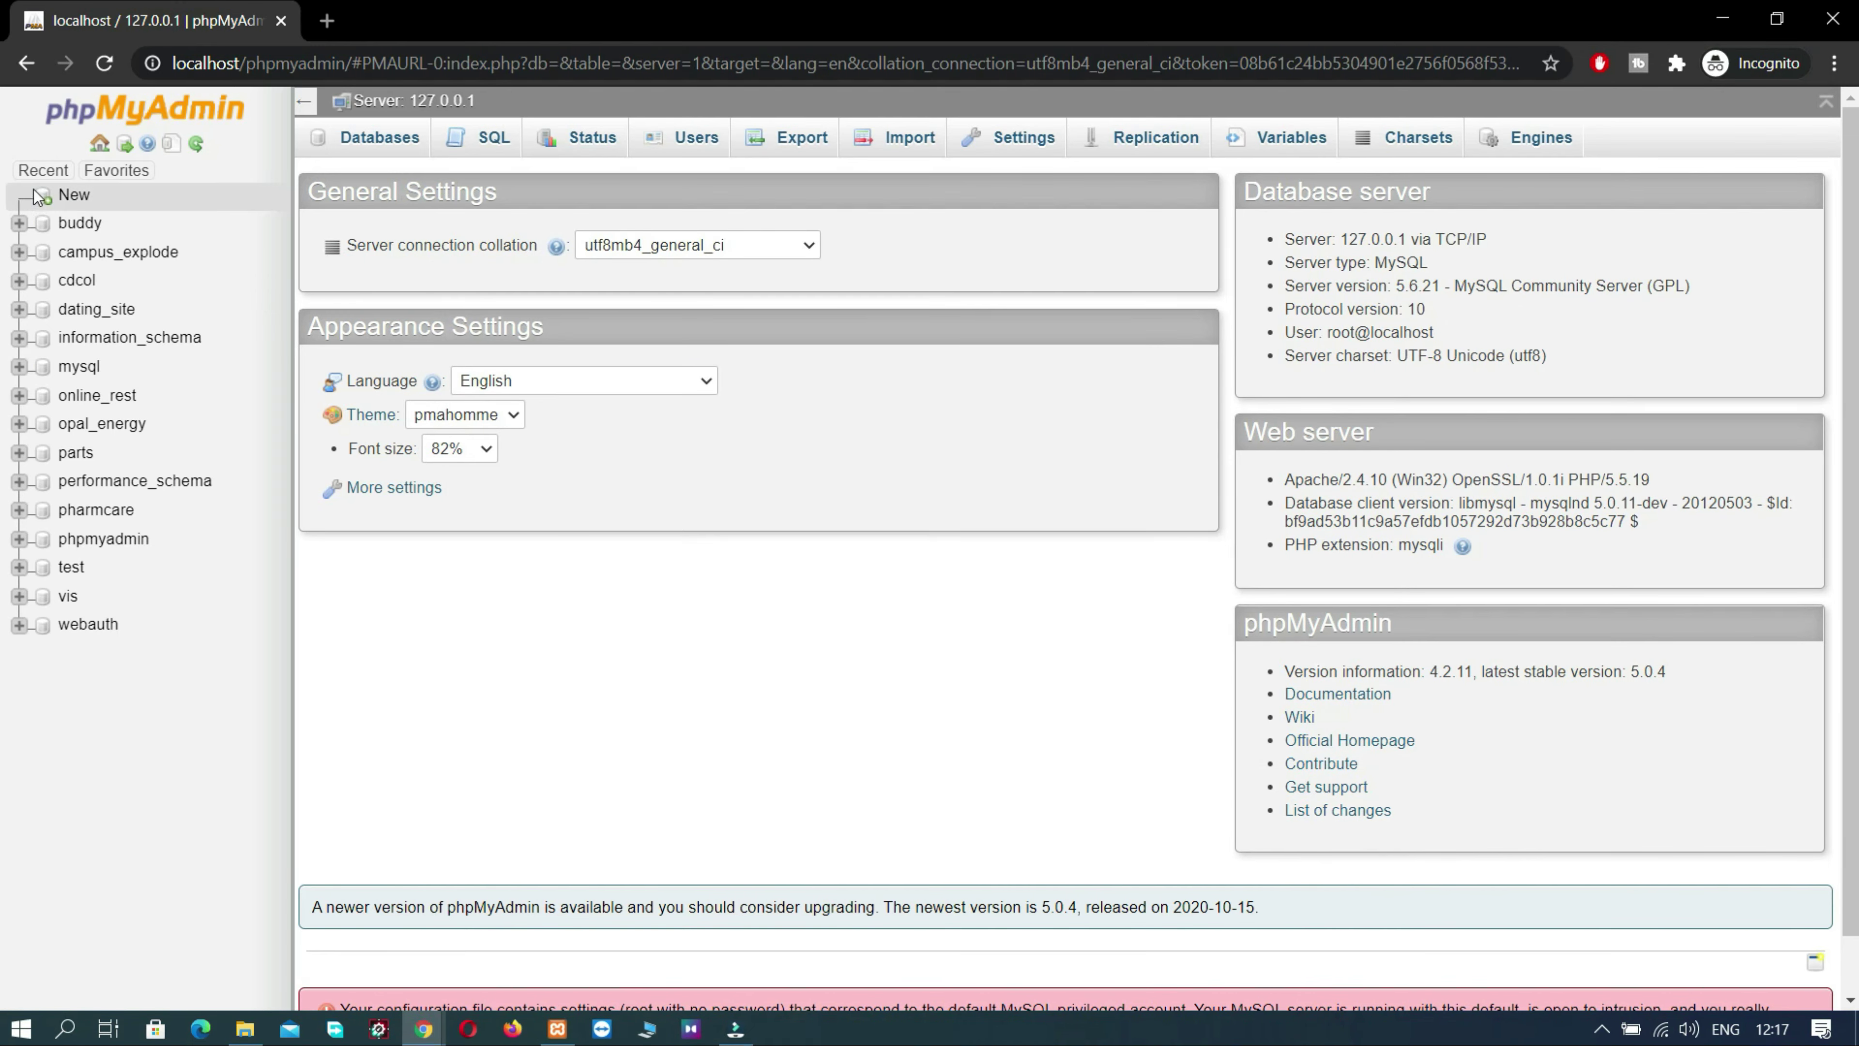
- Create a phpMyAdmin database named payroll_system by pasting the copied name
{"action": "left_click", "coordinate": [70, 197]}
{"action": "left_click", "coordinate": [384, 310]}
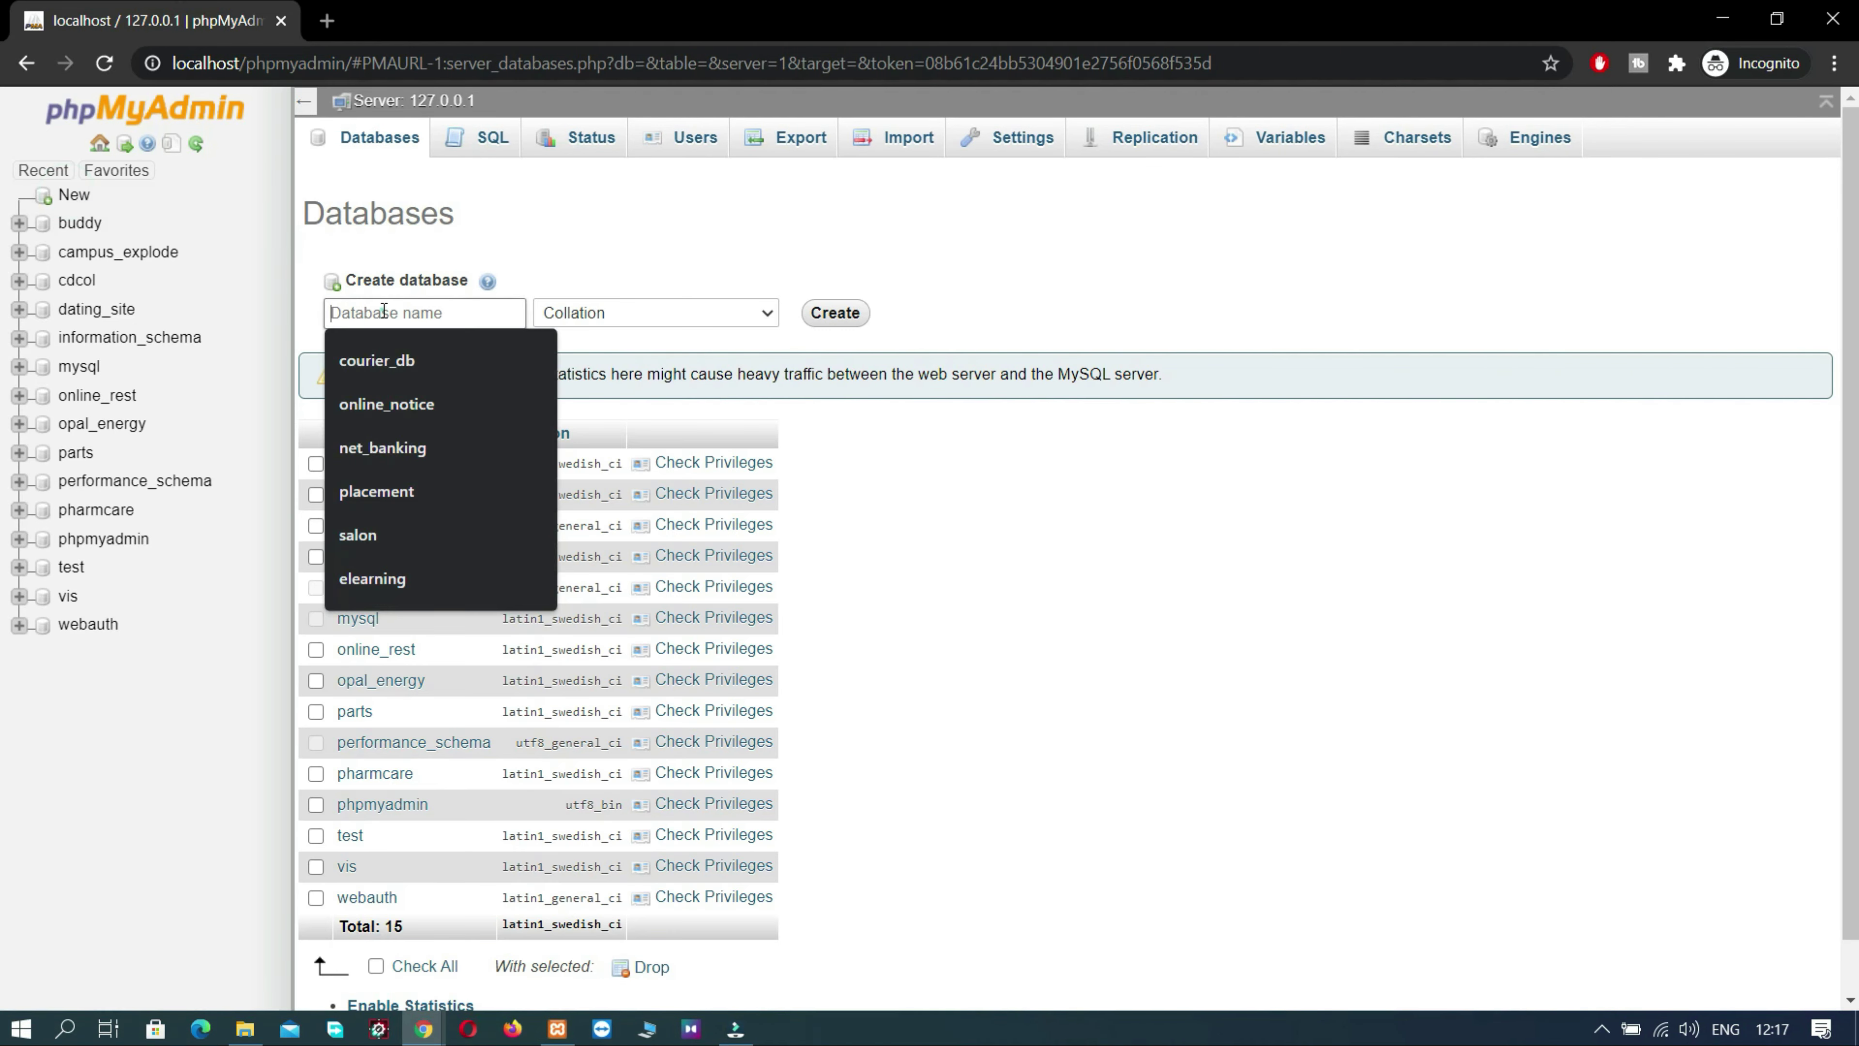
{"action": "right_click", "coordinate": [383, 310]}
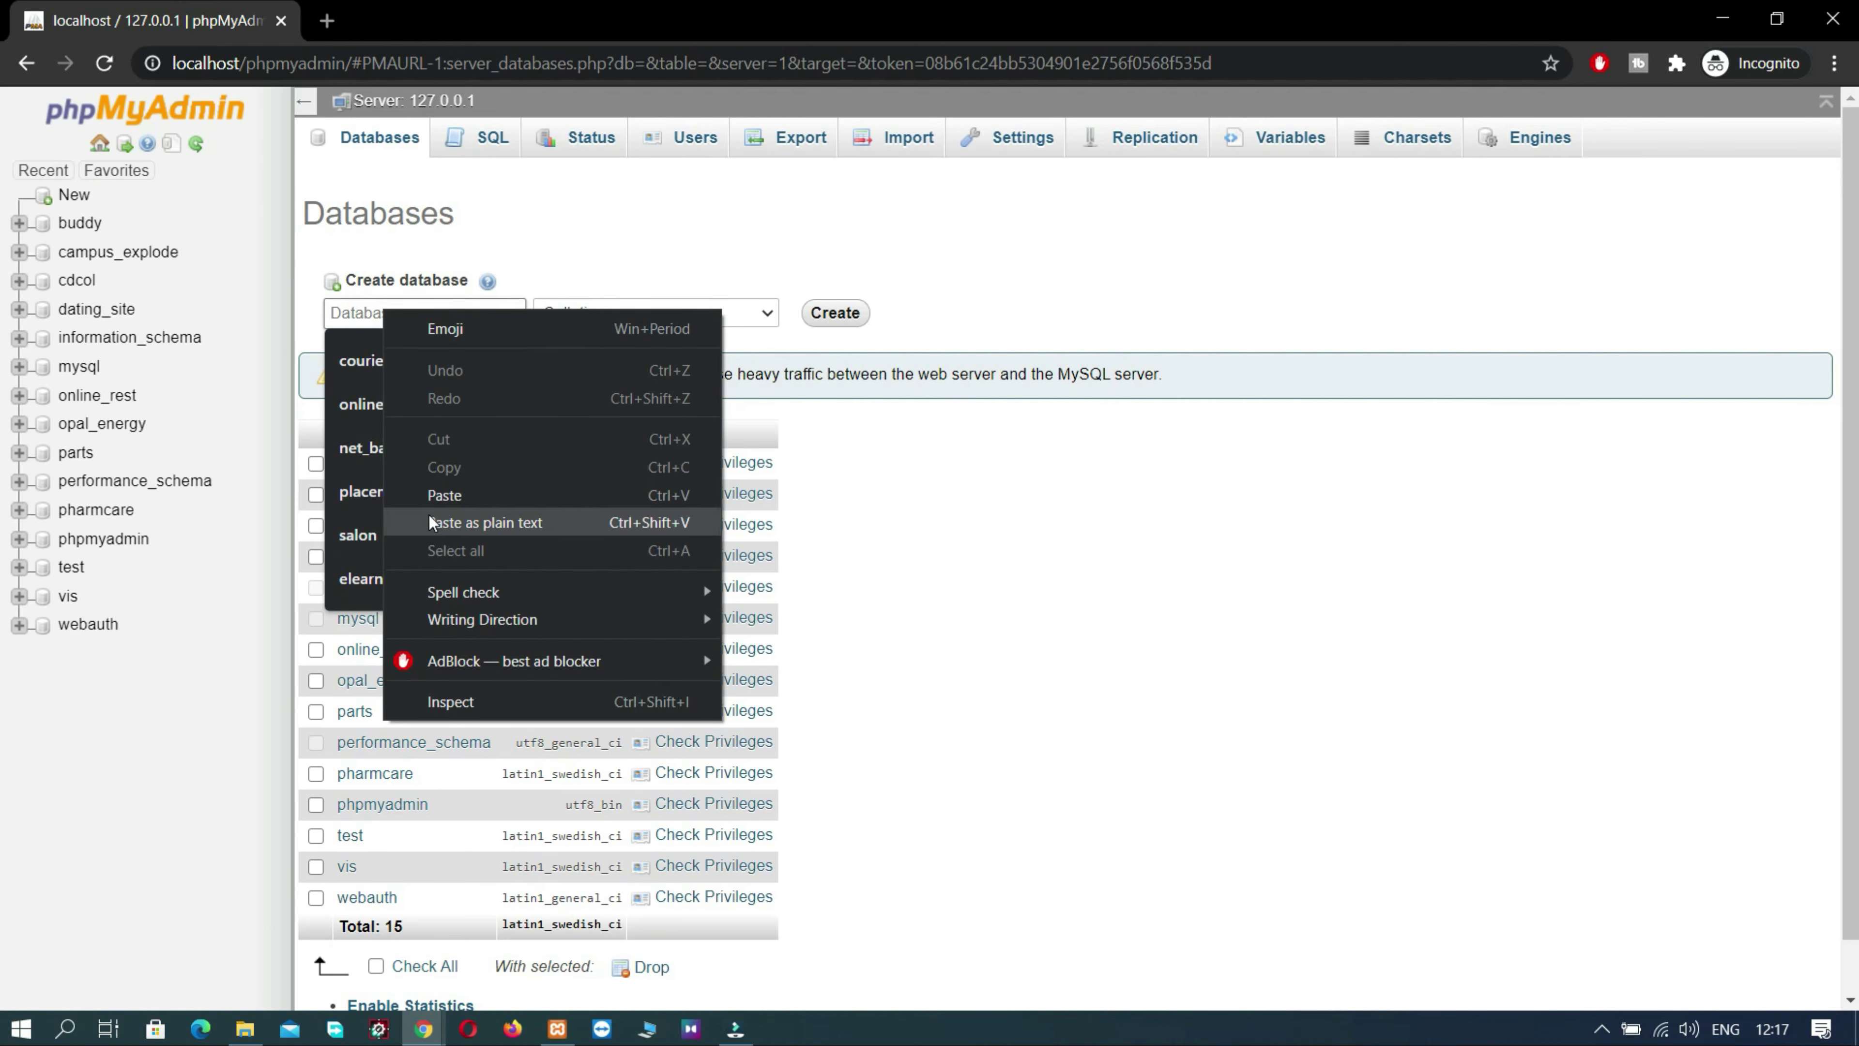
{"action": "left_click", "coordinate": [429, 498]}
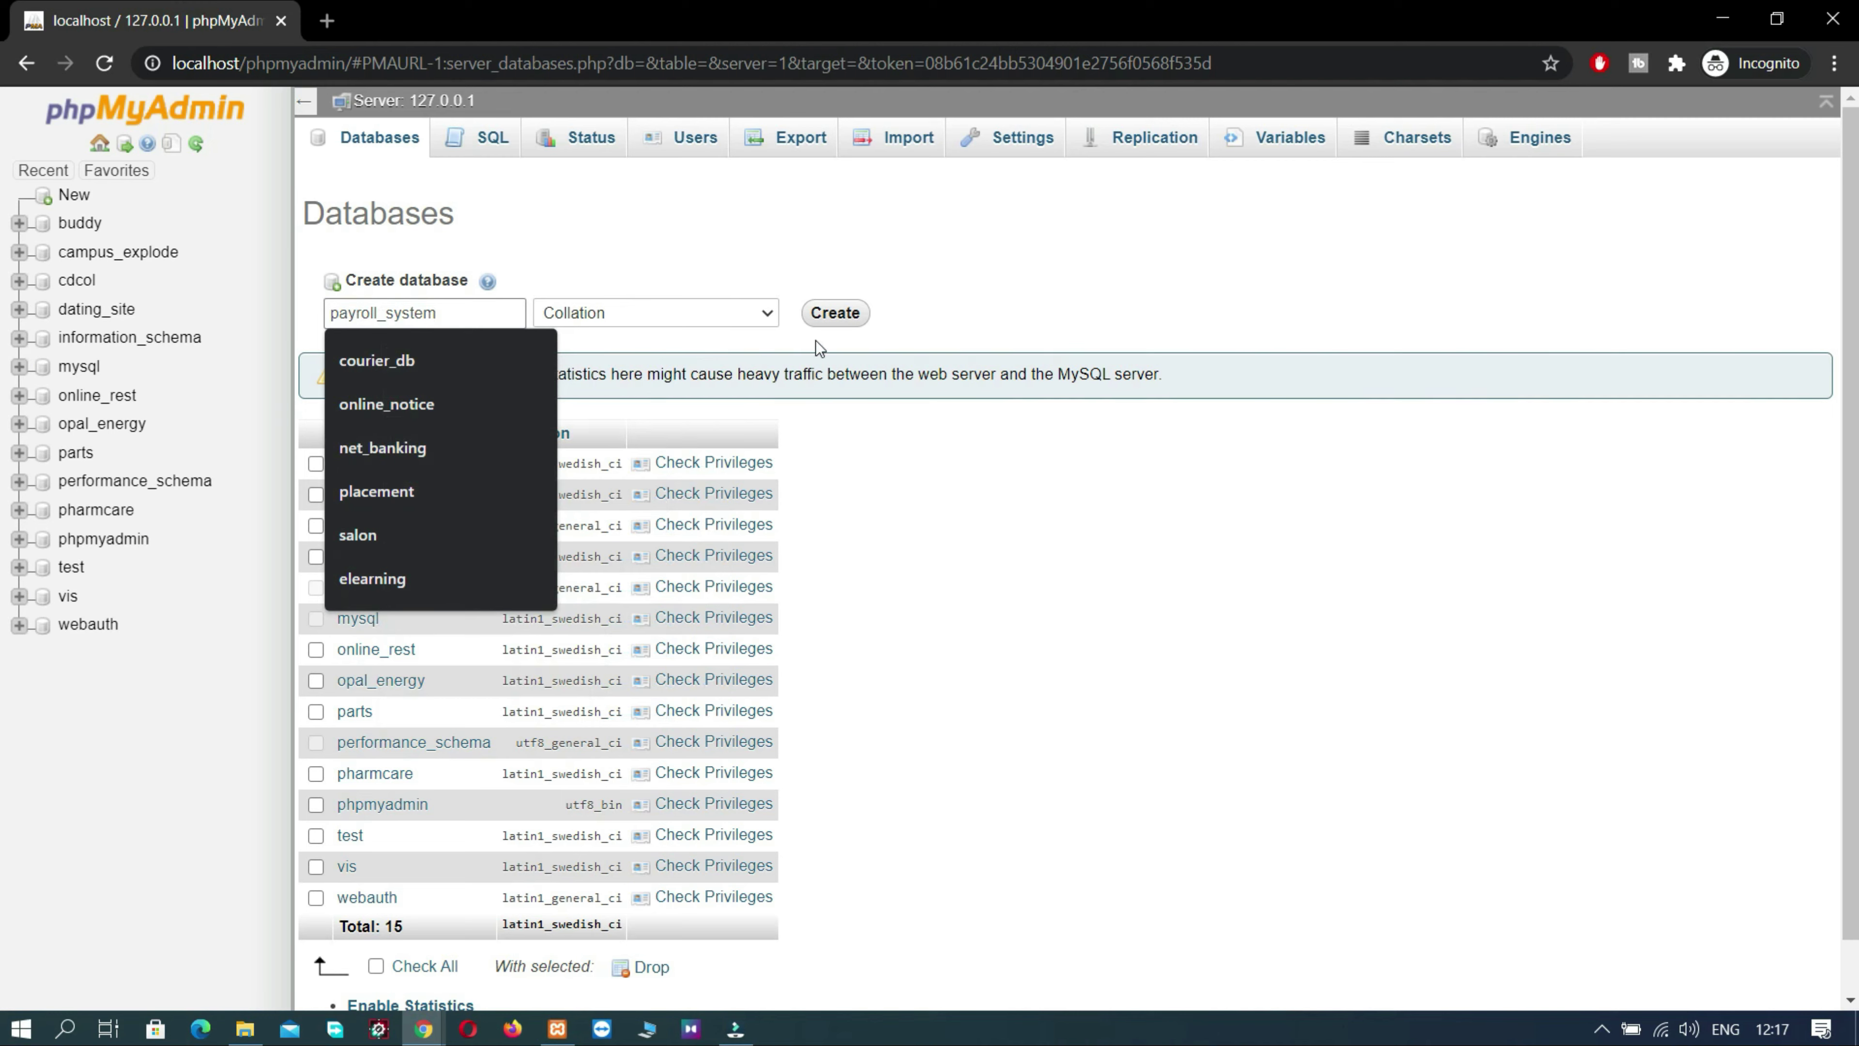
{"action": "left_click", "coordinate": [835, 315]}
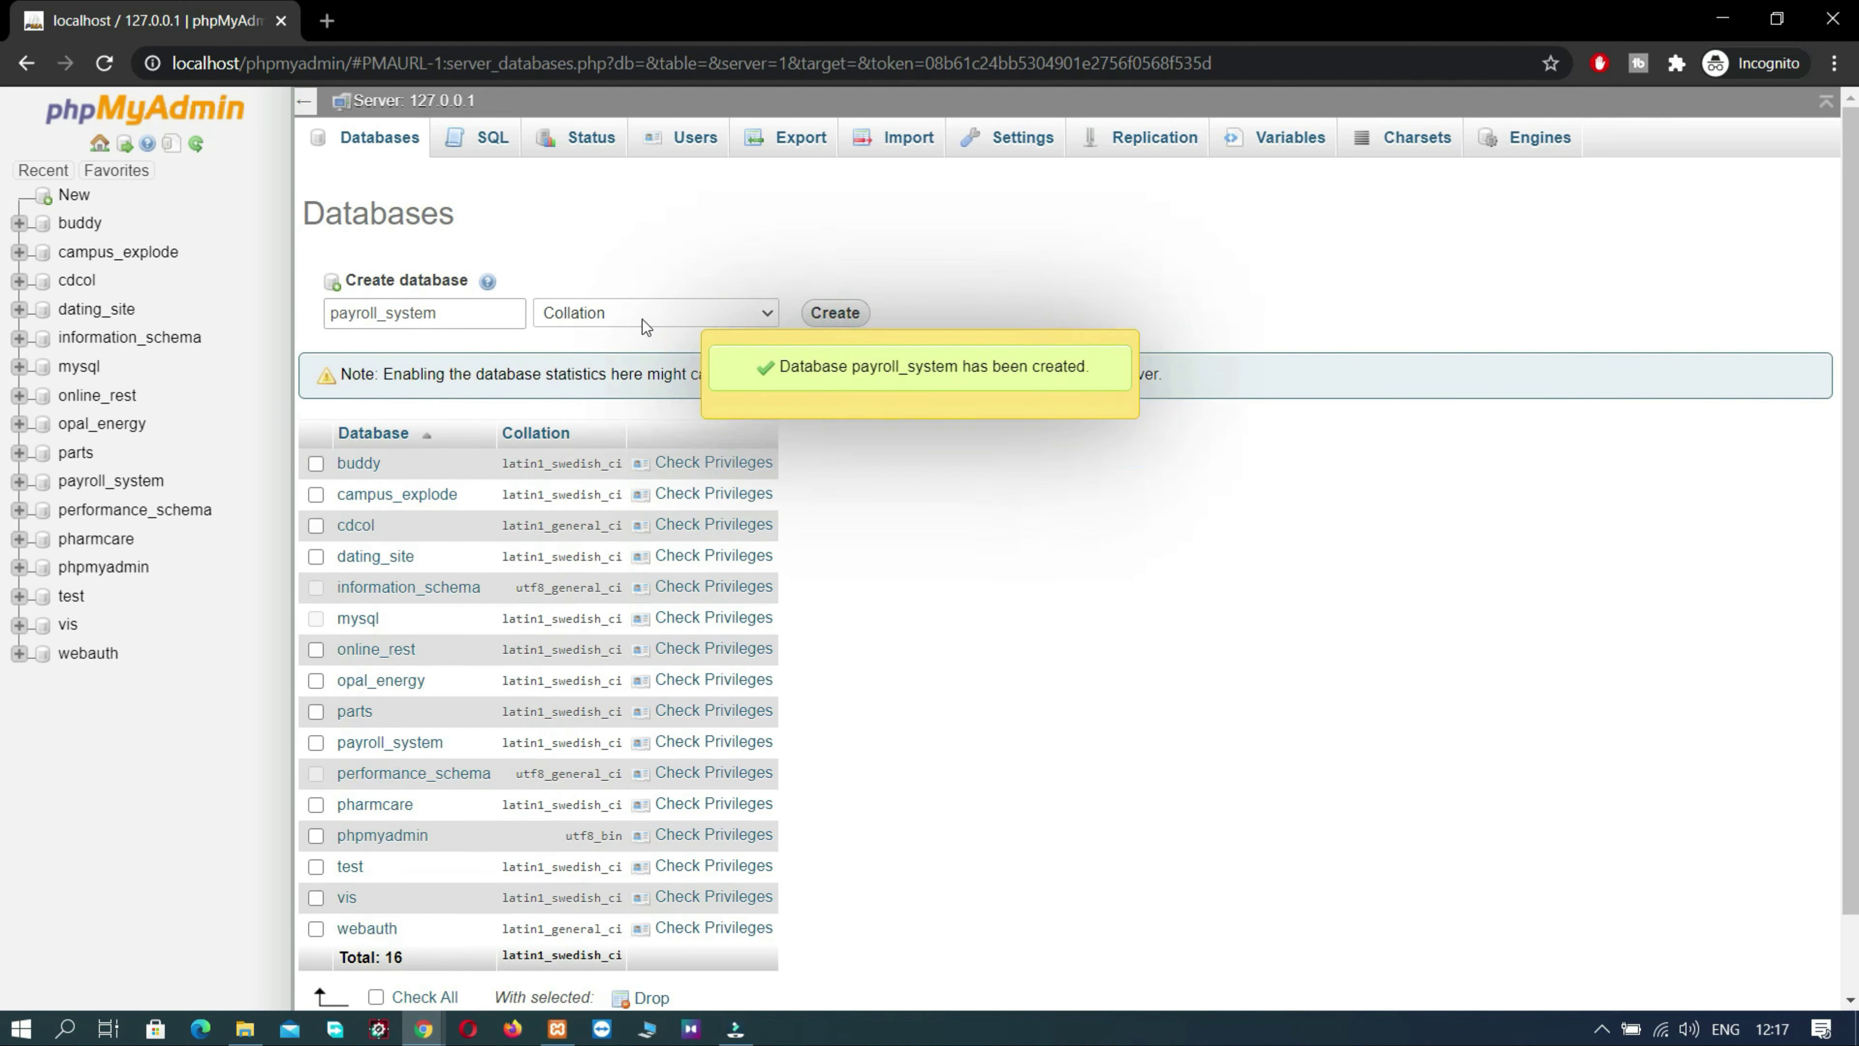
{"action": "right_click", "coordinate": [78, 483]}
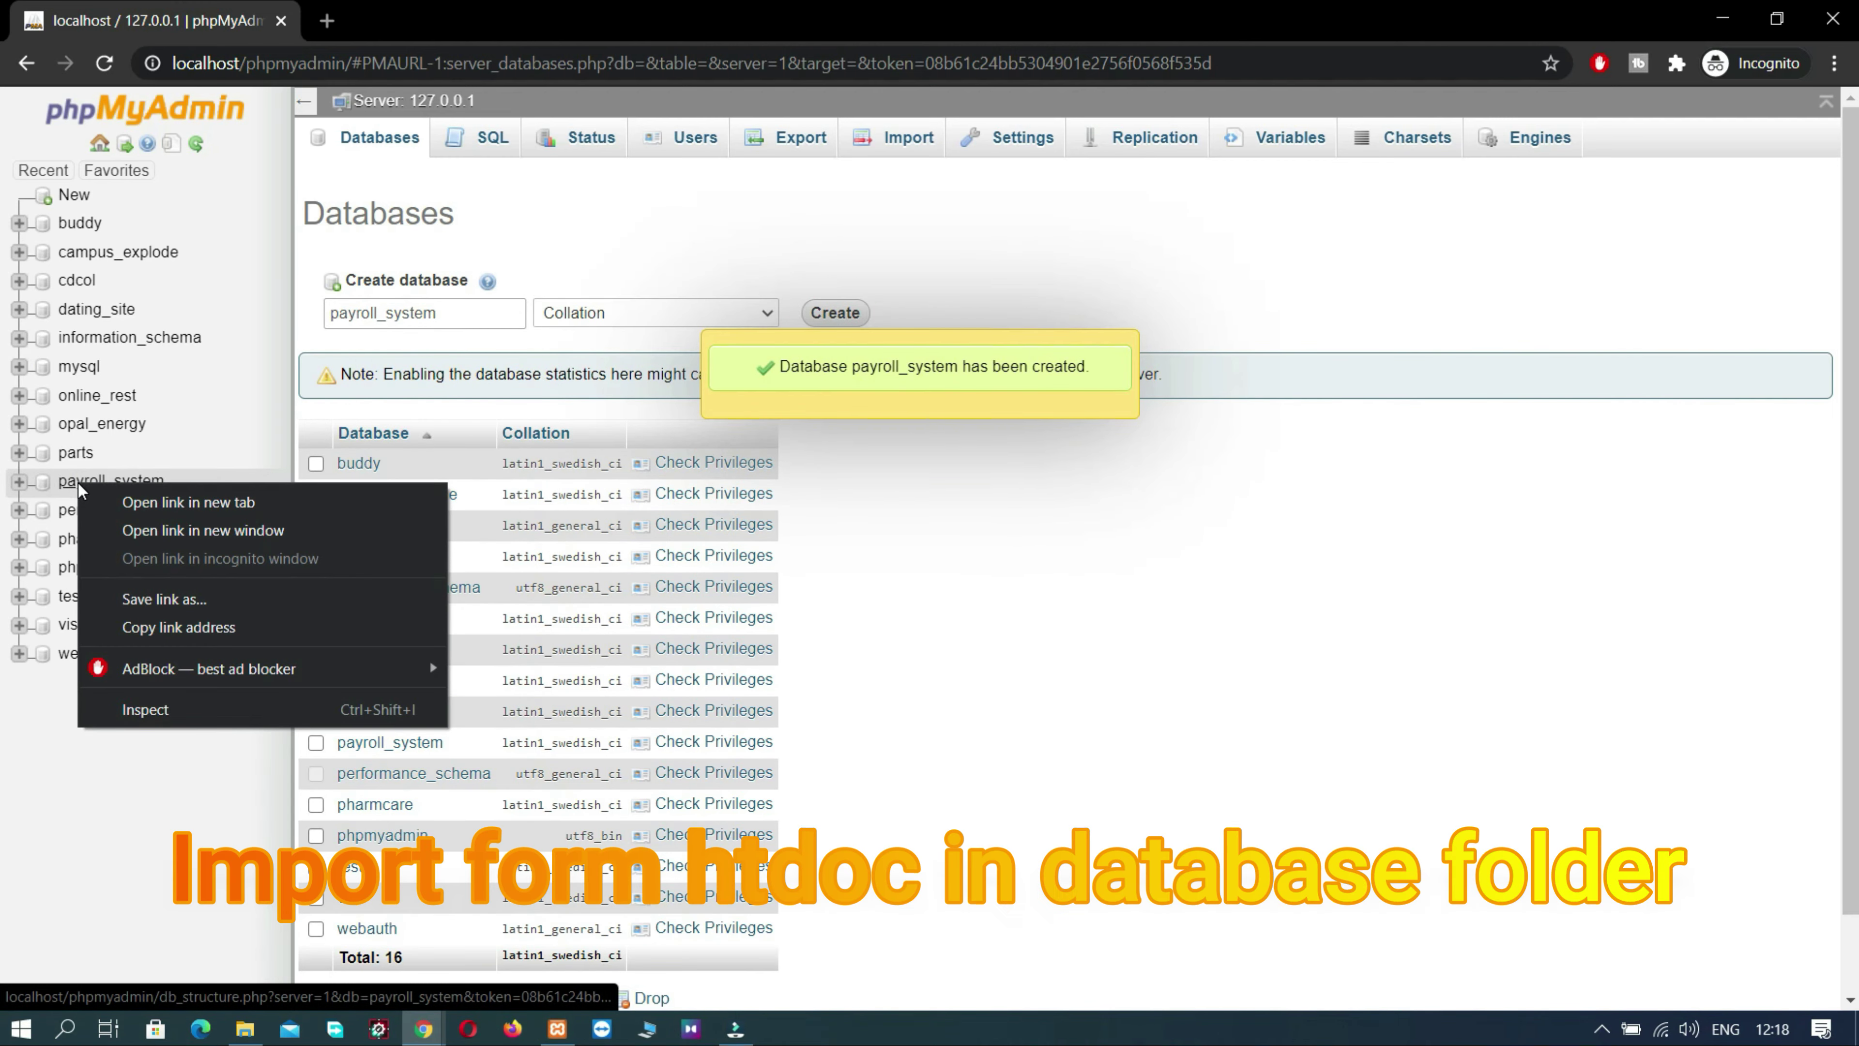
- Import payroll_system.sql from htdocs\Projectworlds Payroll Management System\database into payroll_system
{"action": "left_click", "coordinate": [79, 481]}
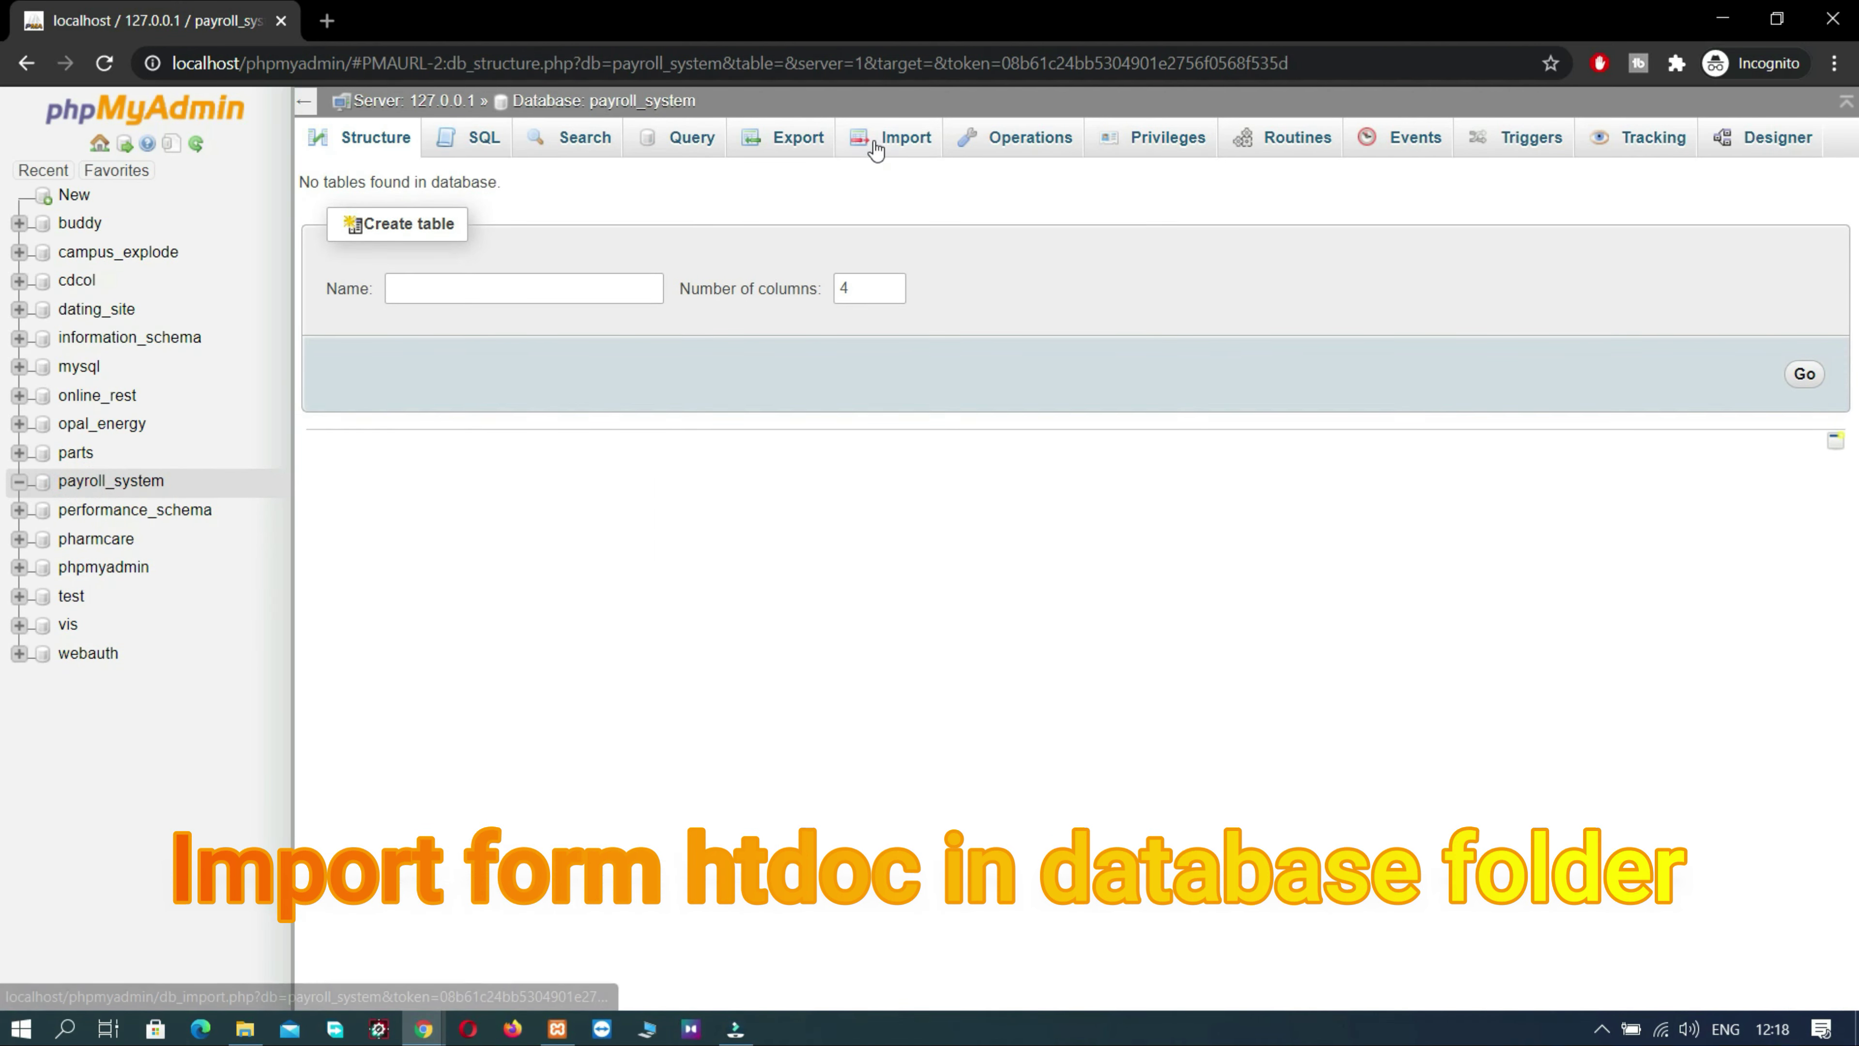
{"action": "left_click", "coordinate": [876, 150]}
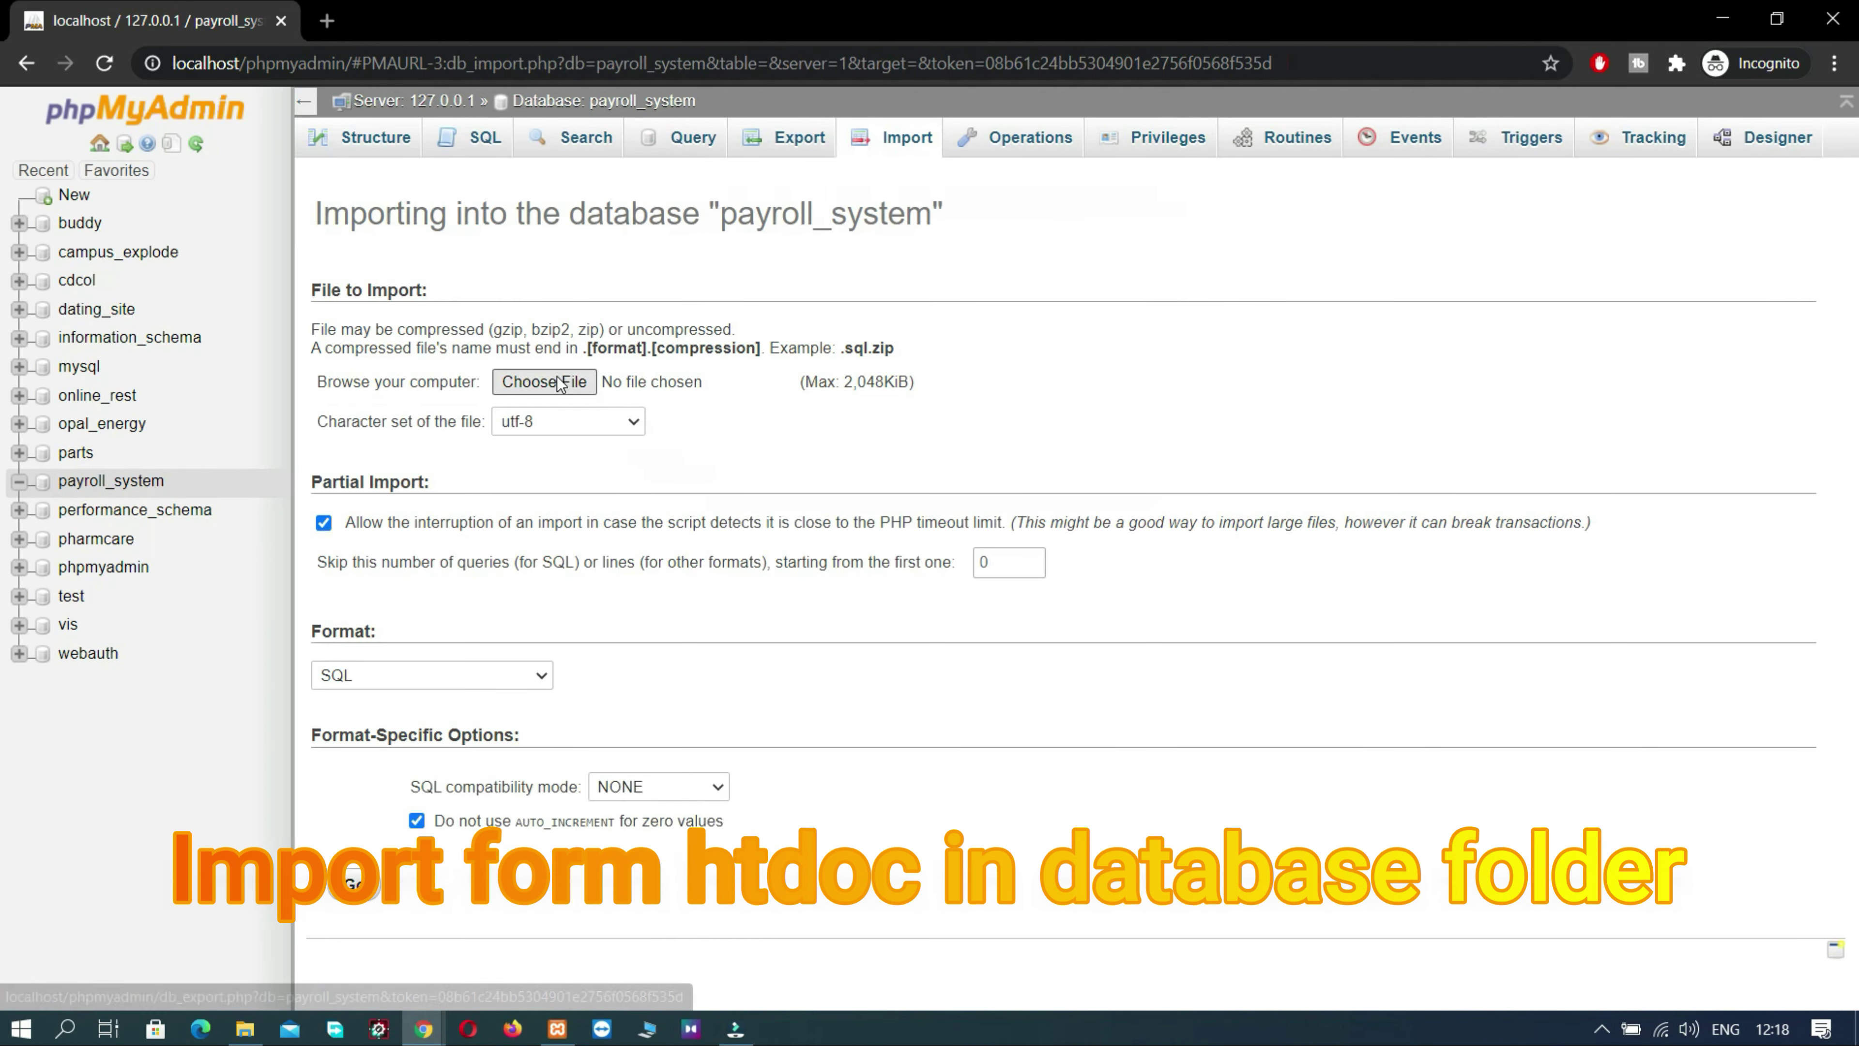
{"action": "left_click", "coordinate": [544, 381]}
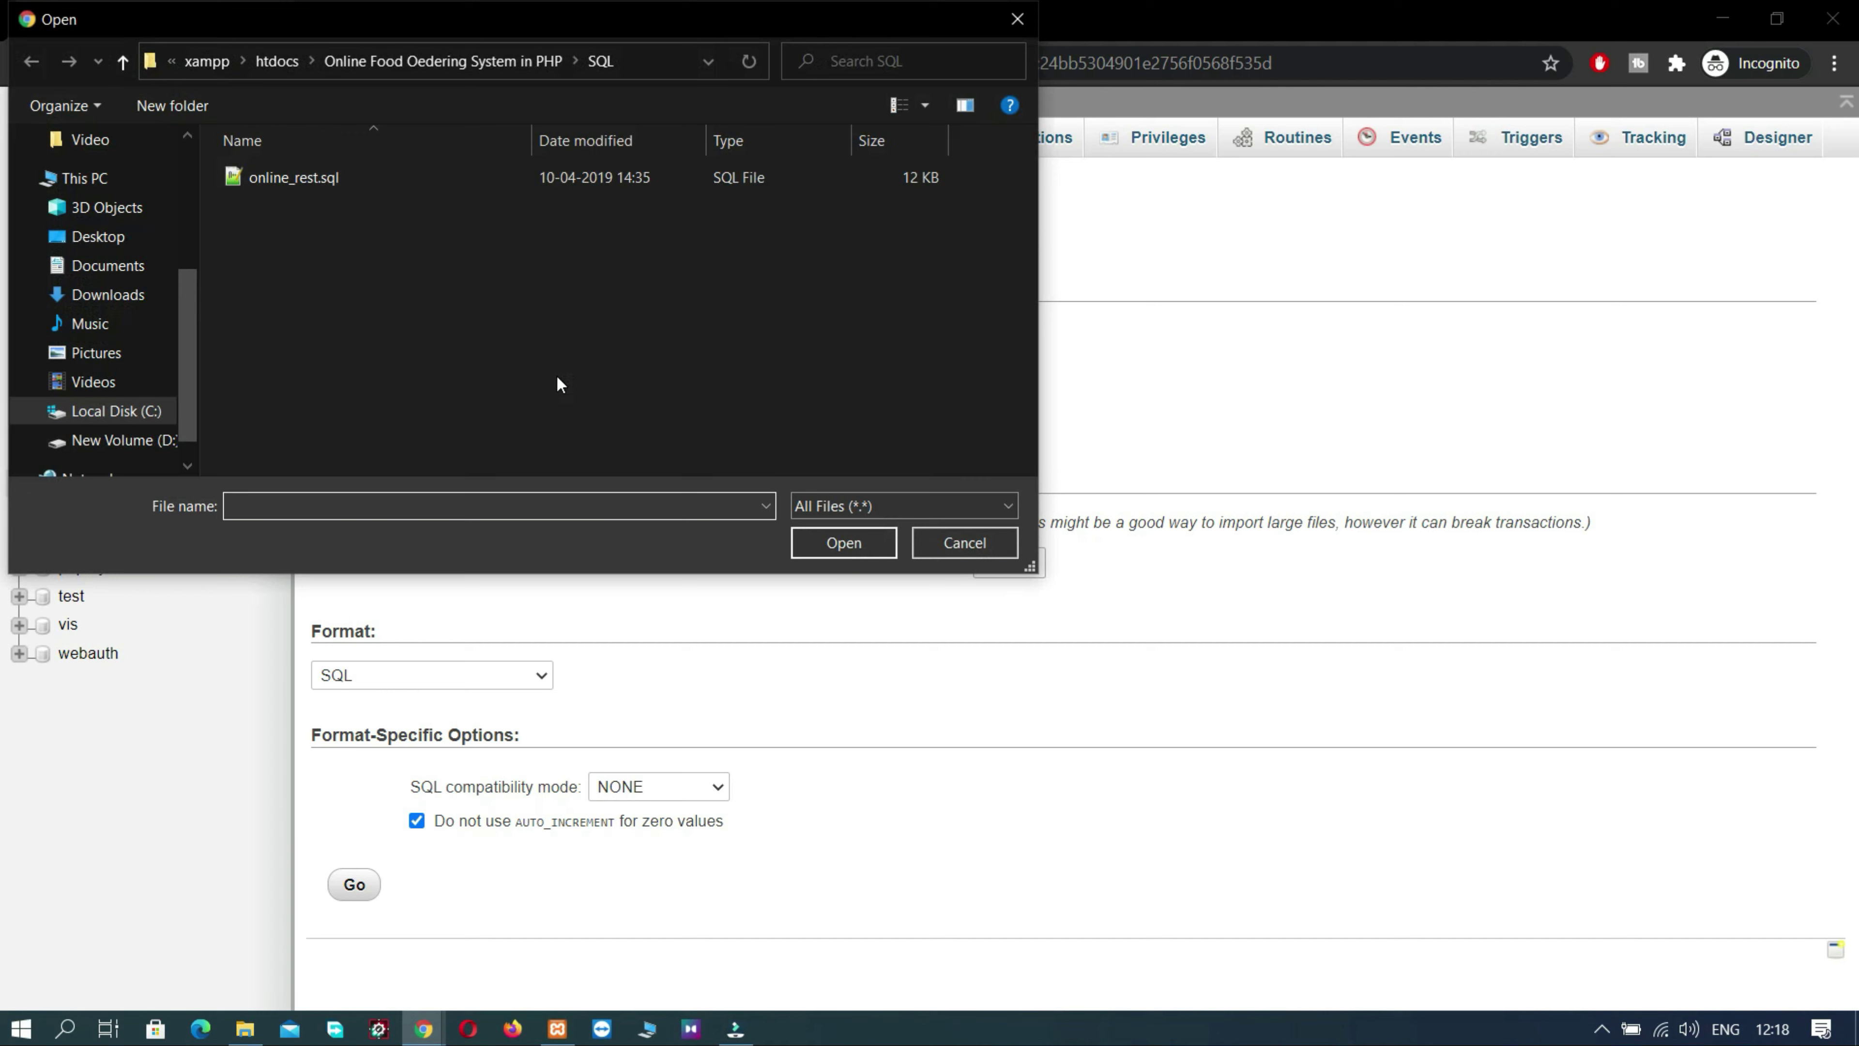
{"action": "left_click", "coordinate": [285, 63]}
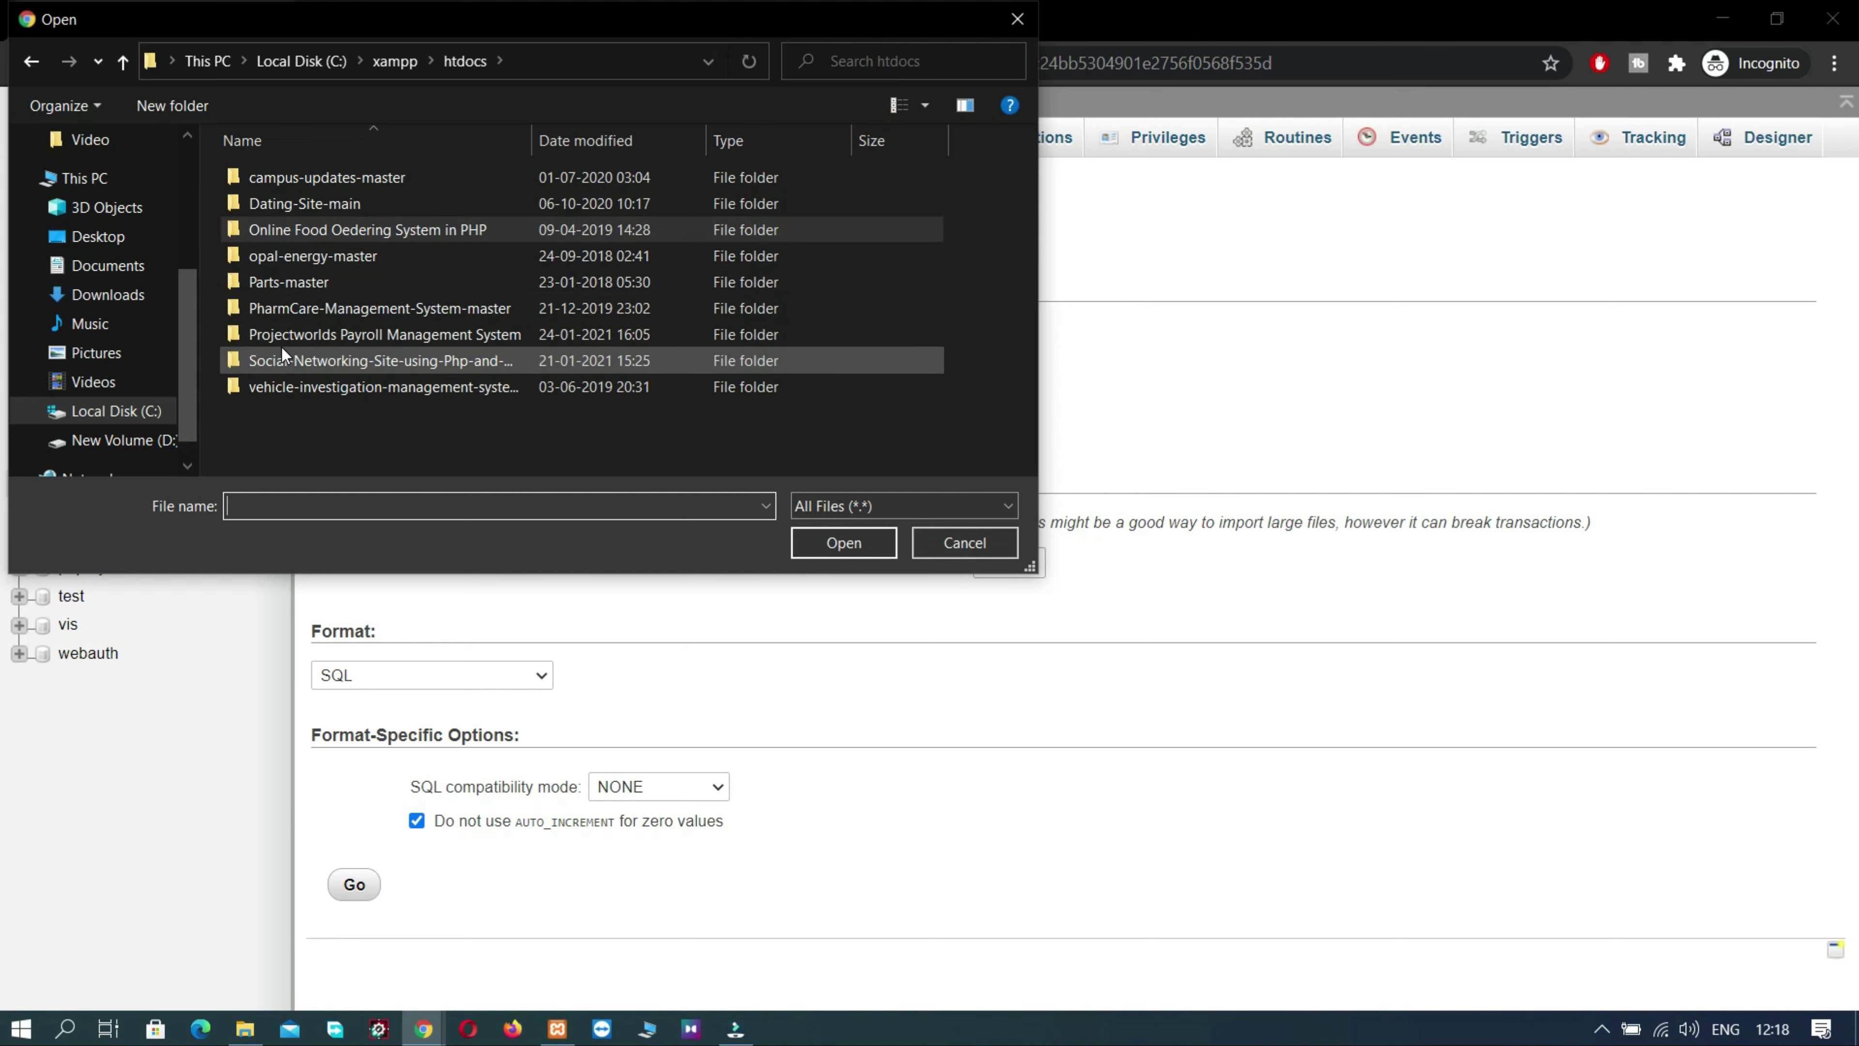
{"action": "double_click", "coordinate": [289, 333]}
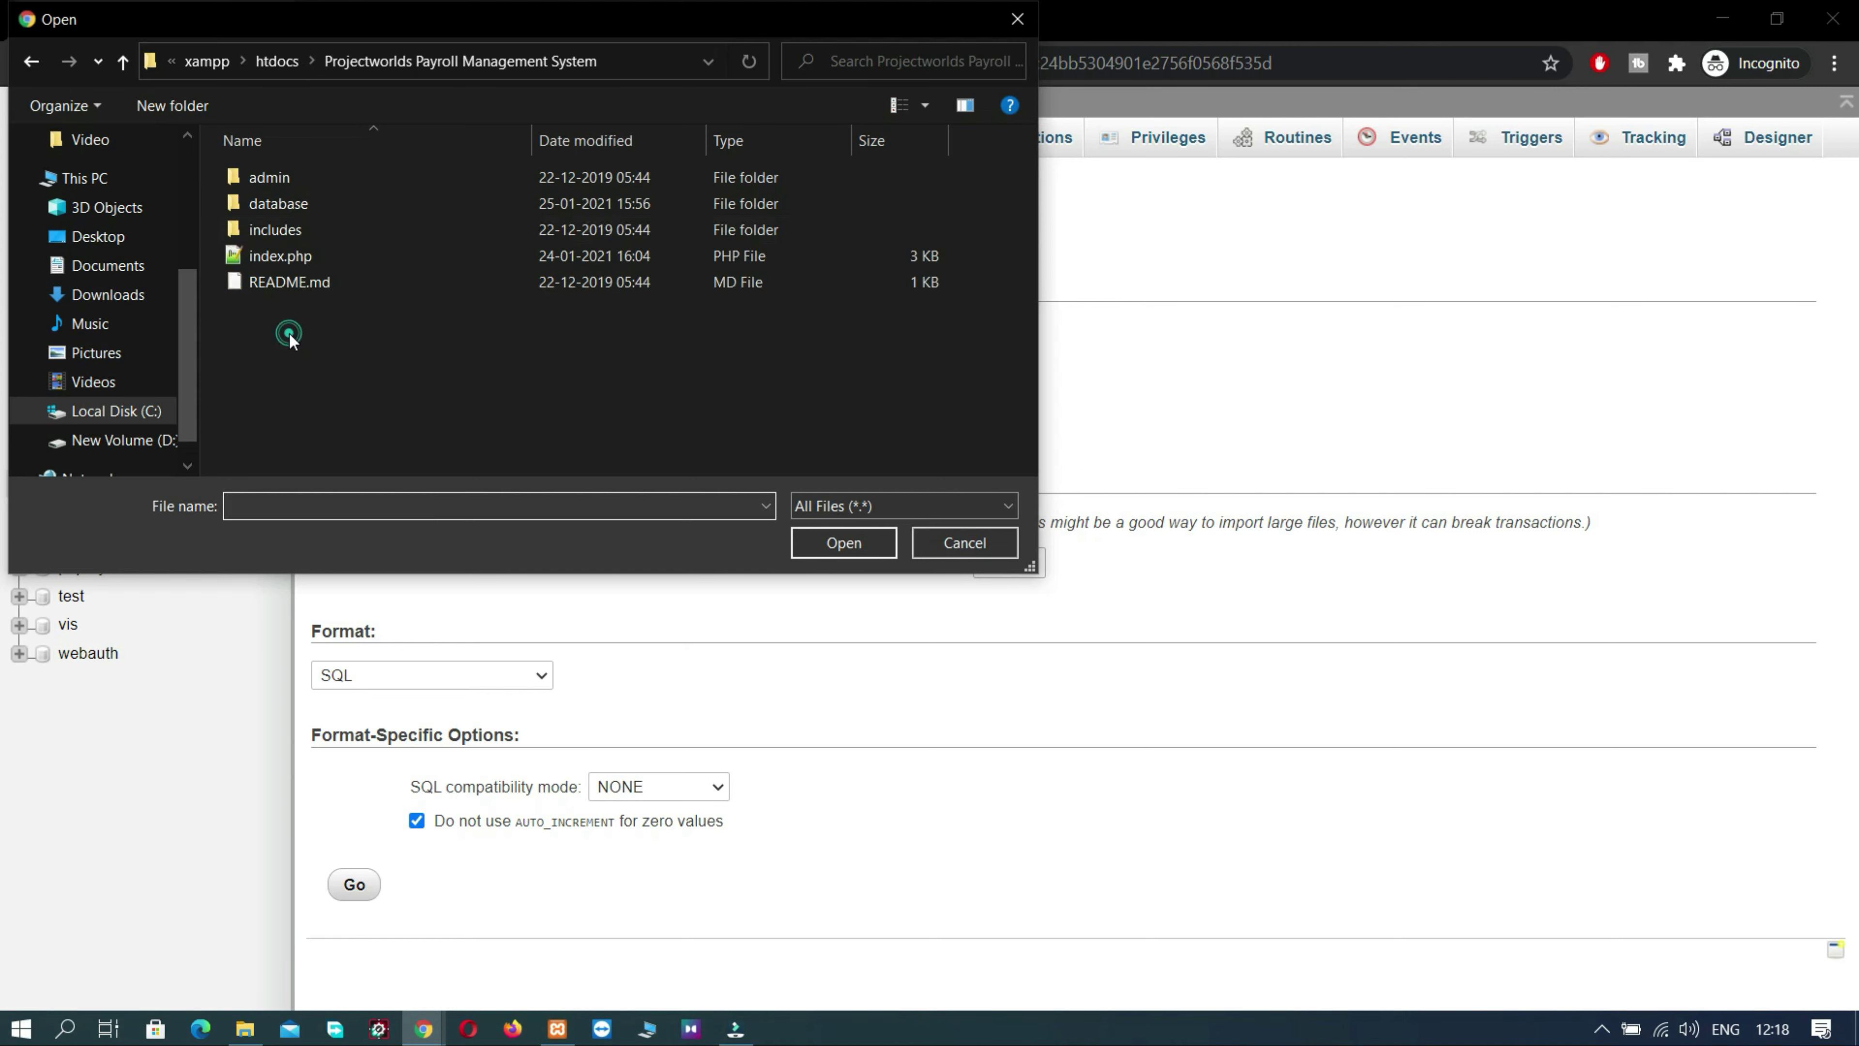
{"action": "double_click", "coordinate": [300, 204]}
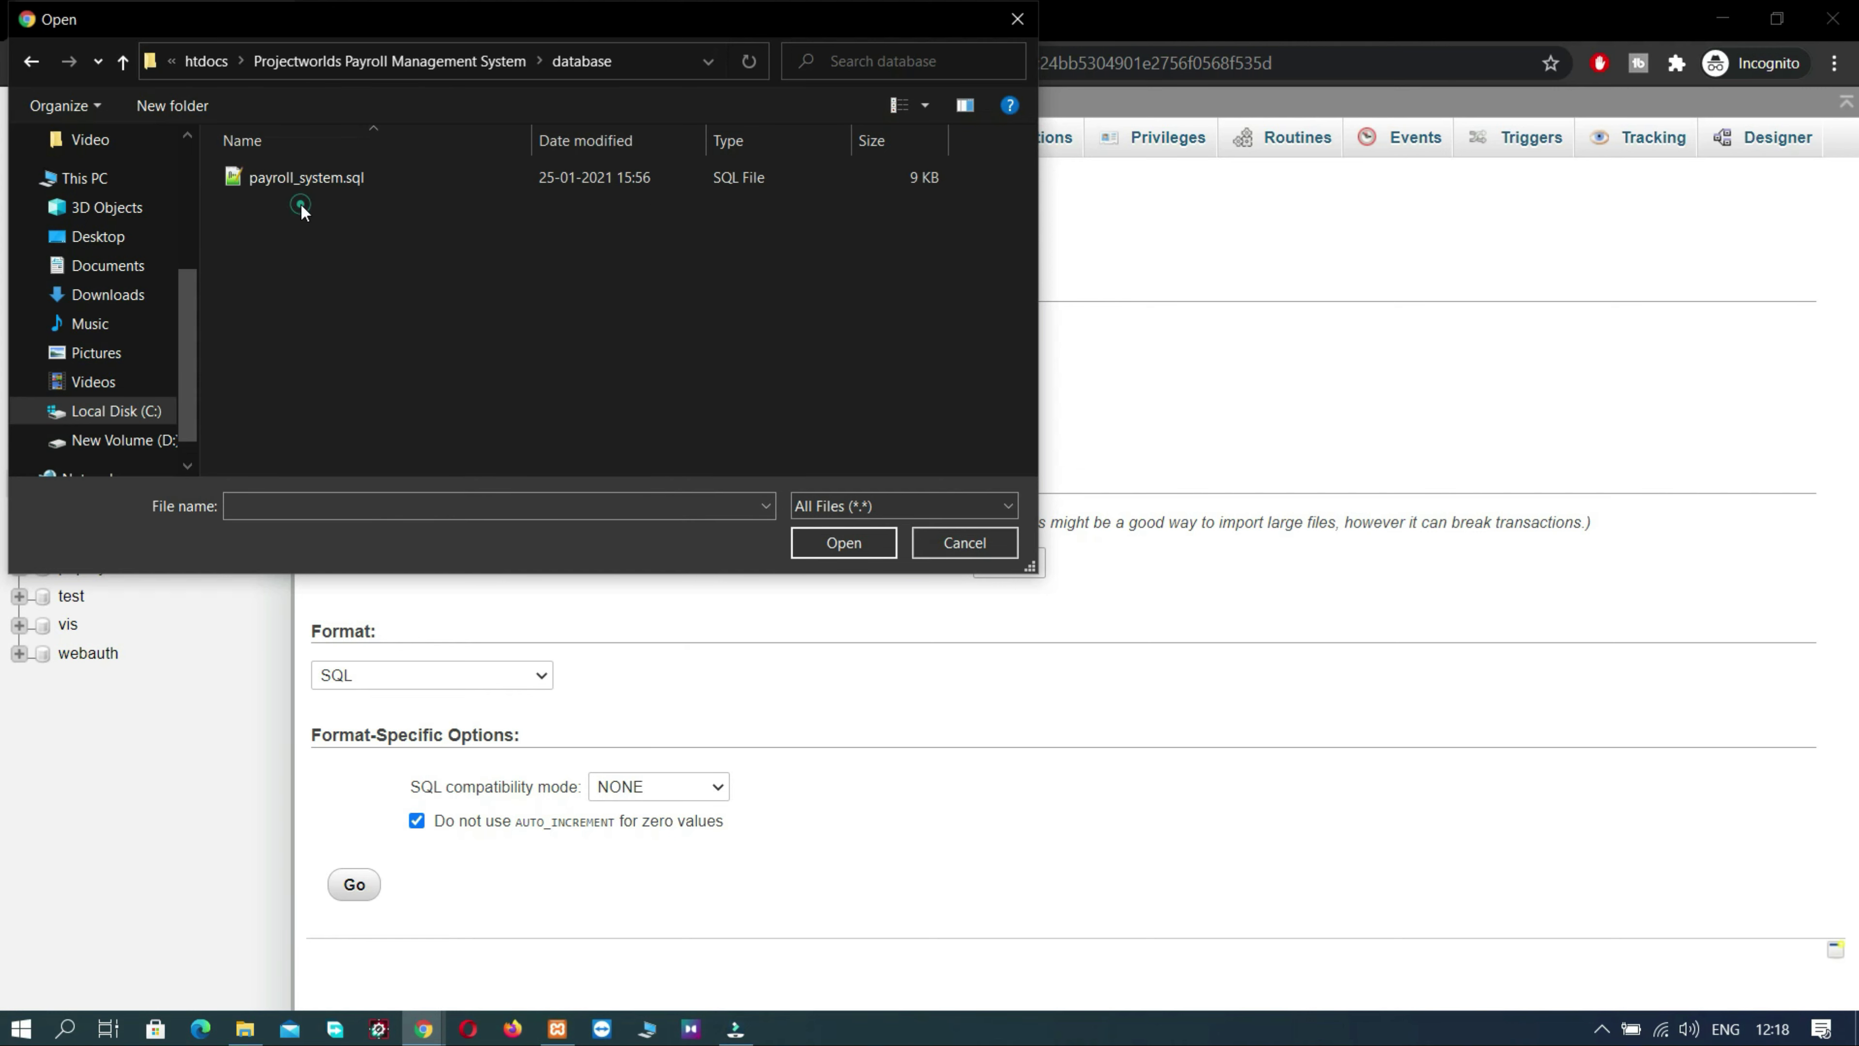
{"action": "left_click", "coordinate": [324, 185]}
{"action": "left_click", "coordinate": [825, 543]}
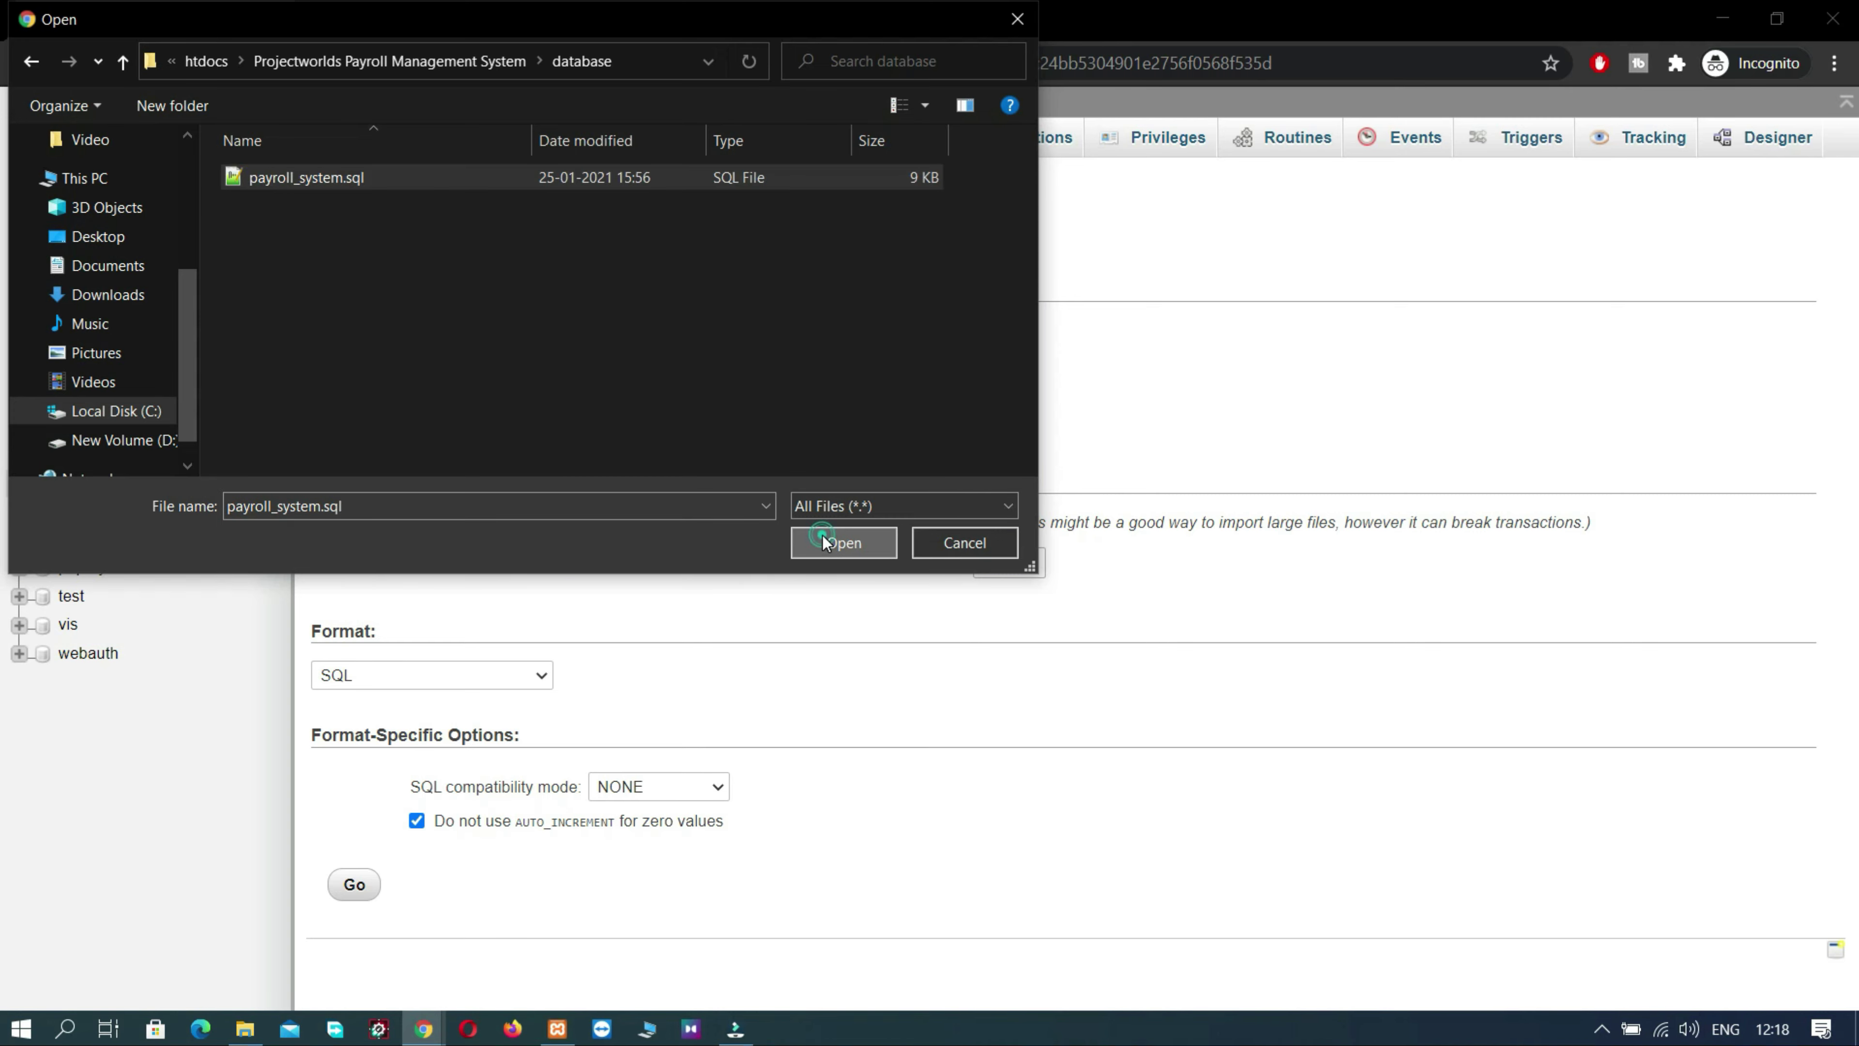
{"action": "left_click", "coordinate": [353, 885]}
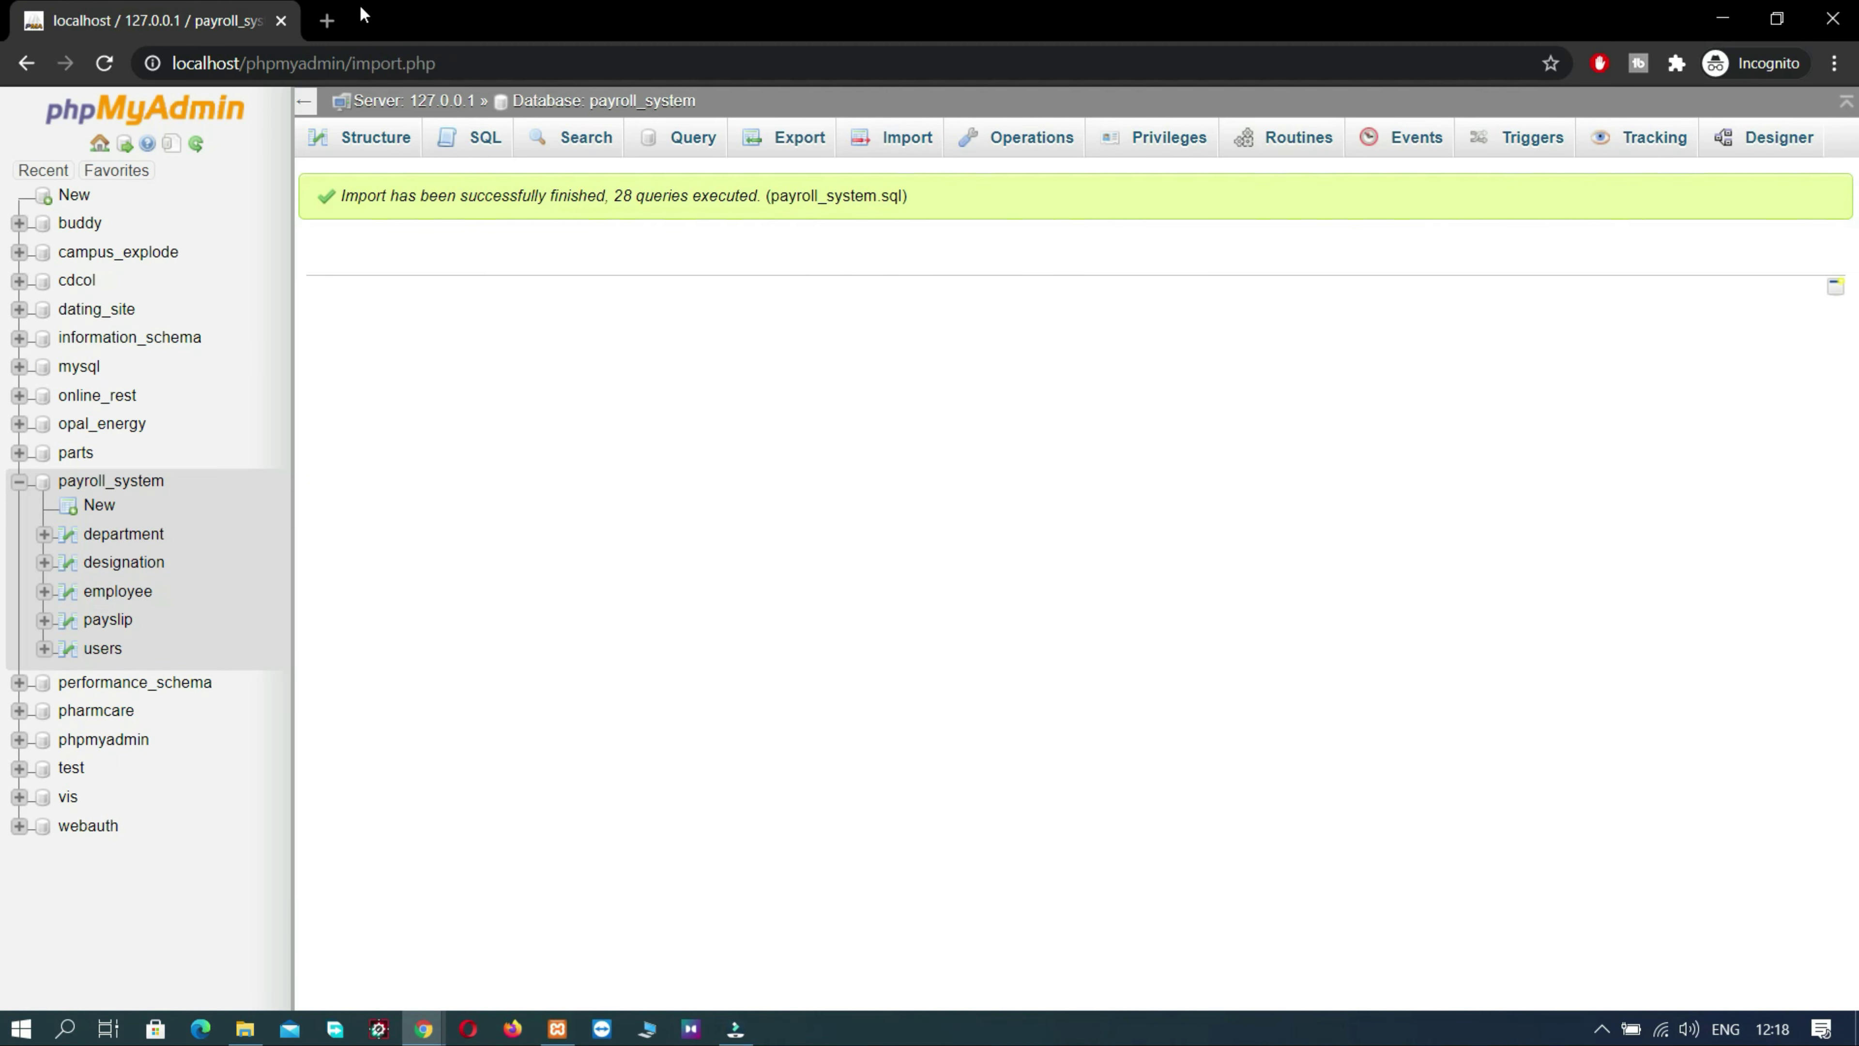
- Open the Projectworlds Payroll project from the localhost index and enter the admin e-mail
{"action": "left_click", "coordinate": [327, 21]}
{"action": "type", "text": "localhost"}
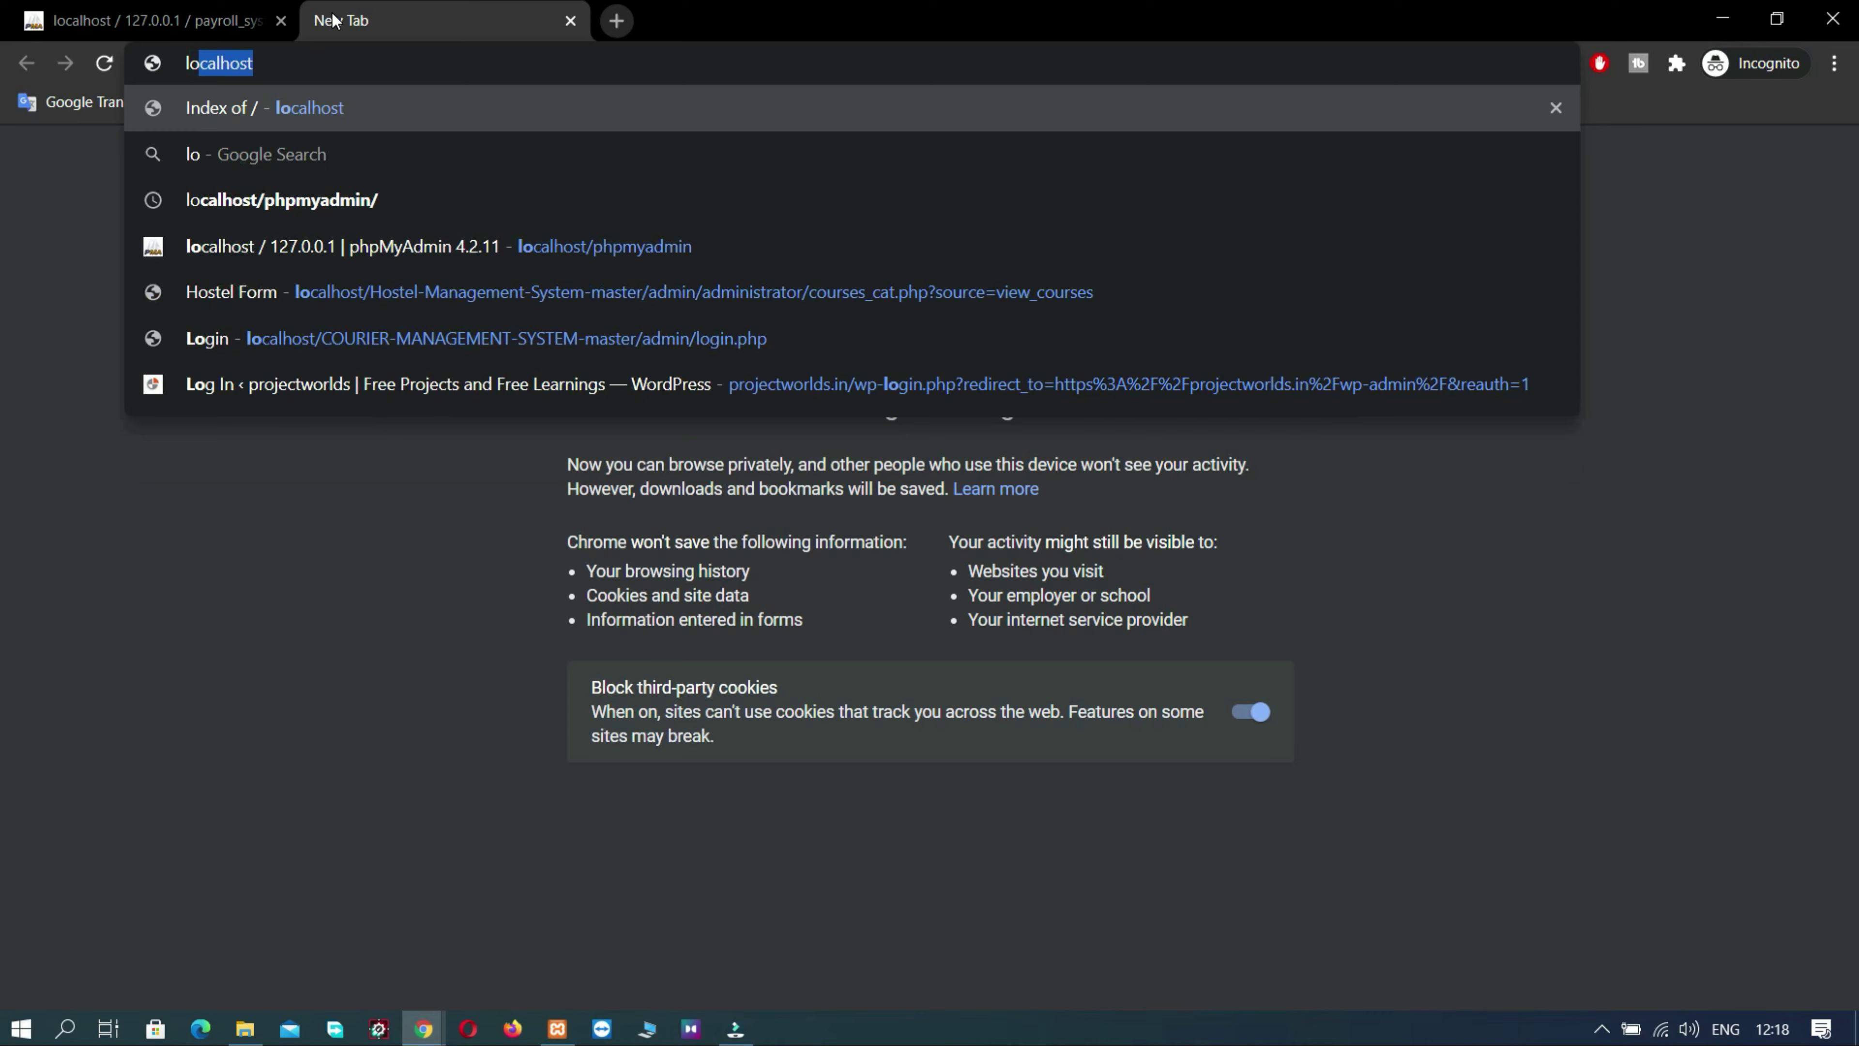
{"action": "key", "text": "Return"}
{"action": "left_click_drag", "start_coordinate": [333, 20], "coordinate": [146, 21]}
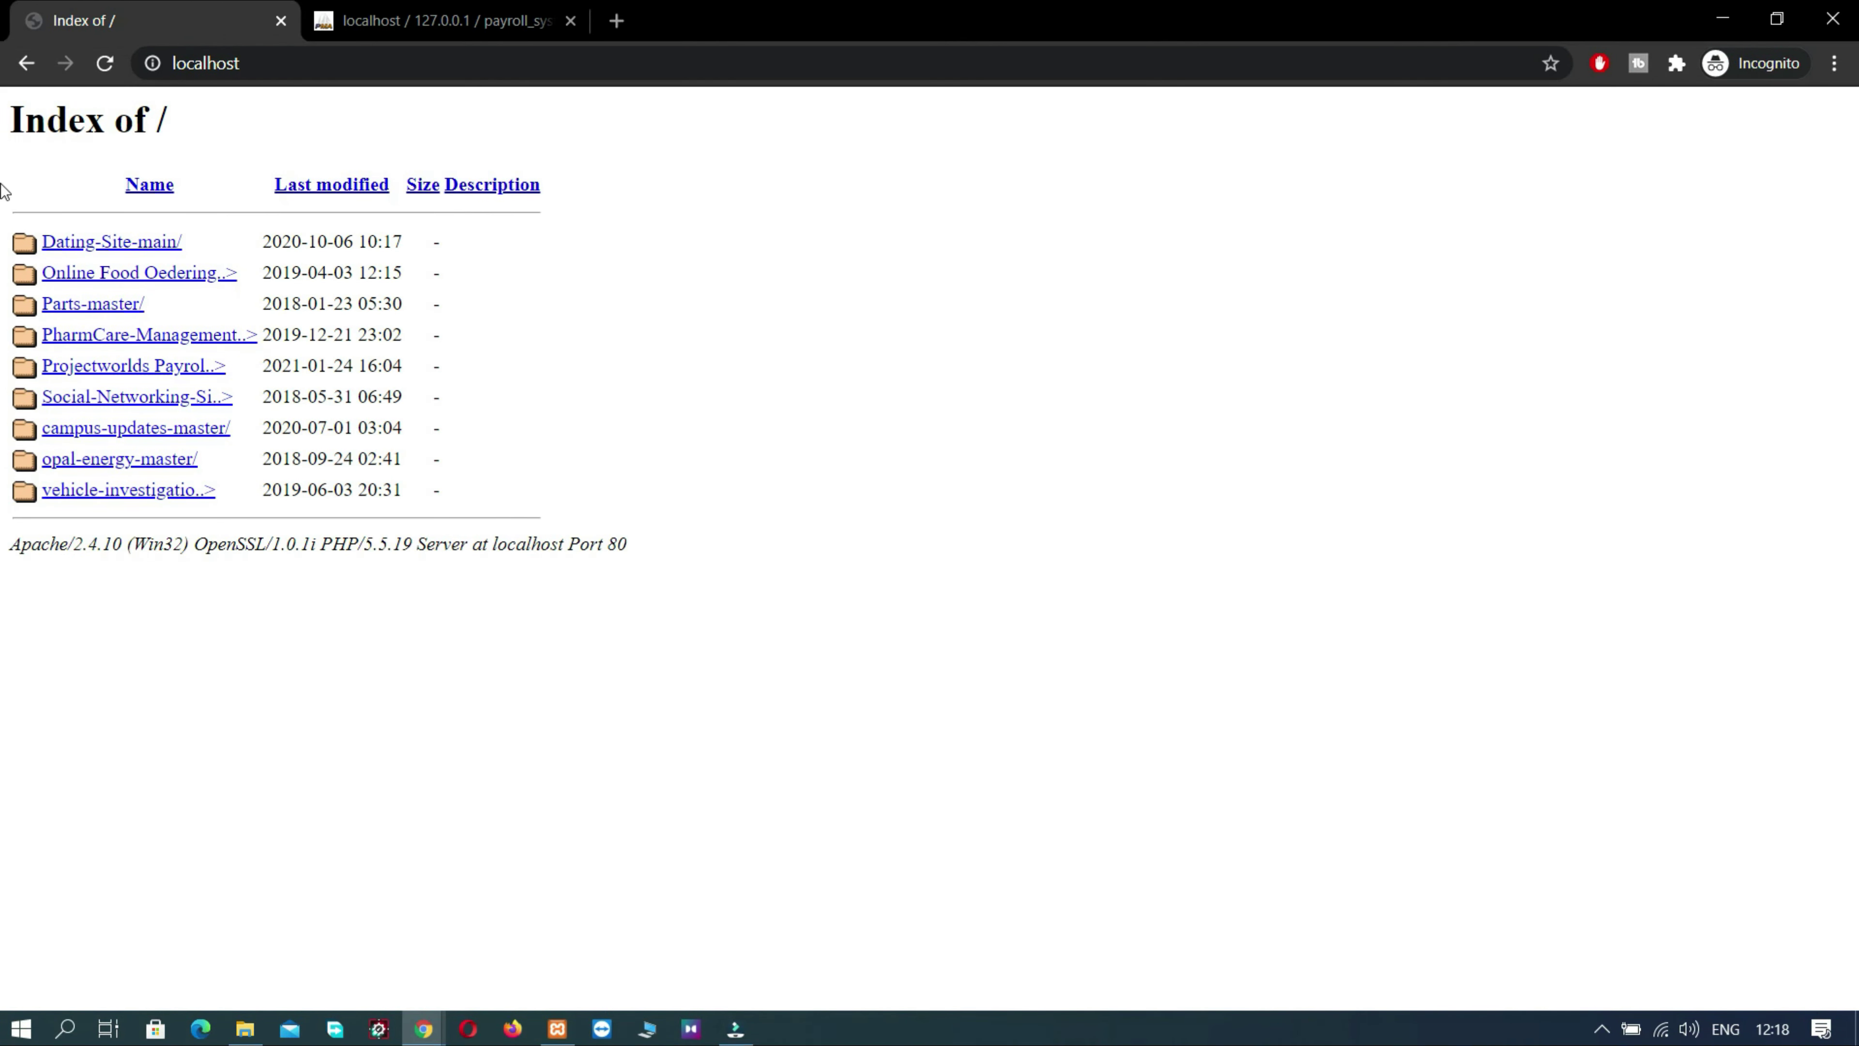
{"action": "left_click", "coordinate": [105, 368]}
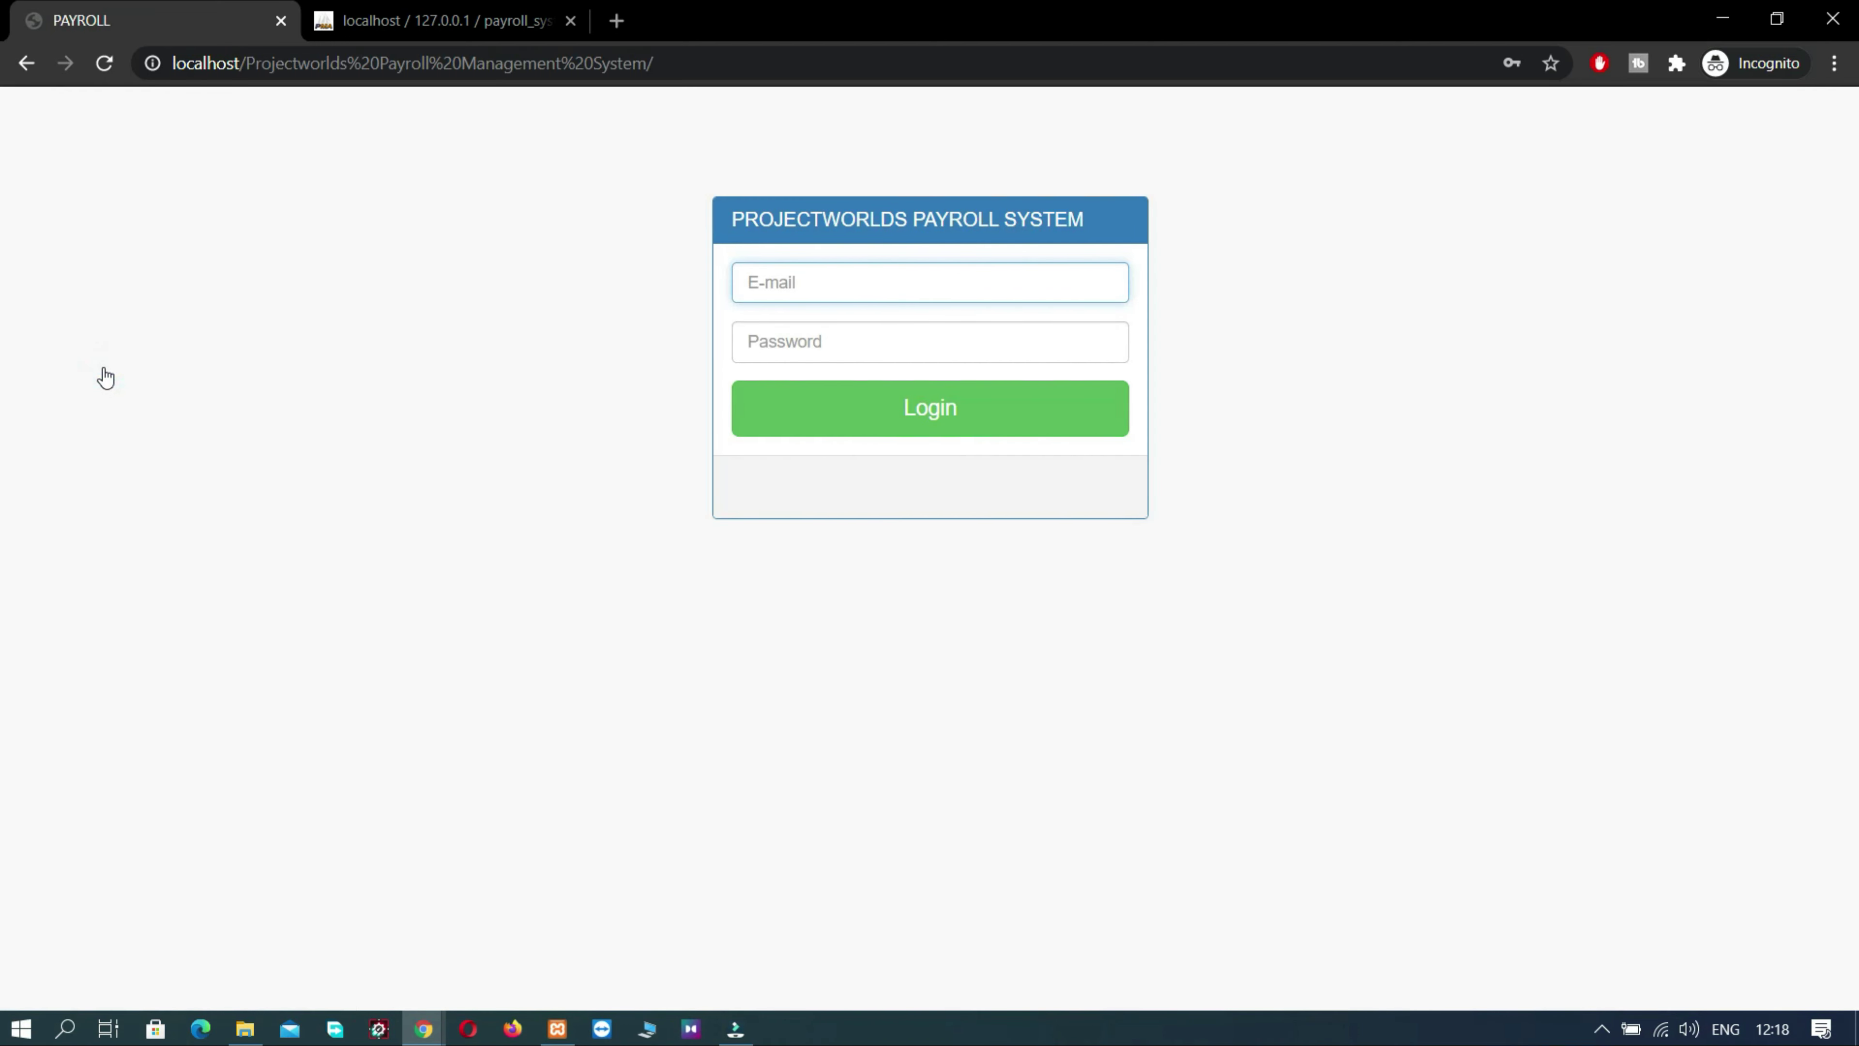
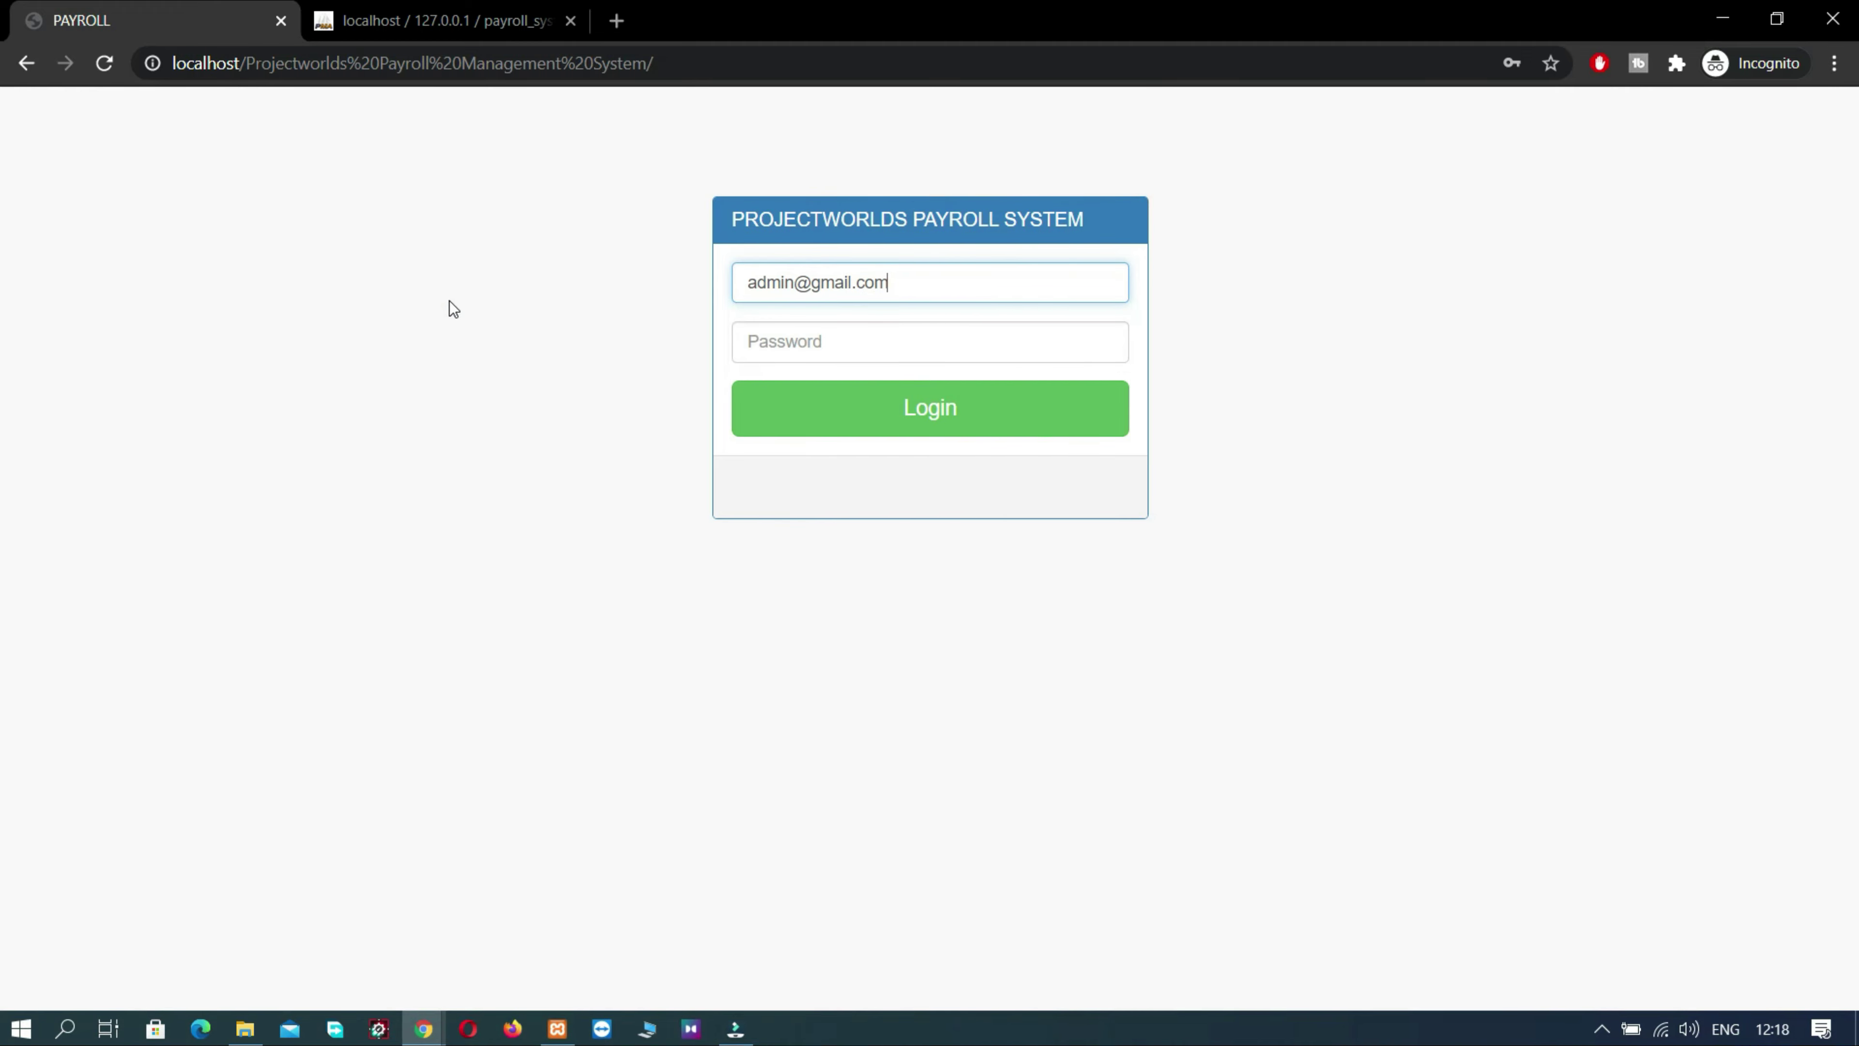
- Enter the admin password and log in to the dashboard
{"action": "left_click", "coordinate": [789, 360]}
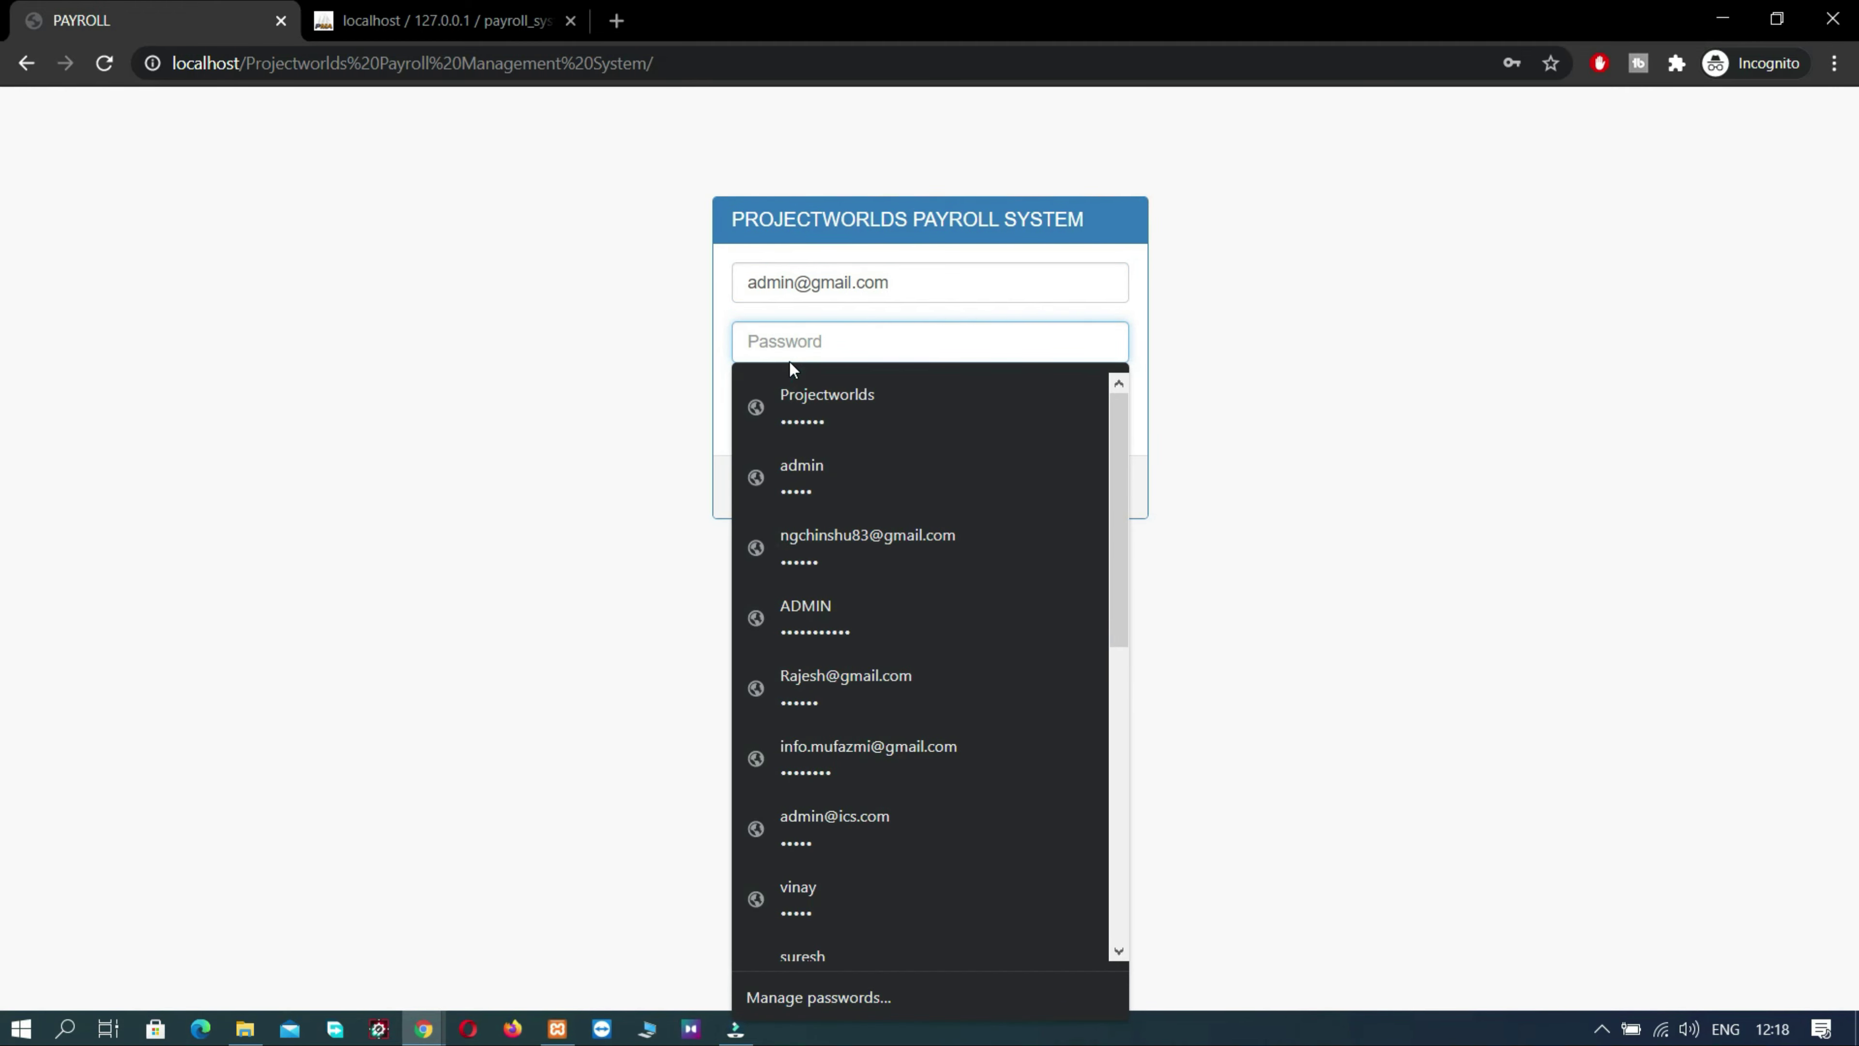
{"action": "type", "text": "ad34"}
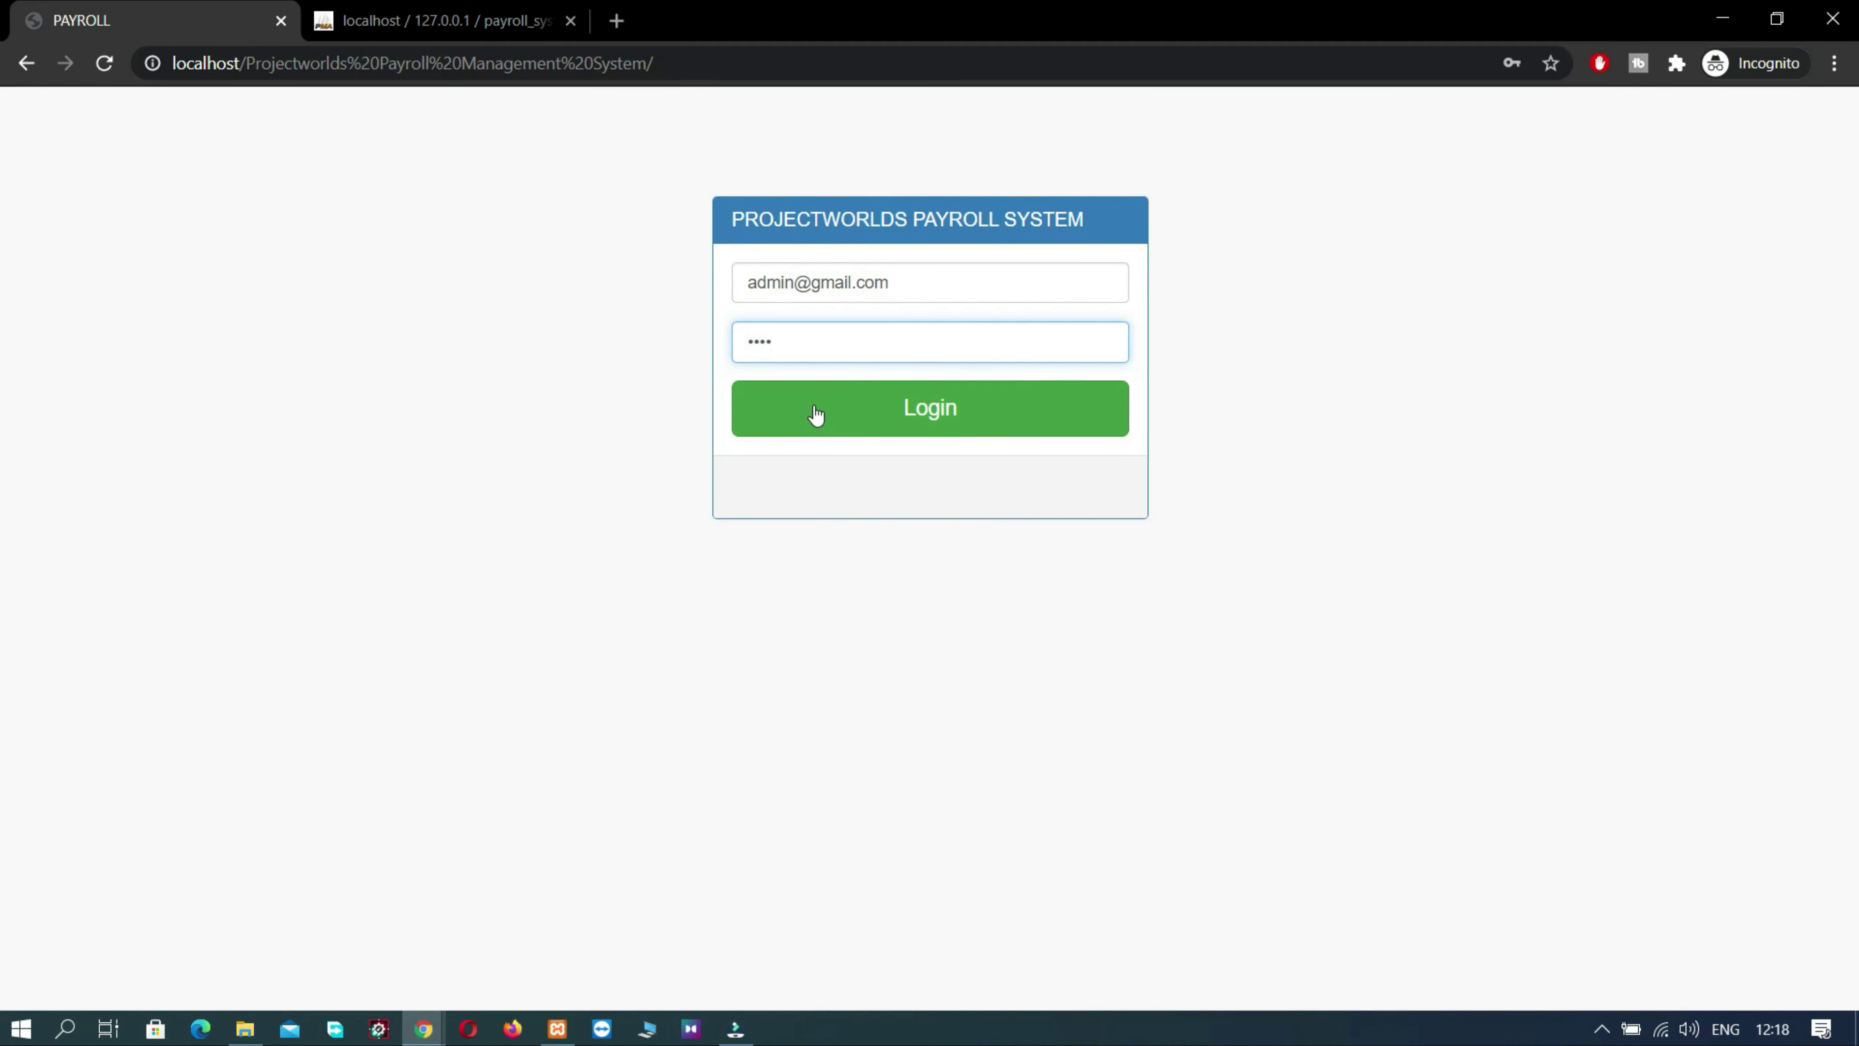
{"action": "left_click", "coordinate": [820, 419]}
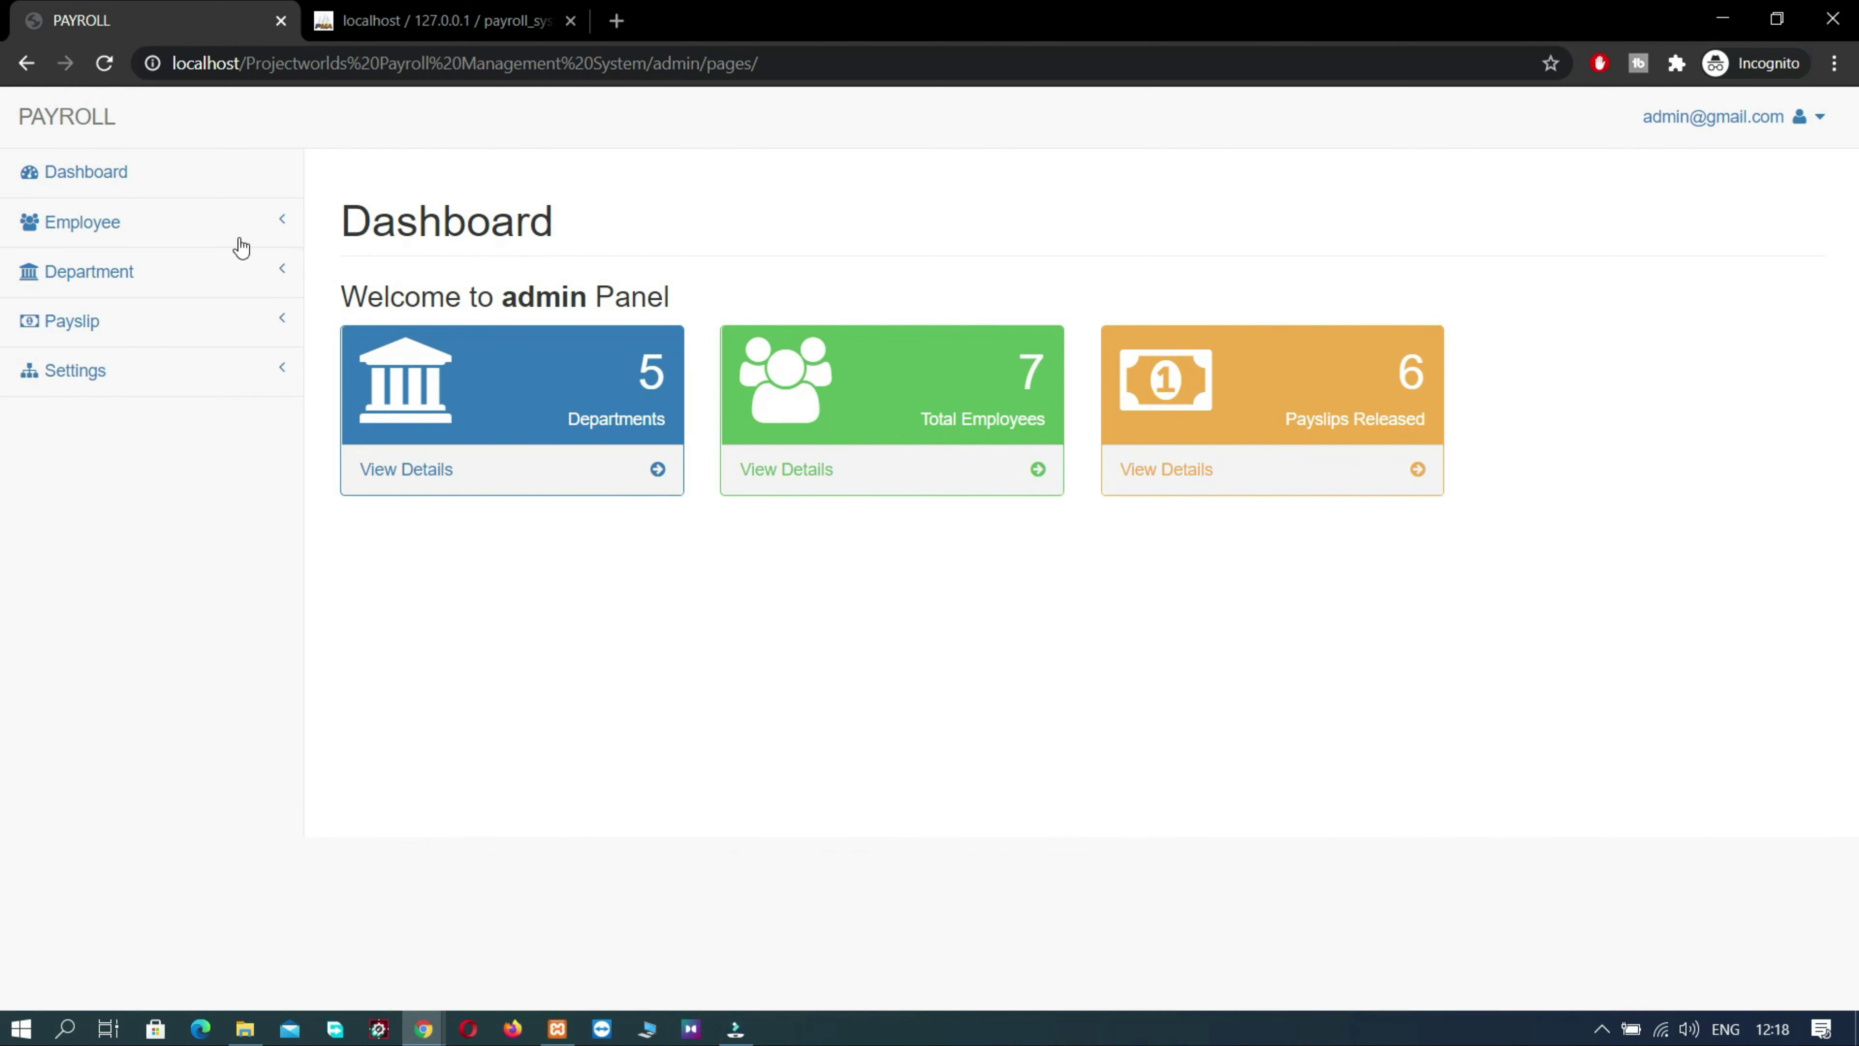
- Open the full record of employee Sno. 3 from Manage Employee
{"action": "left_click", "coordinate": [54, 219]}
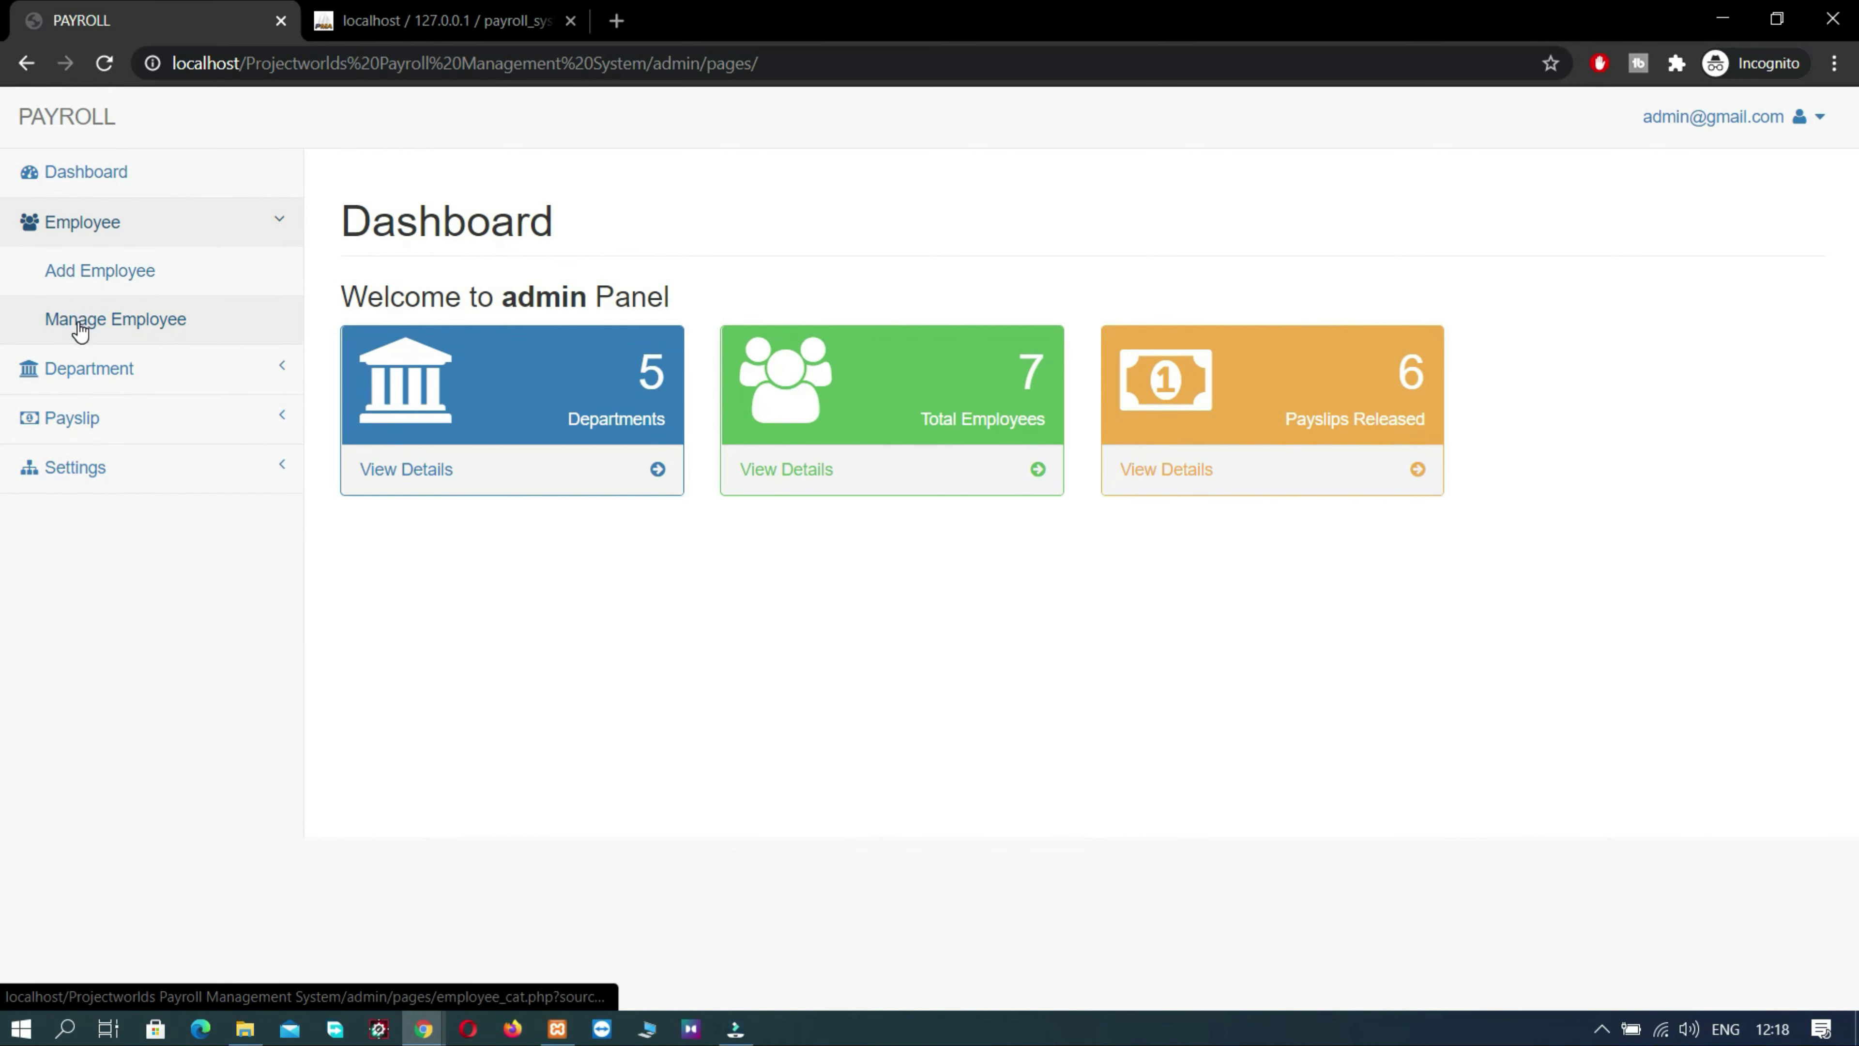
{"action": "left_click", "coordinate": [74, 319]}
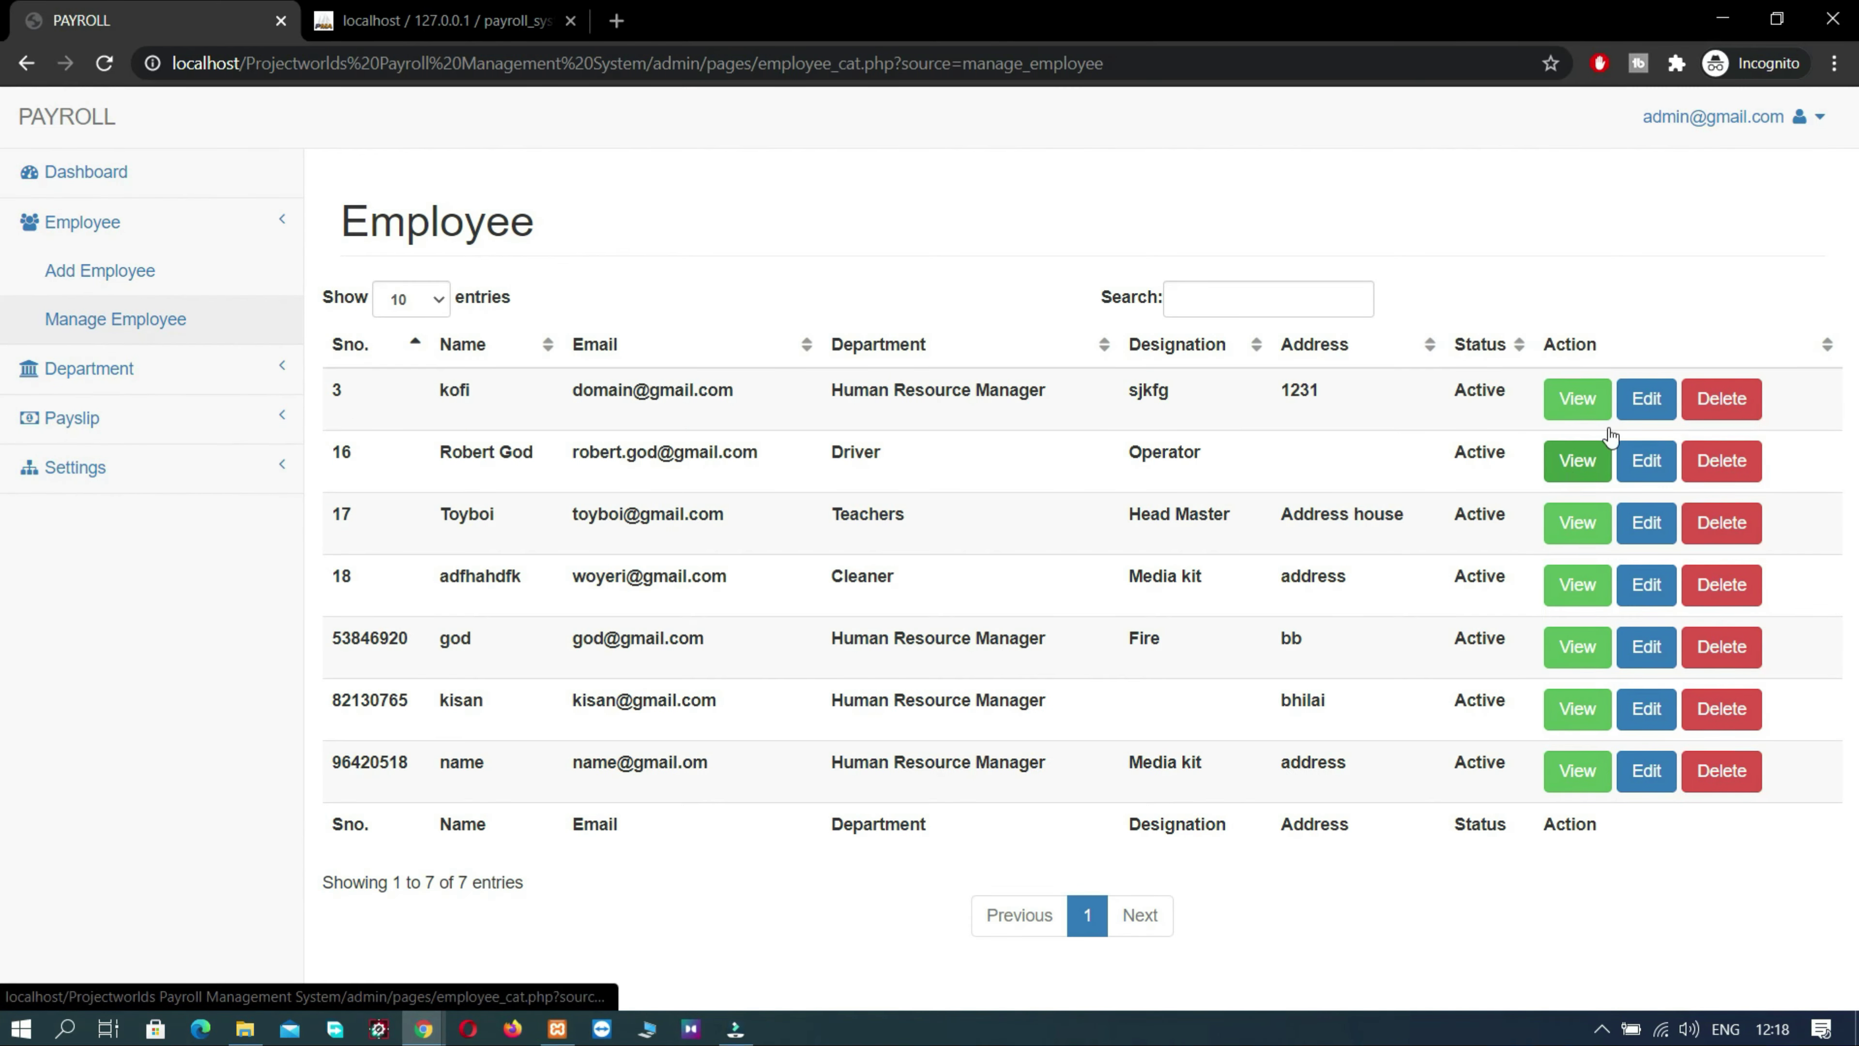
{"action": "left_click", "coordinate": [1578, 398]}
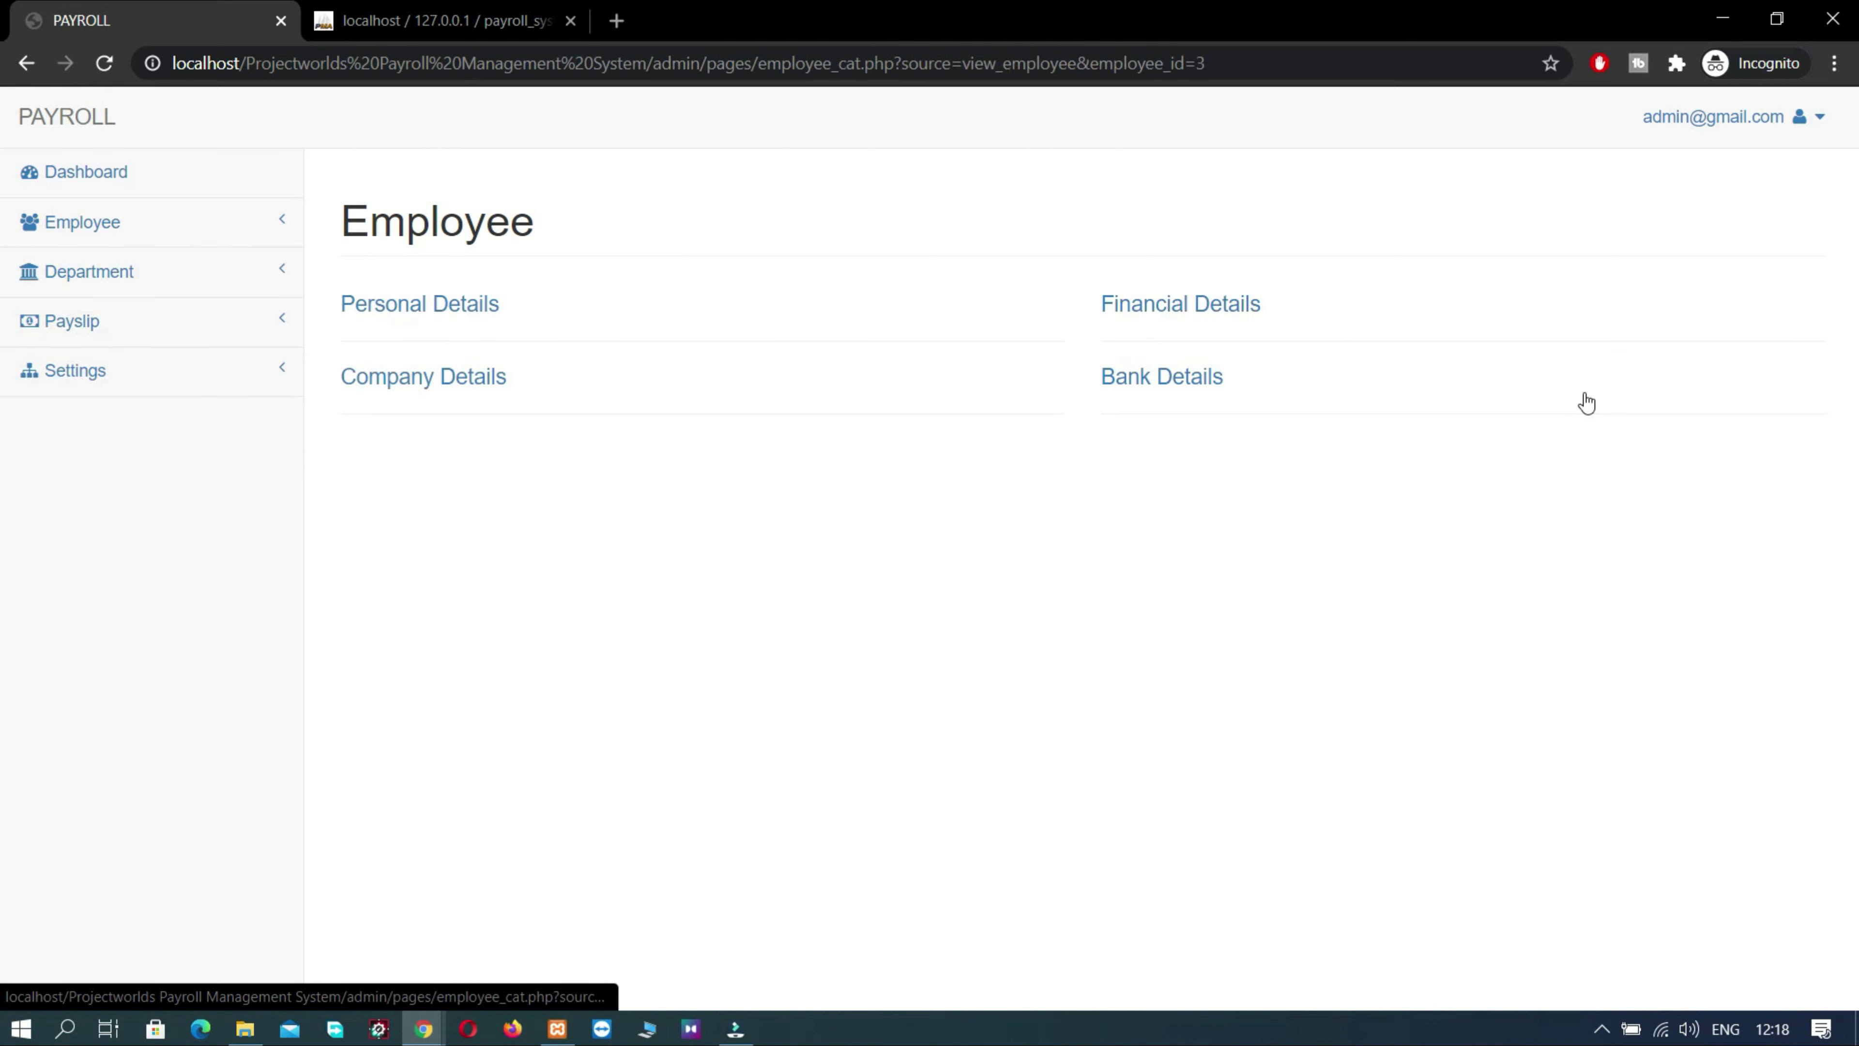
- Expand and collapse the Personal, Company, Financial and Bank Details sections in turn
{"action": "left_click", "coordinate": [431, 300]}
{"action": "left_click", "coordinate": [431, 301]}
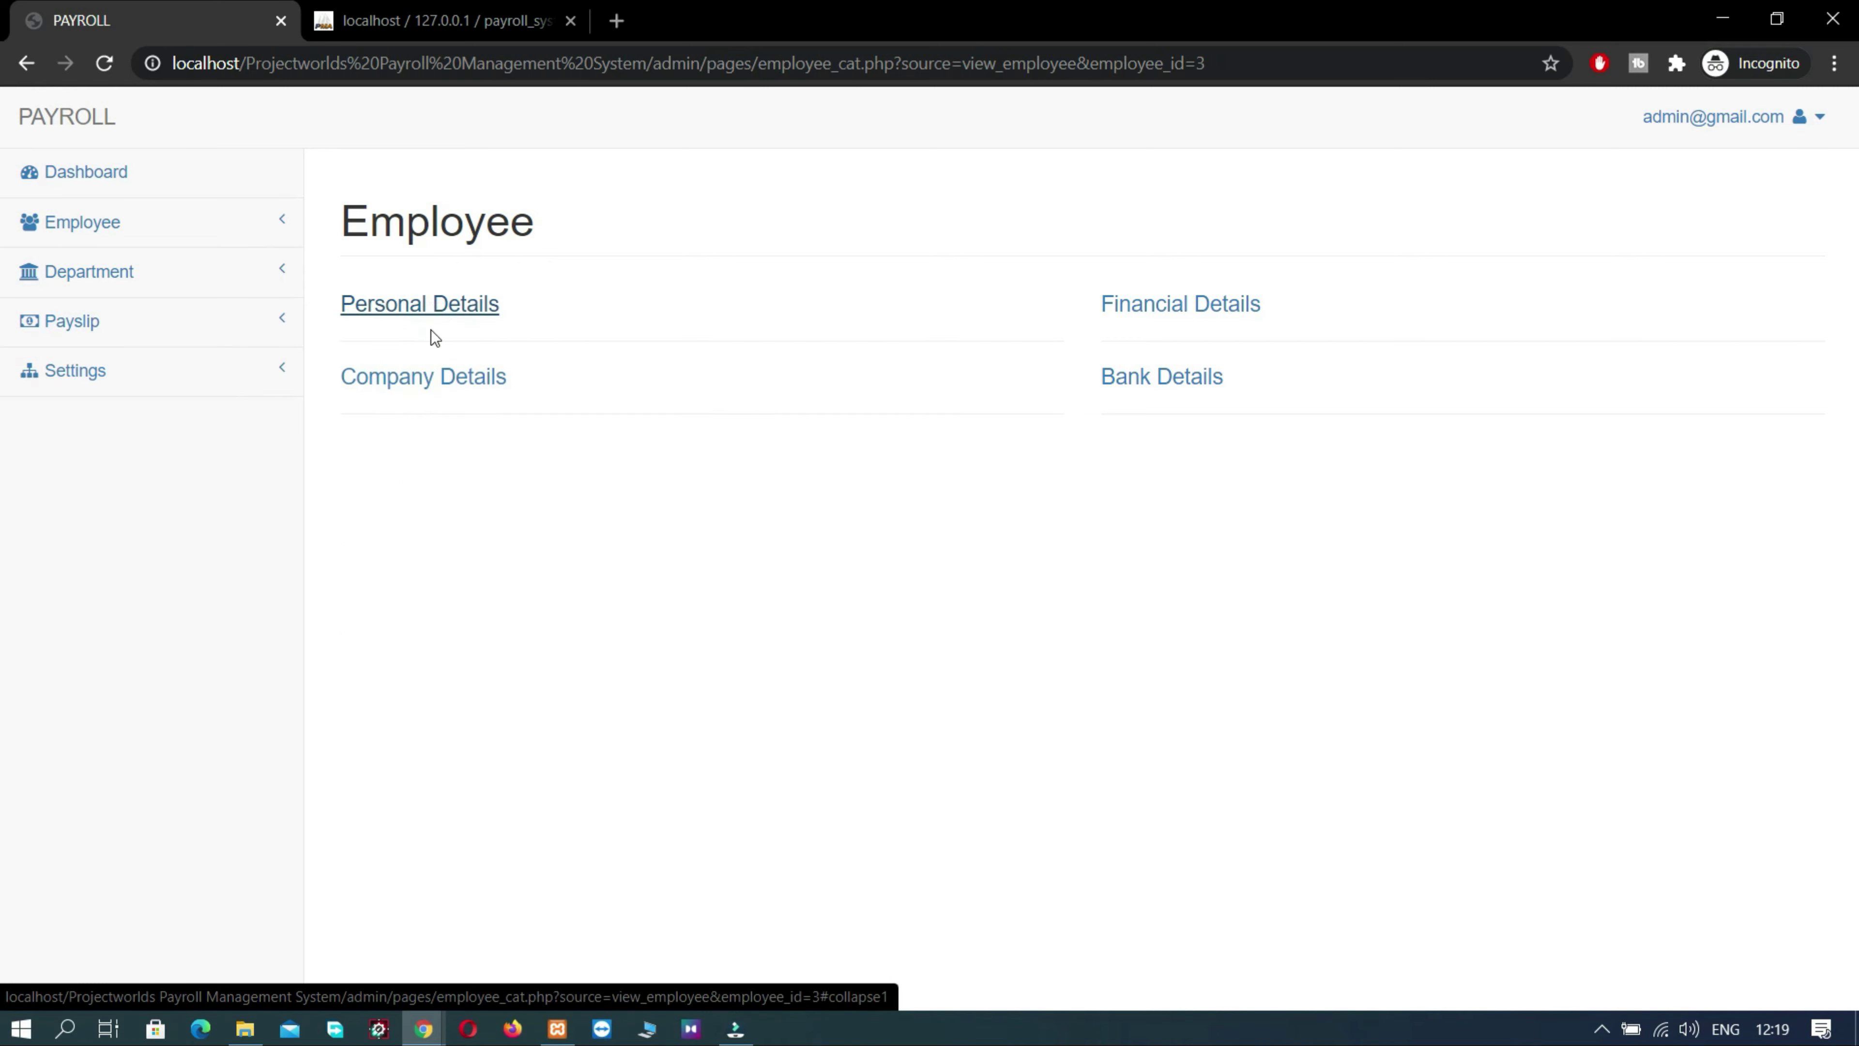
{"action": "left_click", "coordinate": [433, 376]}
{"action": "left_click", "coordinate": [432, 375]}
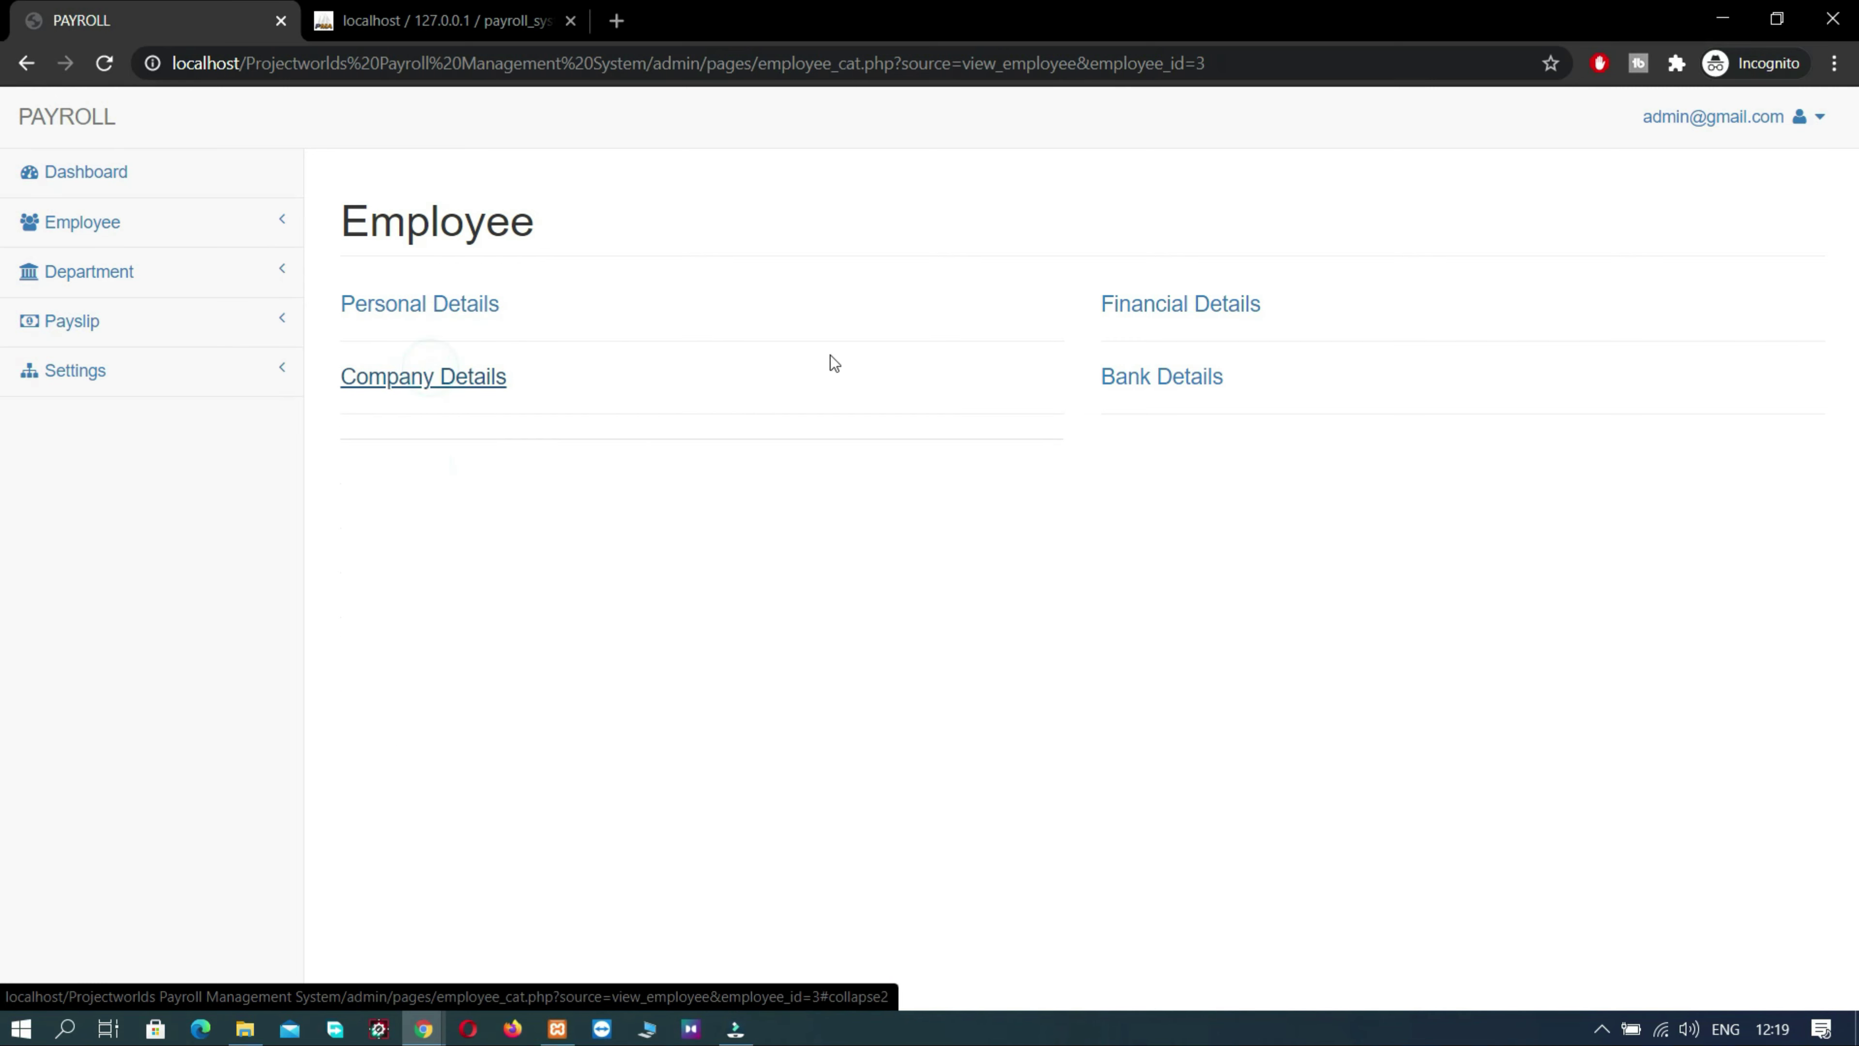
{"action": "left_click", "coordinate": [1141, 320]}
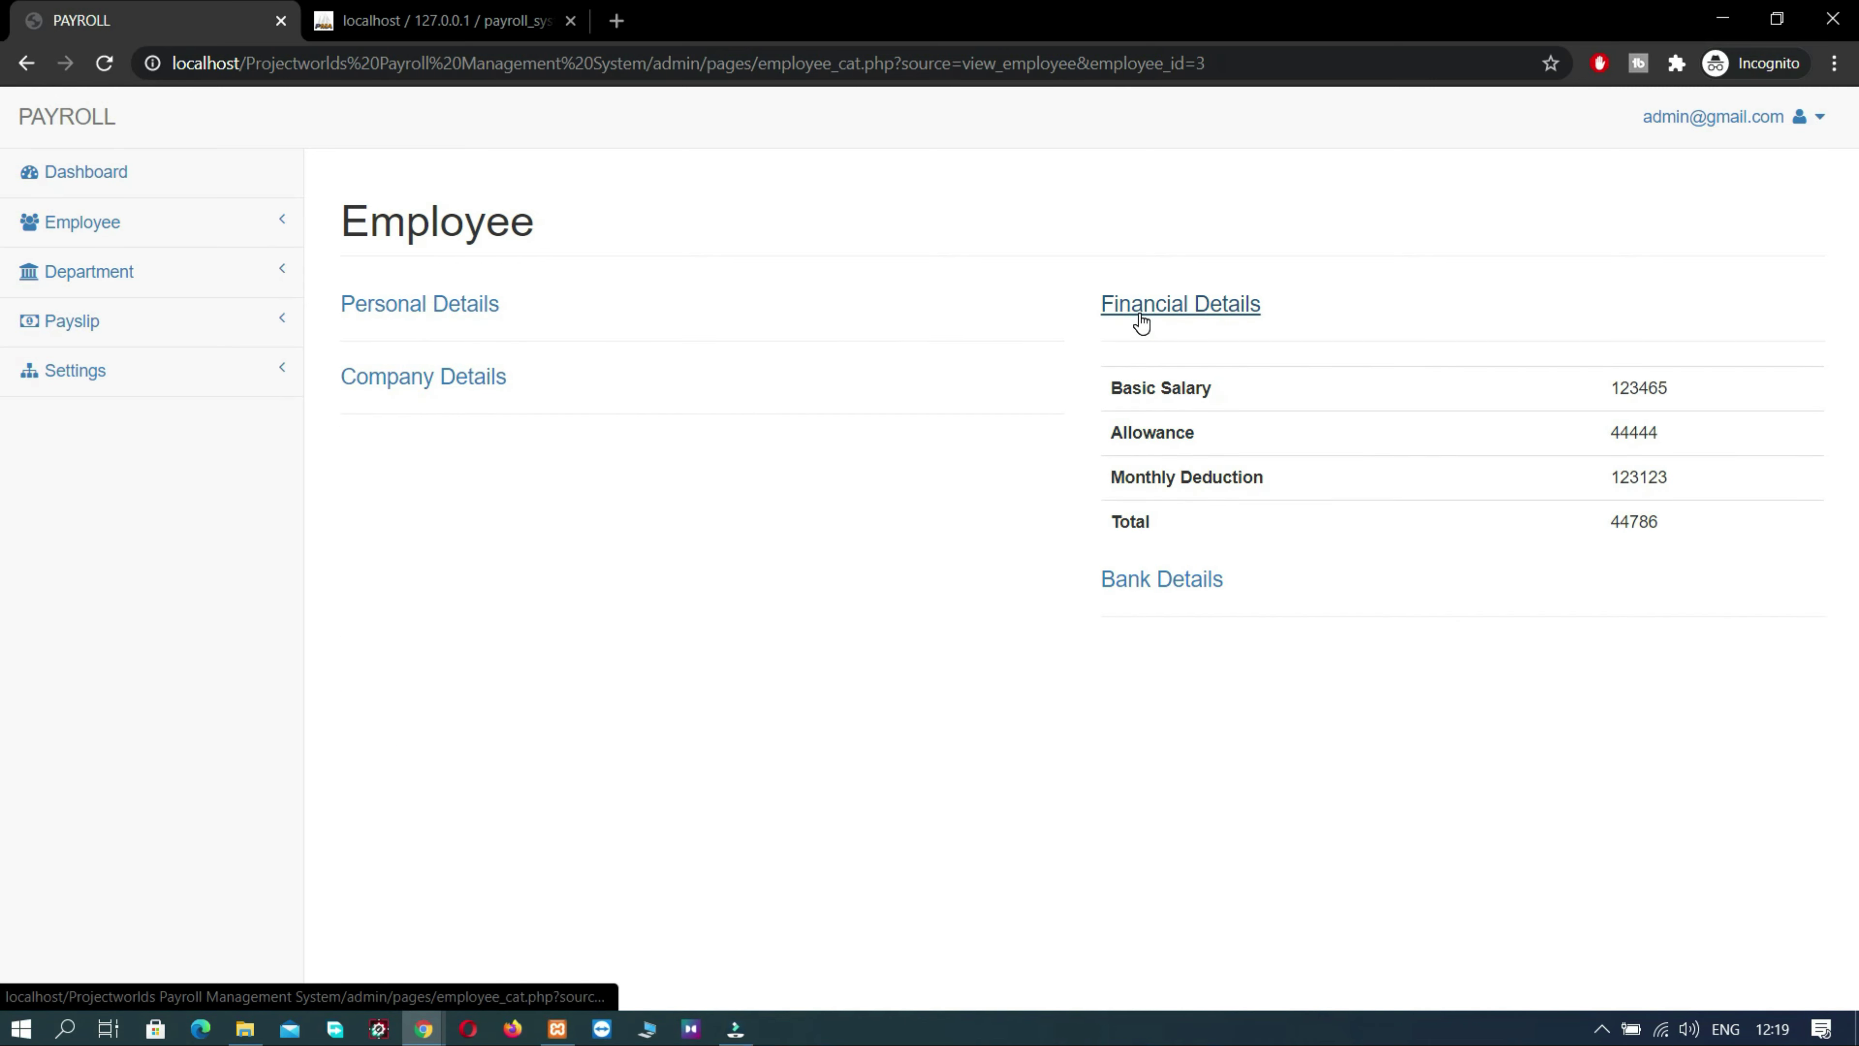
{"action": "left_click", "coordinate": [1141, 320]}
{"action": "left_click", "coordinate": [1151, 377]}
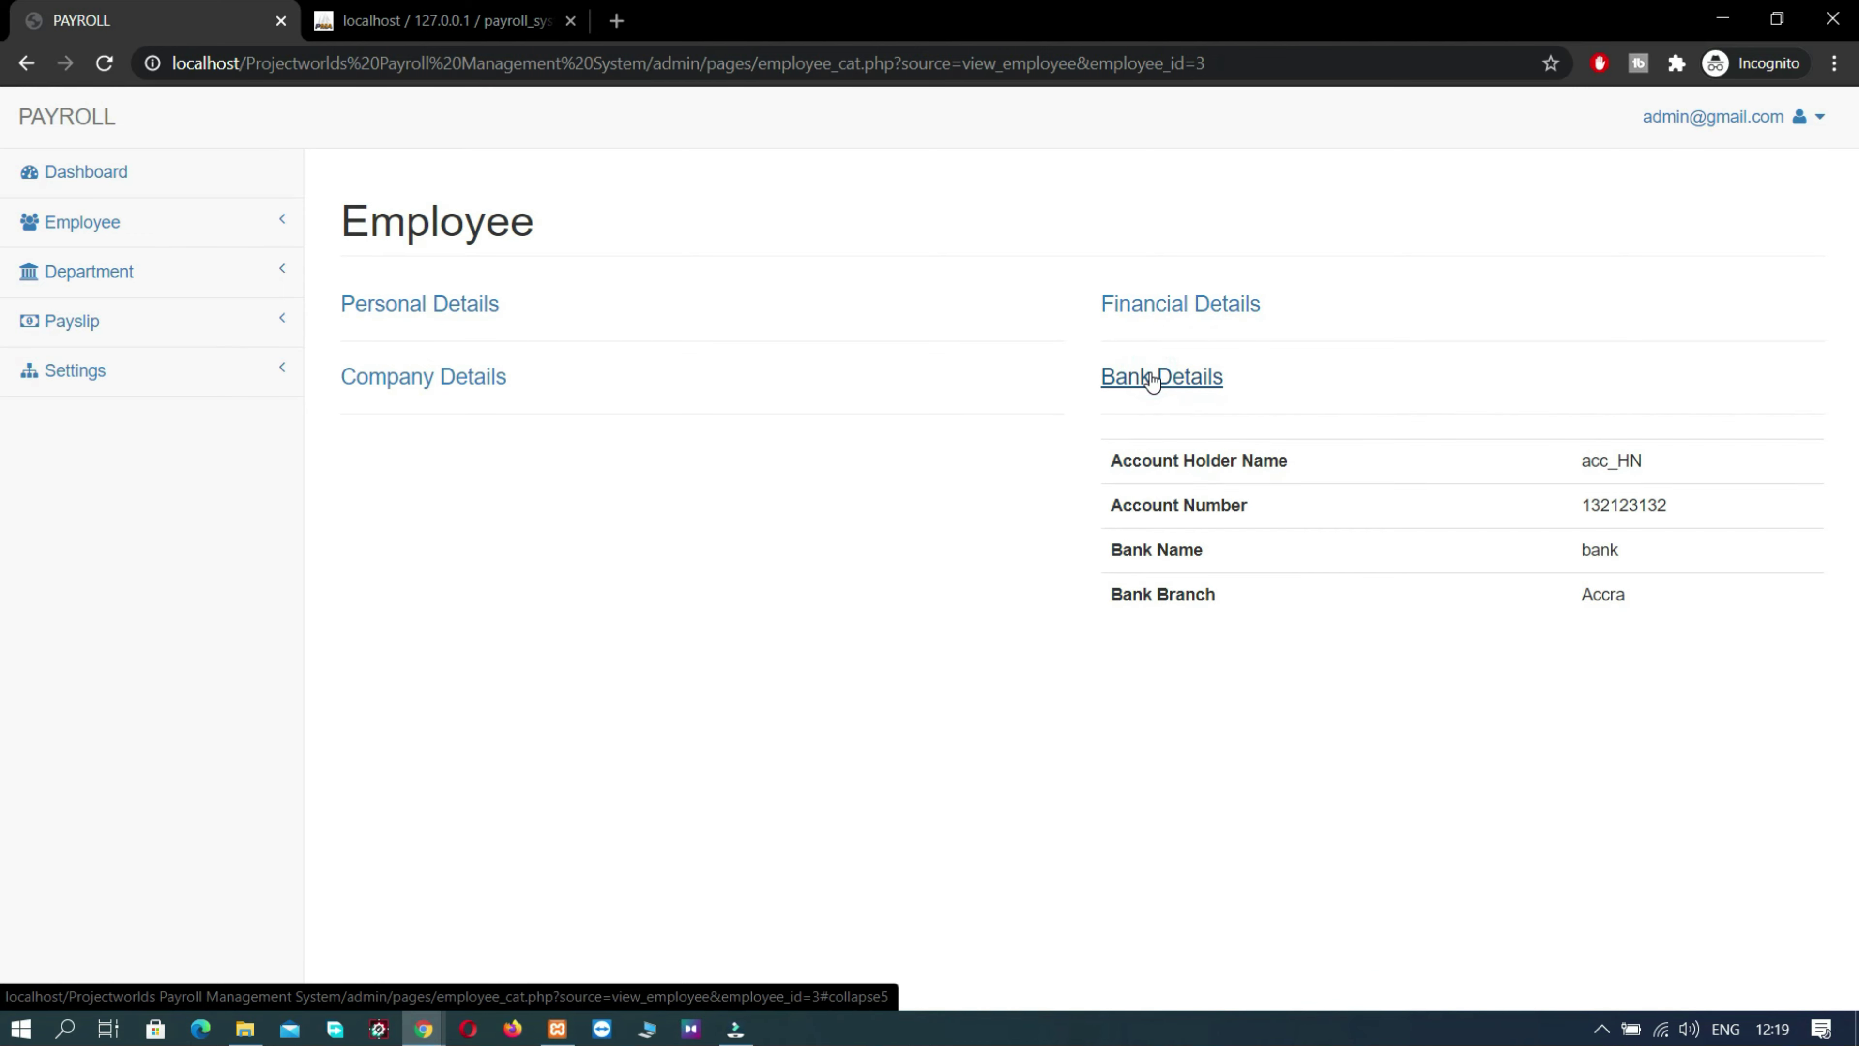
{"action": "left_click", "coordinate": [1150, 377]}
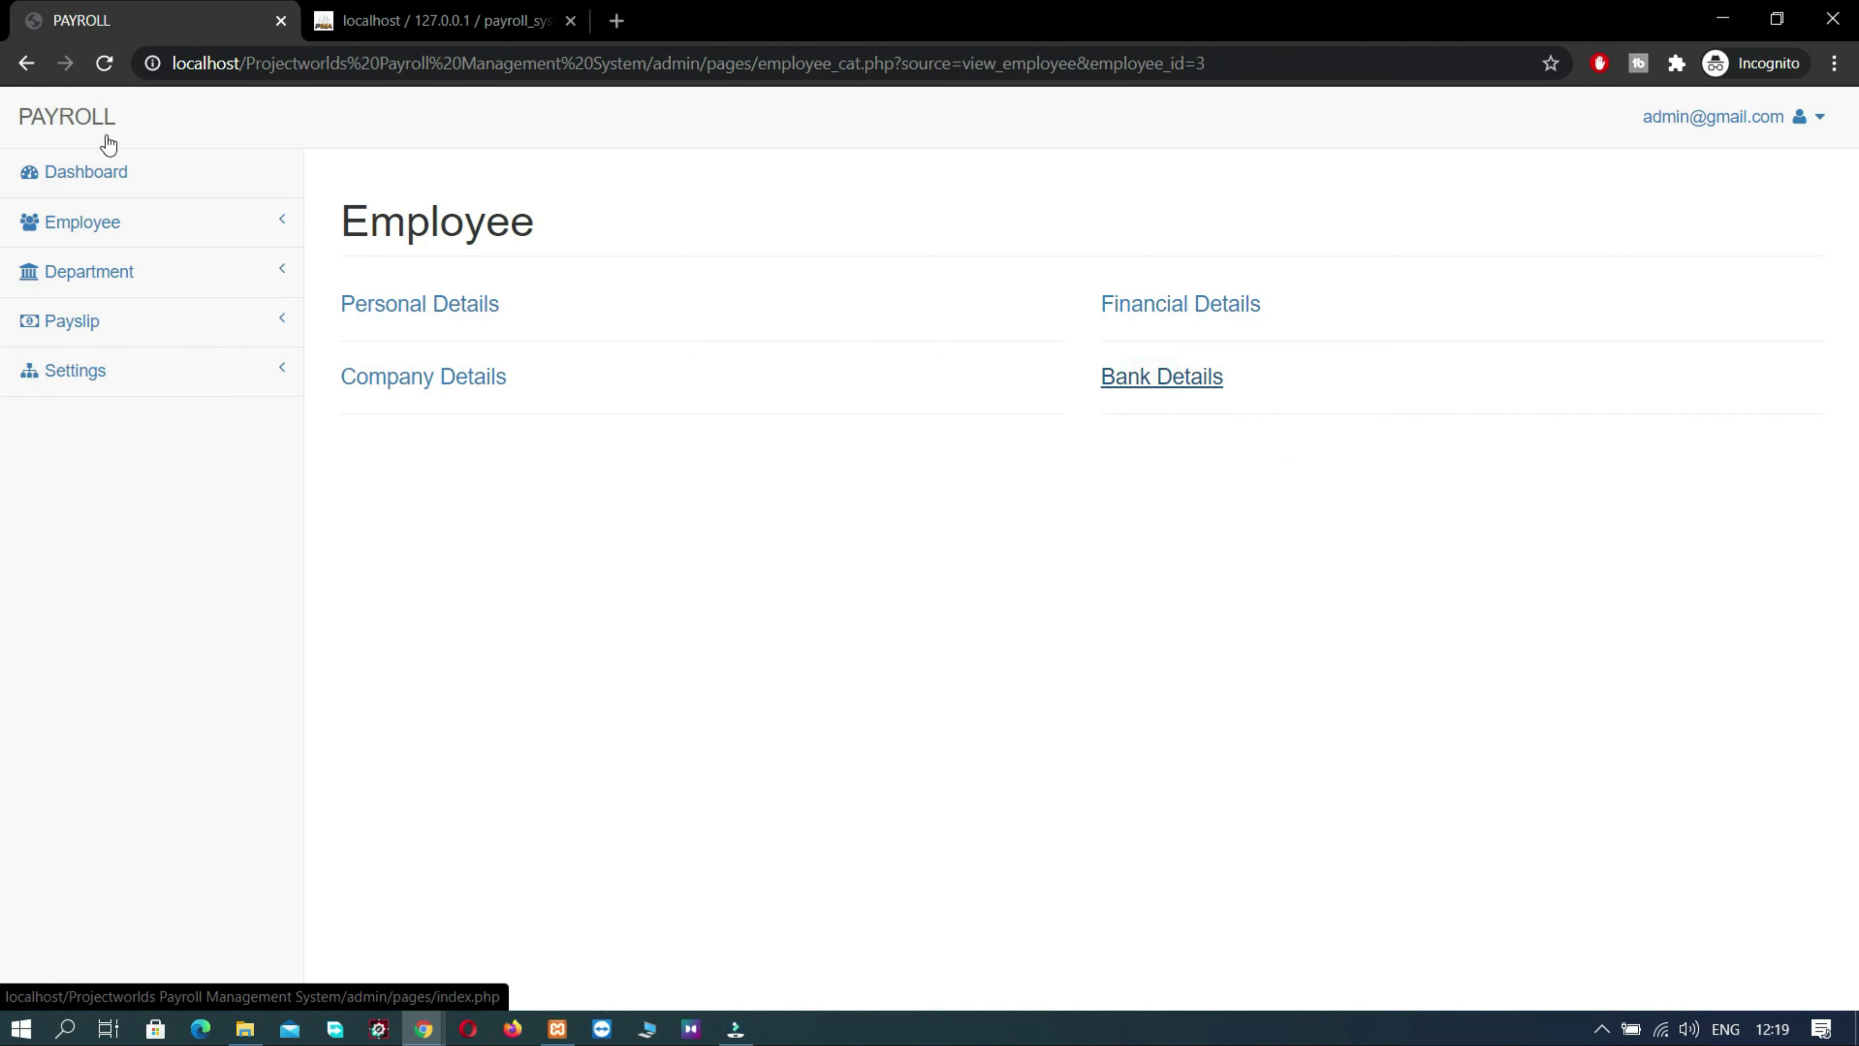
{"action": "left_click", "coordinate": [52, 233]}
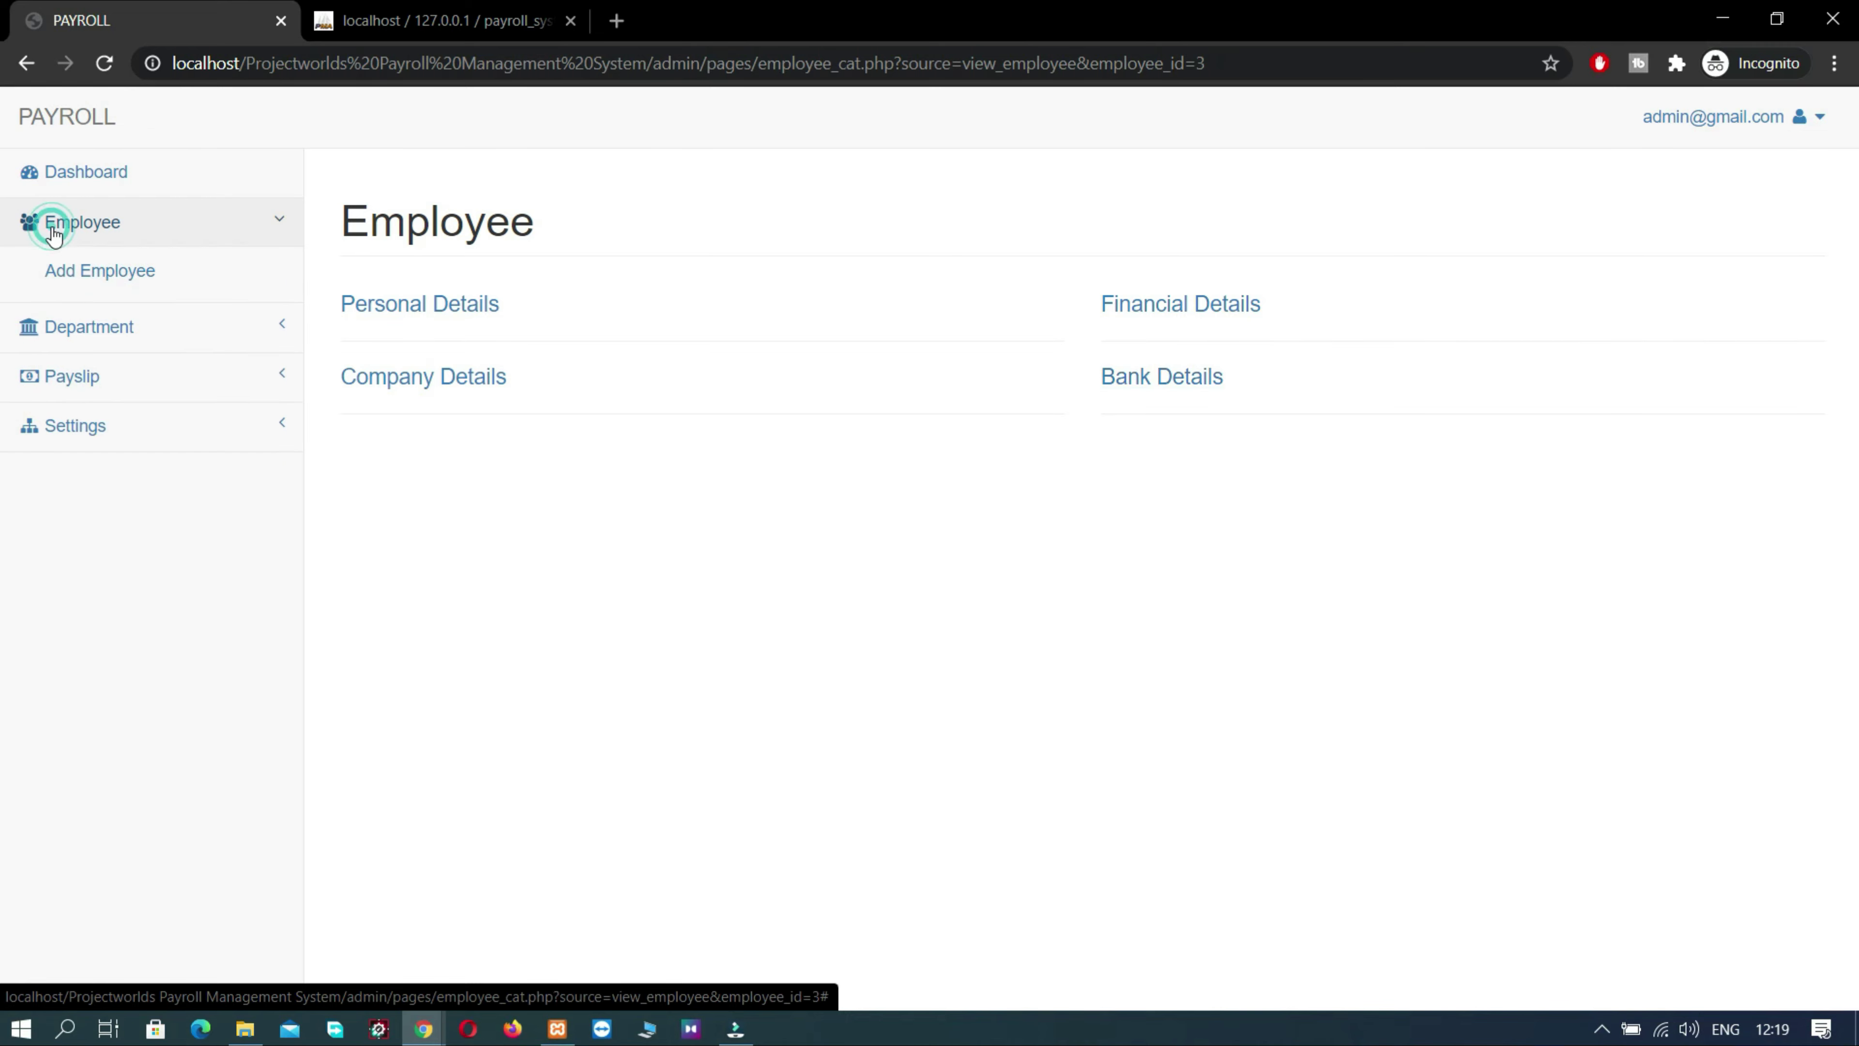
- Start a new employee, entering the name and date of birth 05-07-1998
{"action": "left_click", "coordinate": [79, 269]}
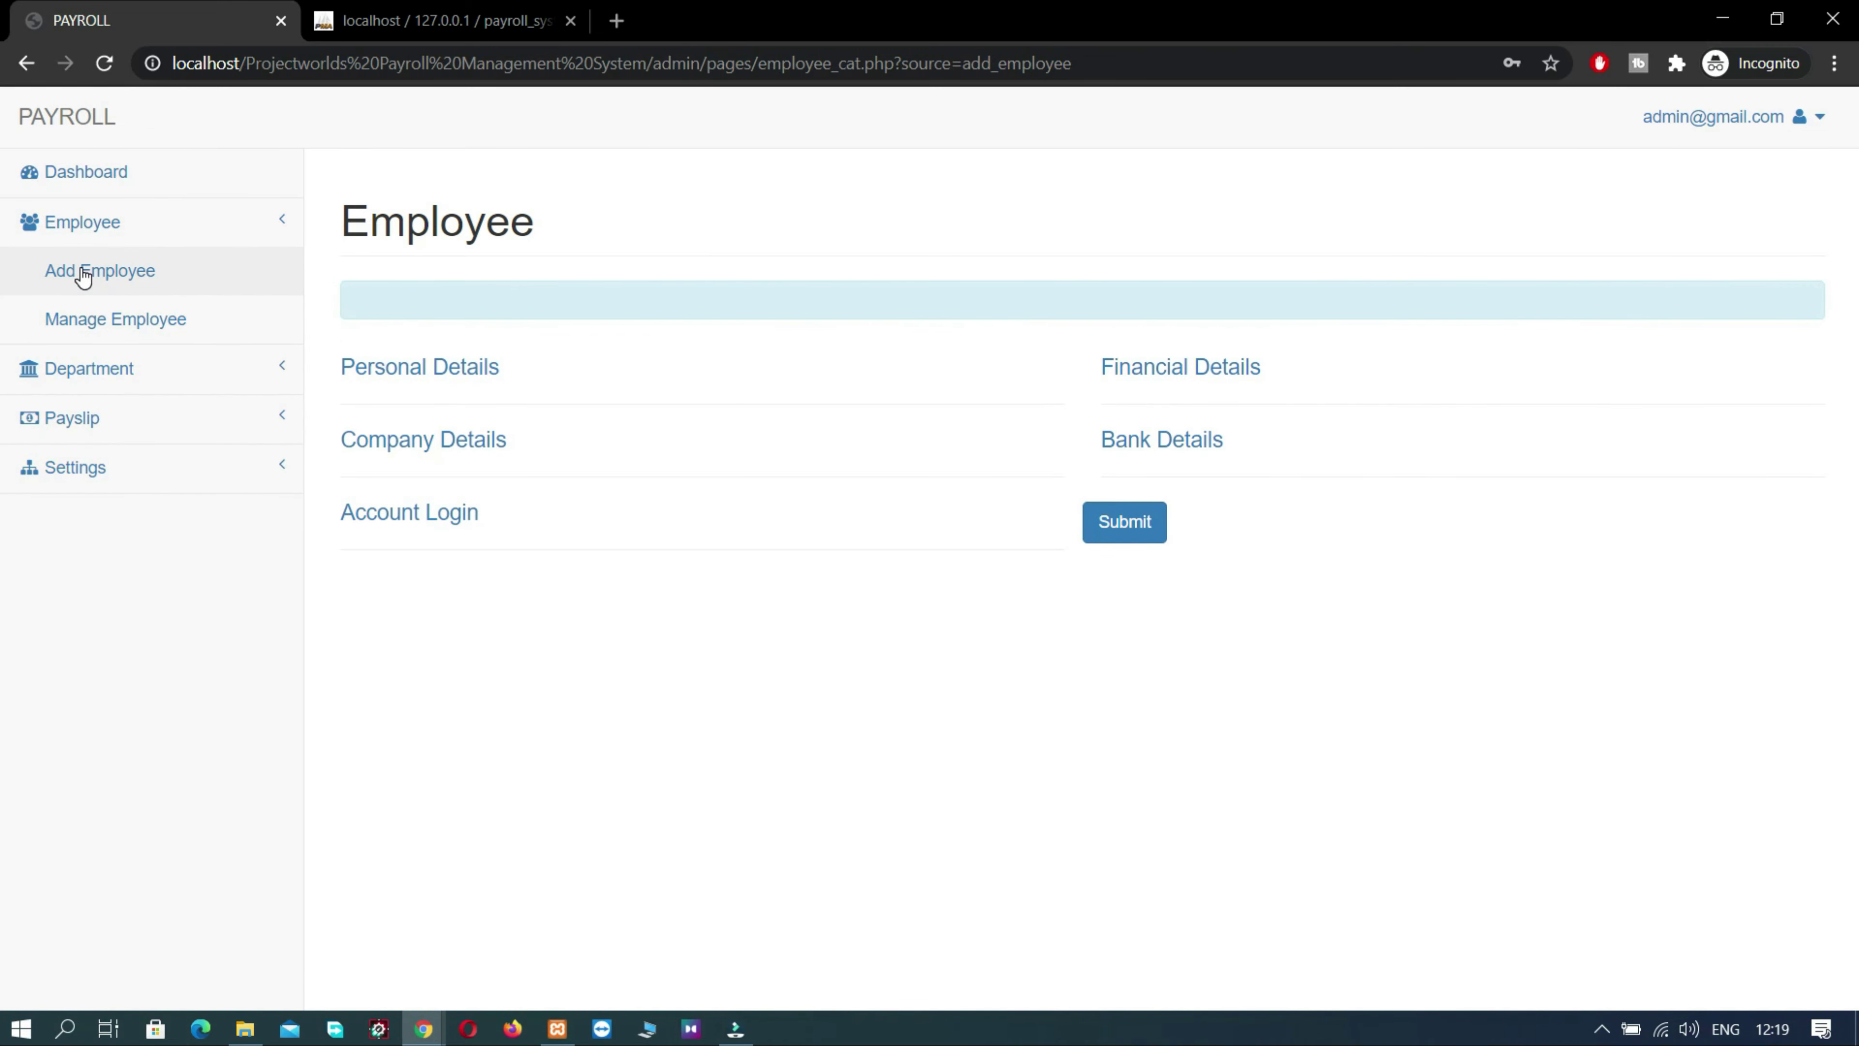
{"action": "left_click", "coordinate": [428, 368]}
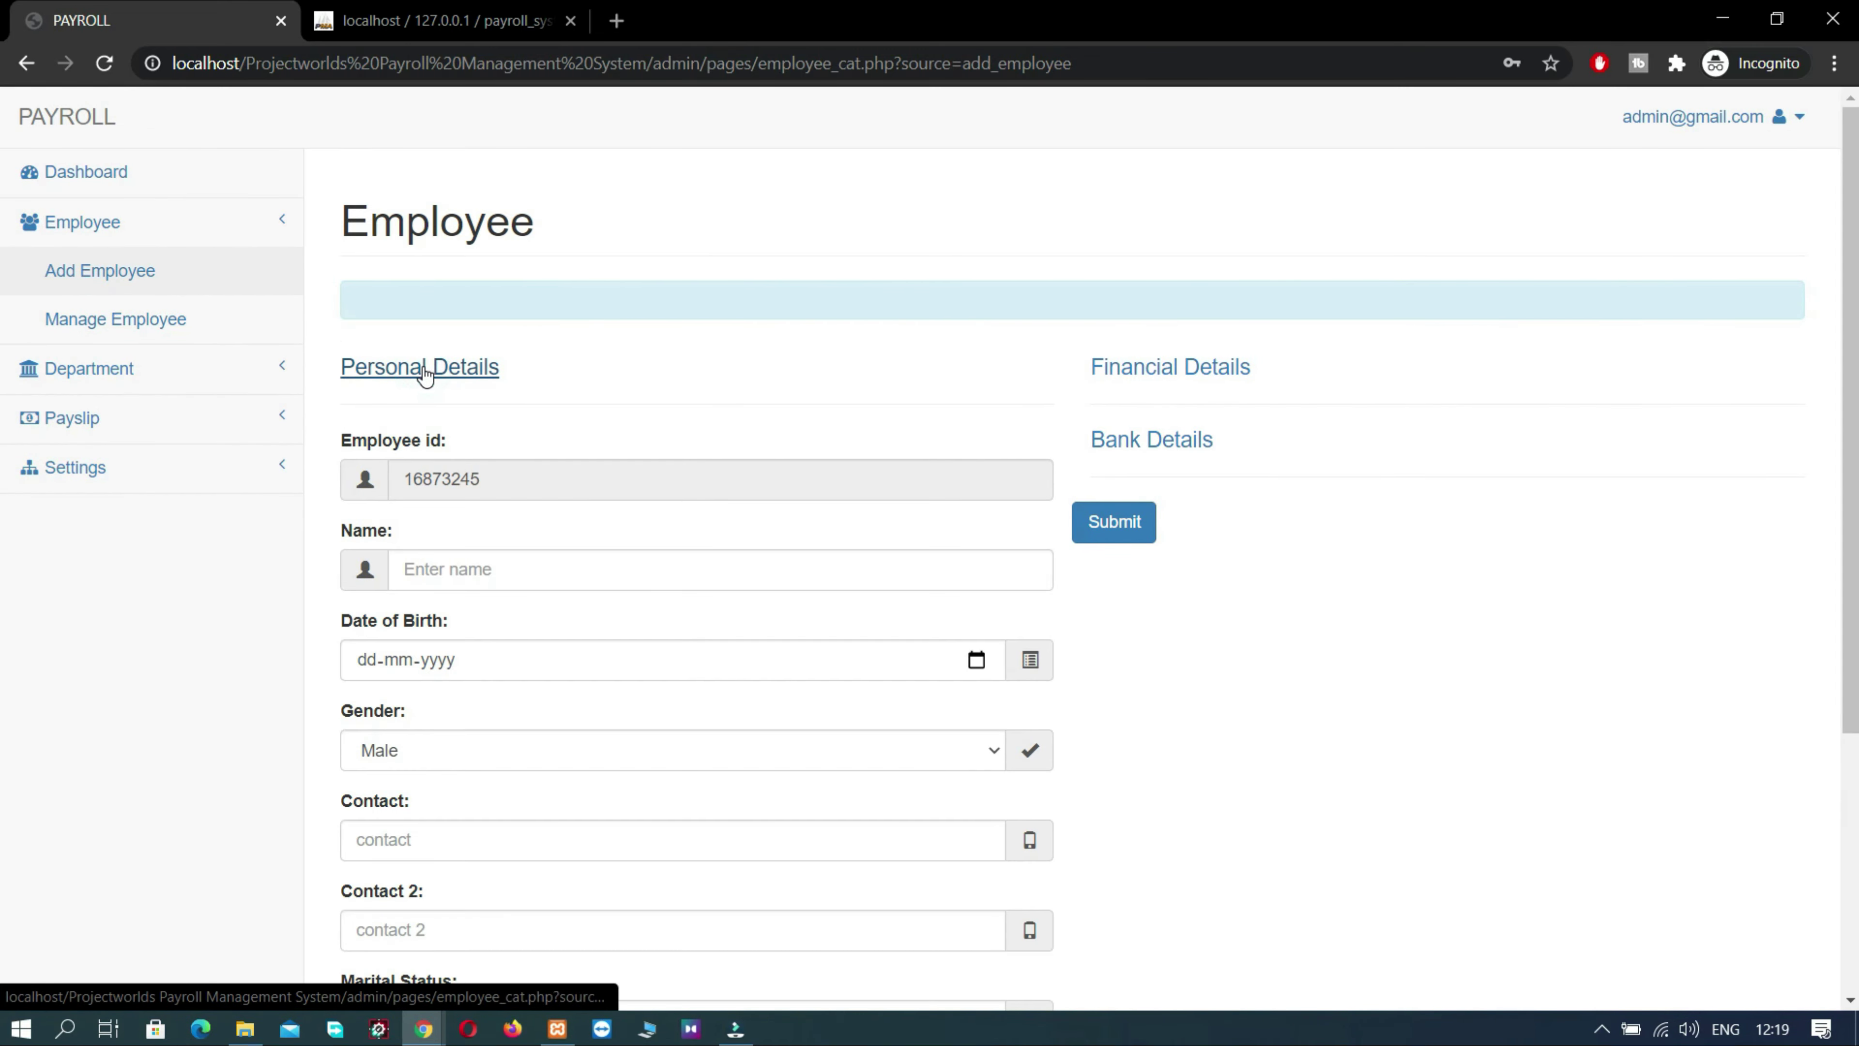
{"action": "left_click", "coordinate": [487, 575]}
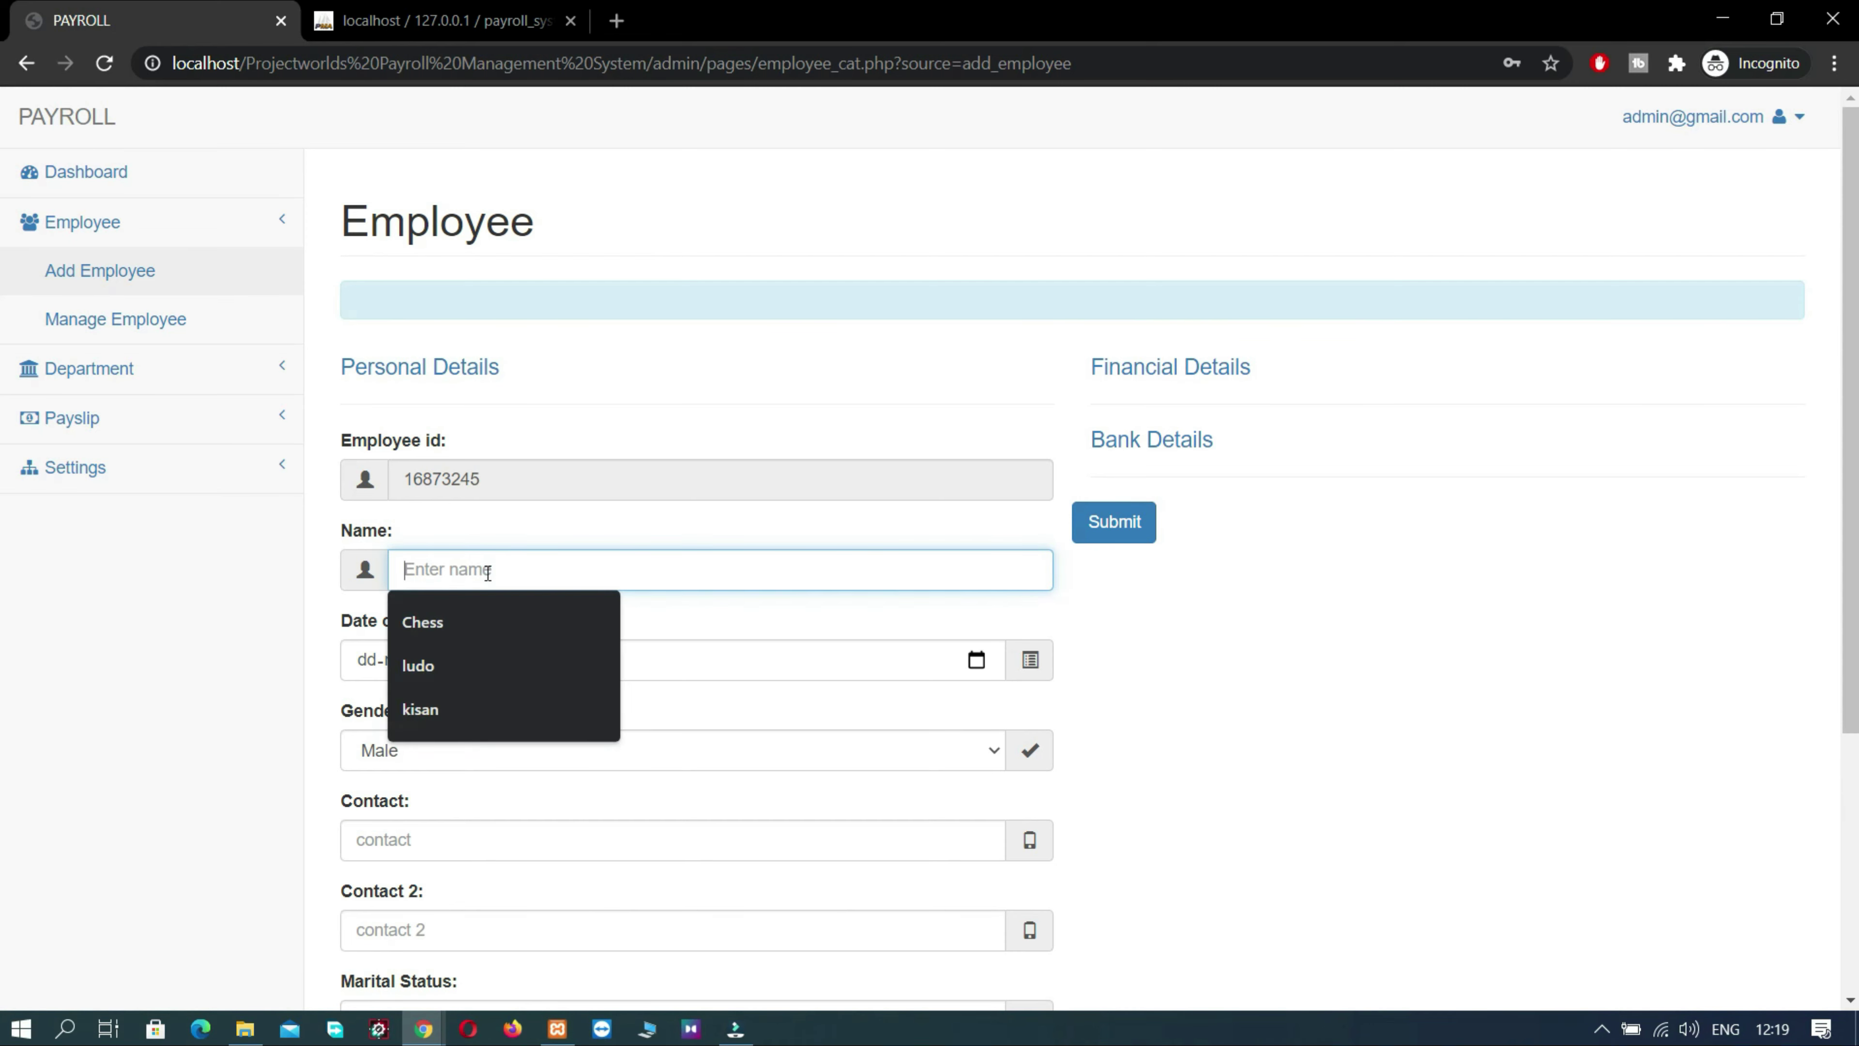
{"action": "type", "text": "suman"}
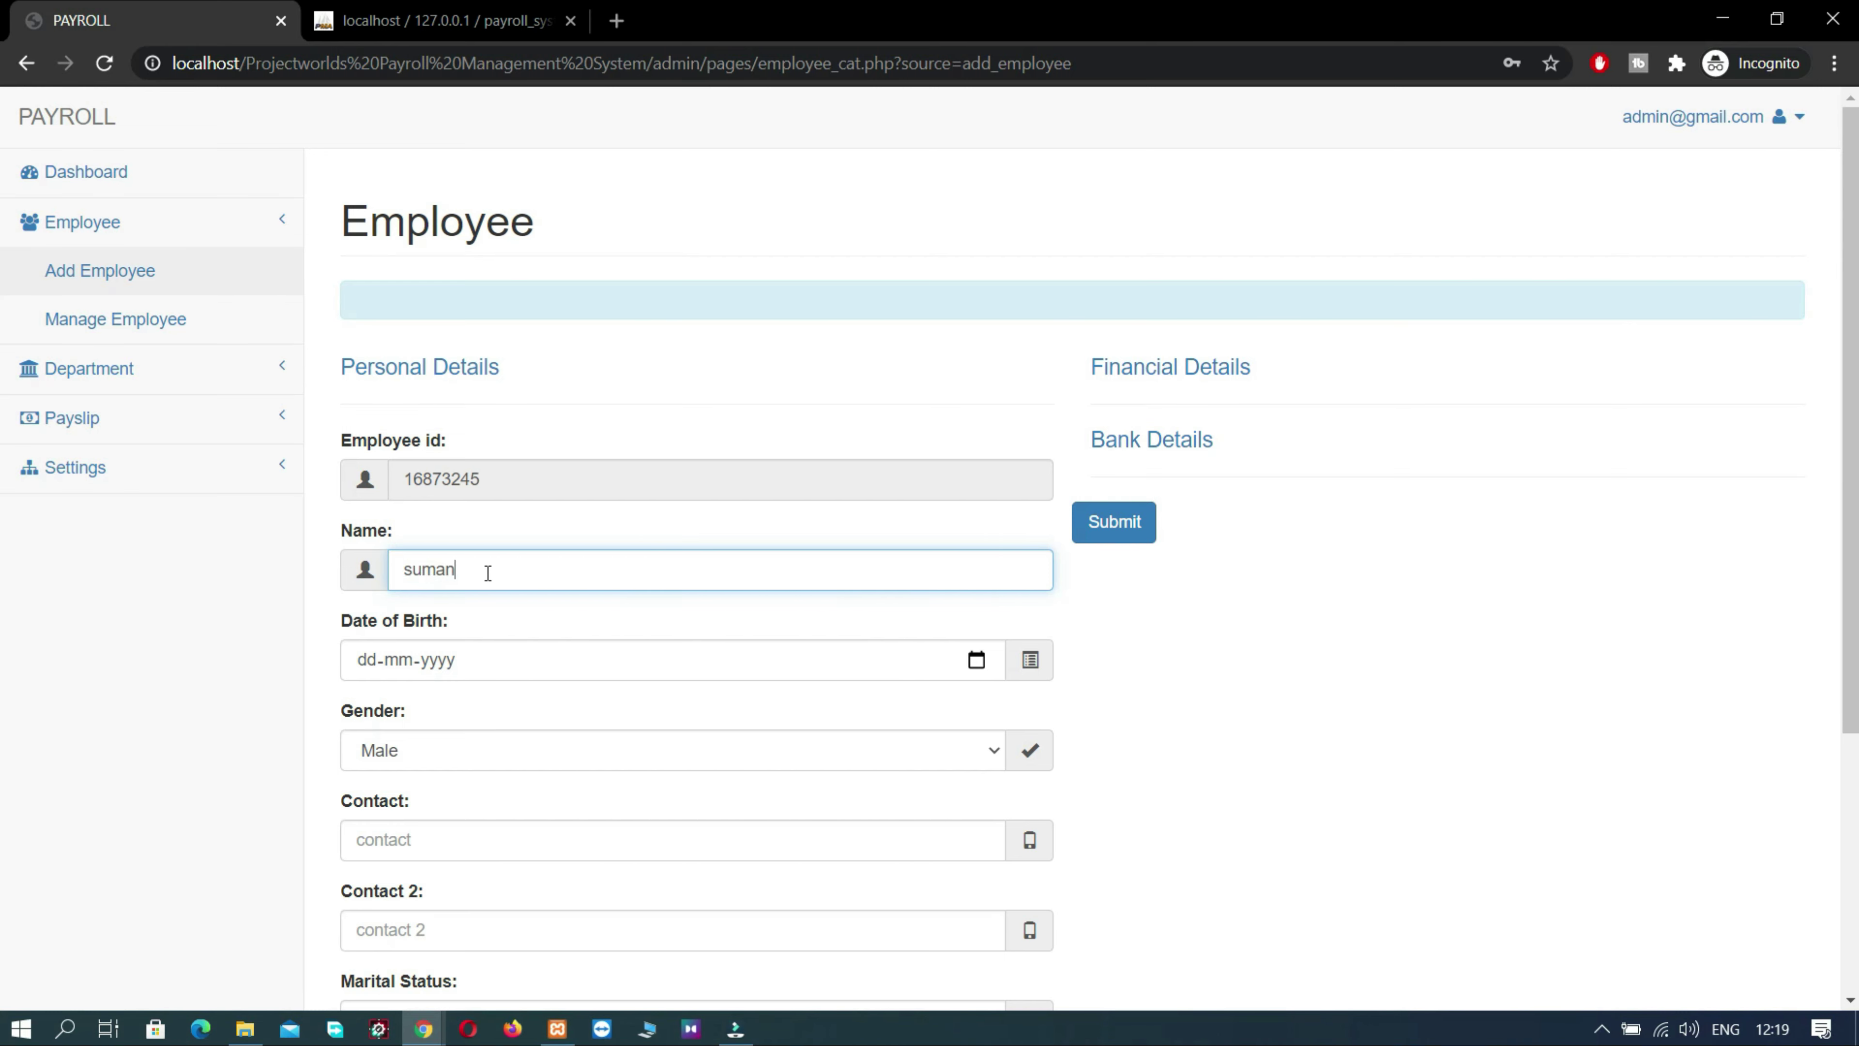
{"action": "scroll", "coordinate": [487, 573], "scroll_direction": "down", "scroll_amount": 2}
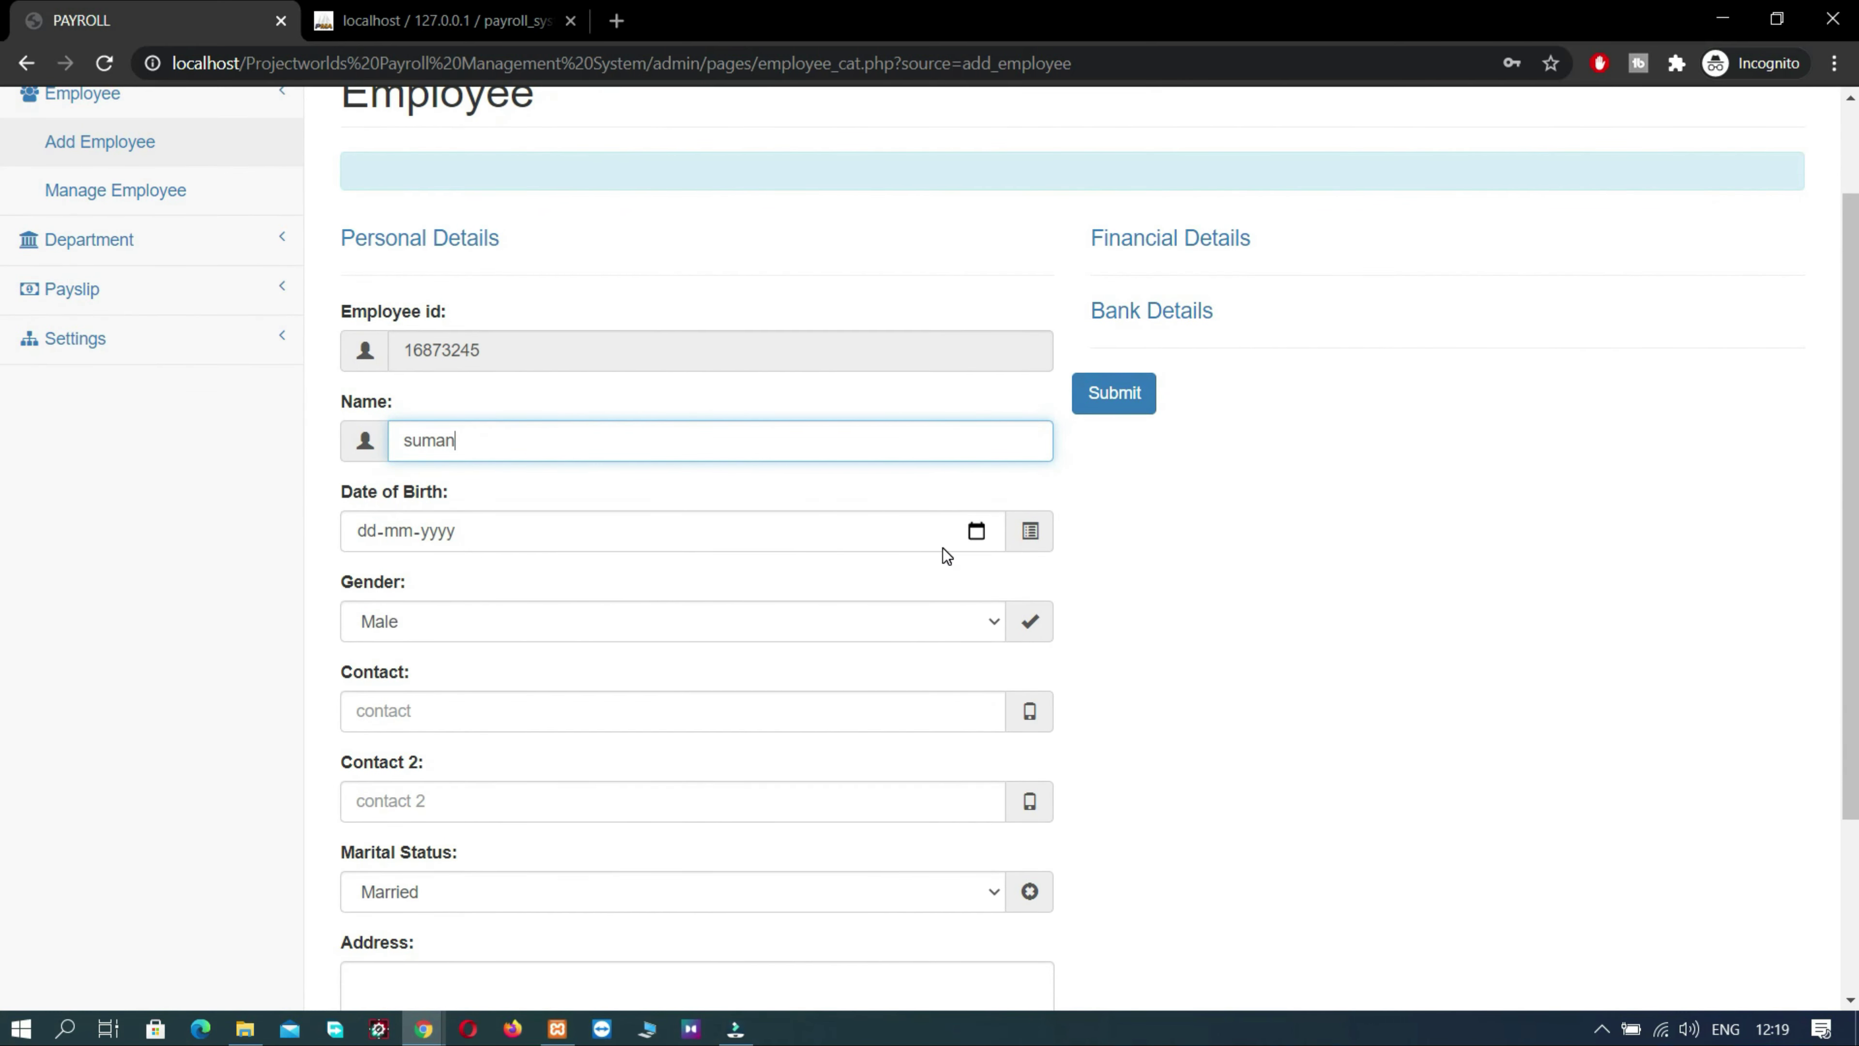
{"action": "left_click", "coordinate": [697, 530]}
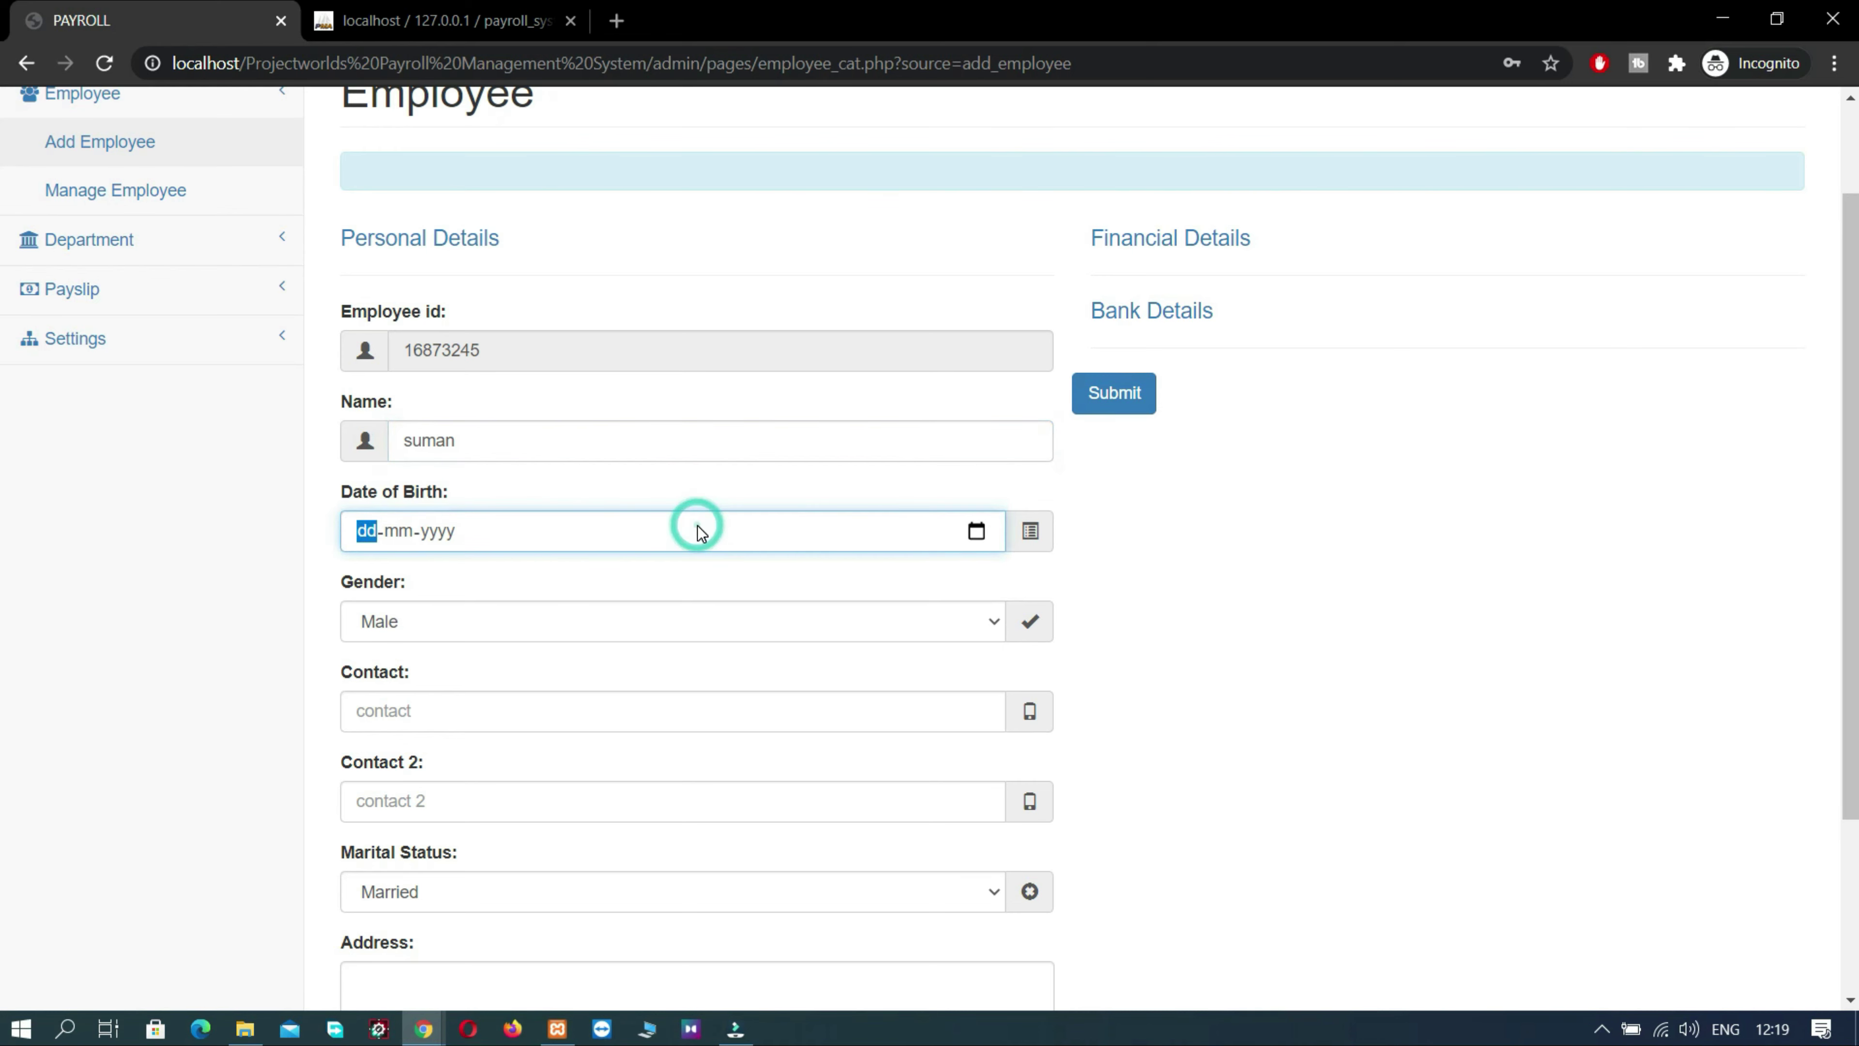
{"action": "type", "text": "05-07-1"}
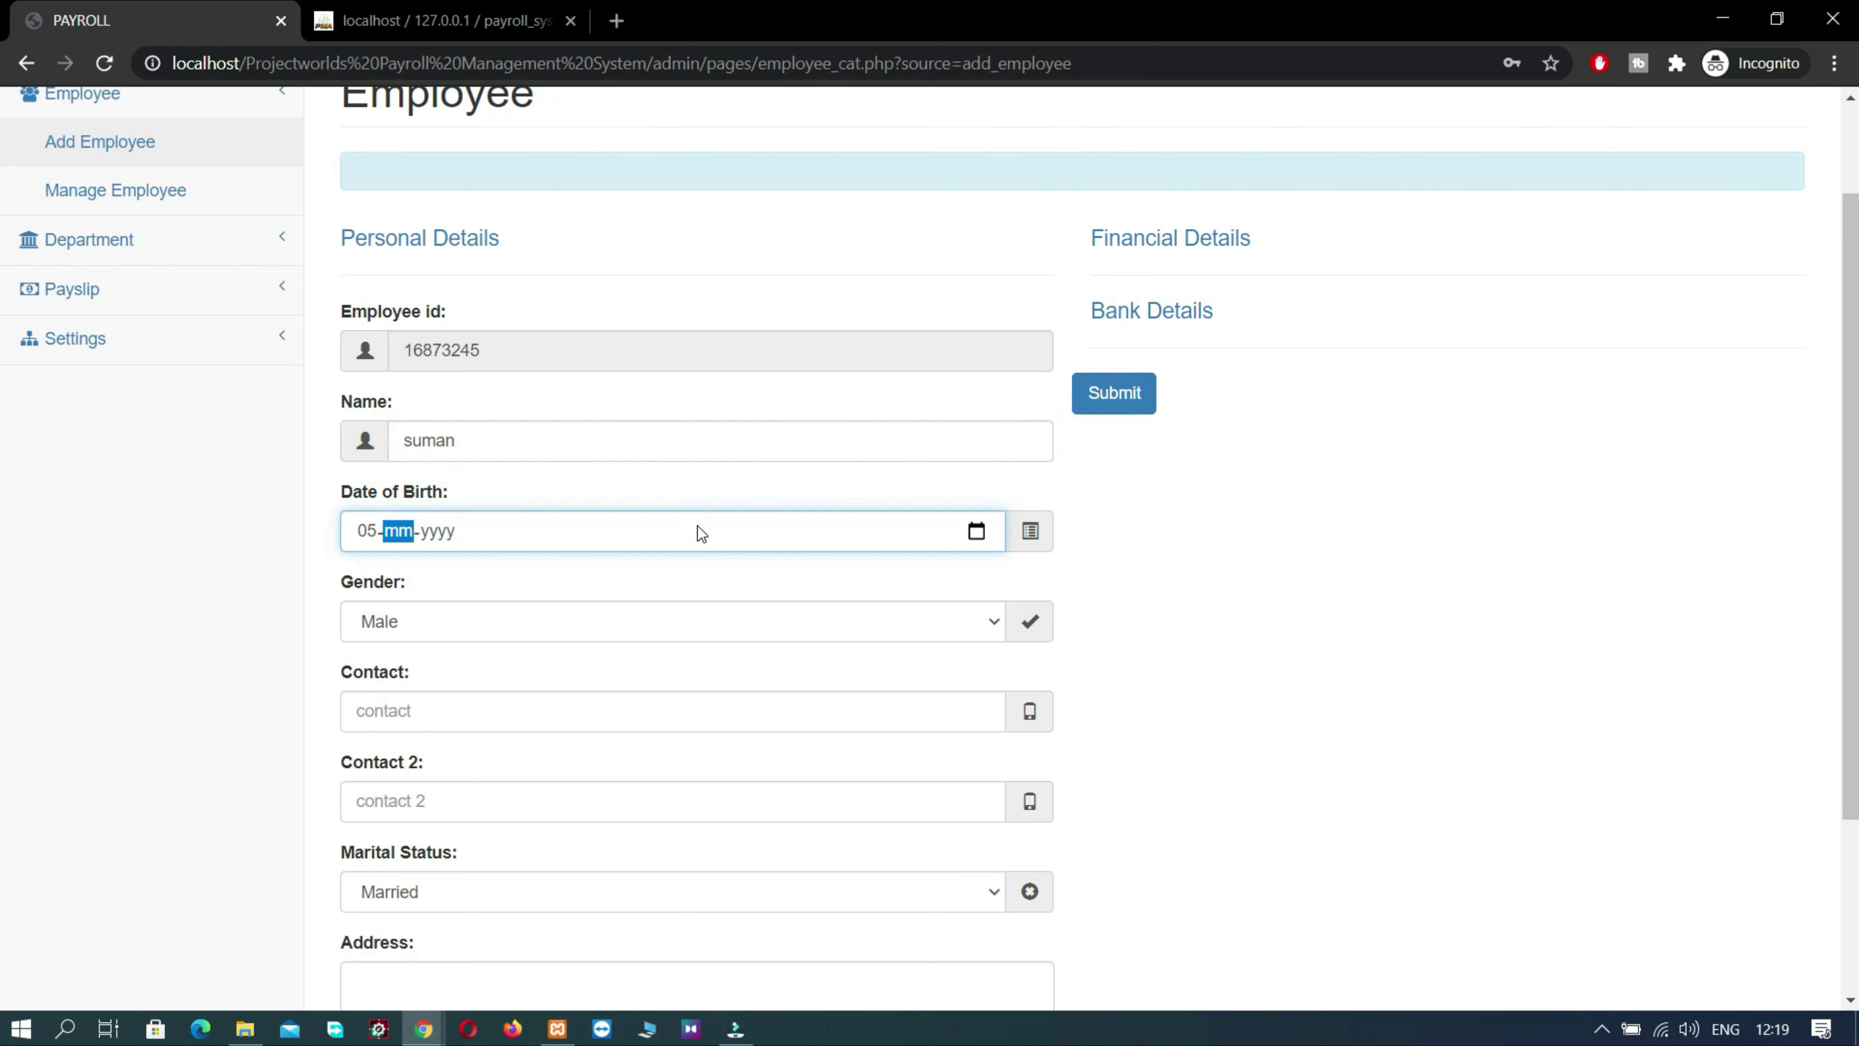
{"action": "type", "text": "998"}
- Set gender to Female and enter the main and second contact numbers
{"action": "left_click", "coordinate": [612, 633]}
{"action": "left_click", "coordinate": [601, 670]}
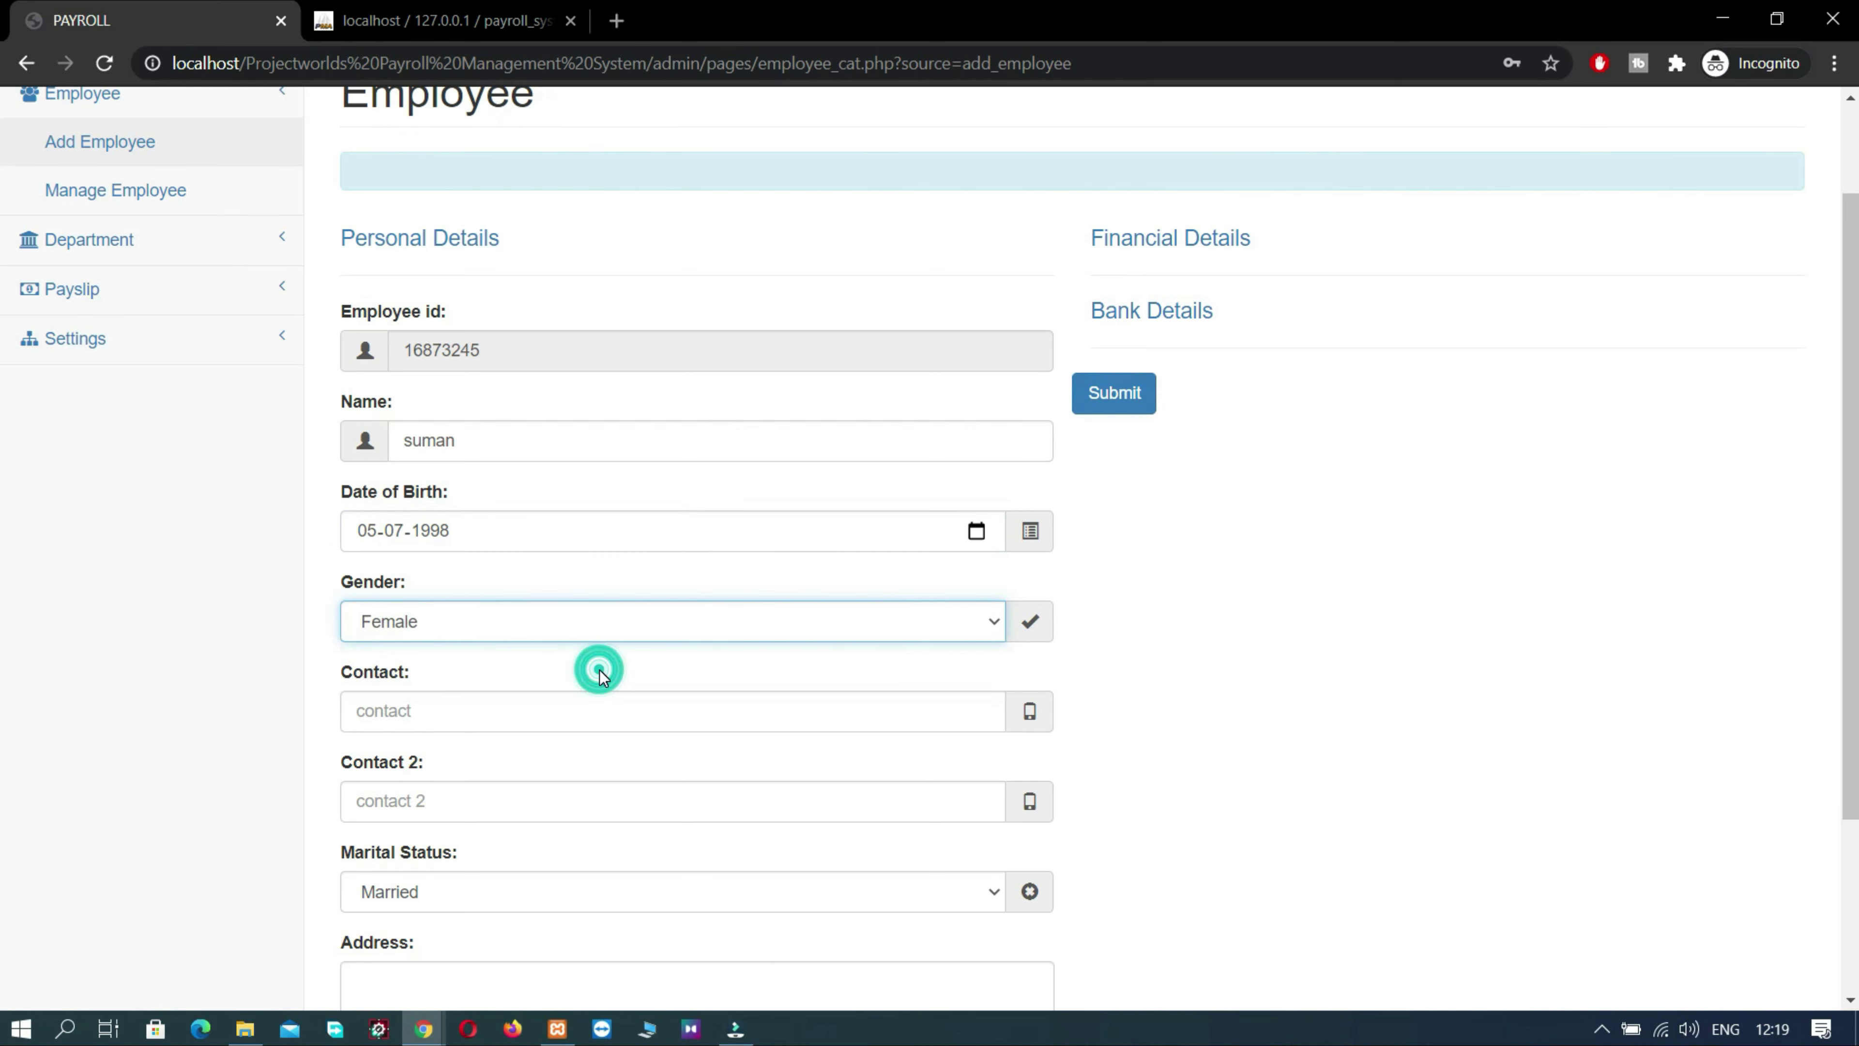
{"action": "left_click", "coordinate": [586, 711]}
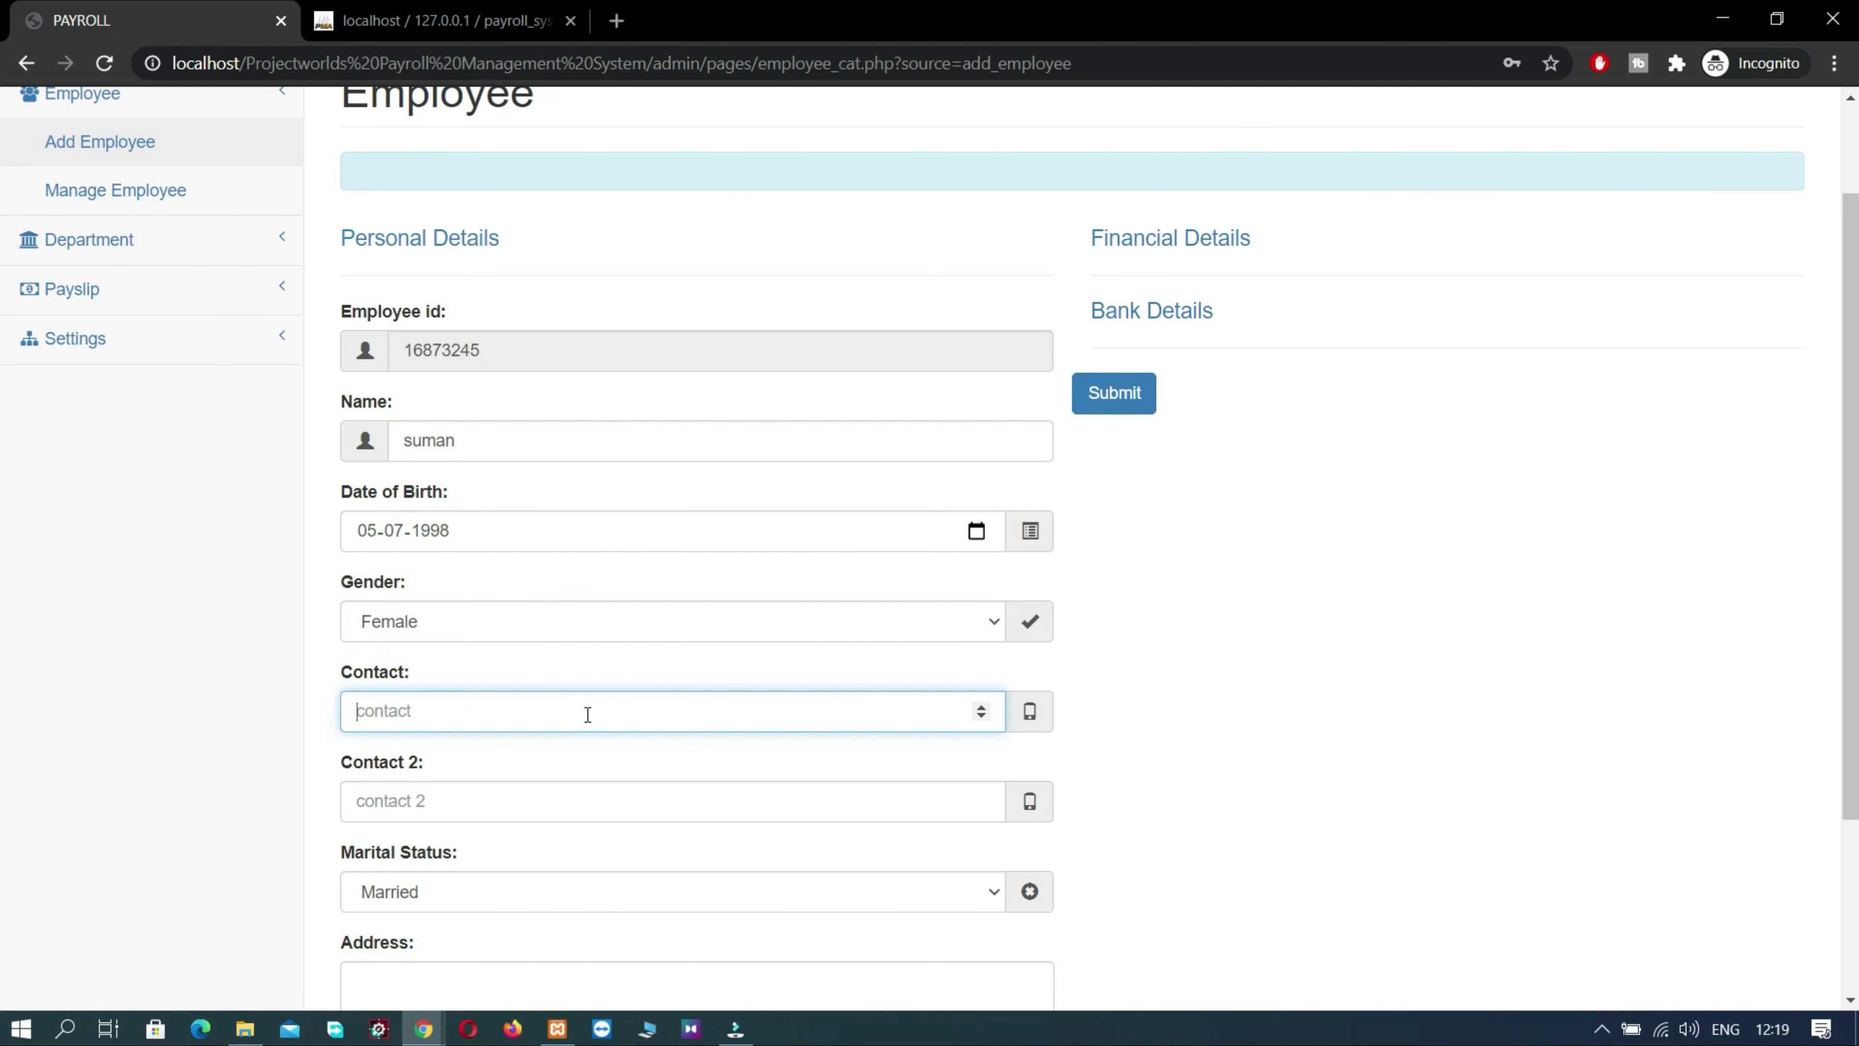
{"action": "scroll", "coordinate": [588, 714], "scroll_direction": "down", "scroll_amount": 1}
{"action": "left_click", "coordinate": [541, 714]}
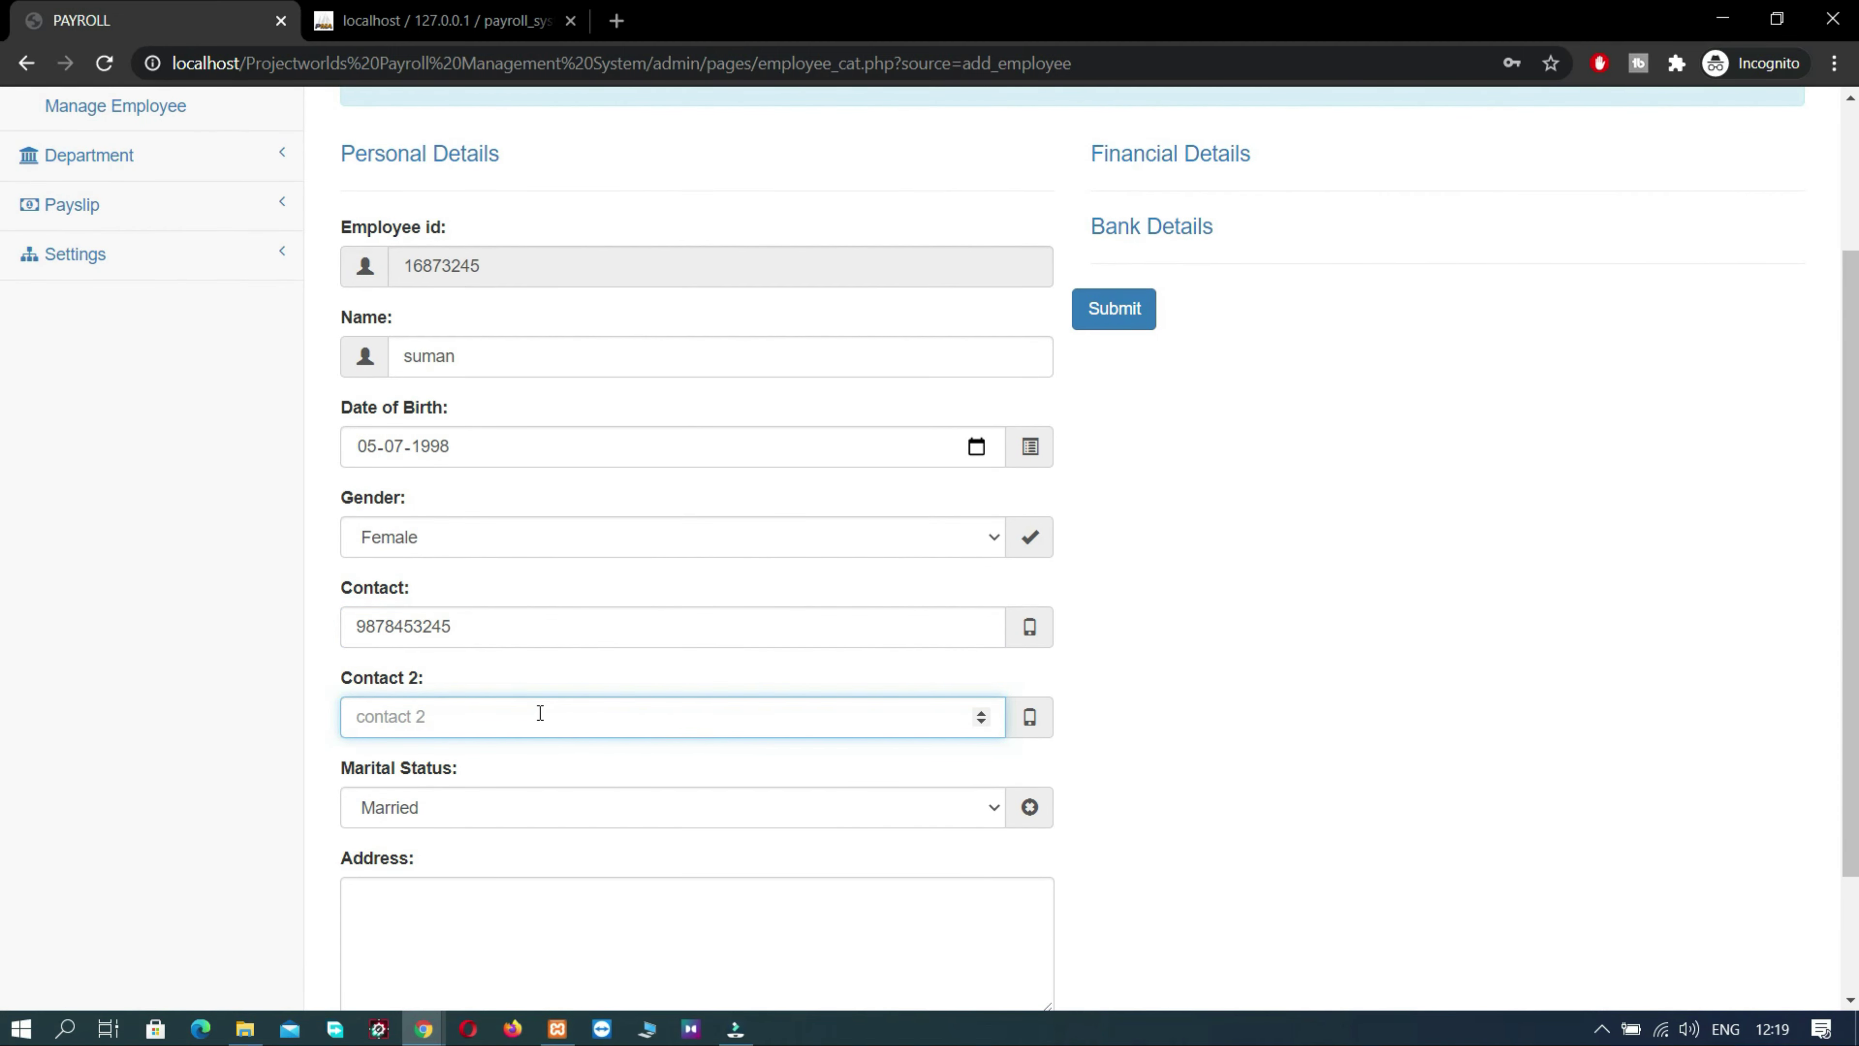
- Set marital status to Single and the address to Durg
{"action": "scroll", "coordinate": [540, 712], "scroll_direction": "down", "scroll_amount": 1}
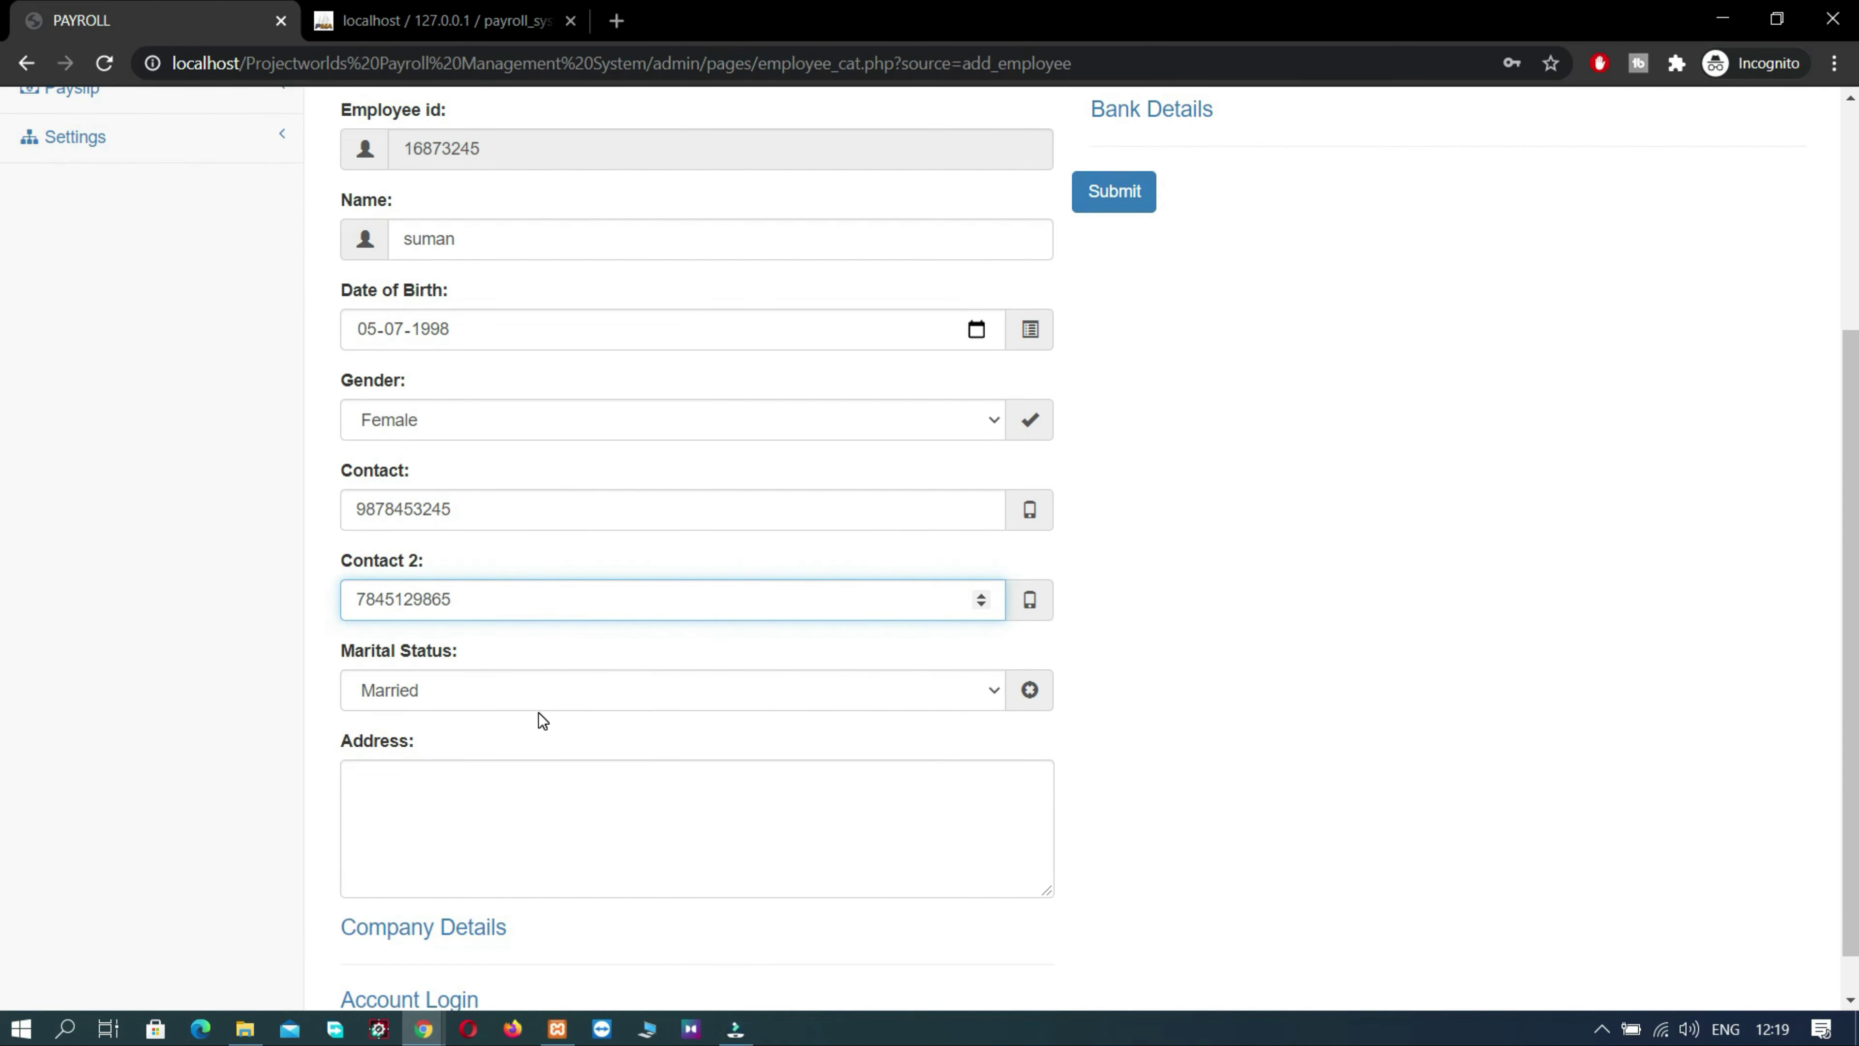
{"action": "left_click", "coordinate": [527, 692]}
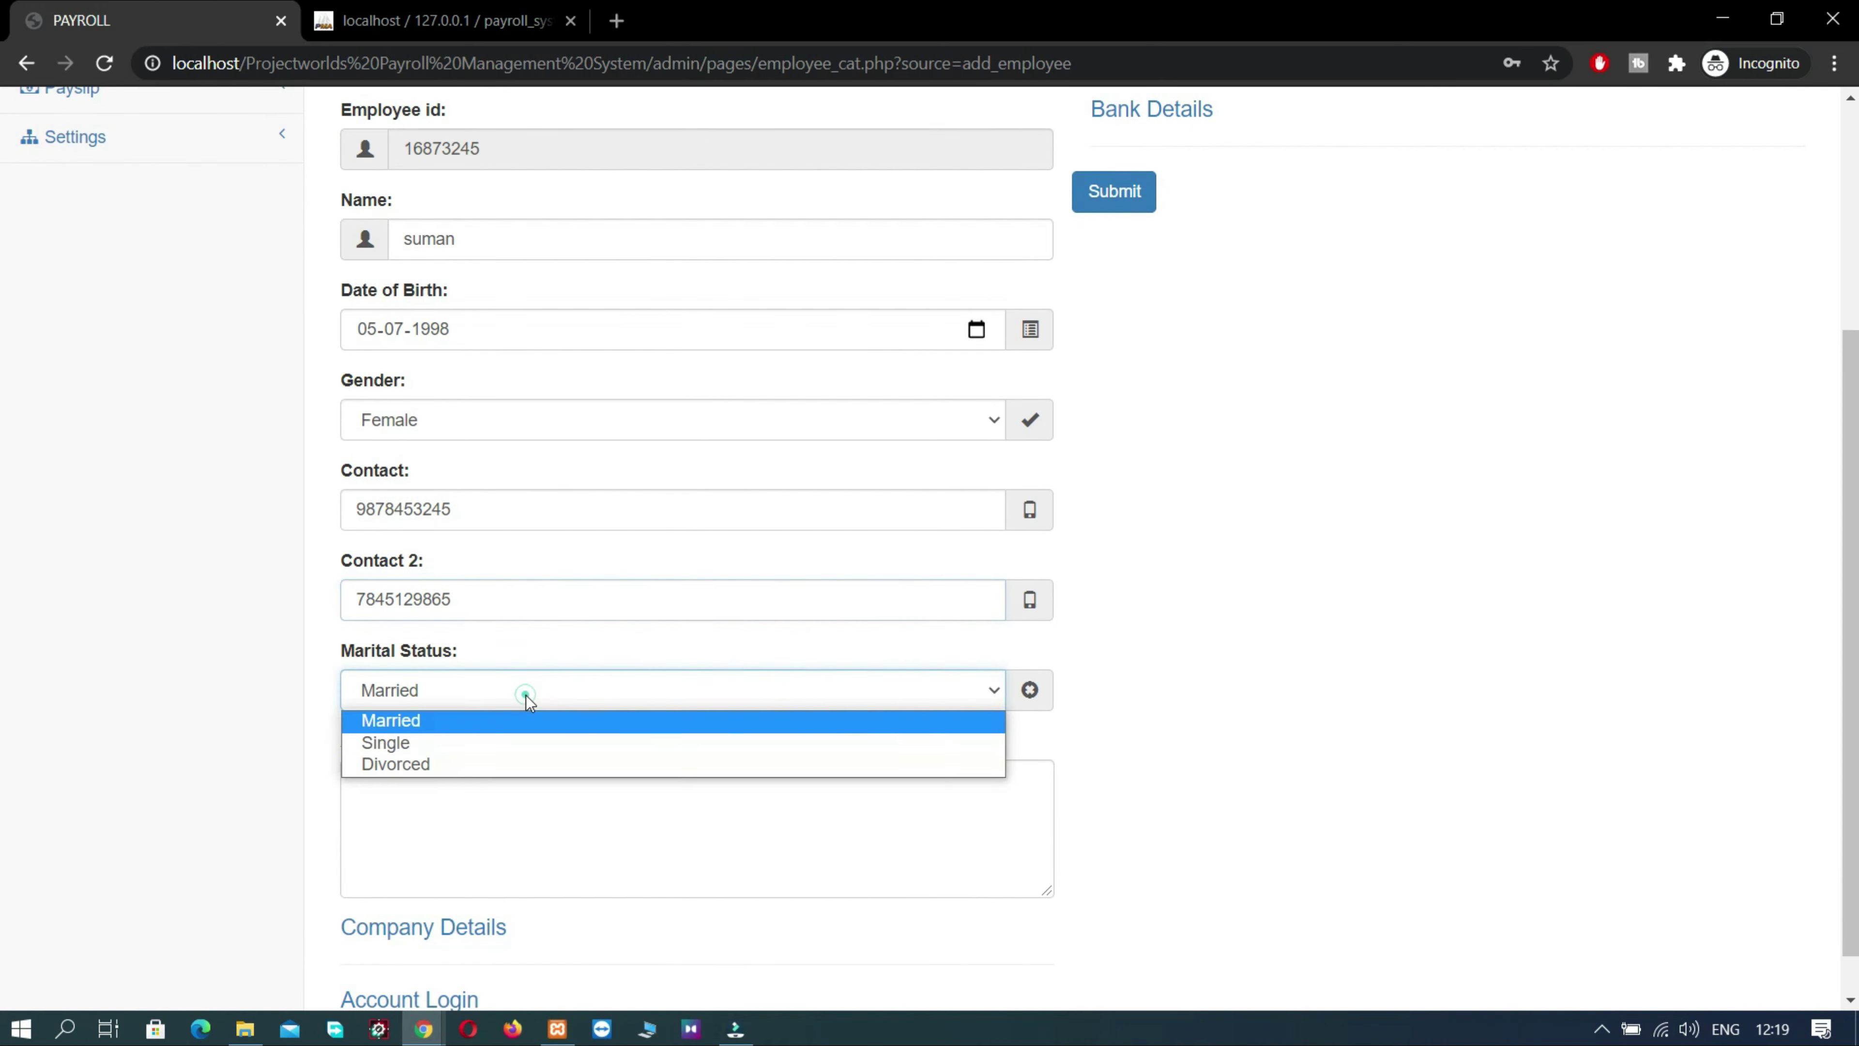
{"action": "left_click", "coordinate": [453, 743]}
{"action": "scroll", "coordinate": [633, 670], "scroll_direction": "down", "scroll_amount": 1}
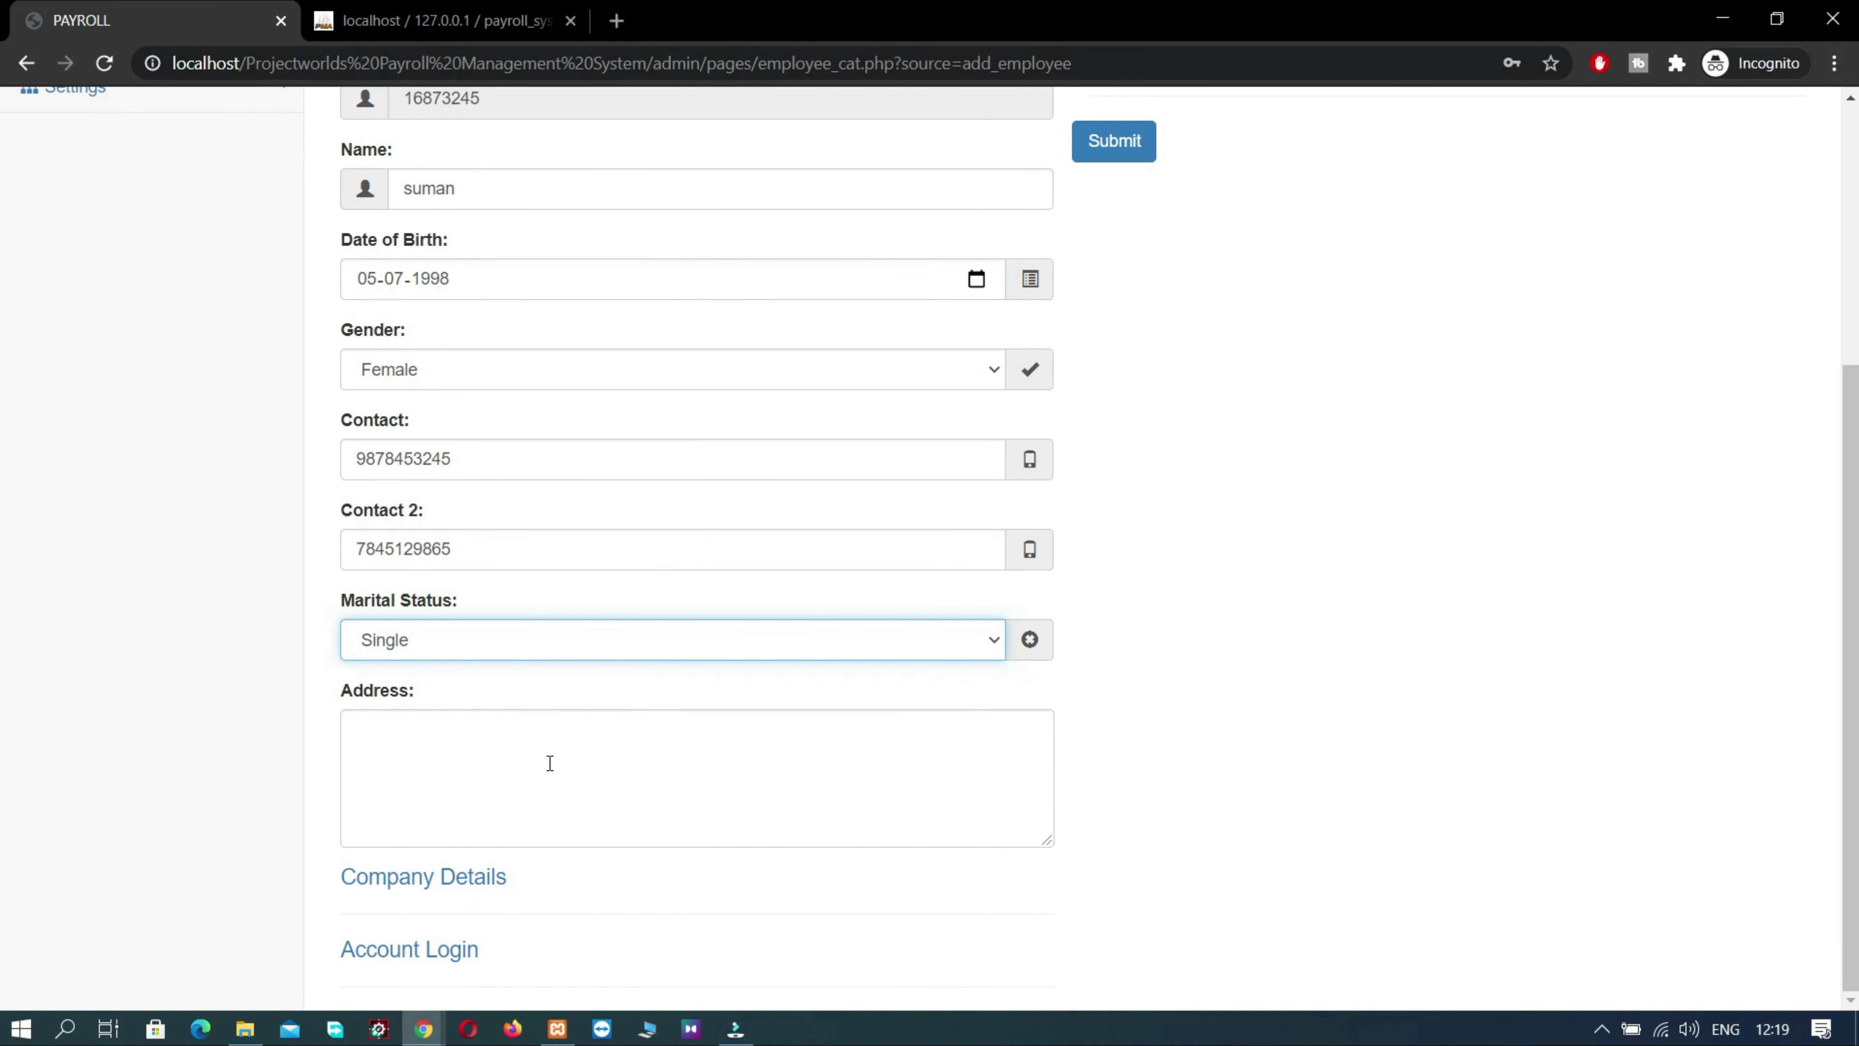
{"action": "left_click", "coordinate": [537, 773]}
{"action": "type", "text": "Durg"}
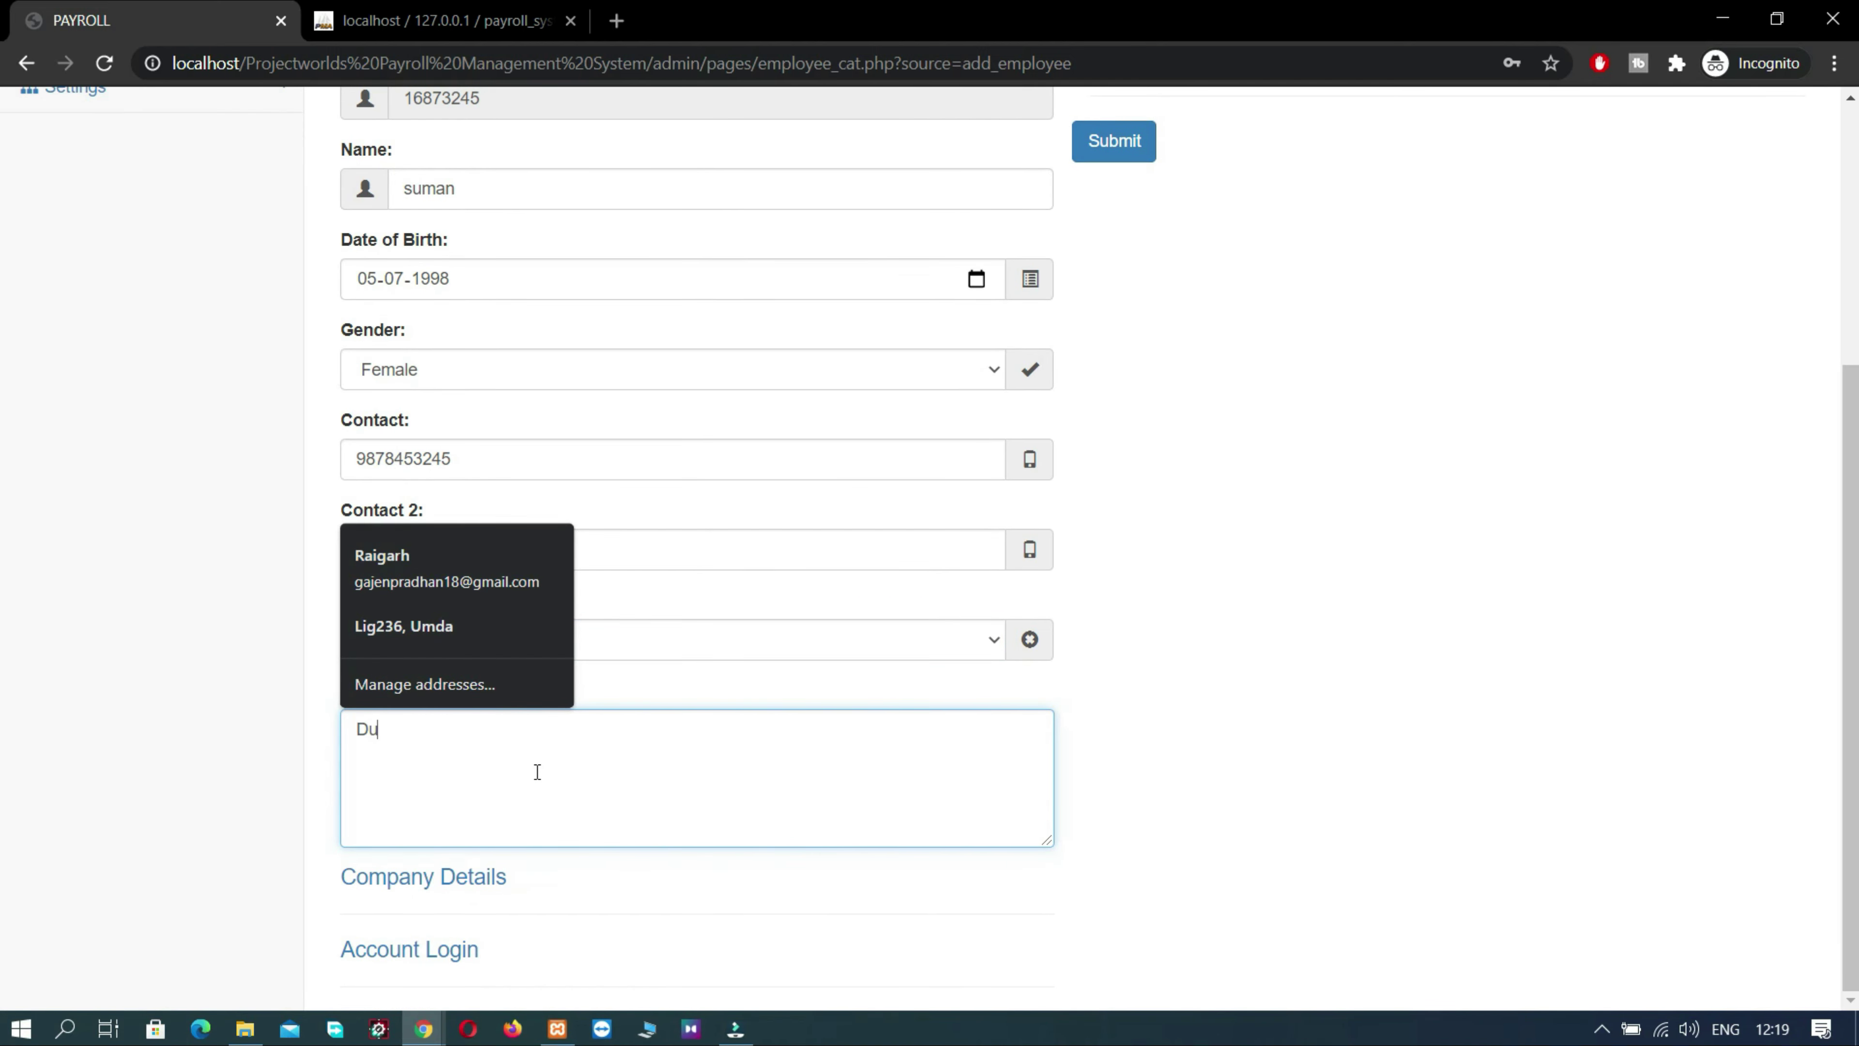
{"action": "left_click", "coordinate": [201, 803]}
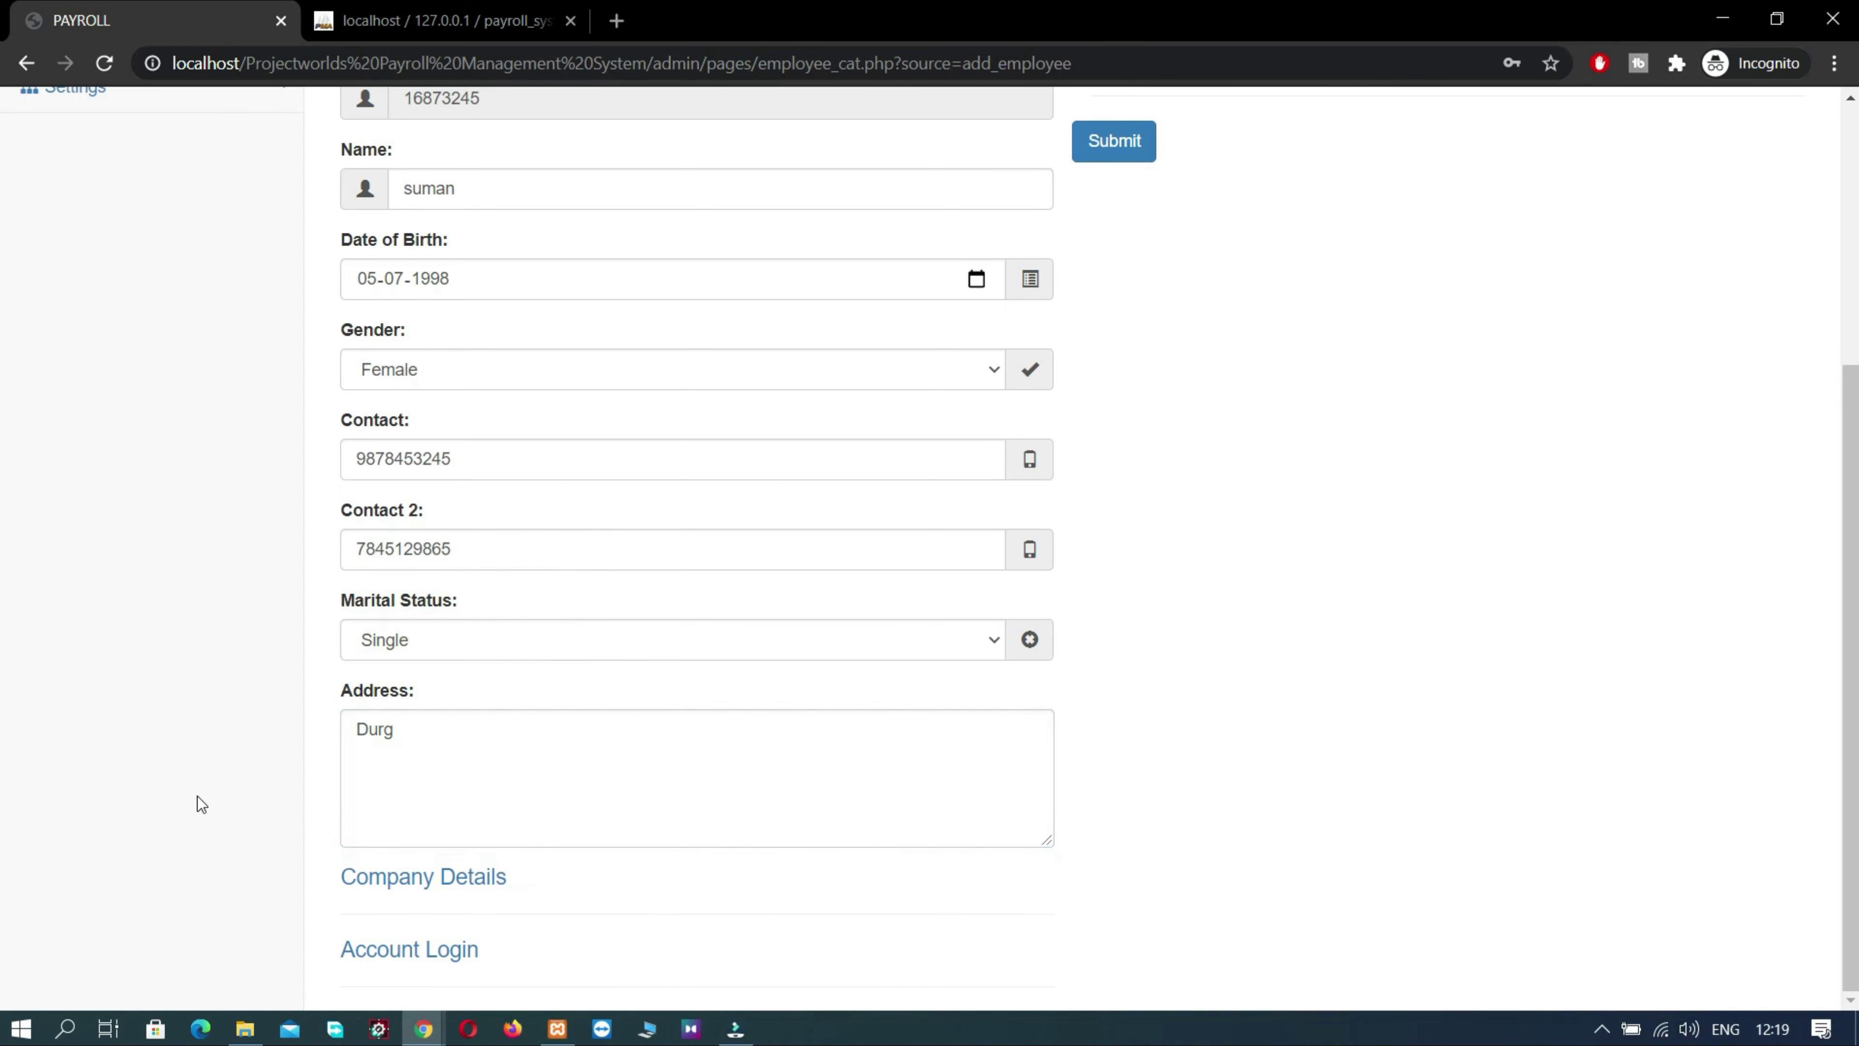
{"action": "left_click", "coordinate": [431, 879]}
- Set the designation to Employee with an assumption date of 1 February 2021
{"action": "scroll", "coordinate": [430, 883], "scroll_direction": "down", "scroll_amount": 3}
{"action": "scroll", "coordinate": [432, 880], "scroll_direction": "down", "scroll_amount": 1}
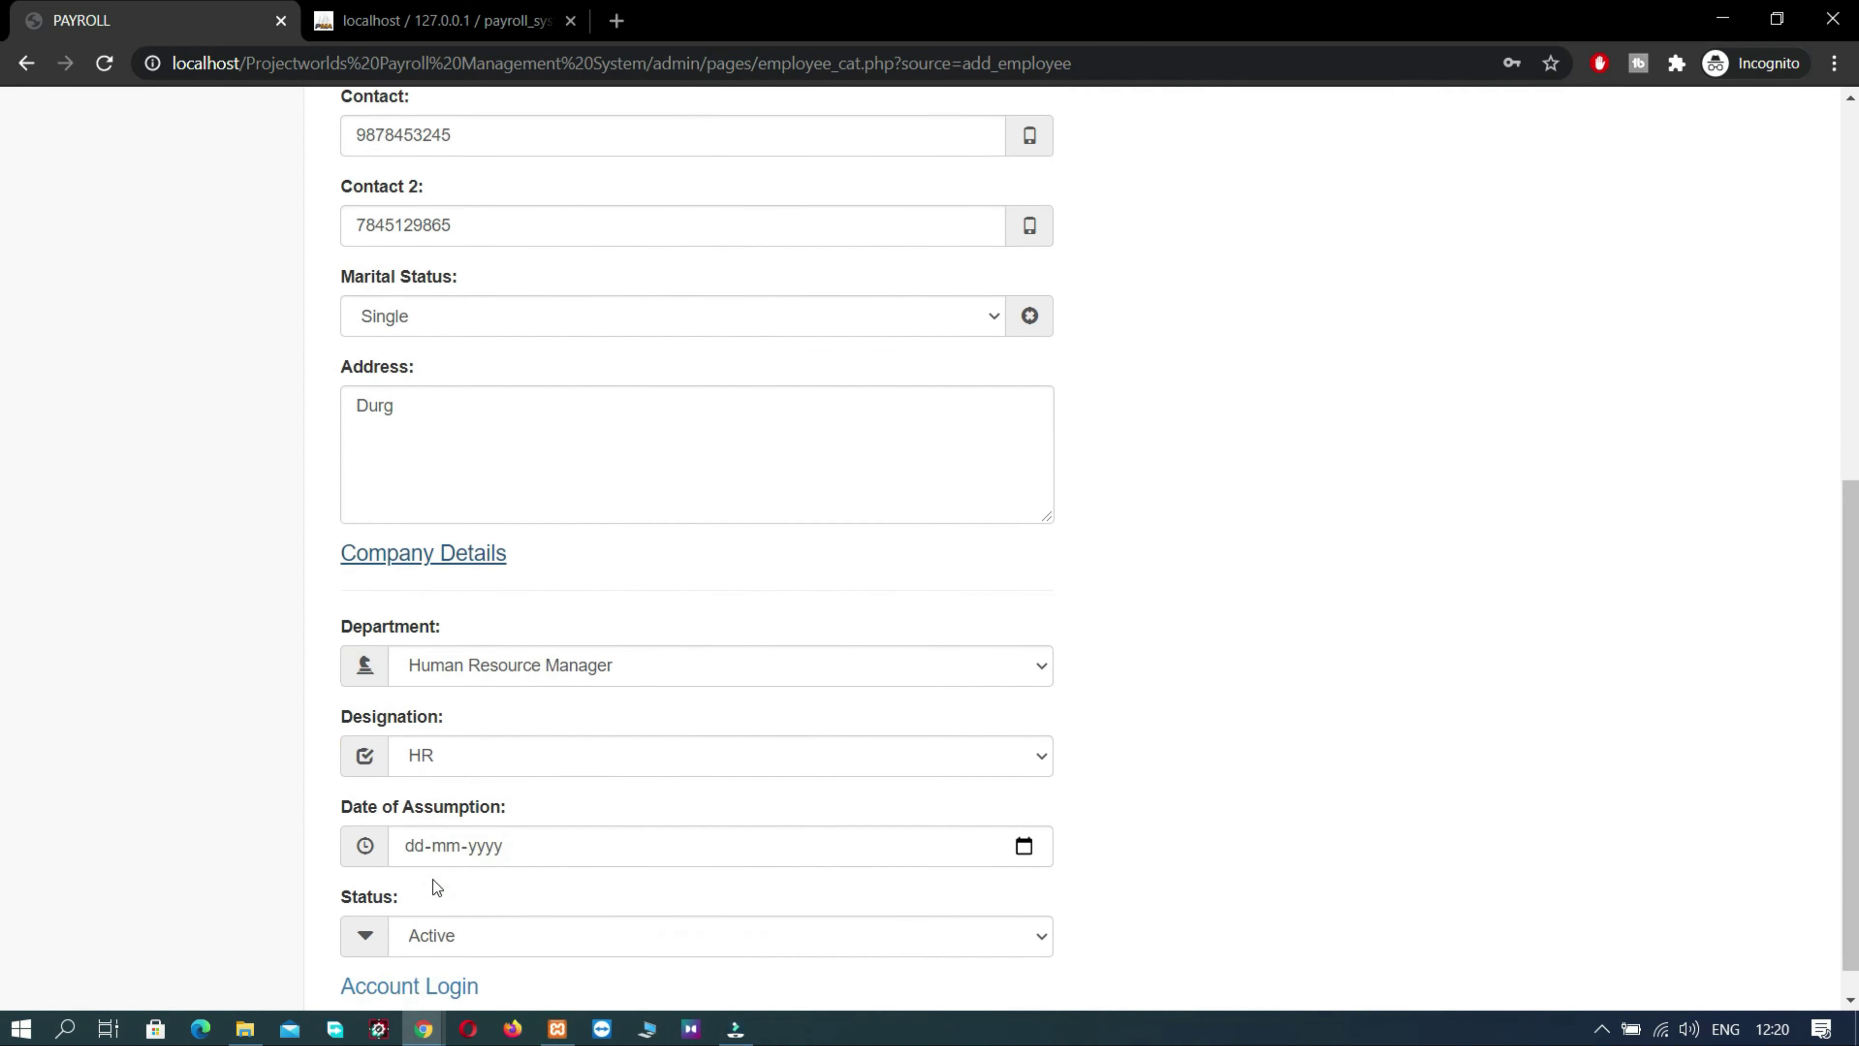
{"action": "left_click", "coordinate": [523, 718]}
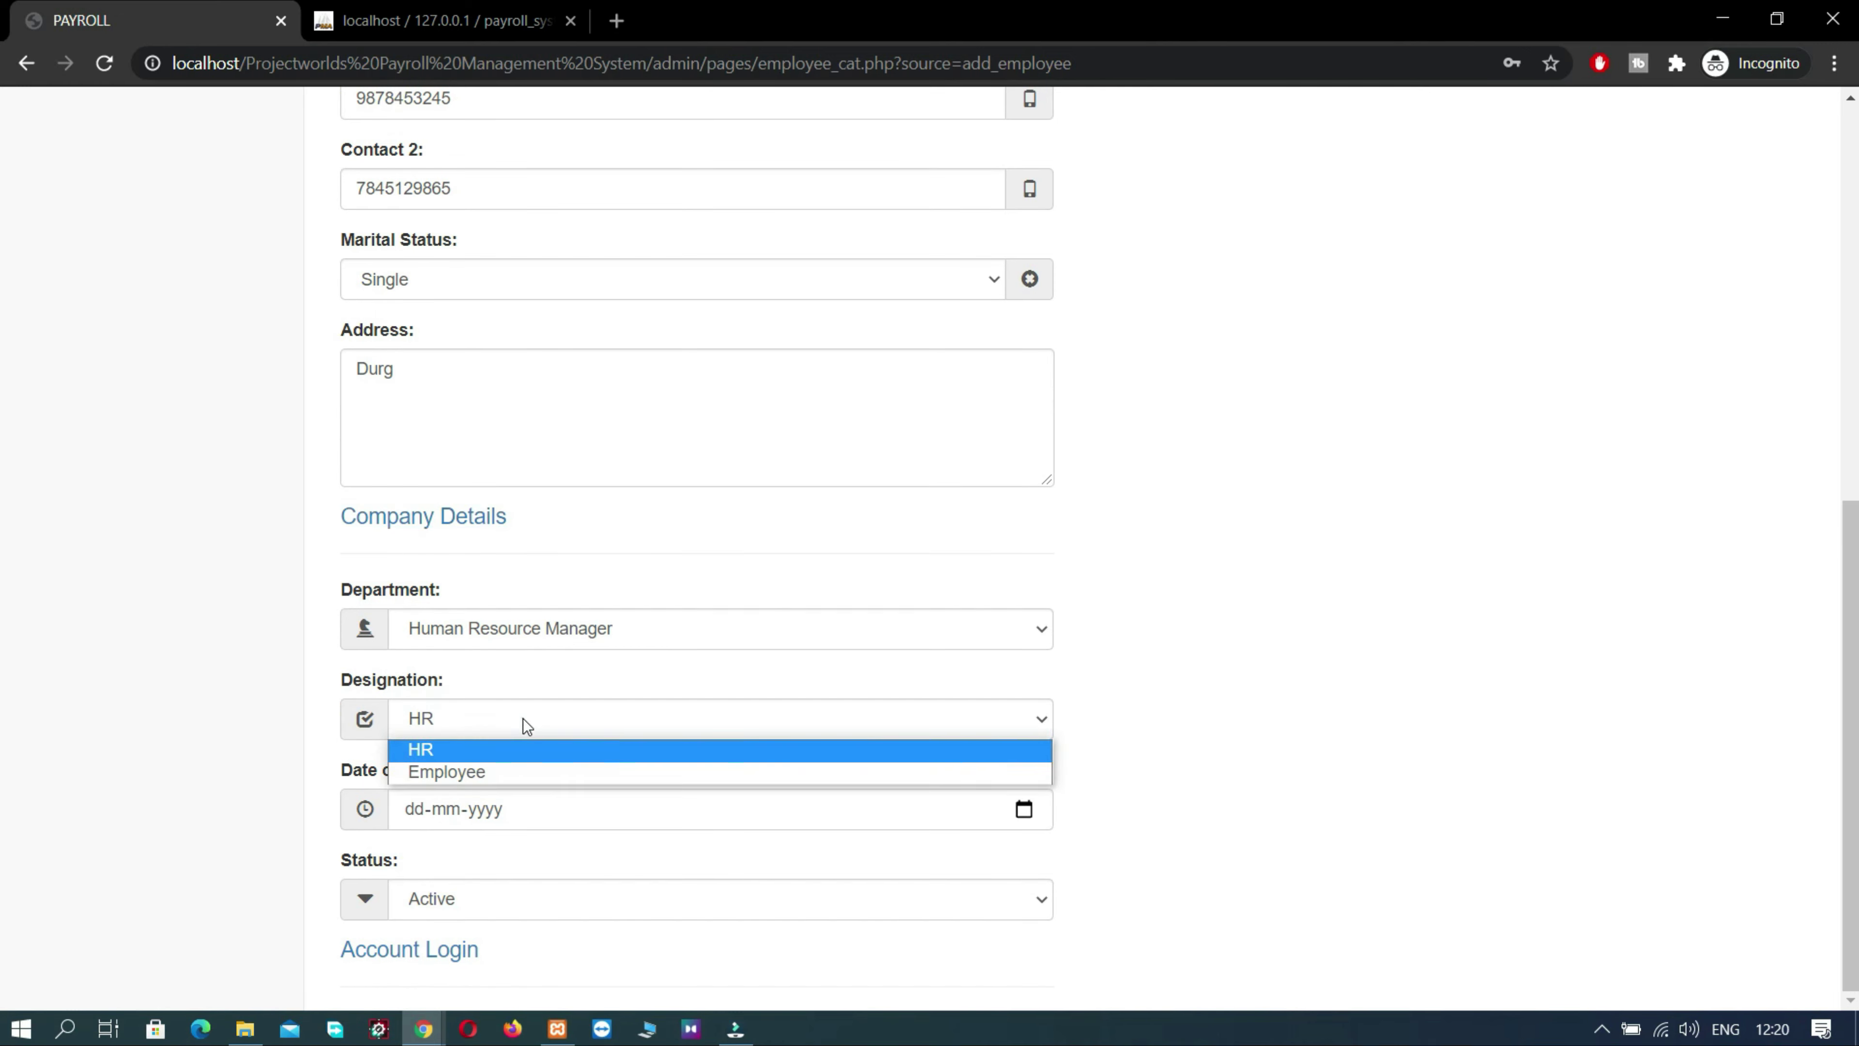
{"action": "left_click", "coordinate": [522, 718]}
{"action": "left_click", "coordinate": [522, 719]}
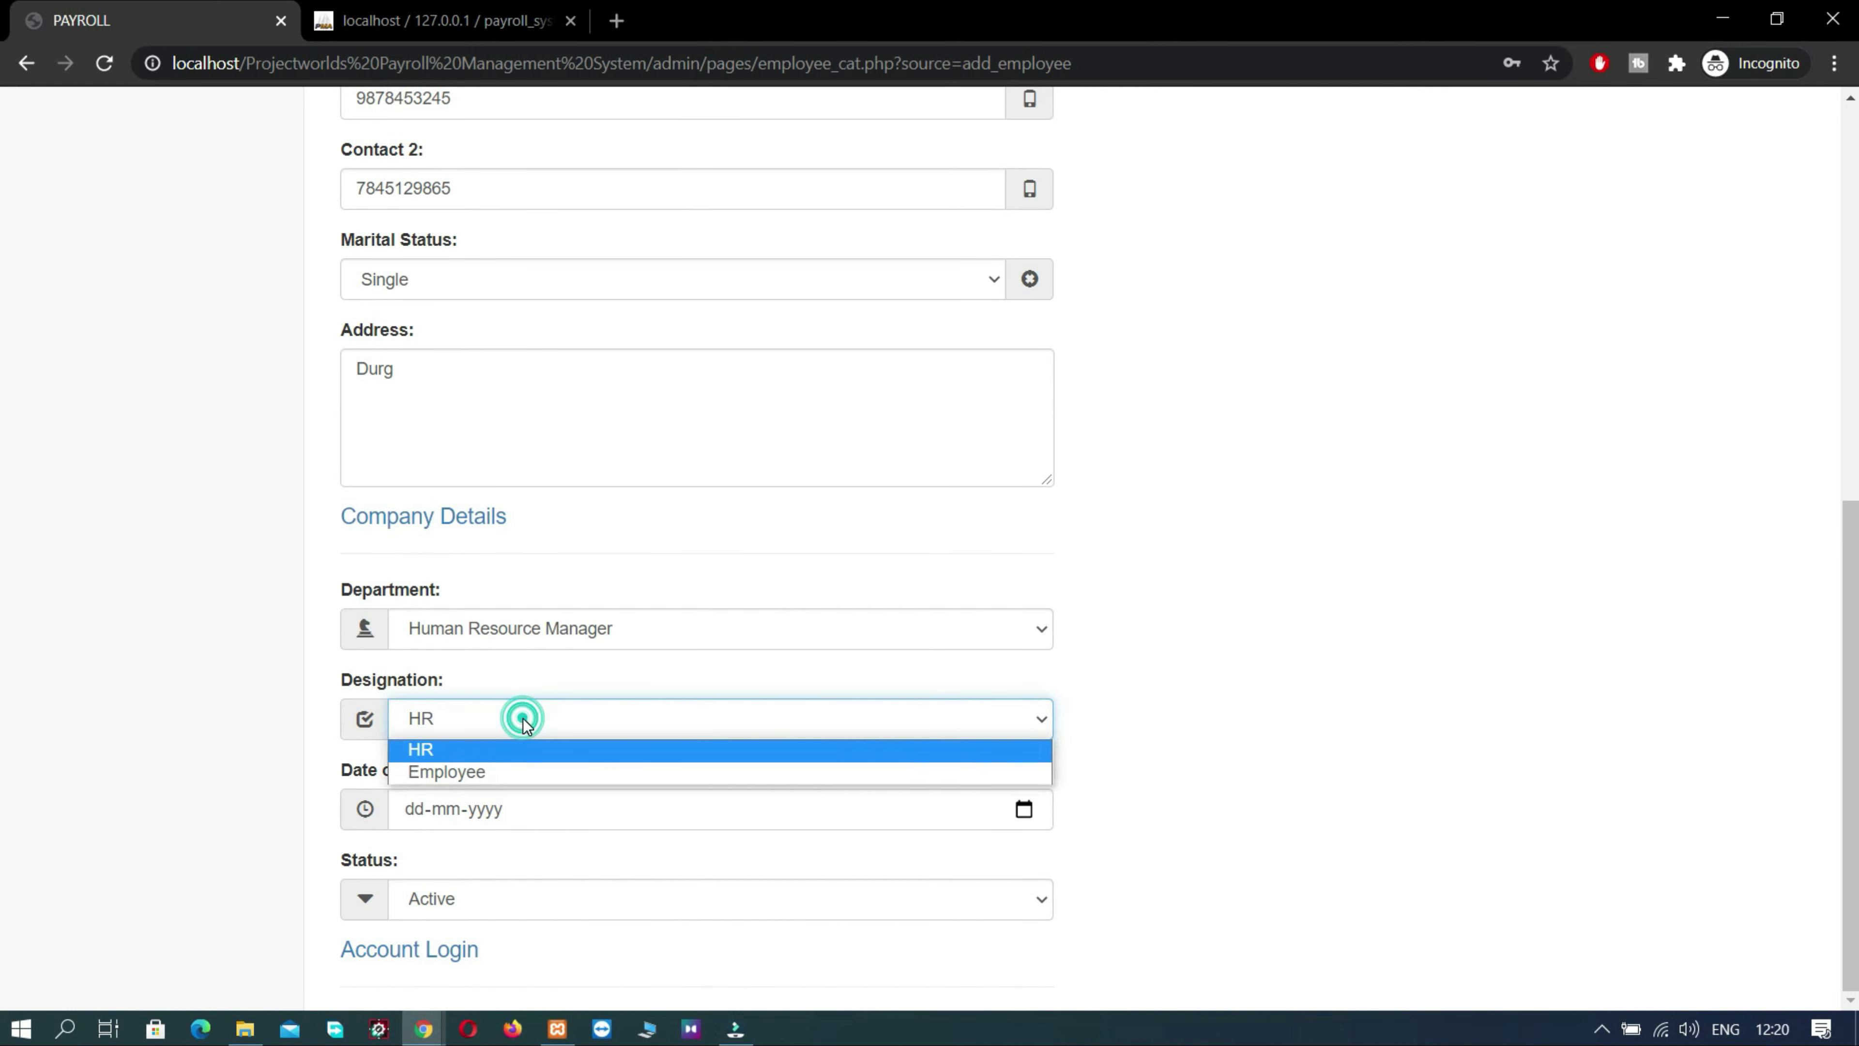
{"action": "left_click", "coordinate": [515, 768]}
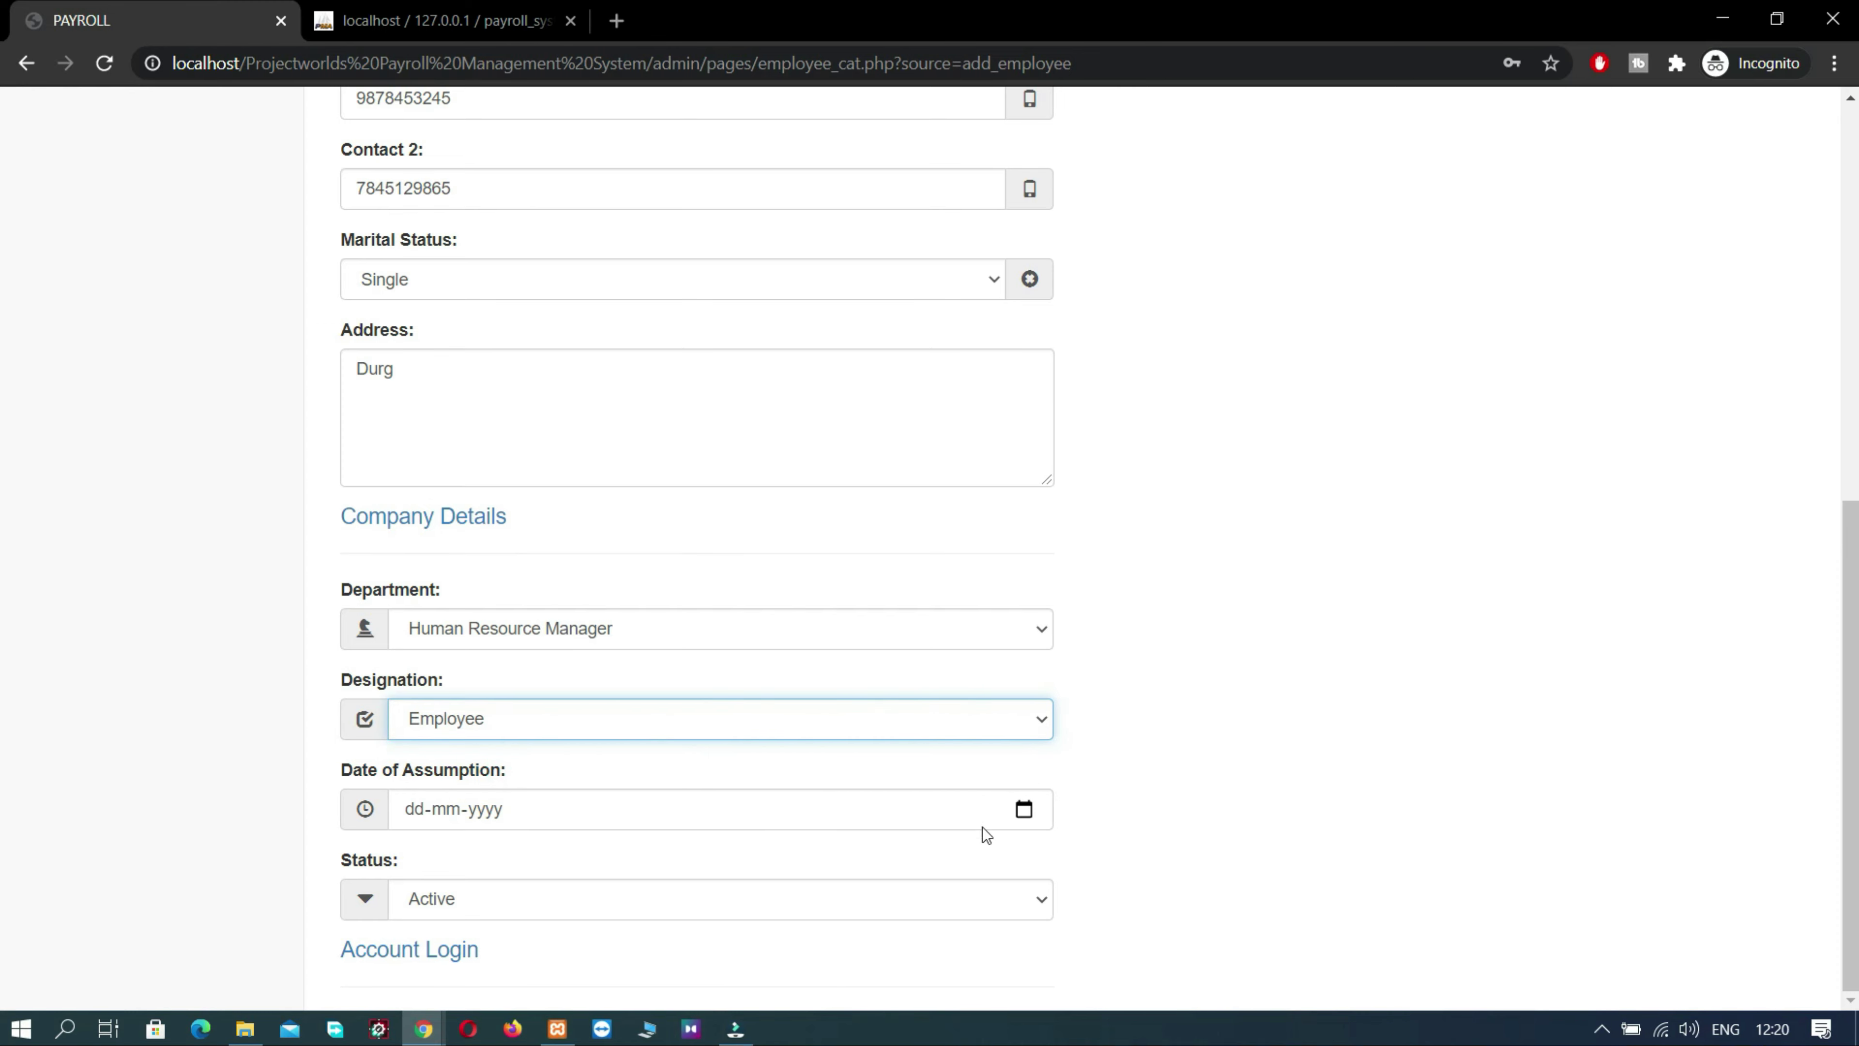
{"action": "left_click", "coordinate": [1022, 813]}
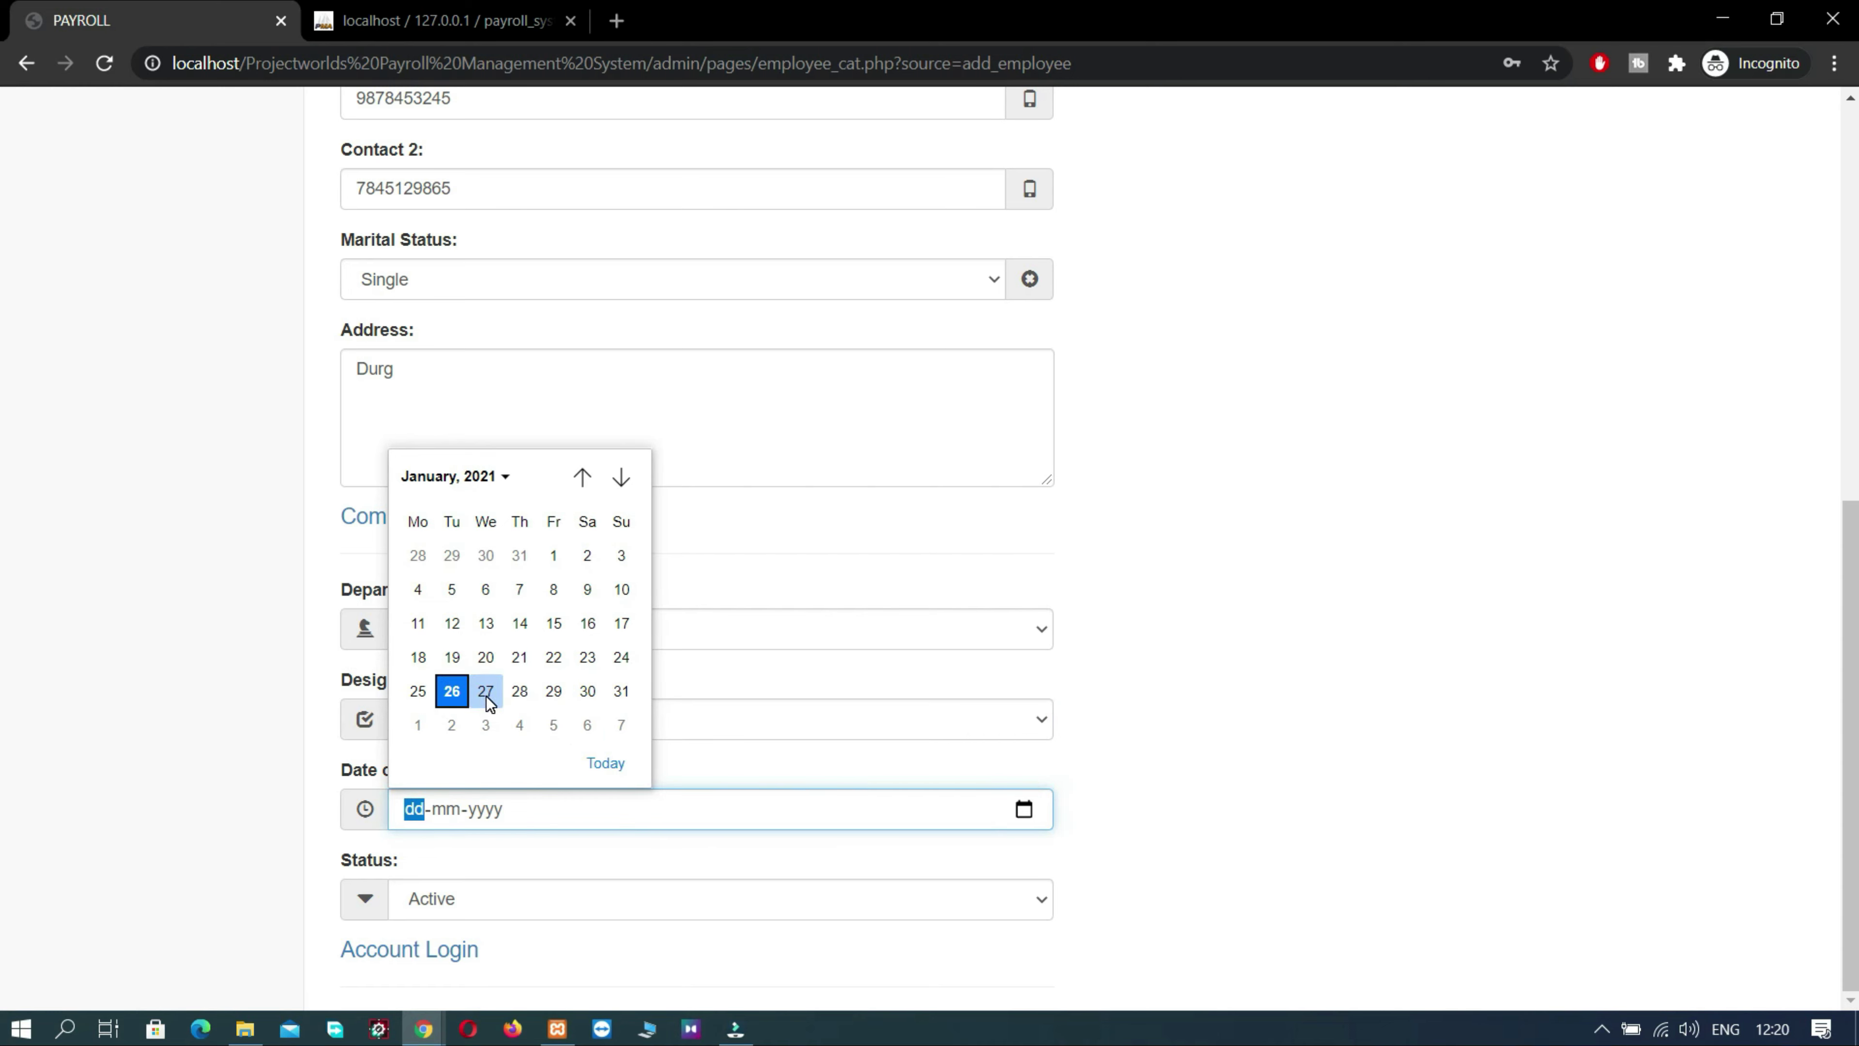
{"action": "left_click", "coordinate": [416, 728]}
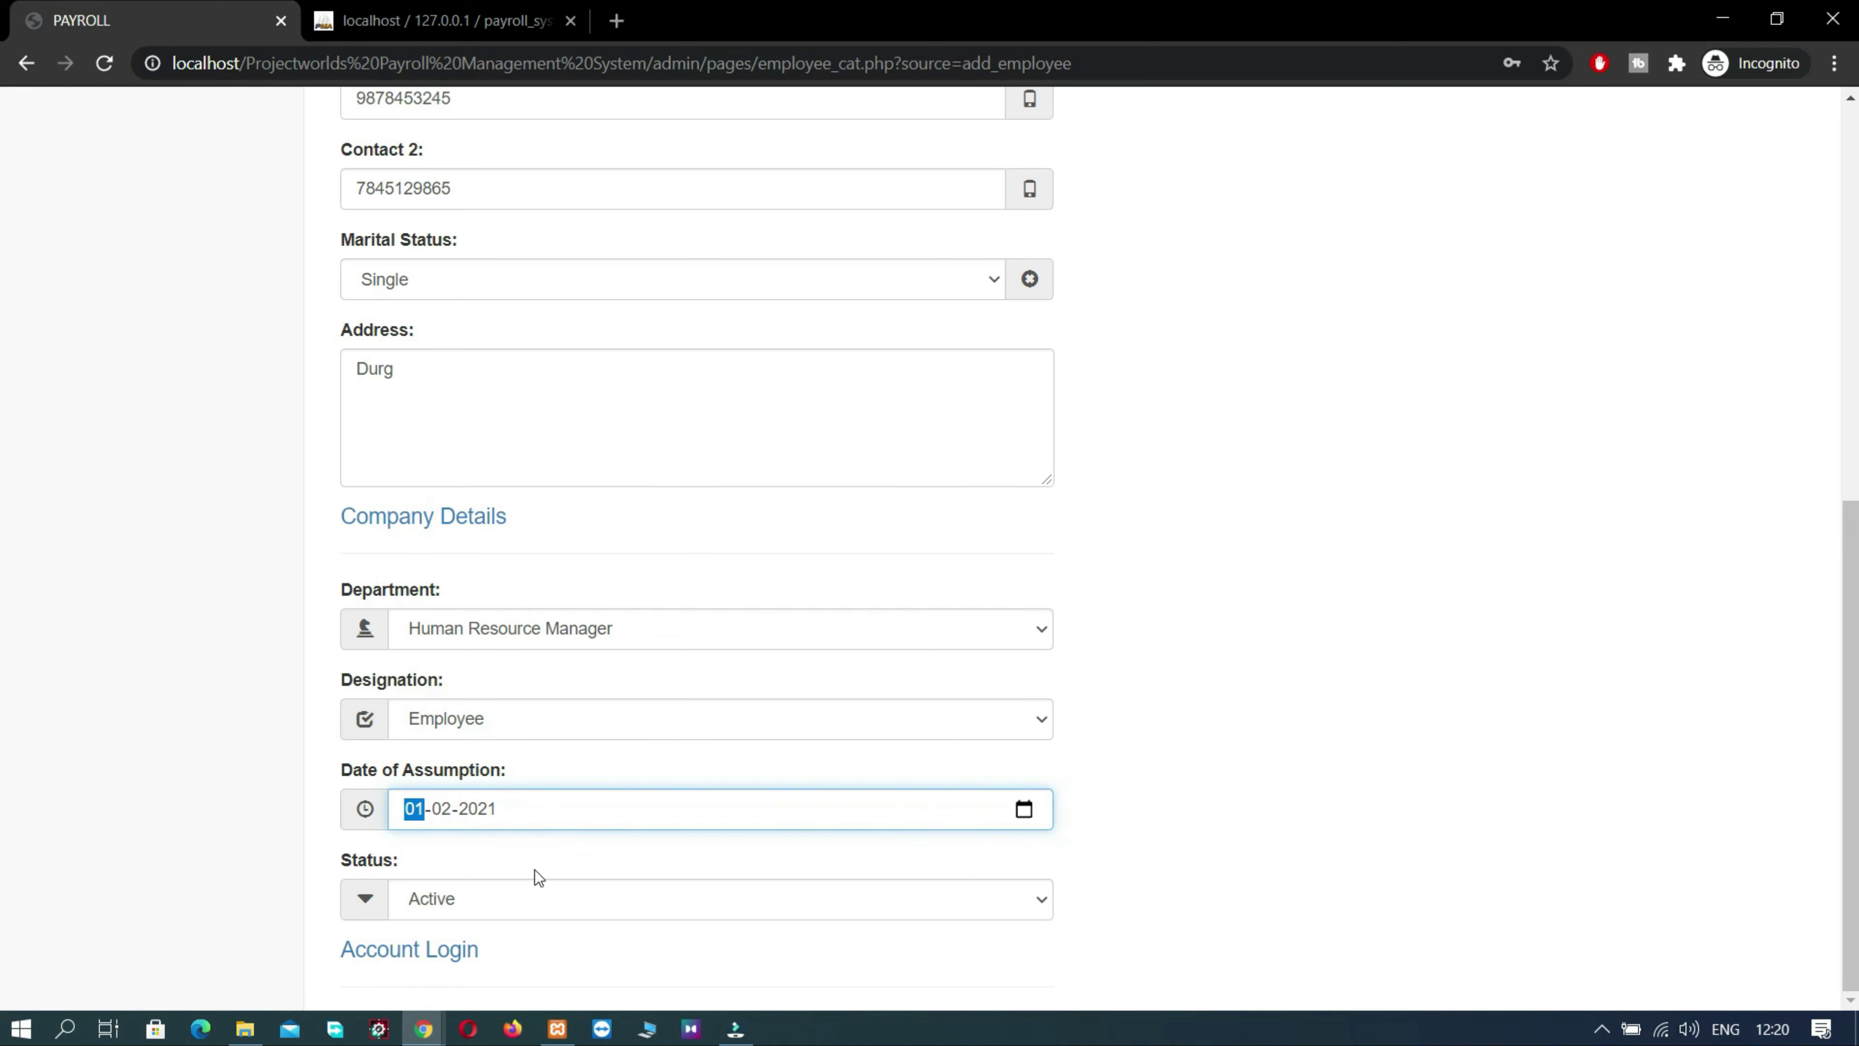
- Fill in the account login e-mail, password and matching repeated password
{"action": "left_click", "coordinate": [448, 959]}
{"action": "scroll", "coordinate": [445, 963], "scroll_direction": "down", "scroll_amount": 3}
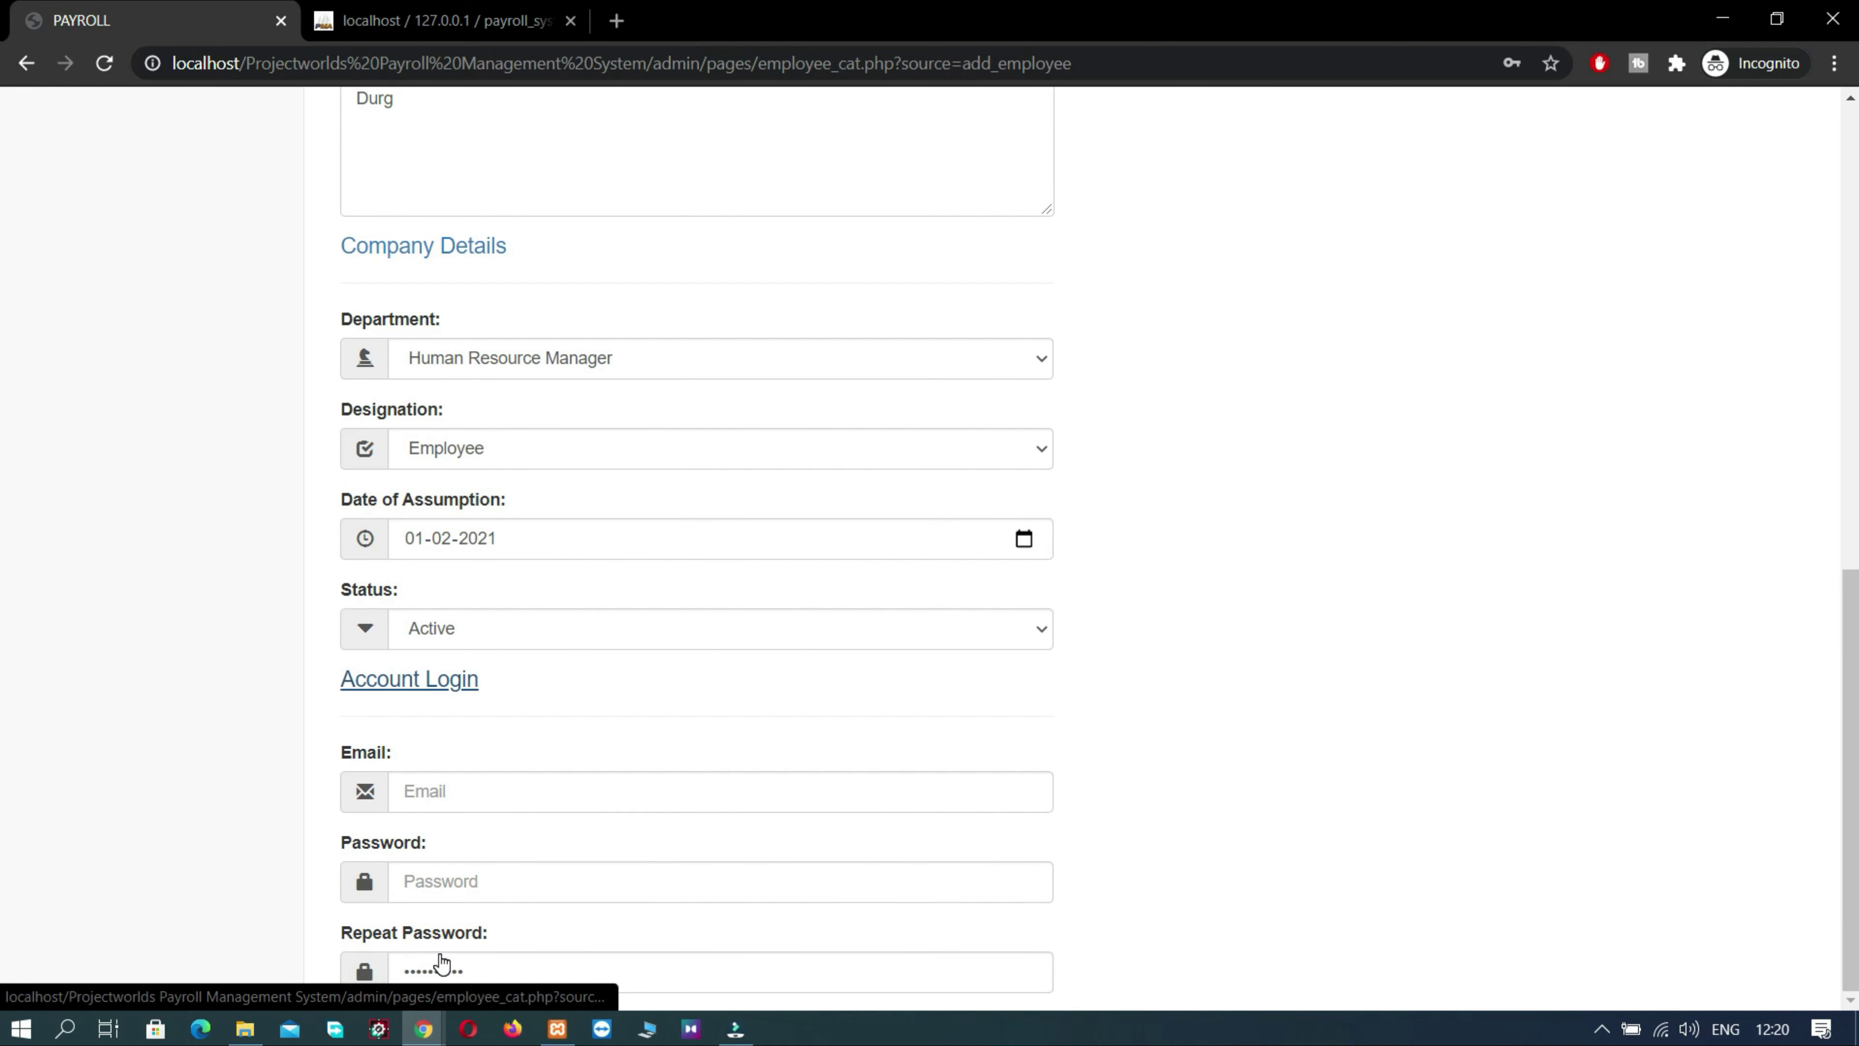
{"action": "left_click", "coordinate": [443, 792]}
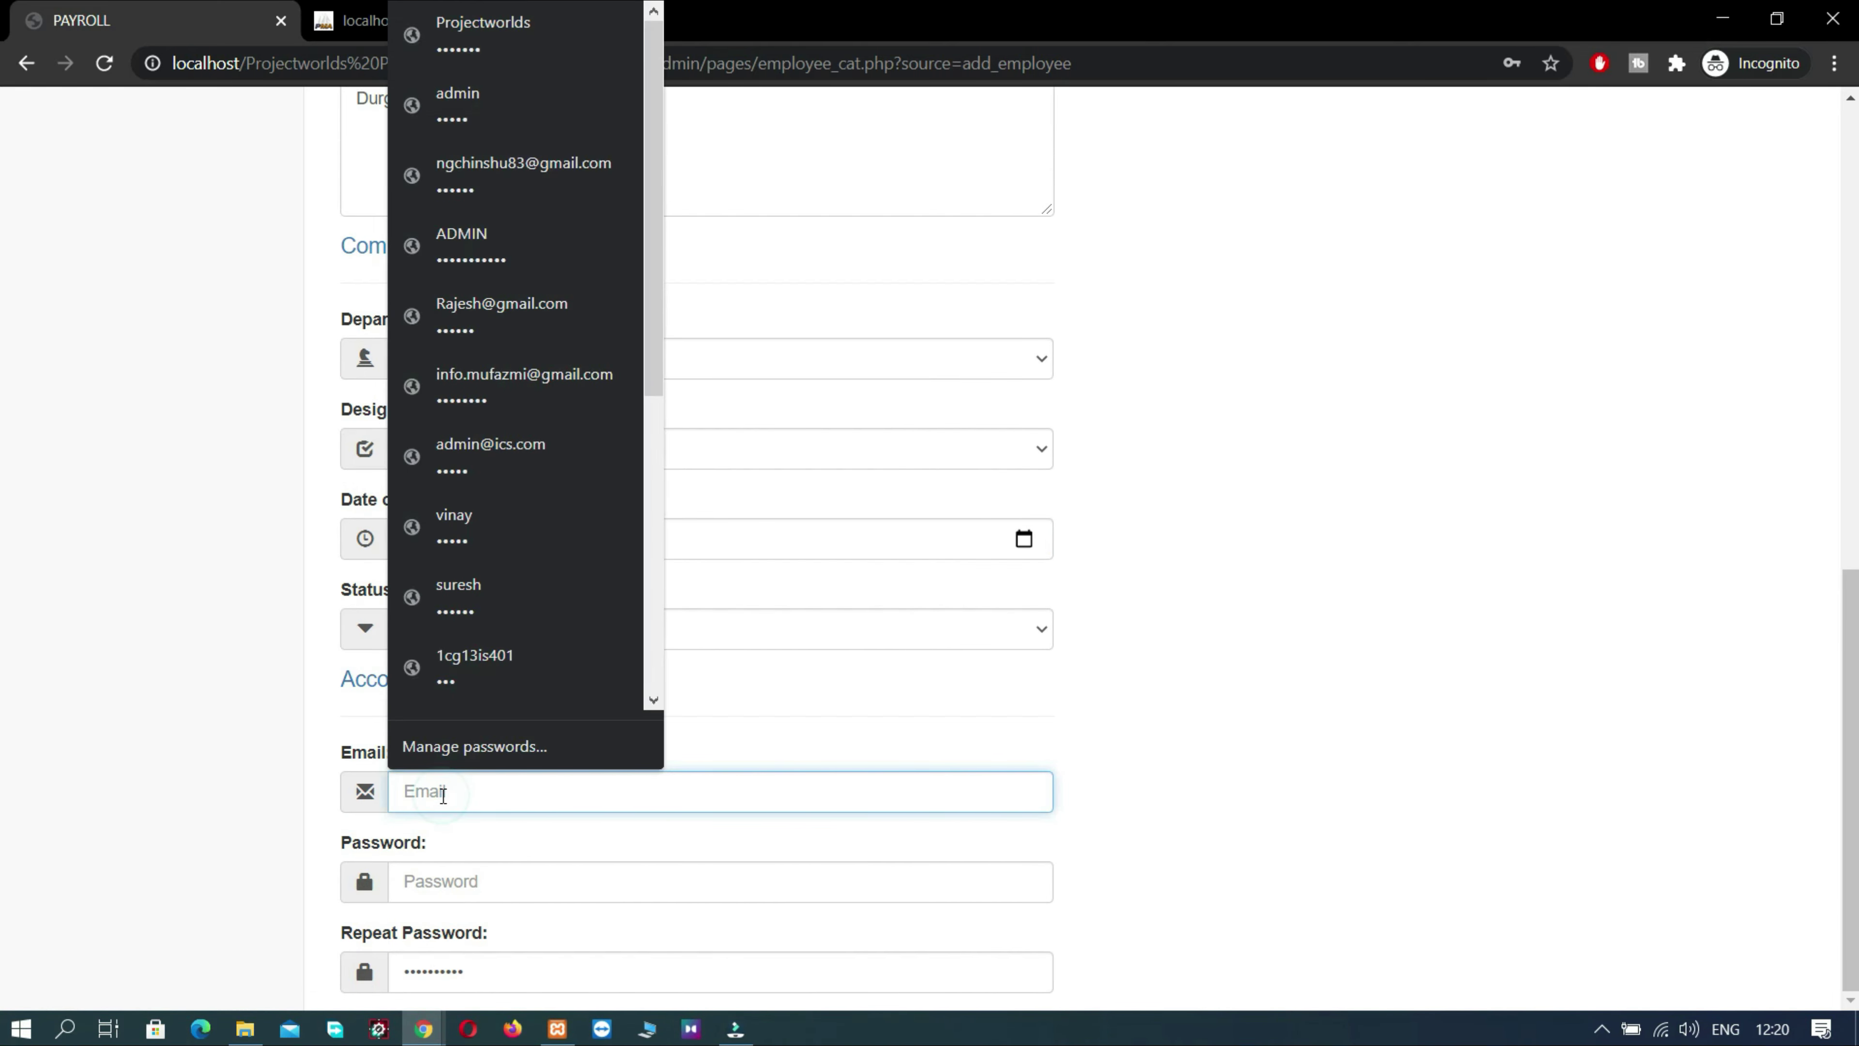
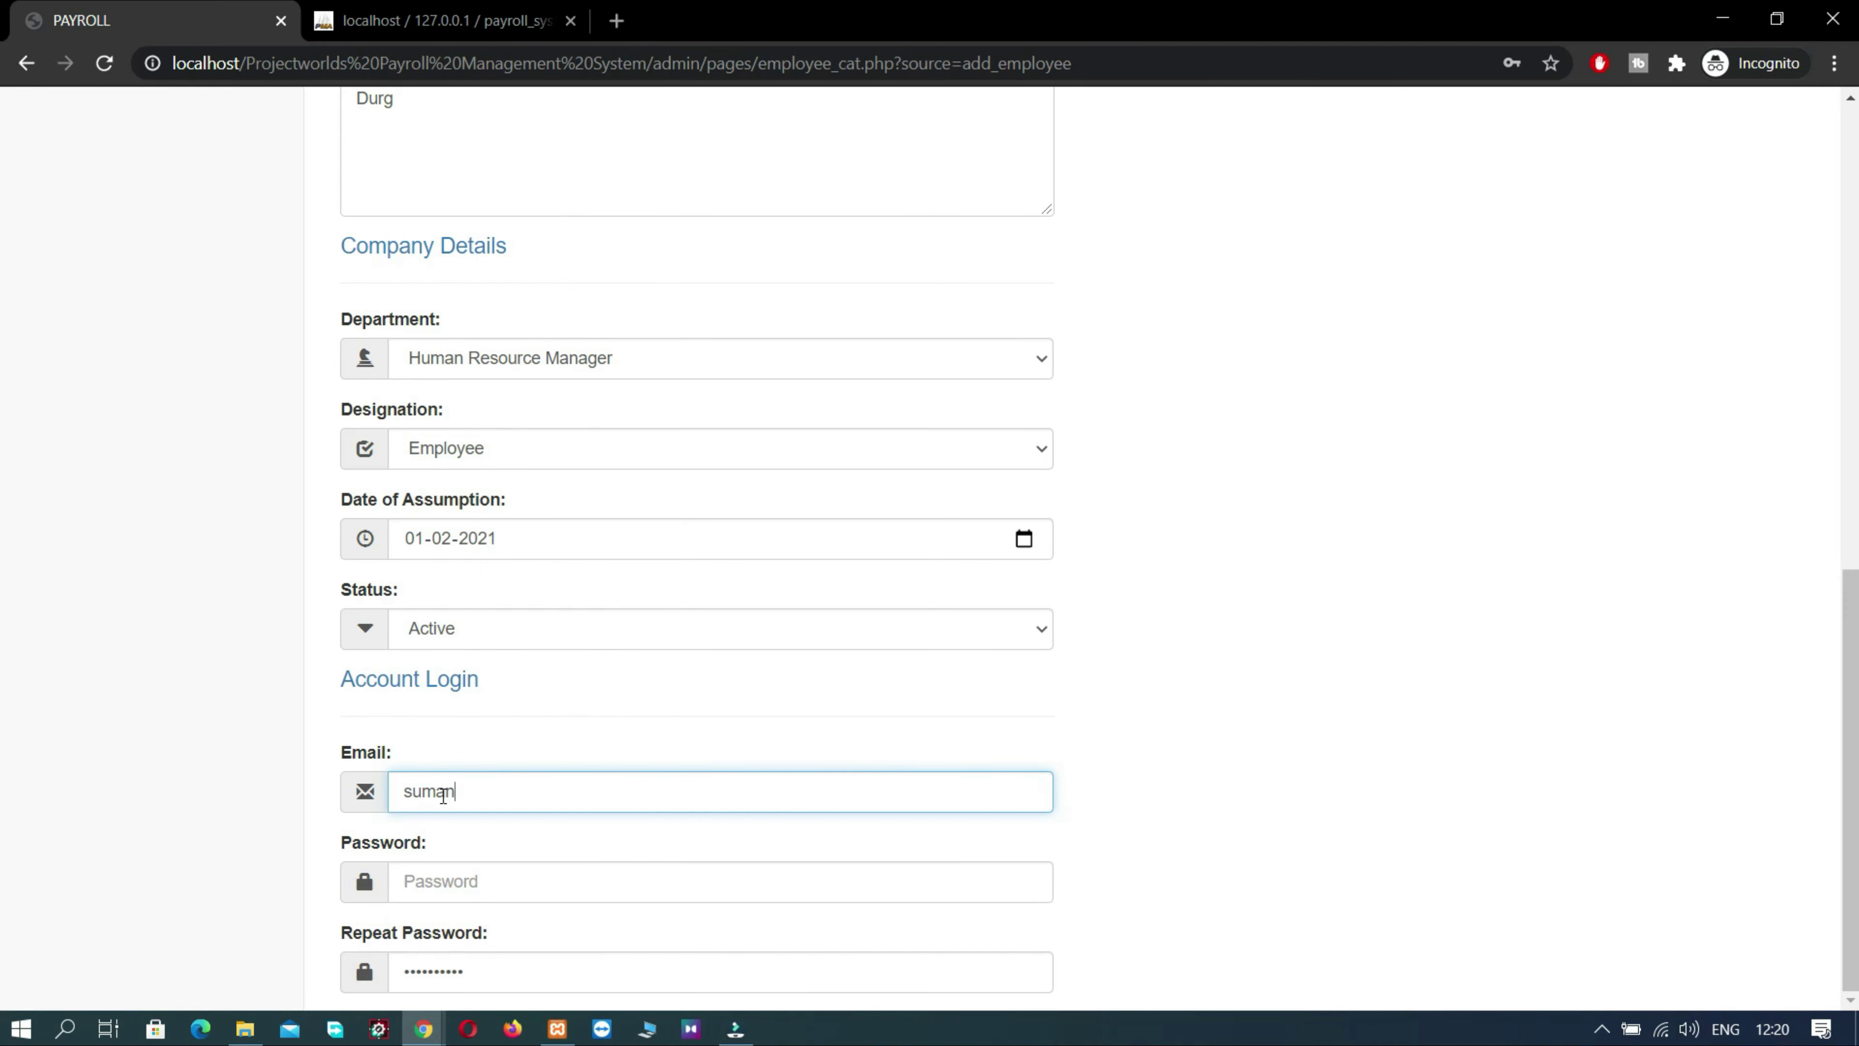
{"action": "left_click", "coordinate": [429, 889]}
{"action": "type", "text": "su"}
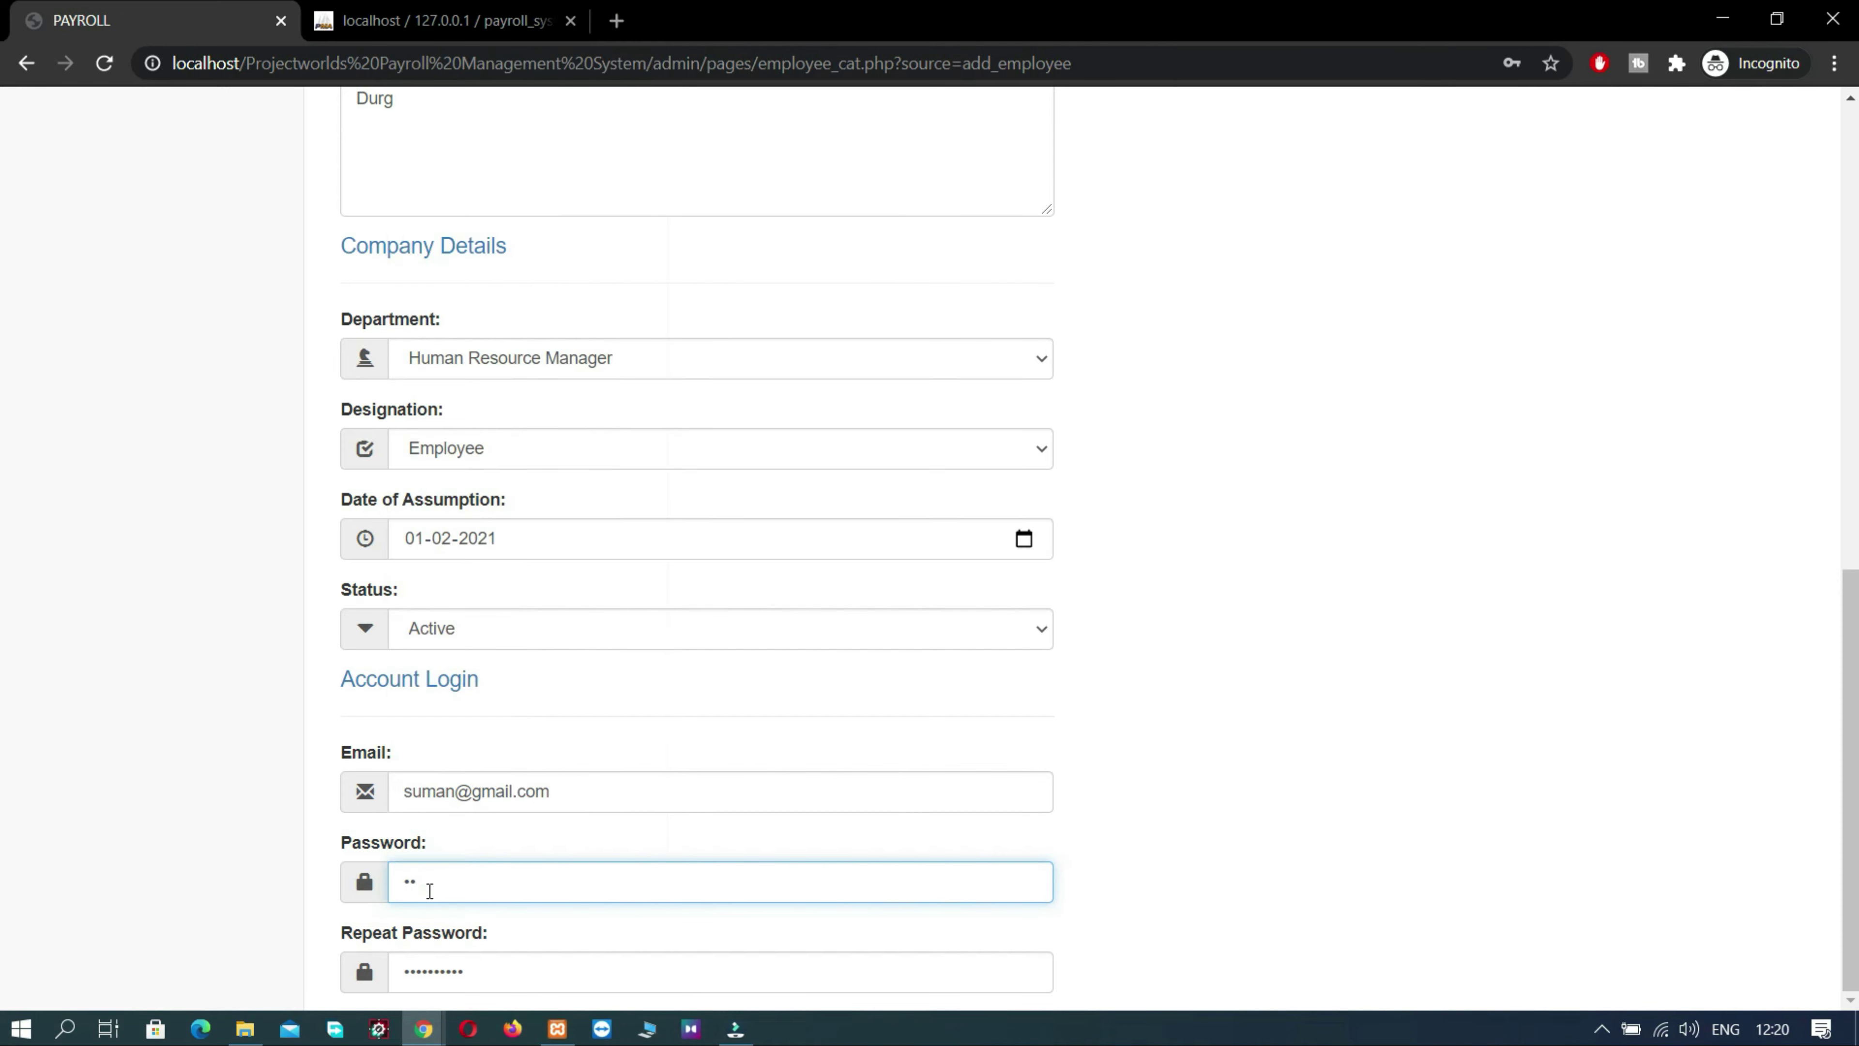
{"action": "type", "text": "man123"}
{"action": "left_click", "coordinate": [525, 981]}
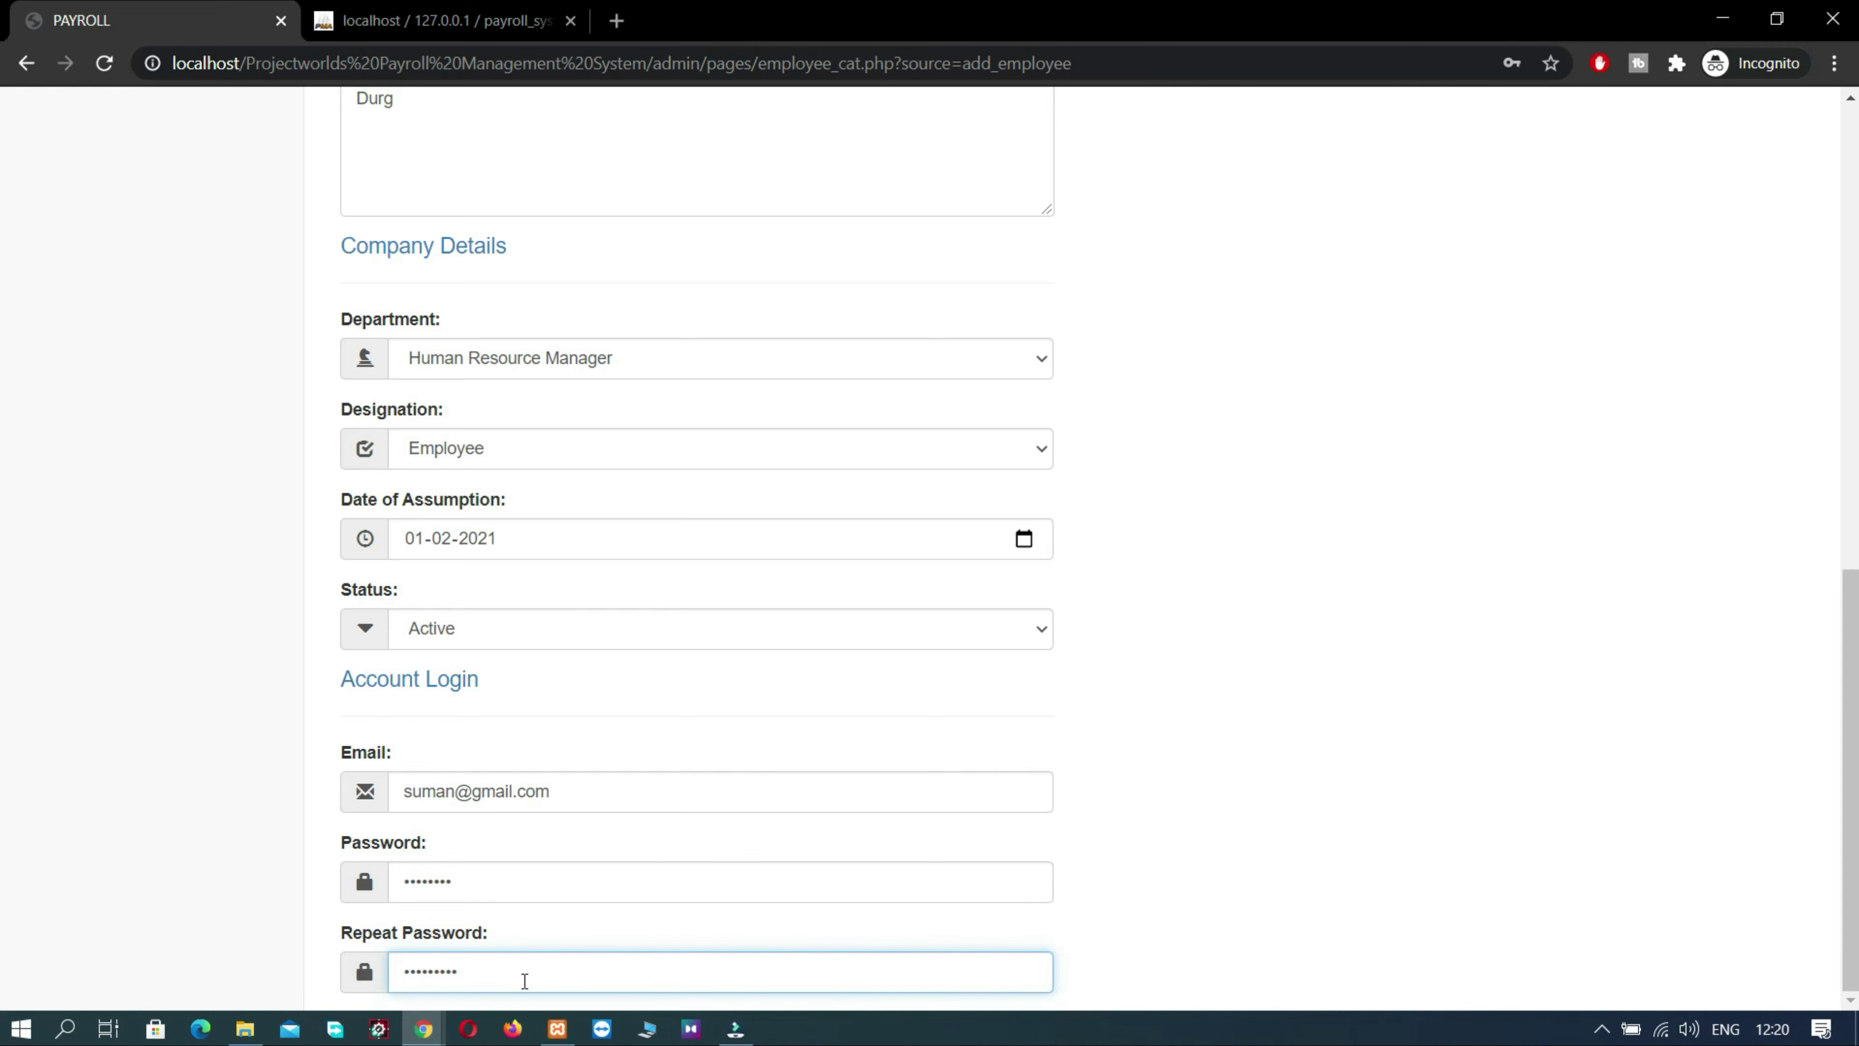
{"action": "key", "text": "ctrl+a"}
{"action": "key", "text": "BackSpace"}
{"action": "type", "text": "suman123"}
- Enter a basic salary of 20000 in the financial details
{"action": "scroll", "coordinate": [1199, 644], "scroll_direction": "up", "scroll_amount": 10}
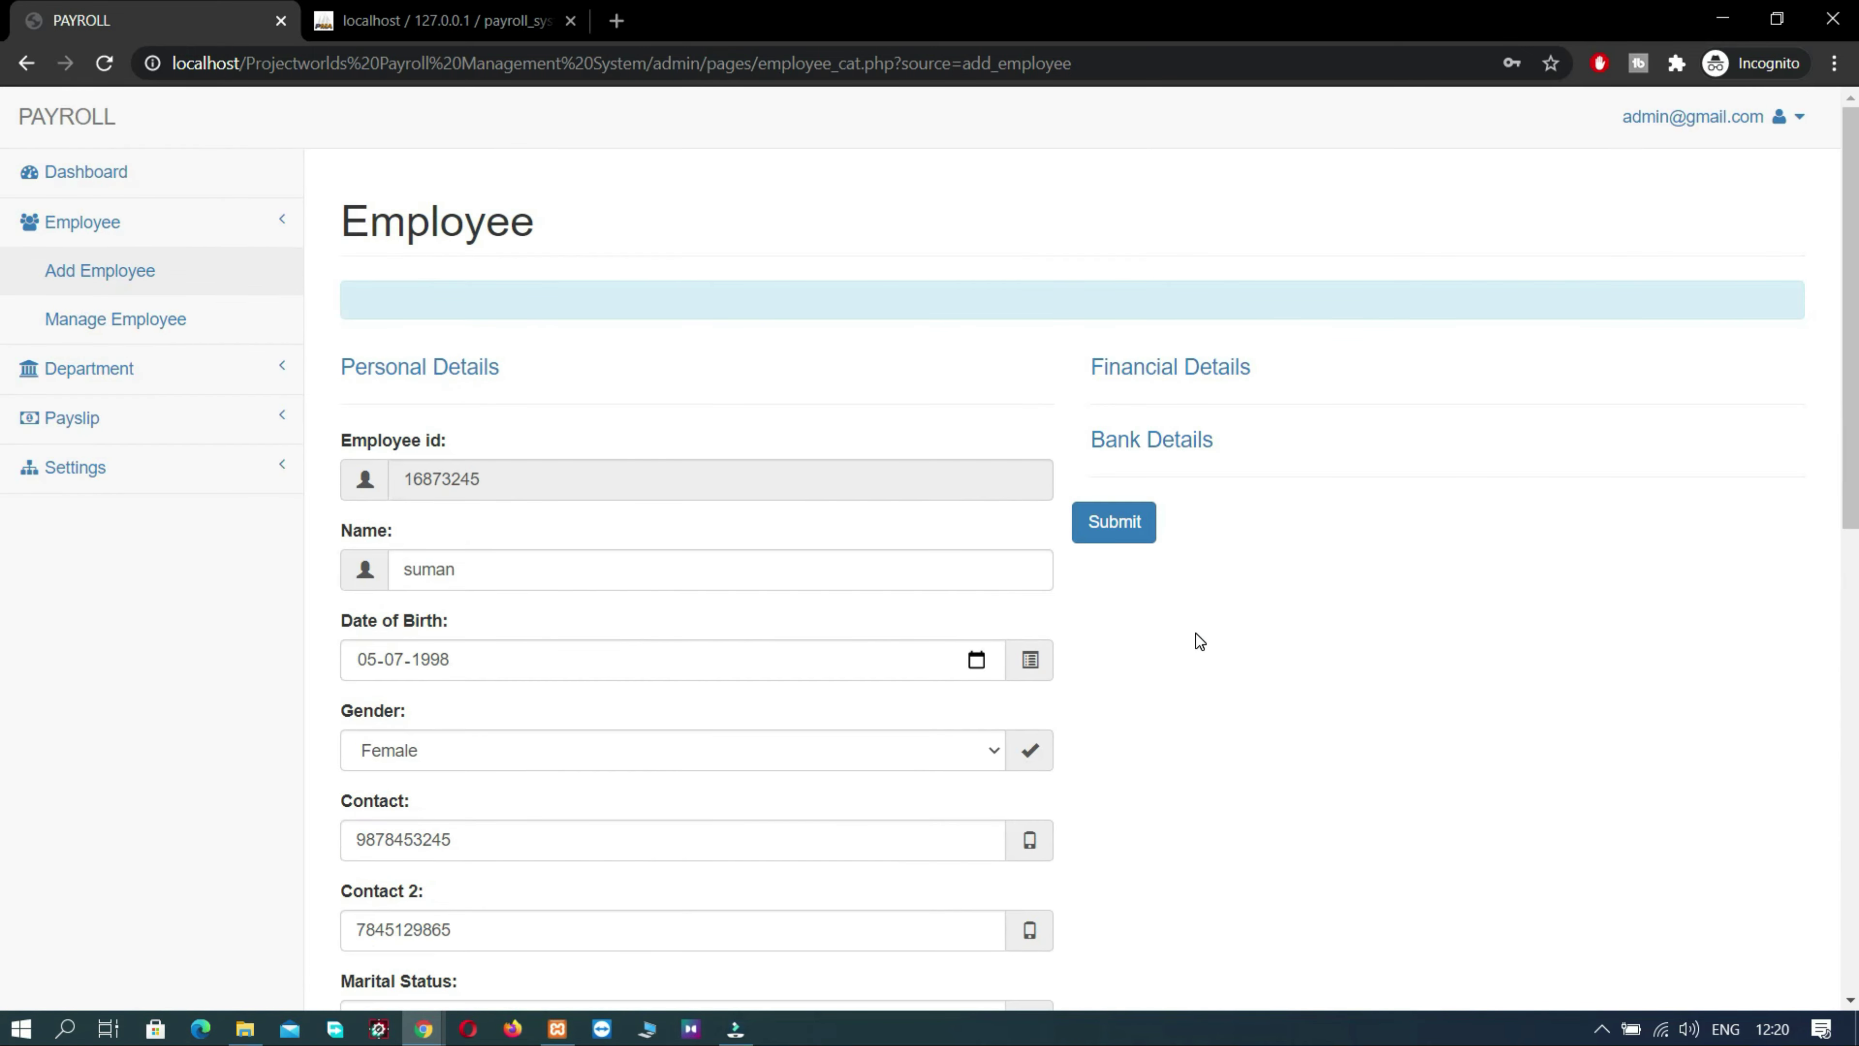
{"action": "left_click", "coordinate": [1182, 373]}
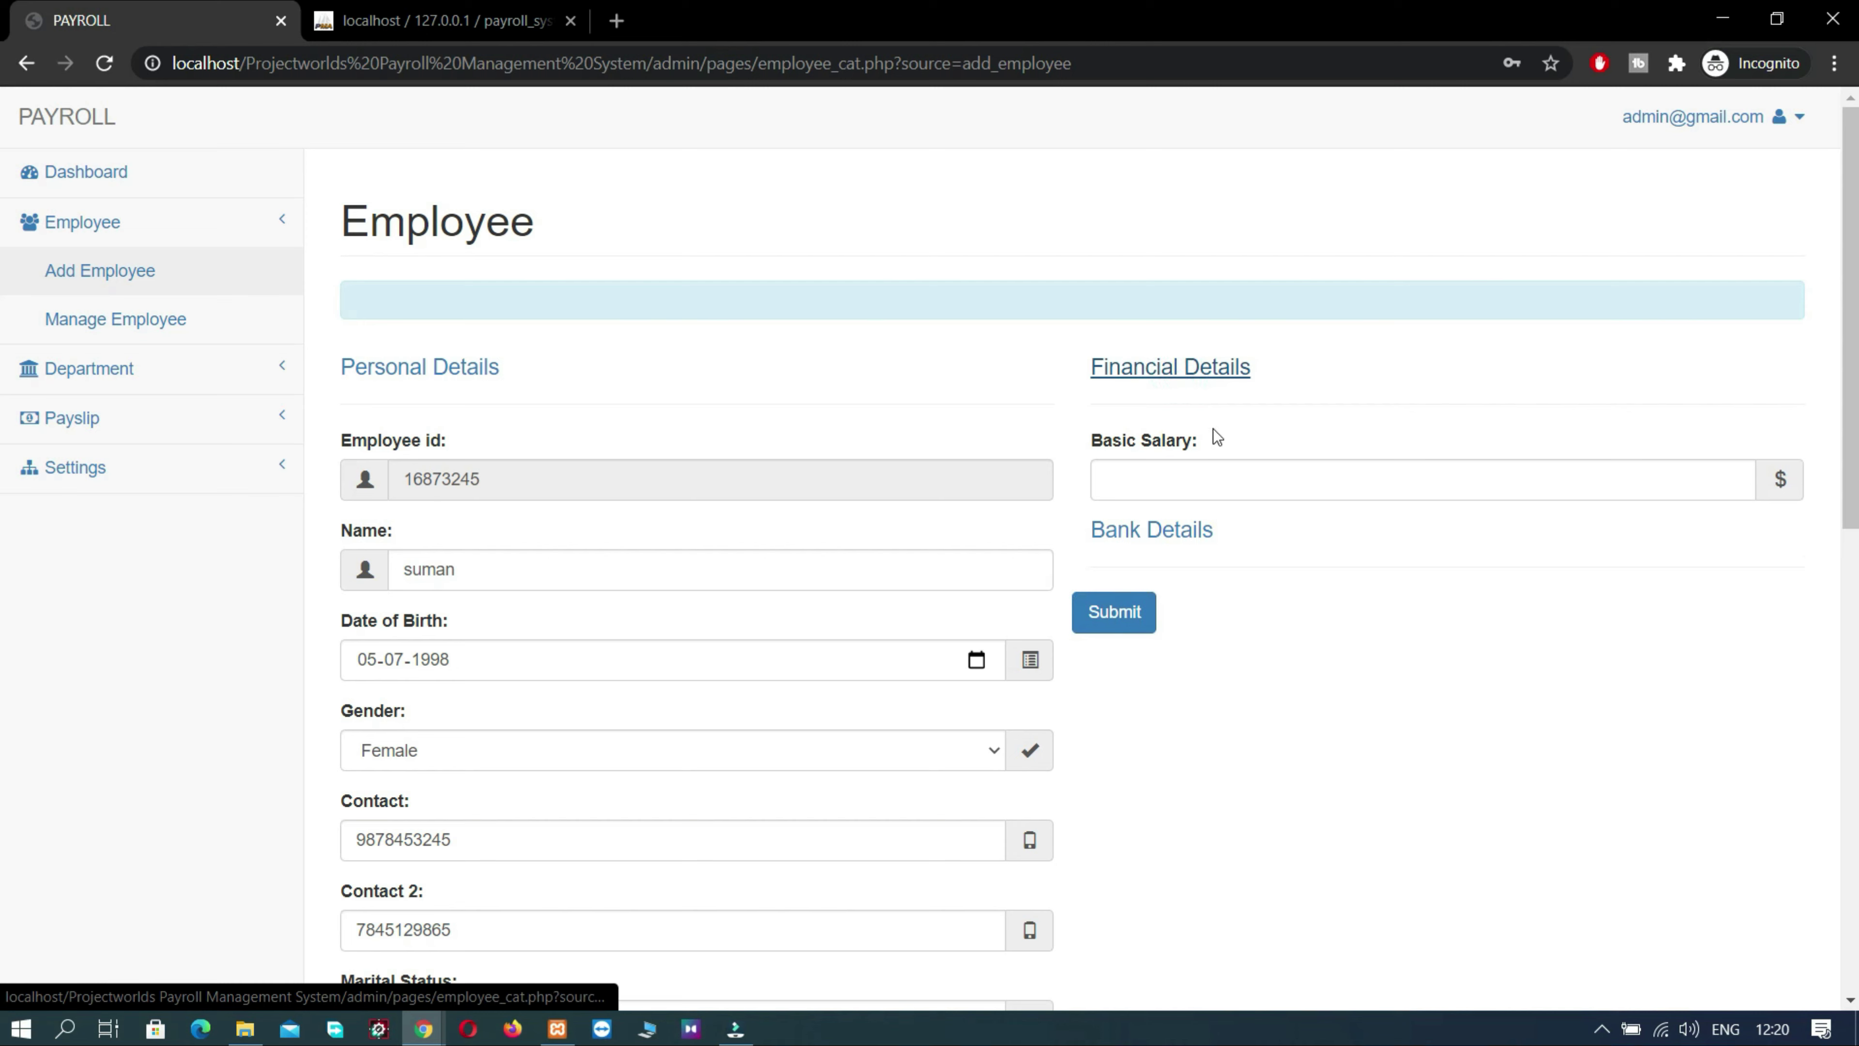
{"action": "left_click", "coordinate": [1235, 481]}
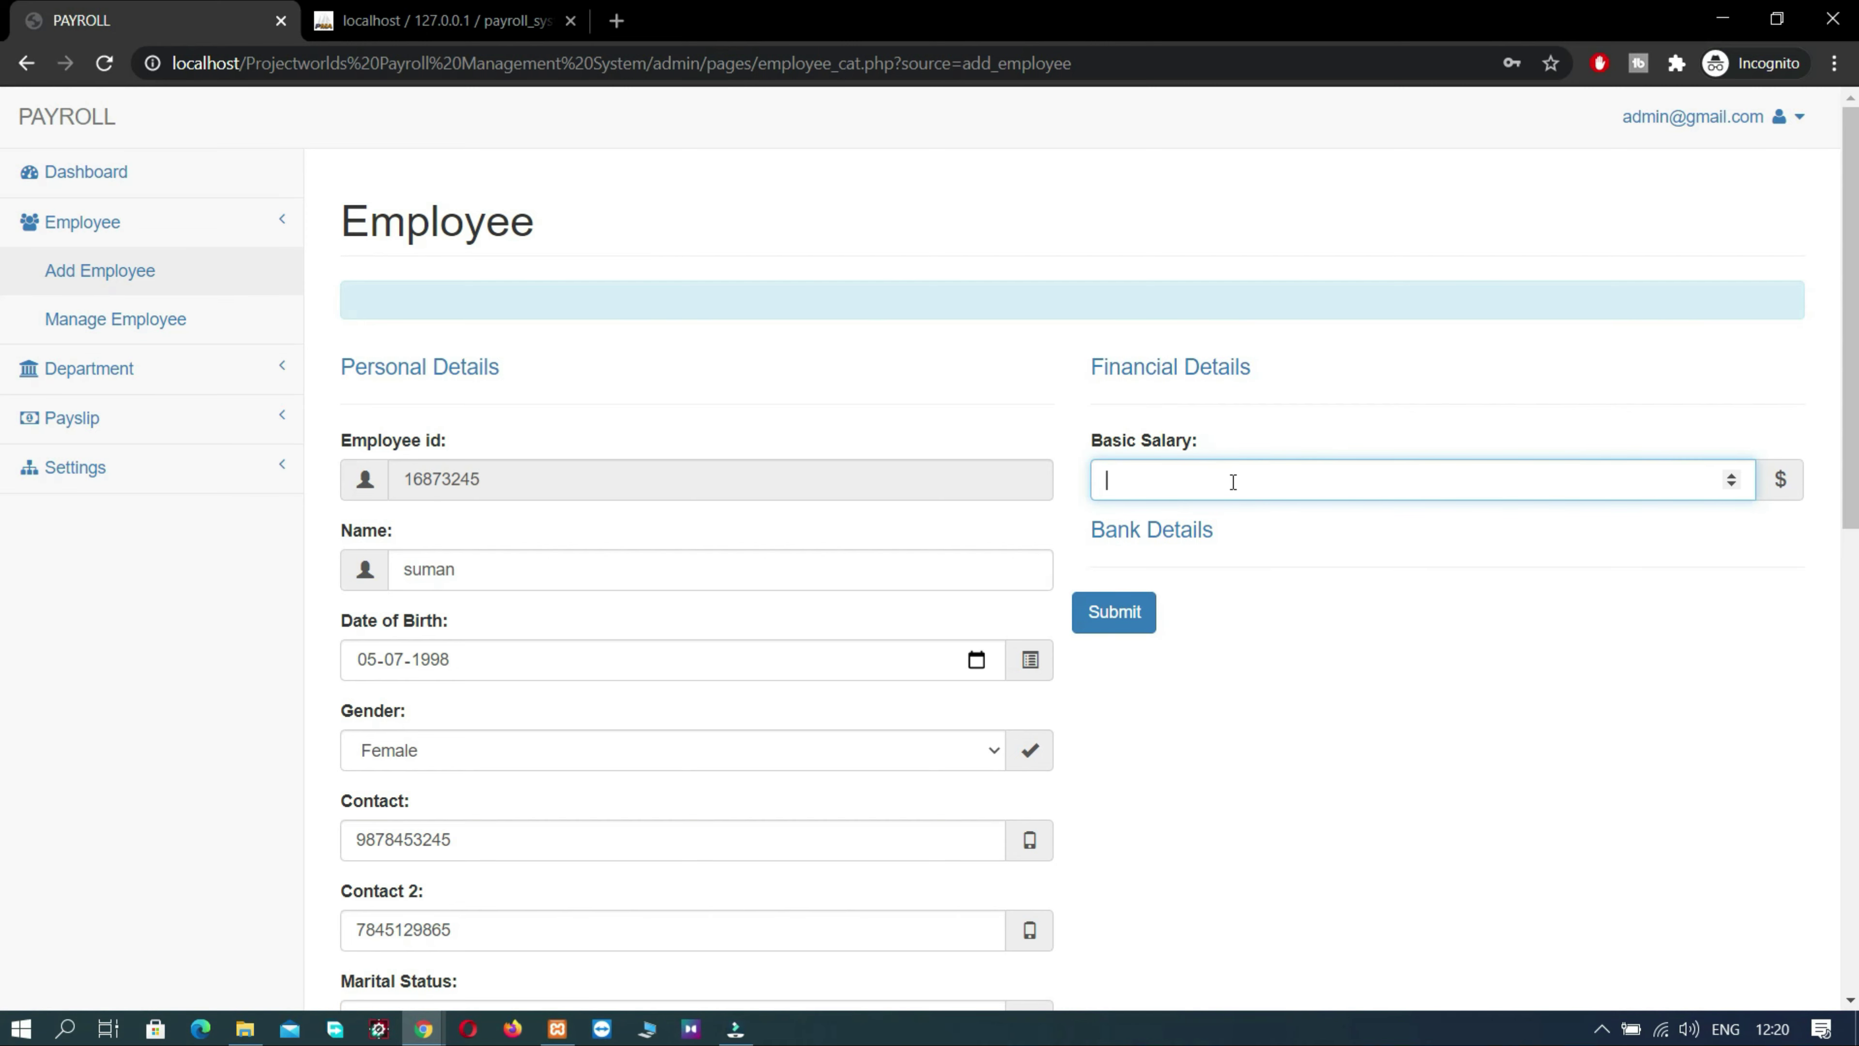
{"action": "type", "text": "20000"}
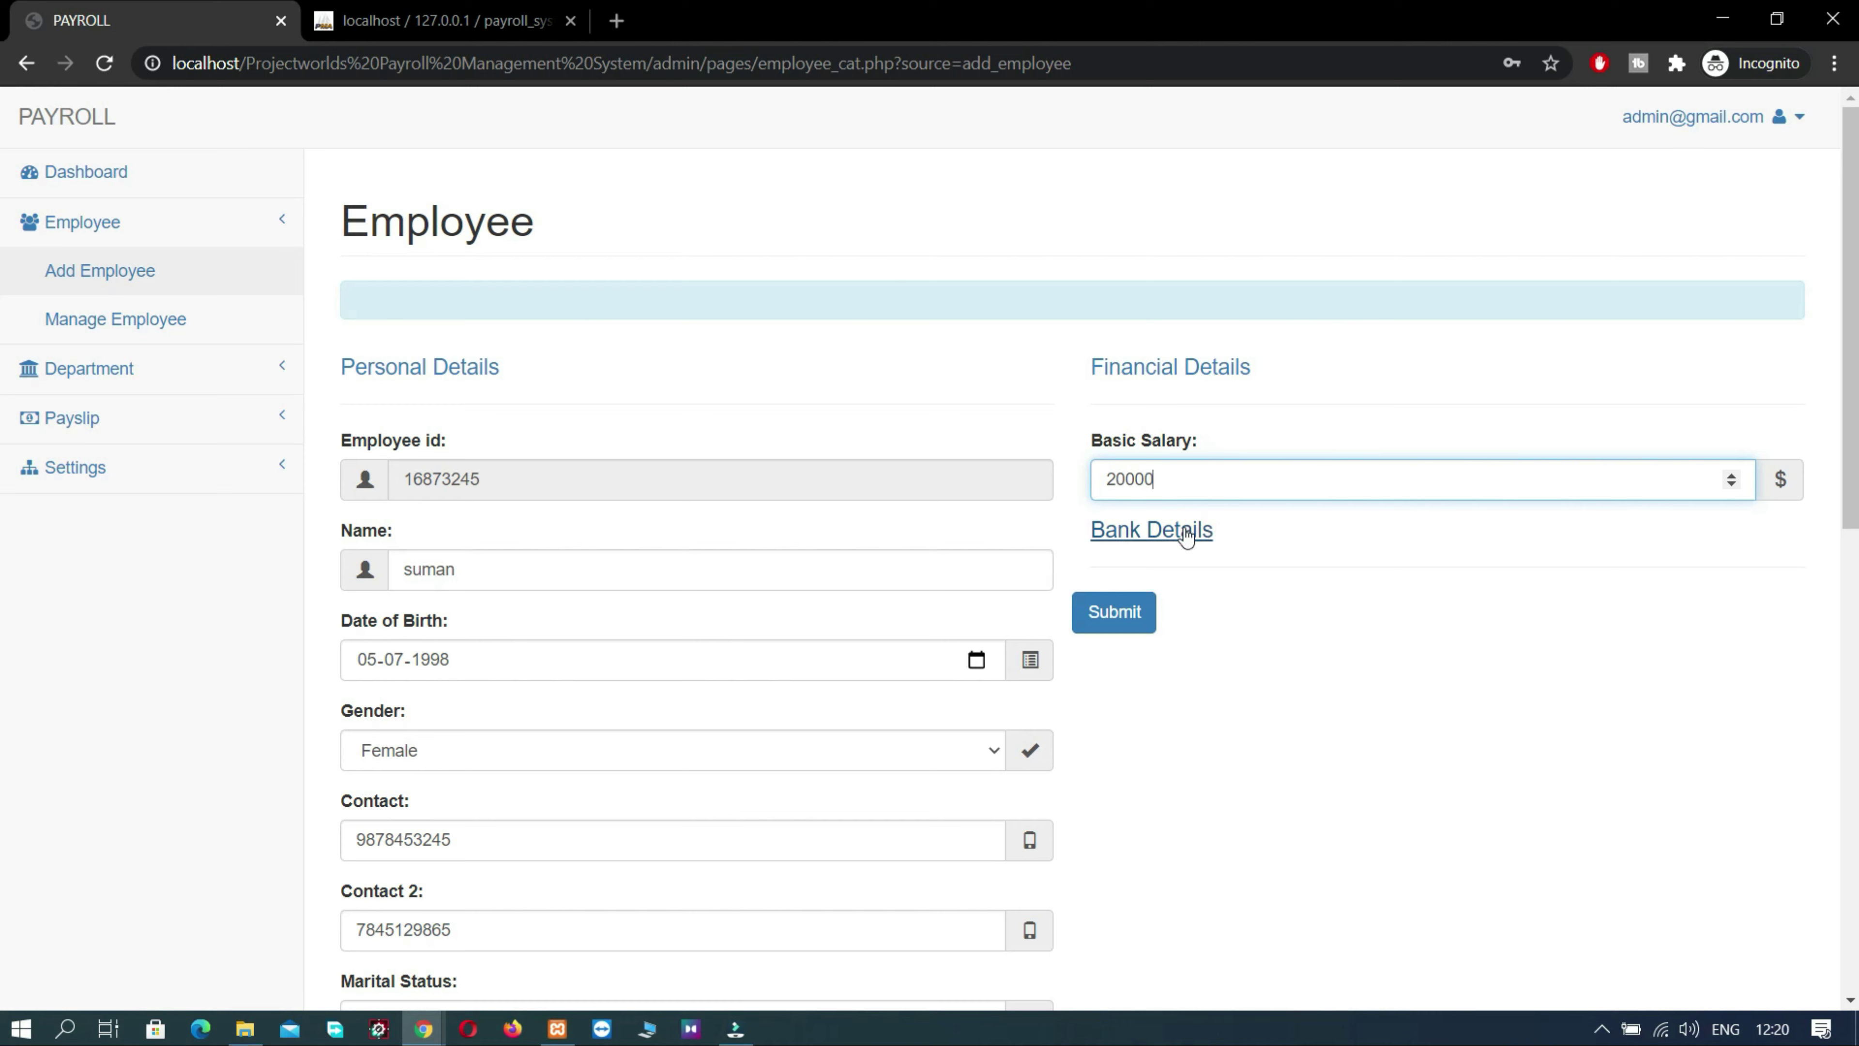
- Fill in the bank account holder's name and the bank account number
{"action": "left_click", "coordinate": [1176, 540]}
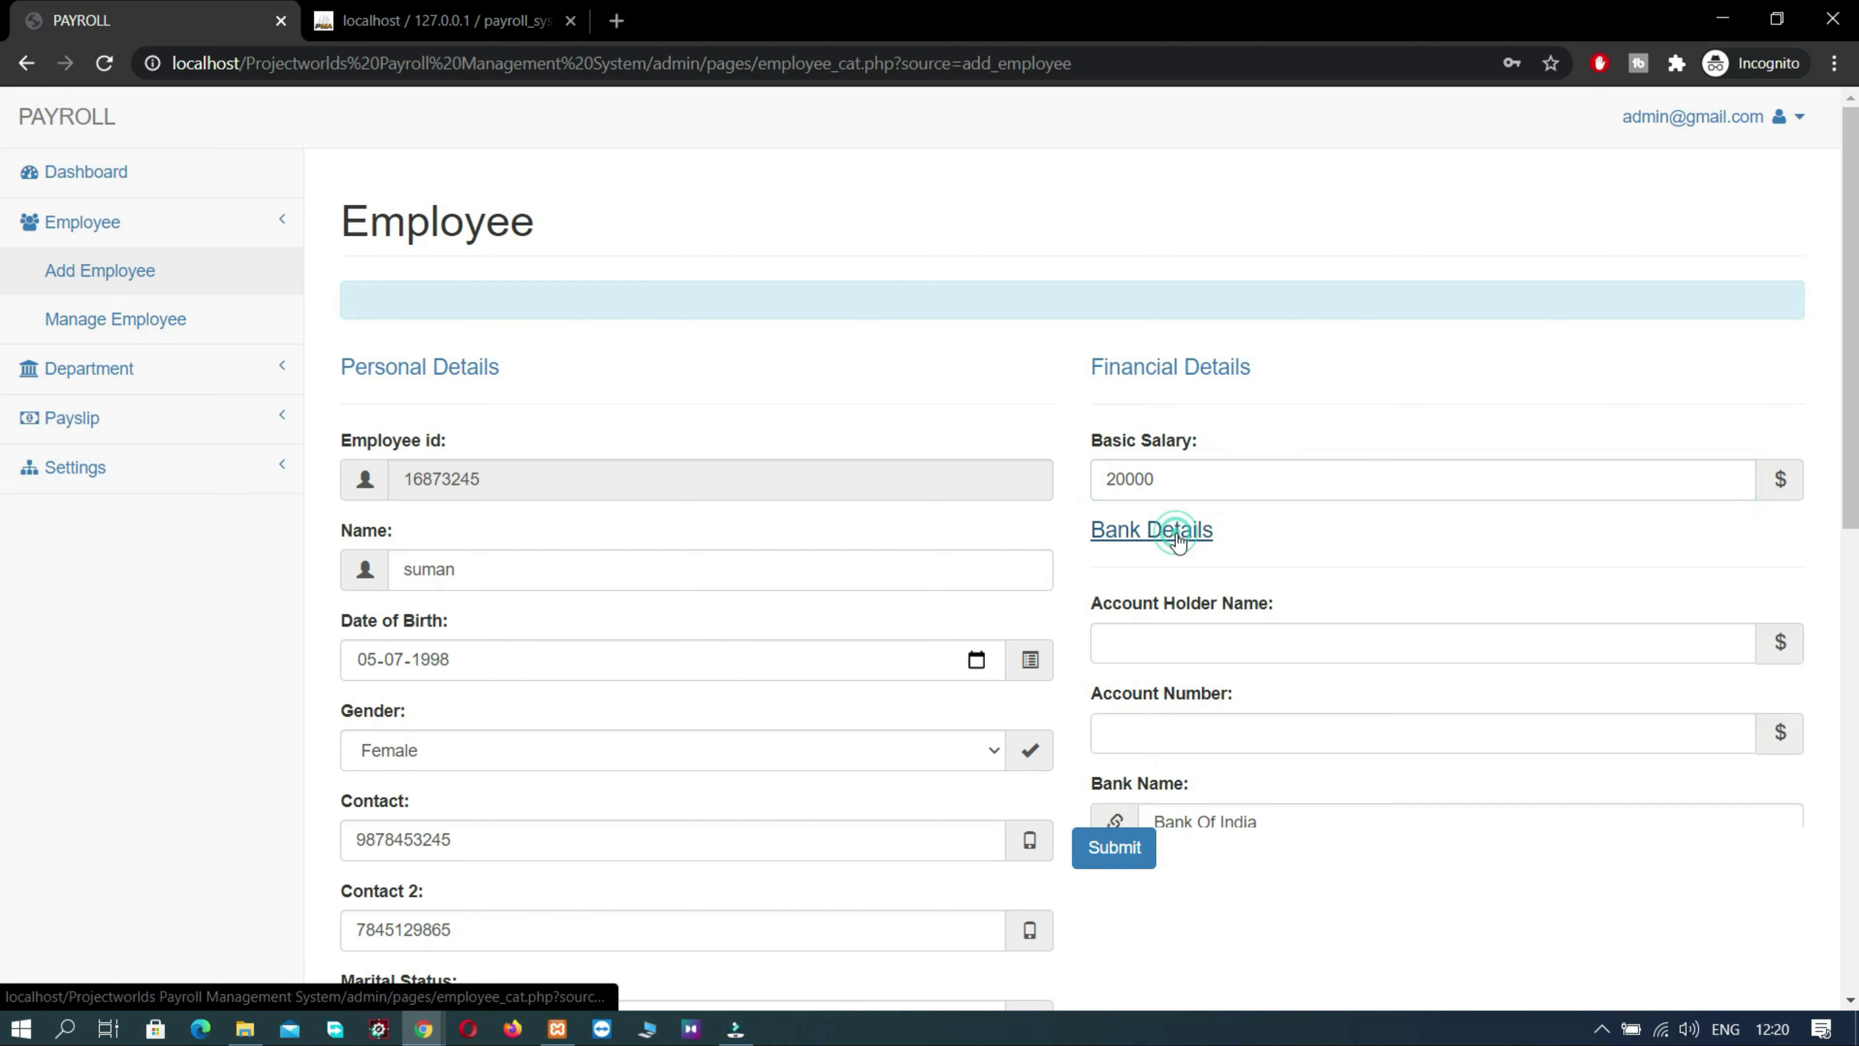
{"action": "left_click", "coordinate": [1169, 649]}
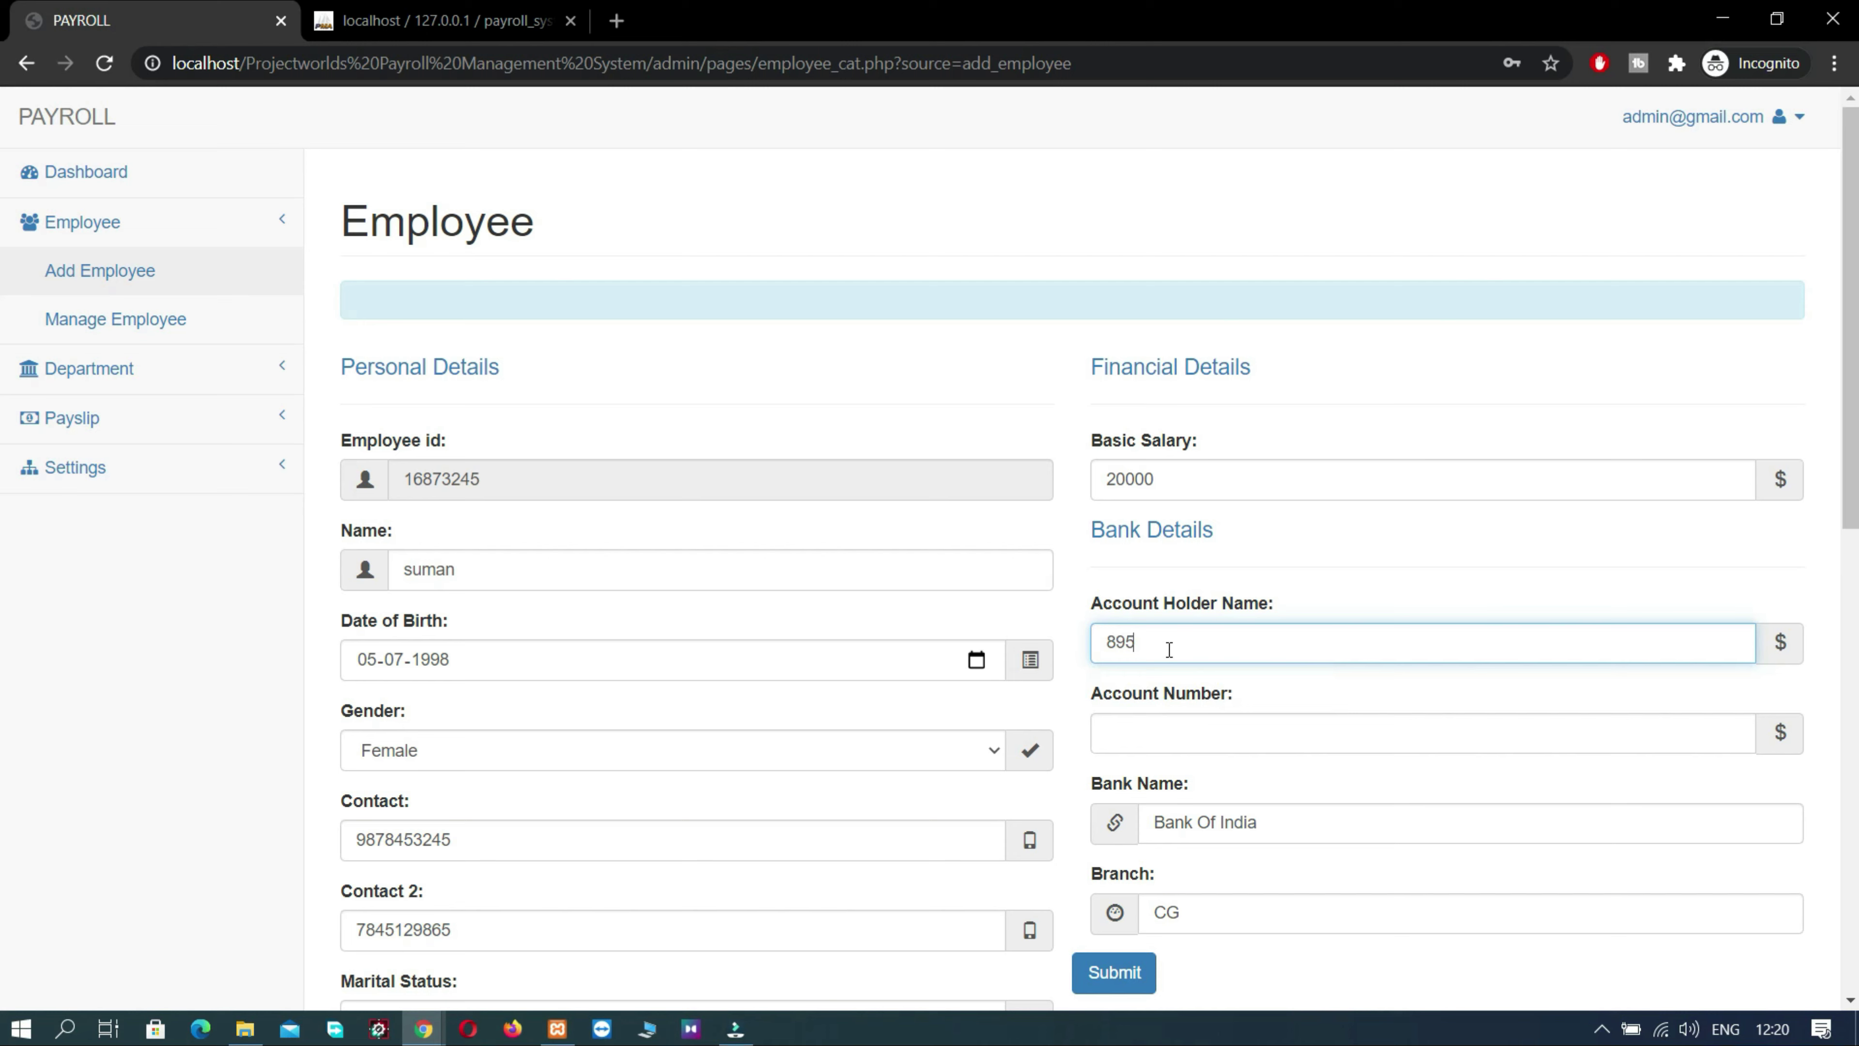
{"action": "left_click", "coordinate": [1159, 724]}
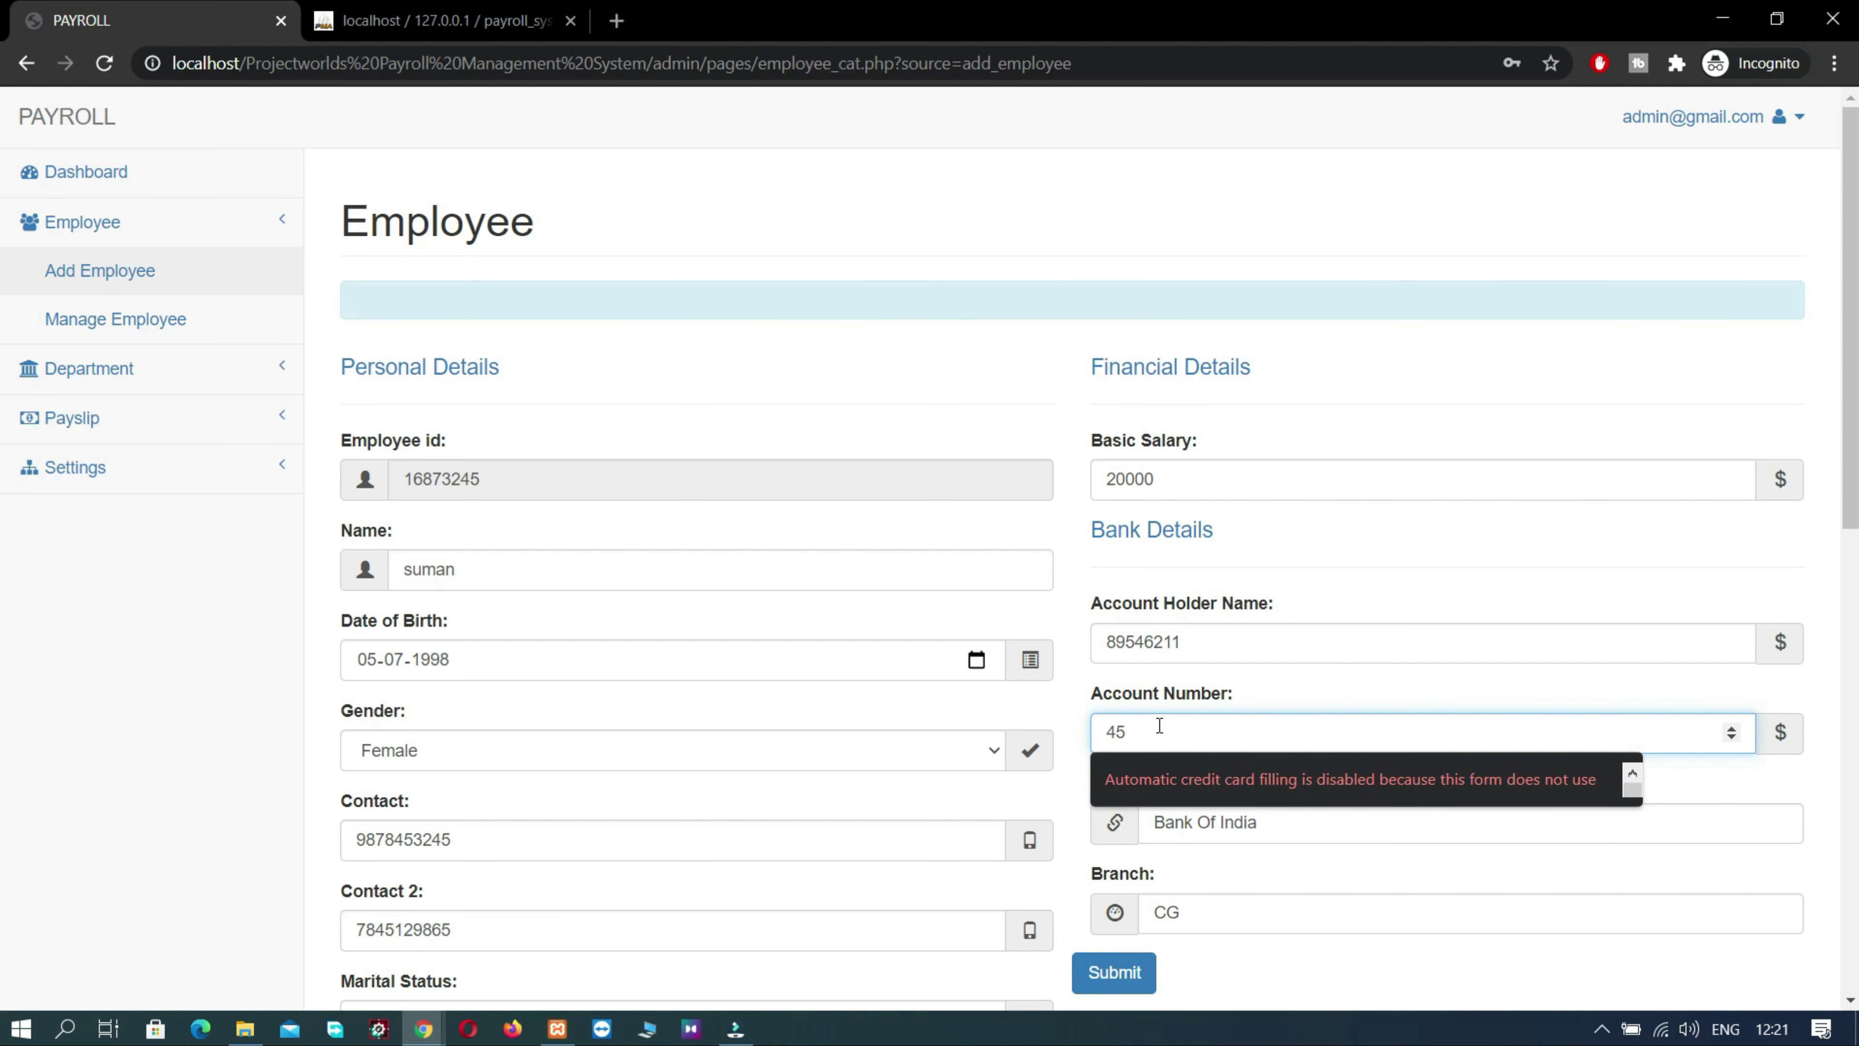
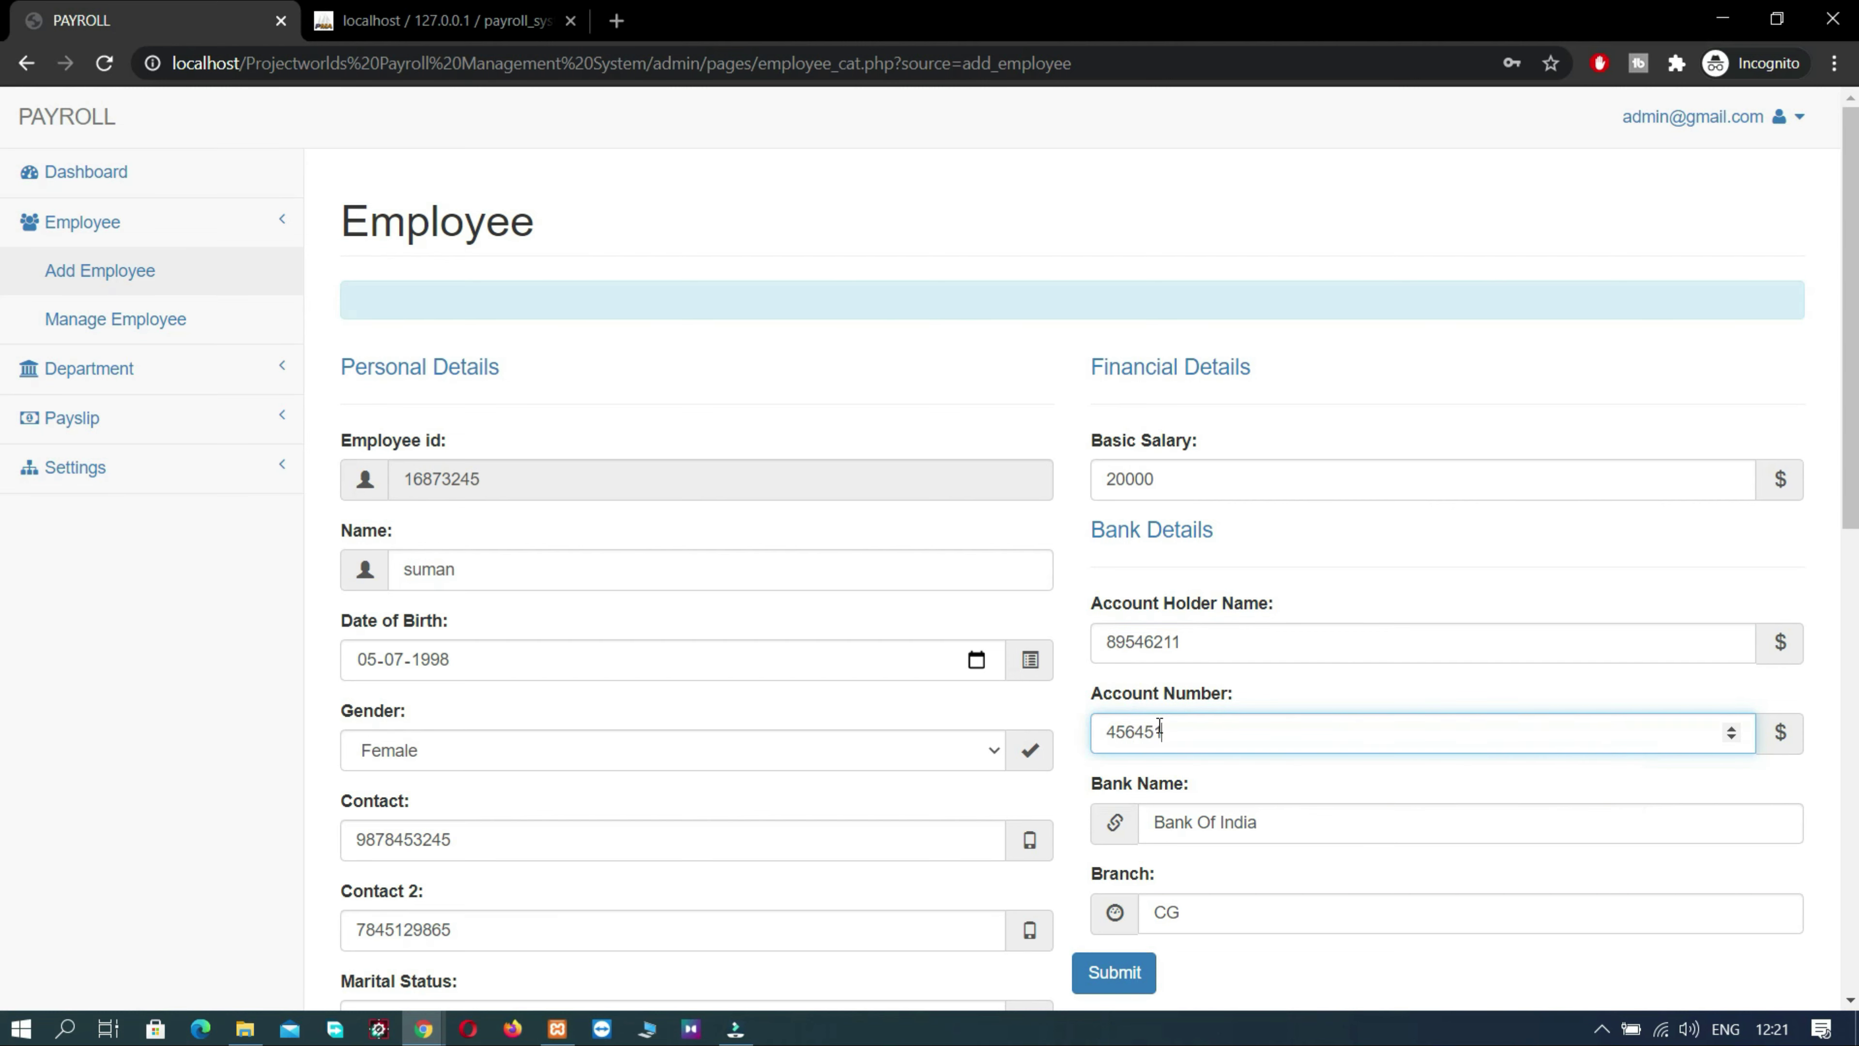
{"action": "left_click", "coordinate": [1222, 654]}
{"action": "key", "text": "BackSpace"}
{"action": "key", "text": "BackSpace"}
{"action": "key", "text": "BackSpace"}
{"action": "key", "text": "BackSpace"}
{"action": "key", "text": "BackSpace"}
{"action": "key", "text": "BackSpace"}
{"action": "key", "text": "BackSpace"}
{"action": "key", "text": "BackSpace"}
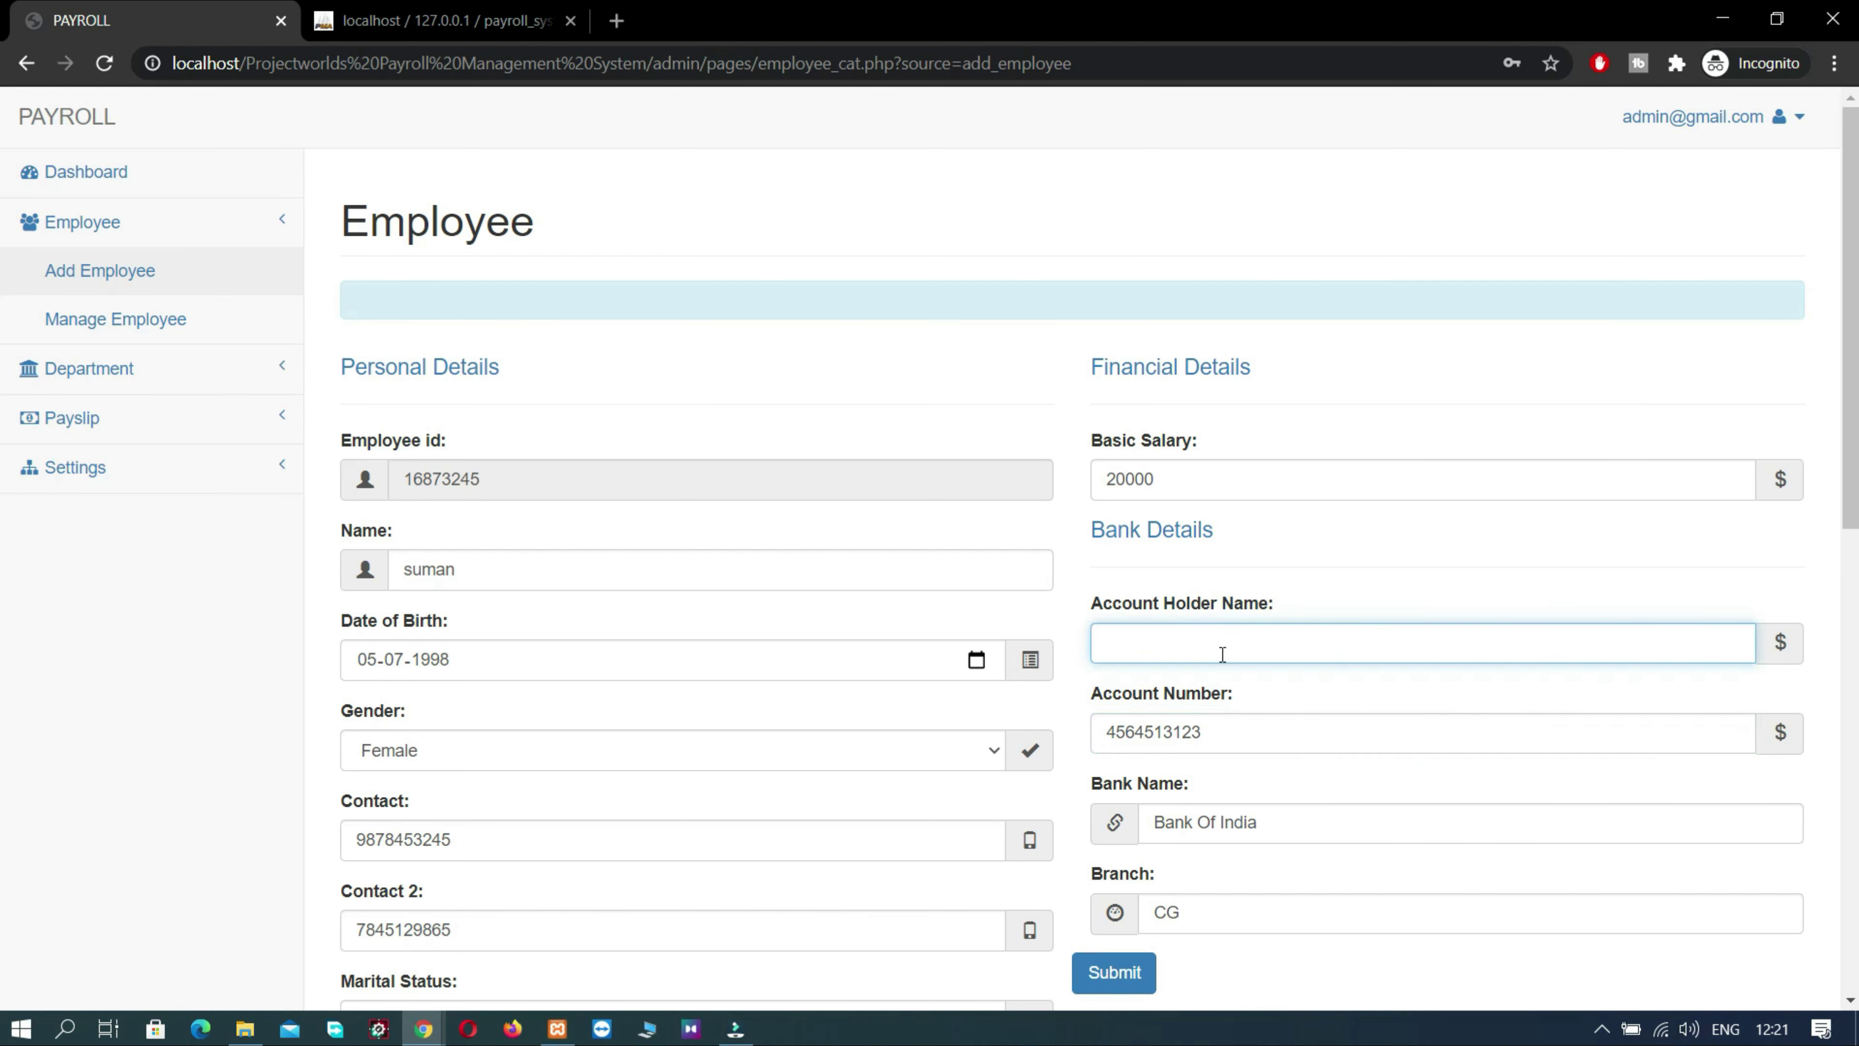
- Complete the bank branch details and submit the new employee record
{"action": "scroll", "coordinate": [1222, 654], "scroll_direction": "down", "scroll_amount": 2}
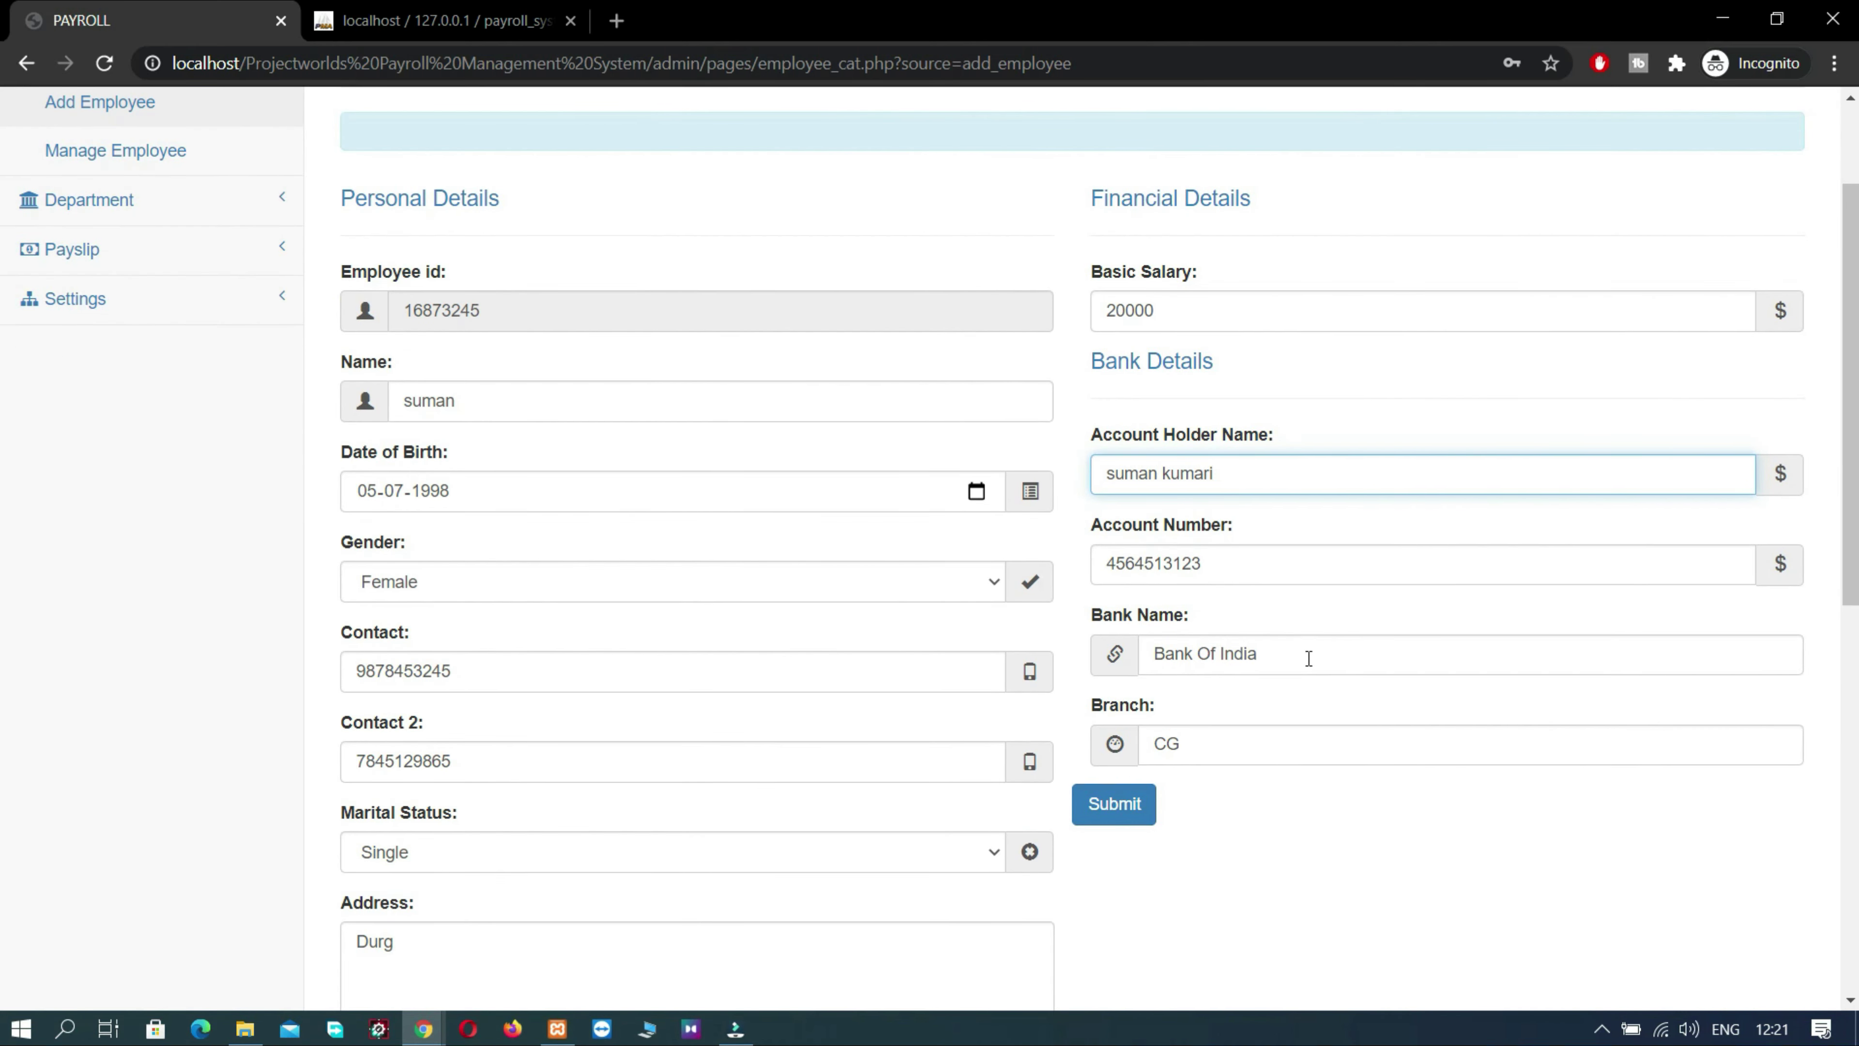
{"action": "left_click", "coordinate": [1309, 660]}
{"action": "left_click", "coordinate": [1235, 754]}
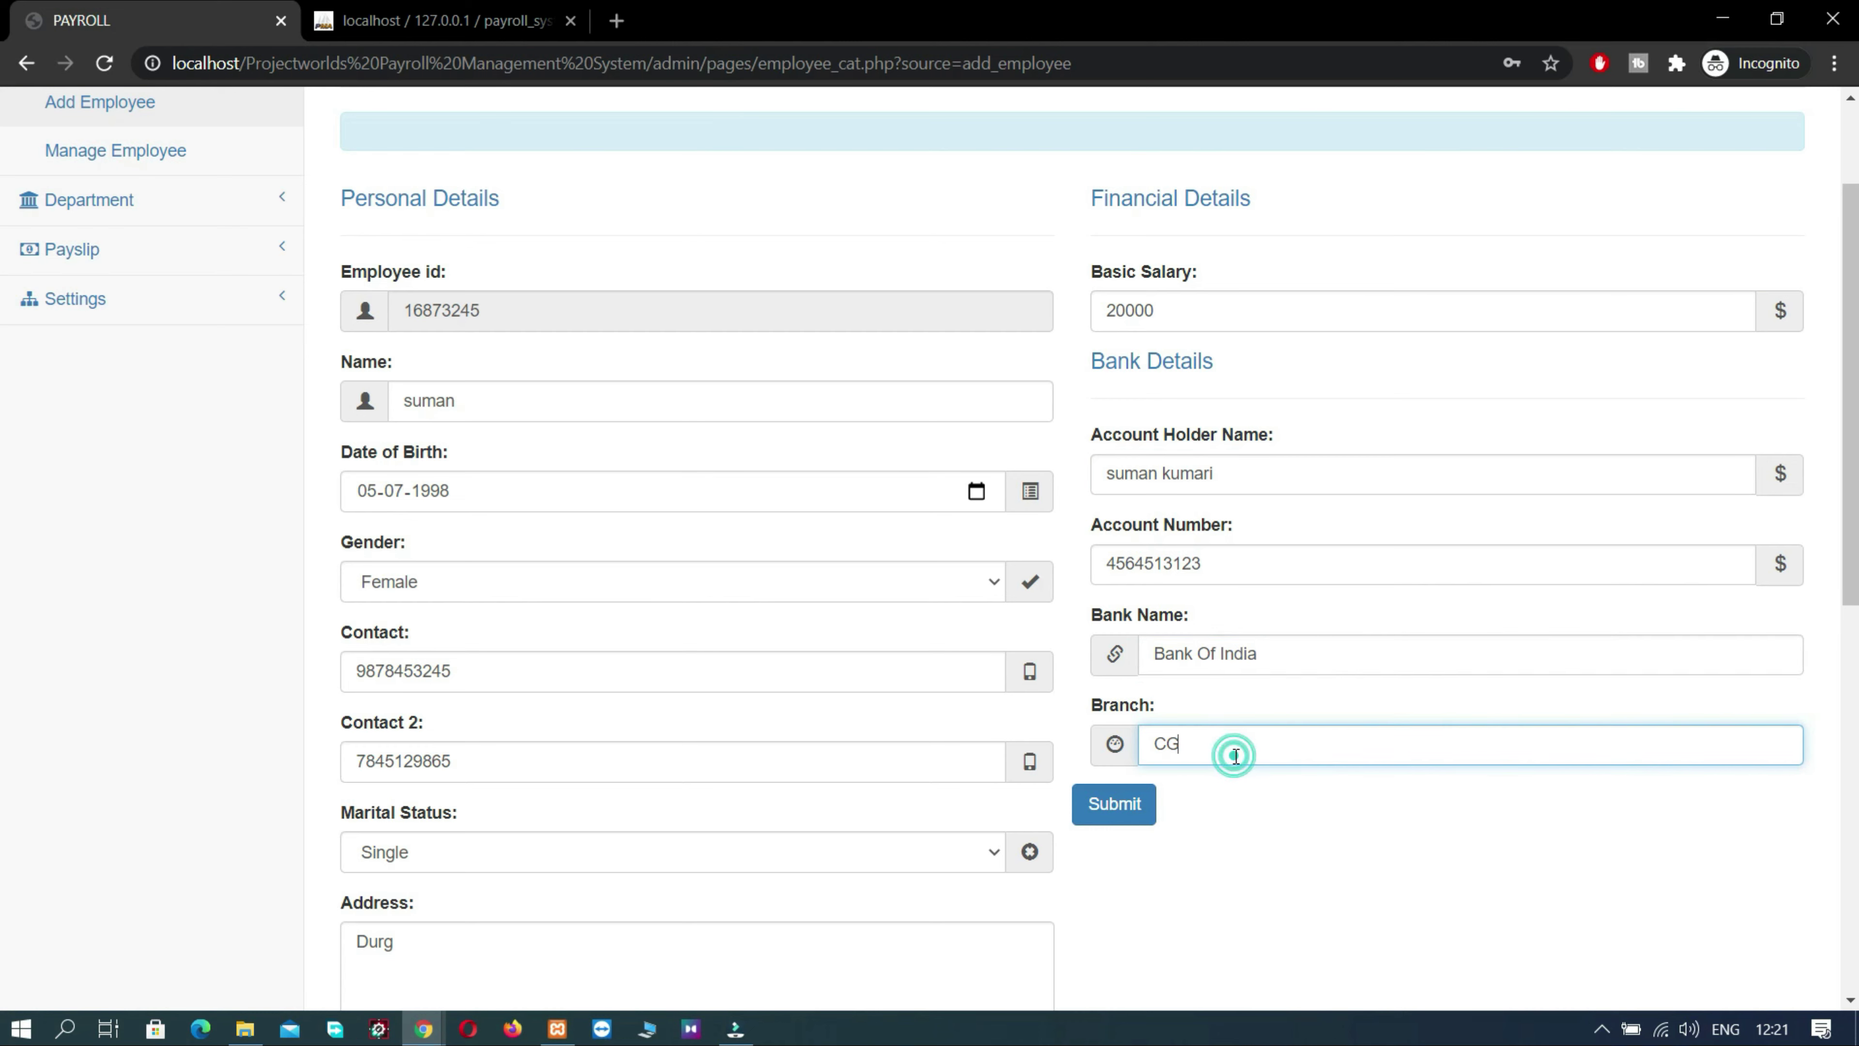
{"action": "left_click", "coordinate": [1133, 805]}
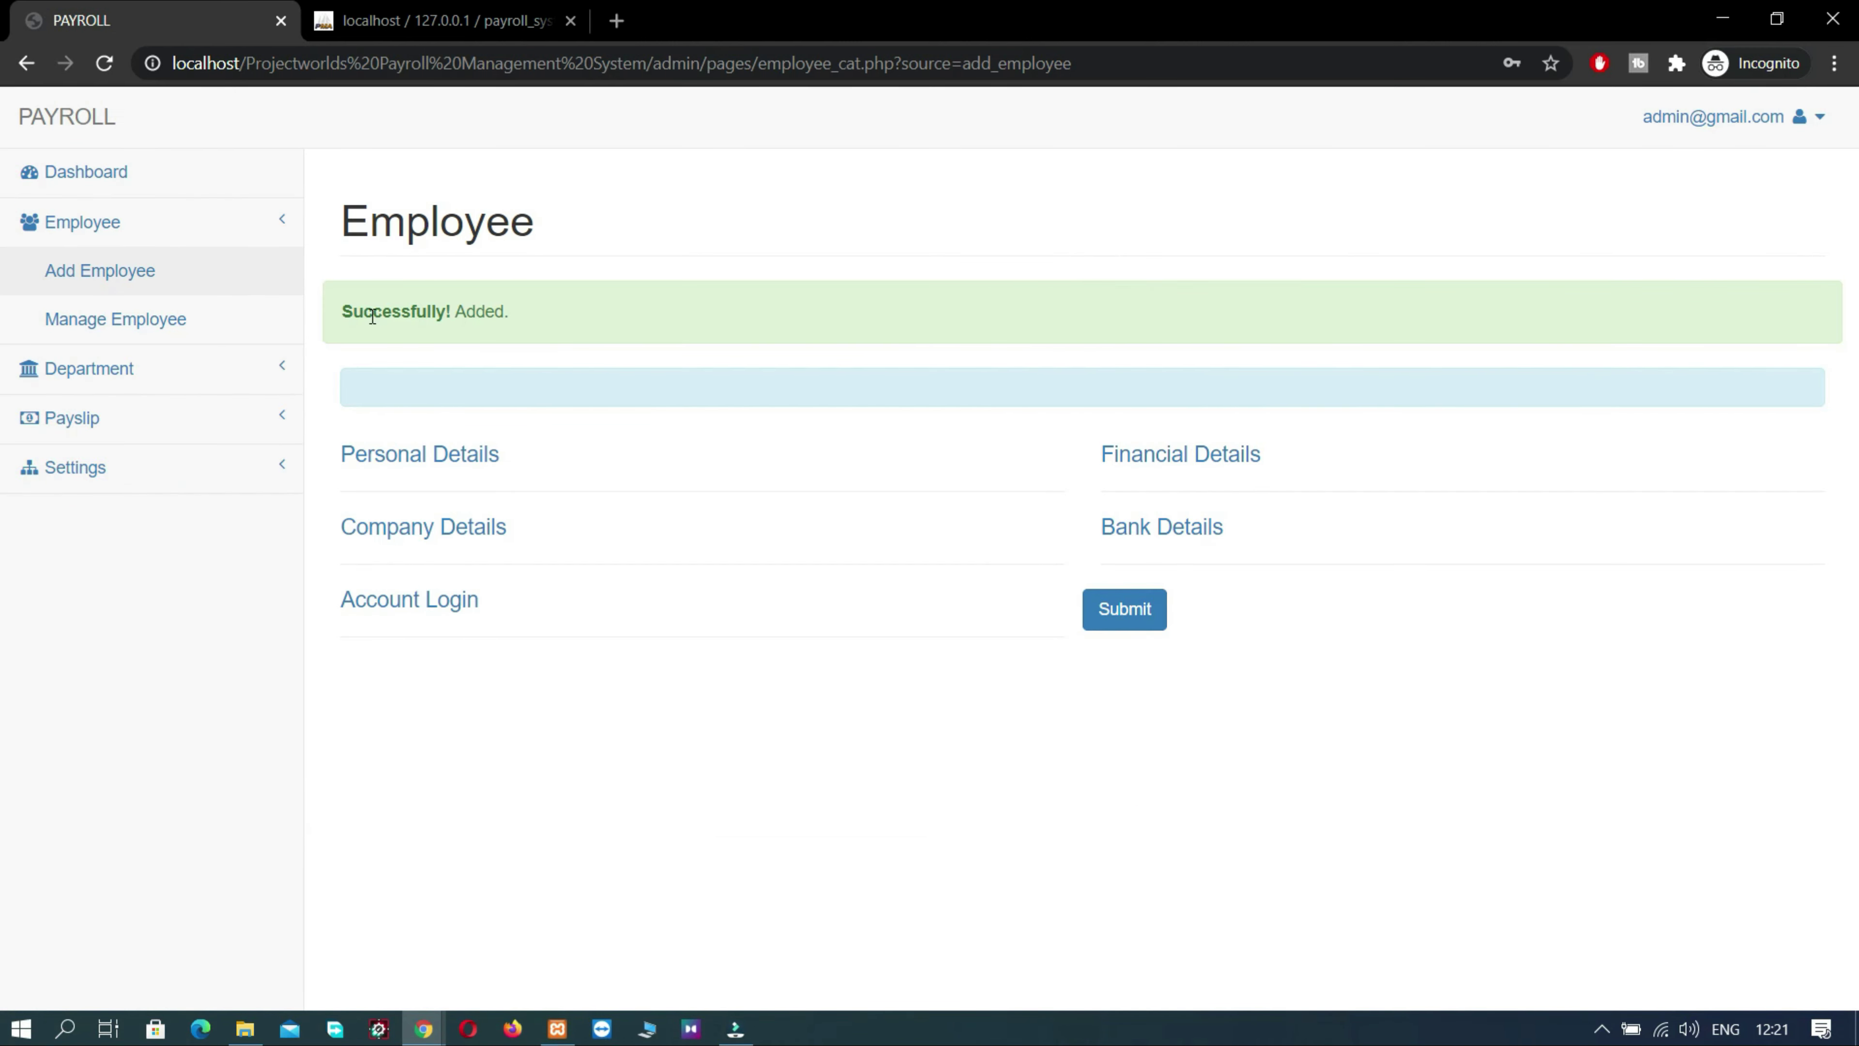
- Open suman's record from the Manage Employee list
{"action": "left_click_drag", "start_coordinate": [586, 311], "coordinate": [274, 320]}
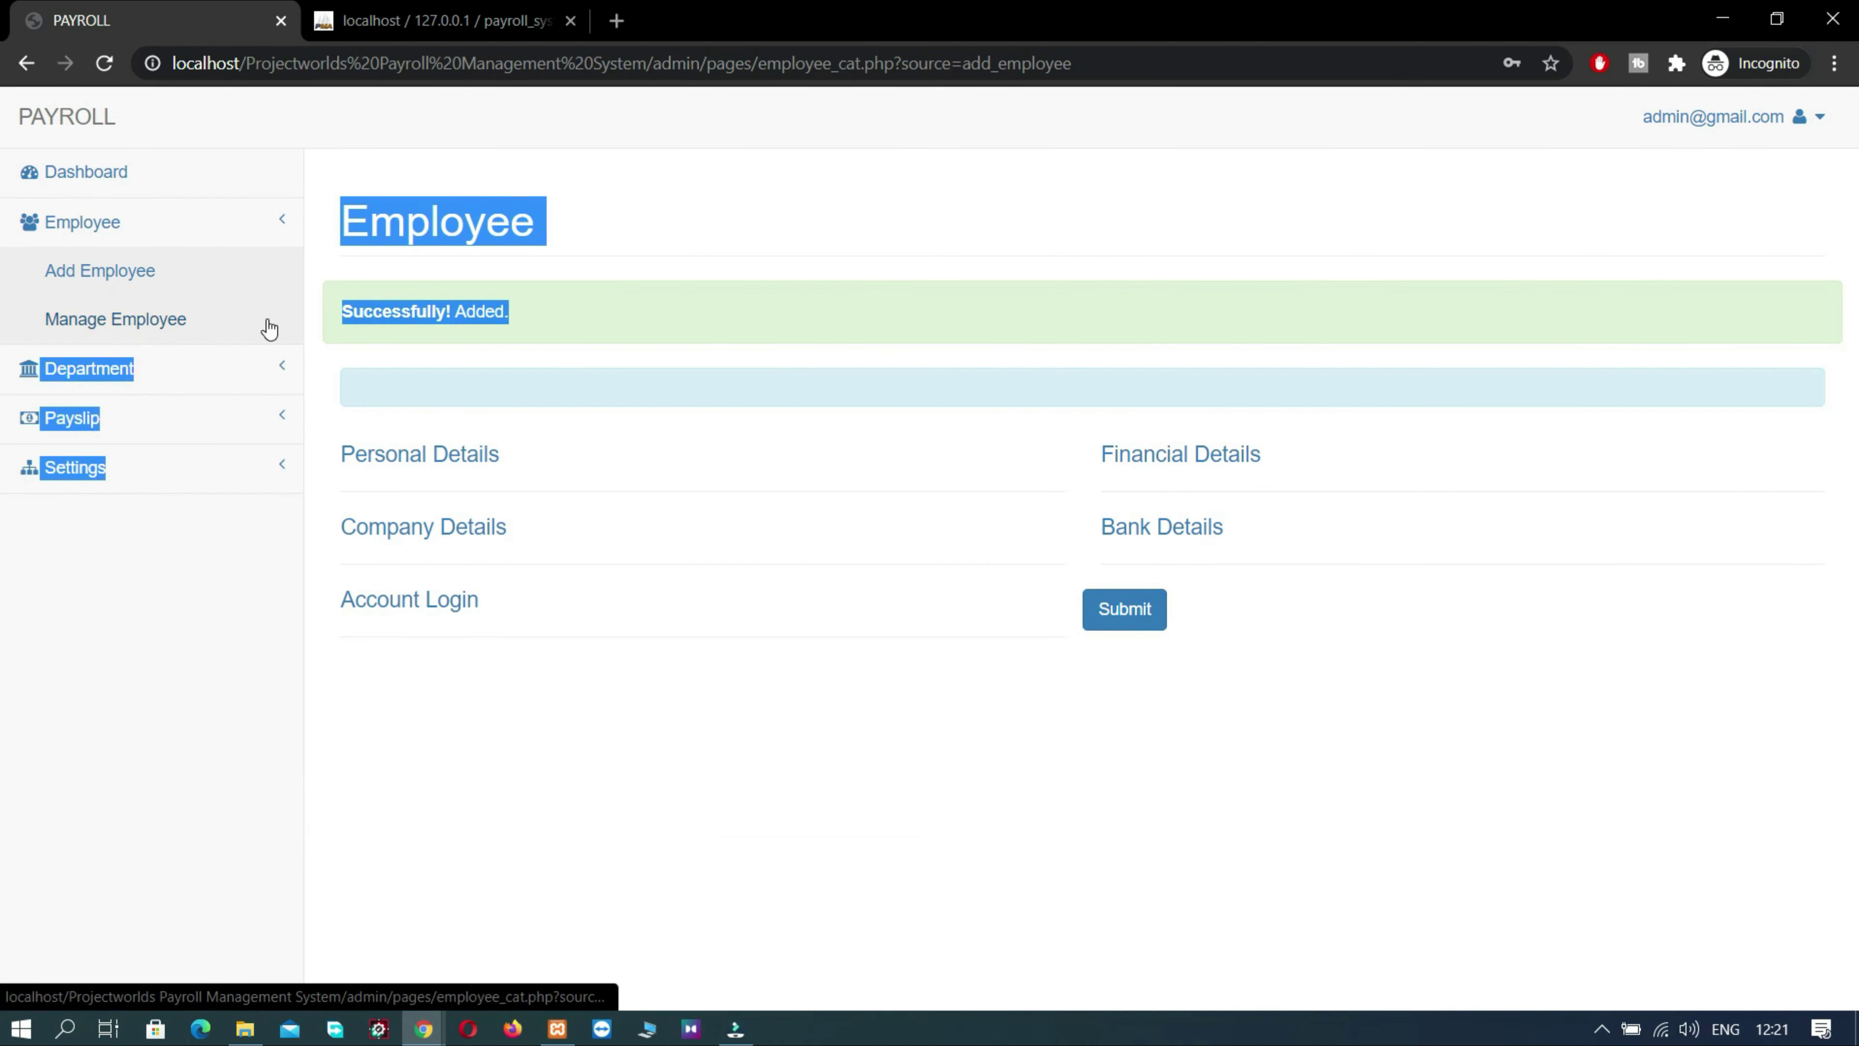
{"action": "left_click", "coordinate": [106, 323]}
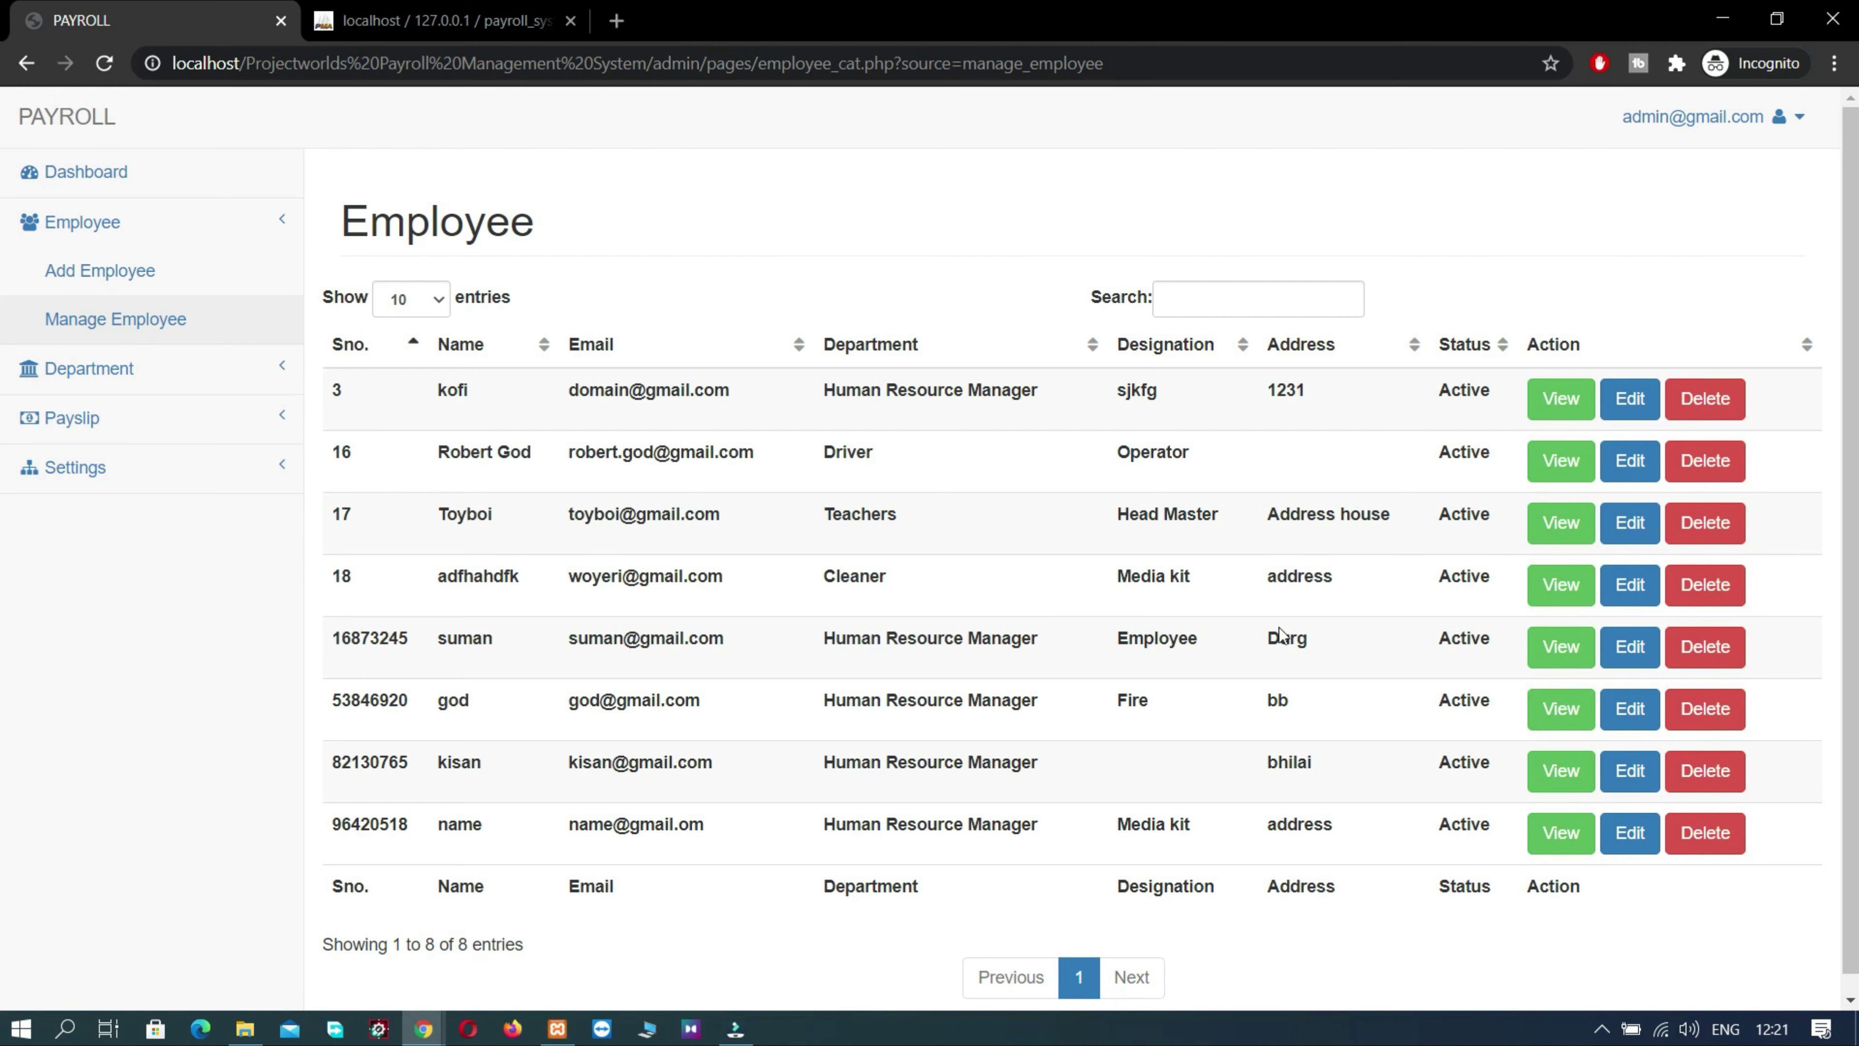
{"action": "left_click", "coordinate": [1566, 647]}
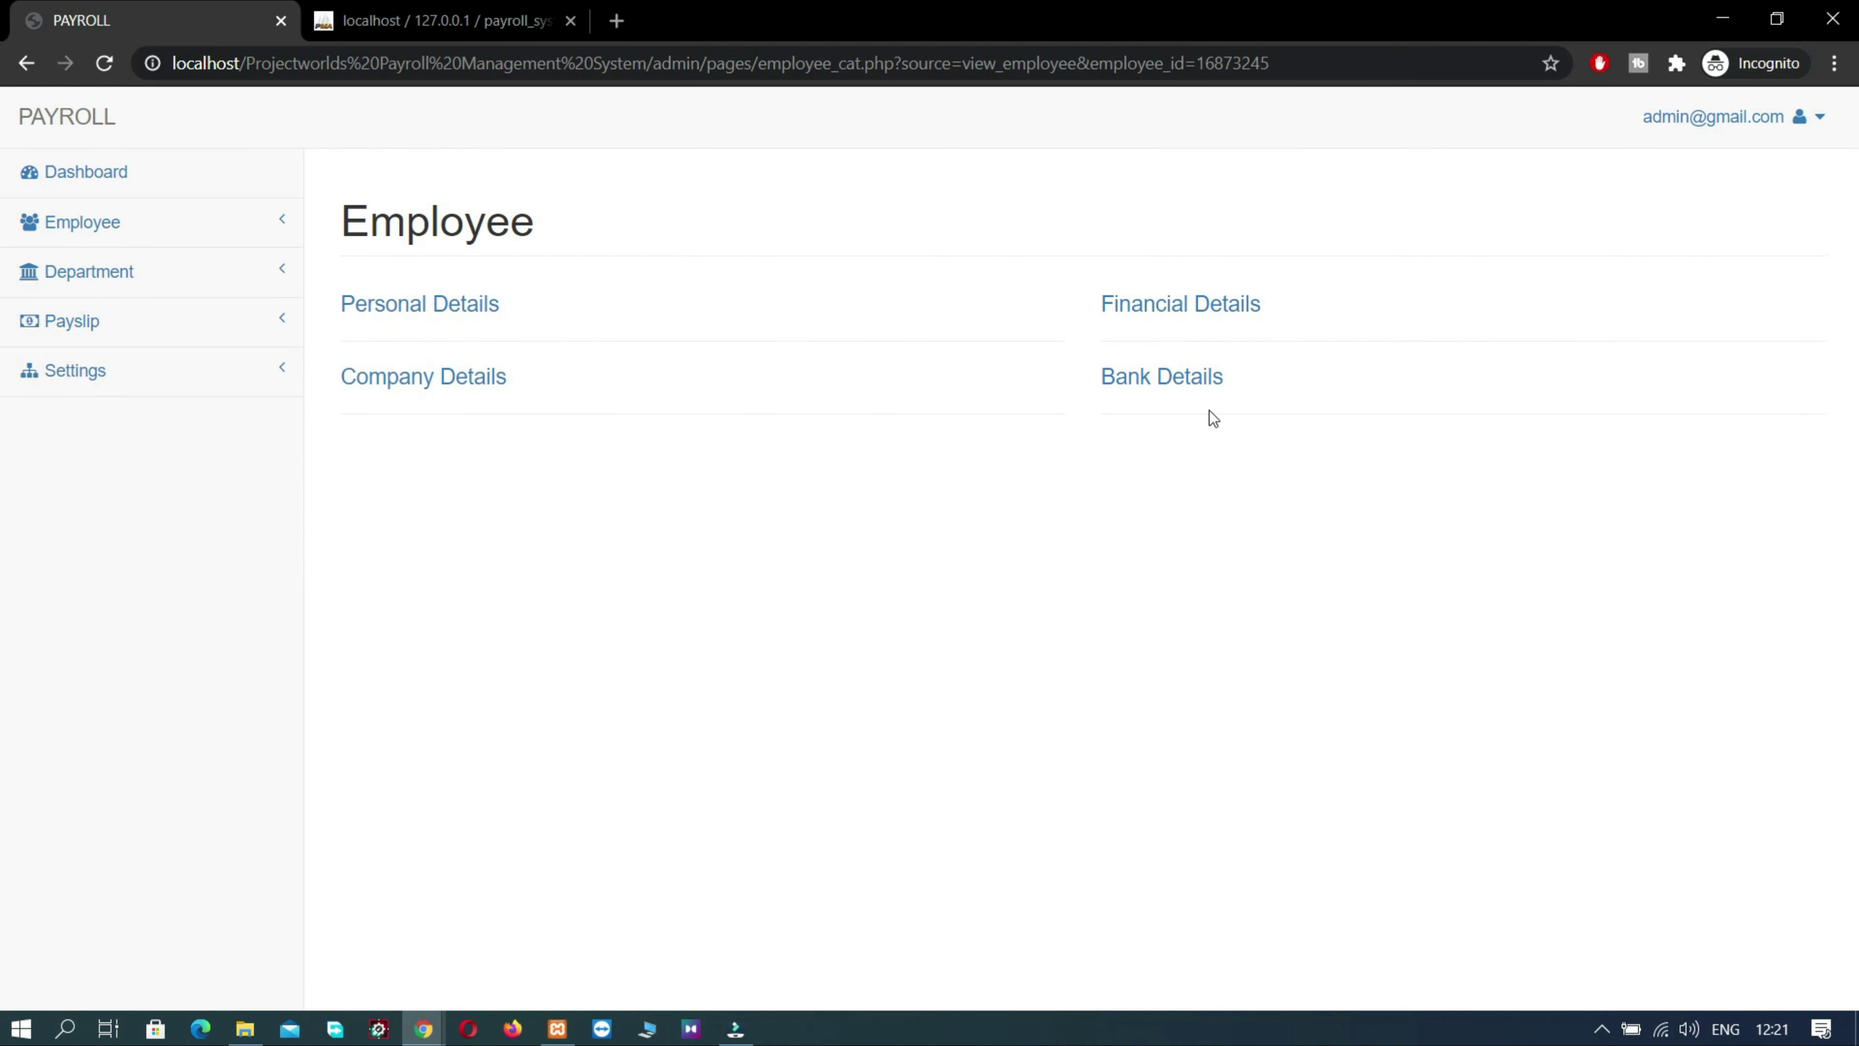
- Expand and collapse the bank, financial, company and personal details sections in turn
{"action": "left_click", "coordinate": [1162, 375]}
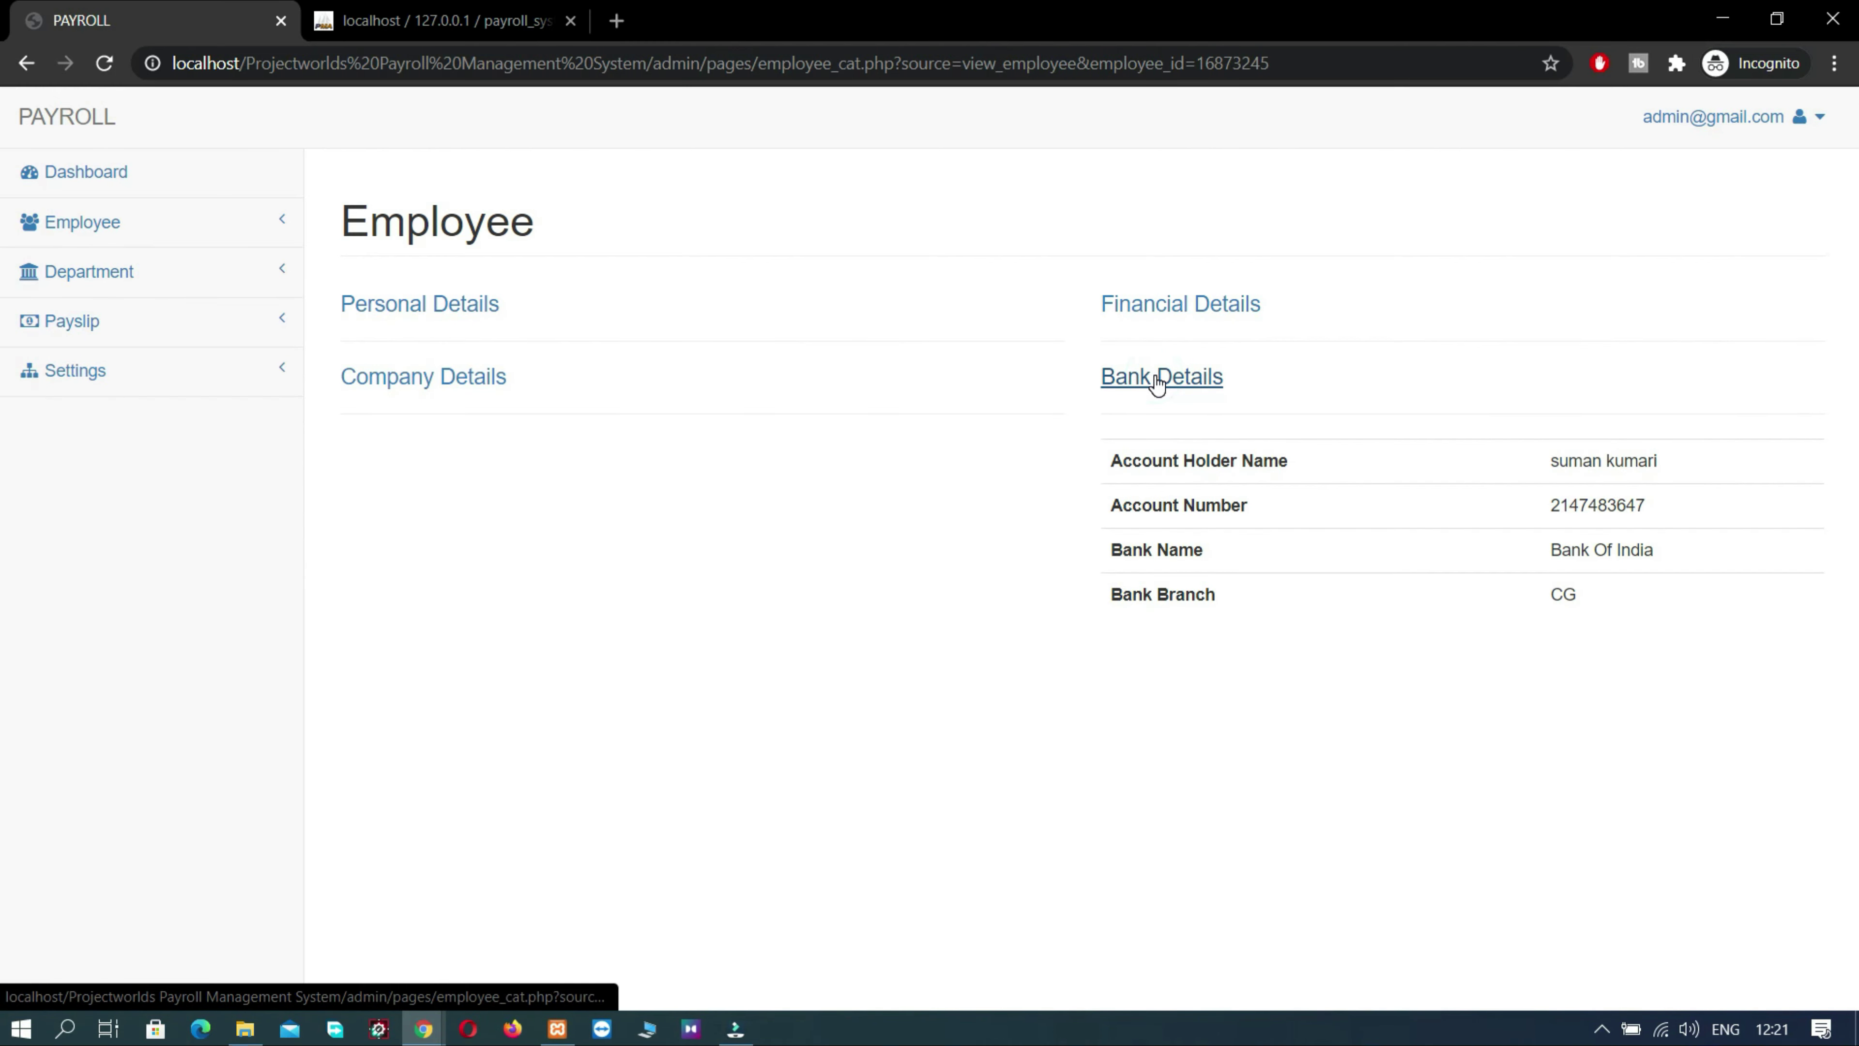
{"action": "left_click", "coordinate": [1156, 381]}
{"action": "left_click", "coordinate": [1154, 304]}
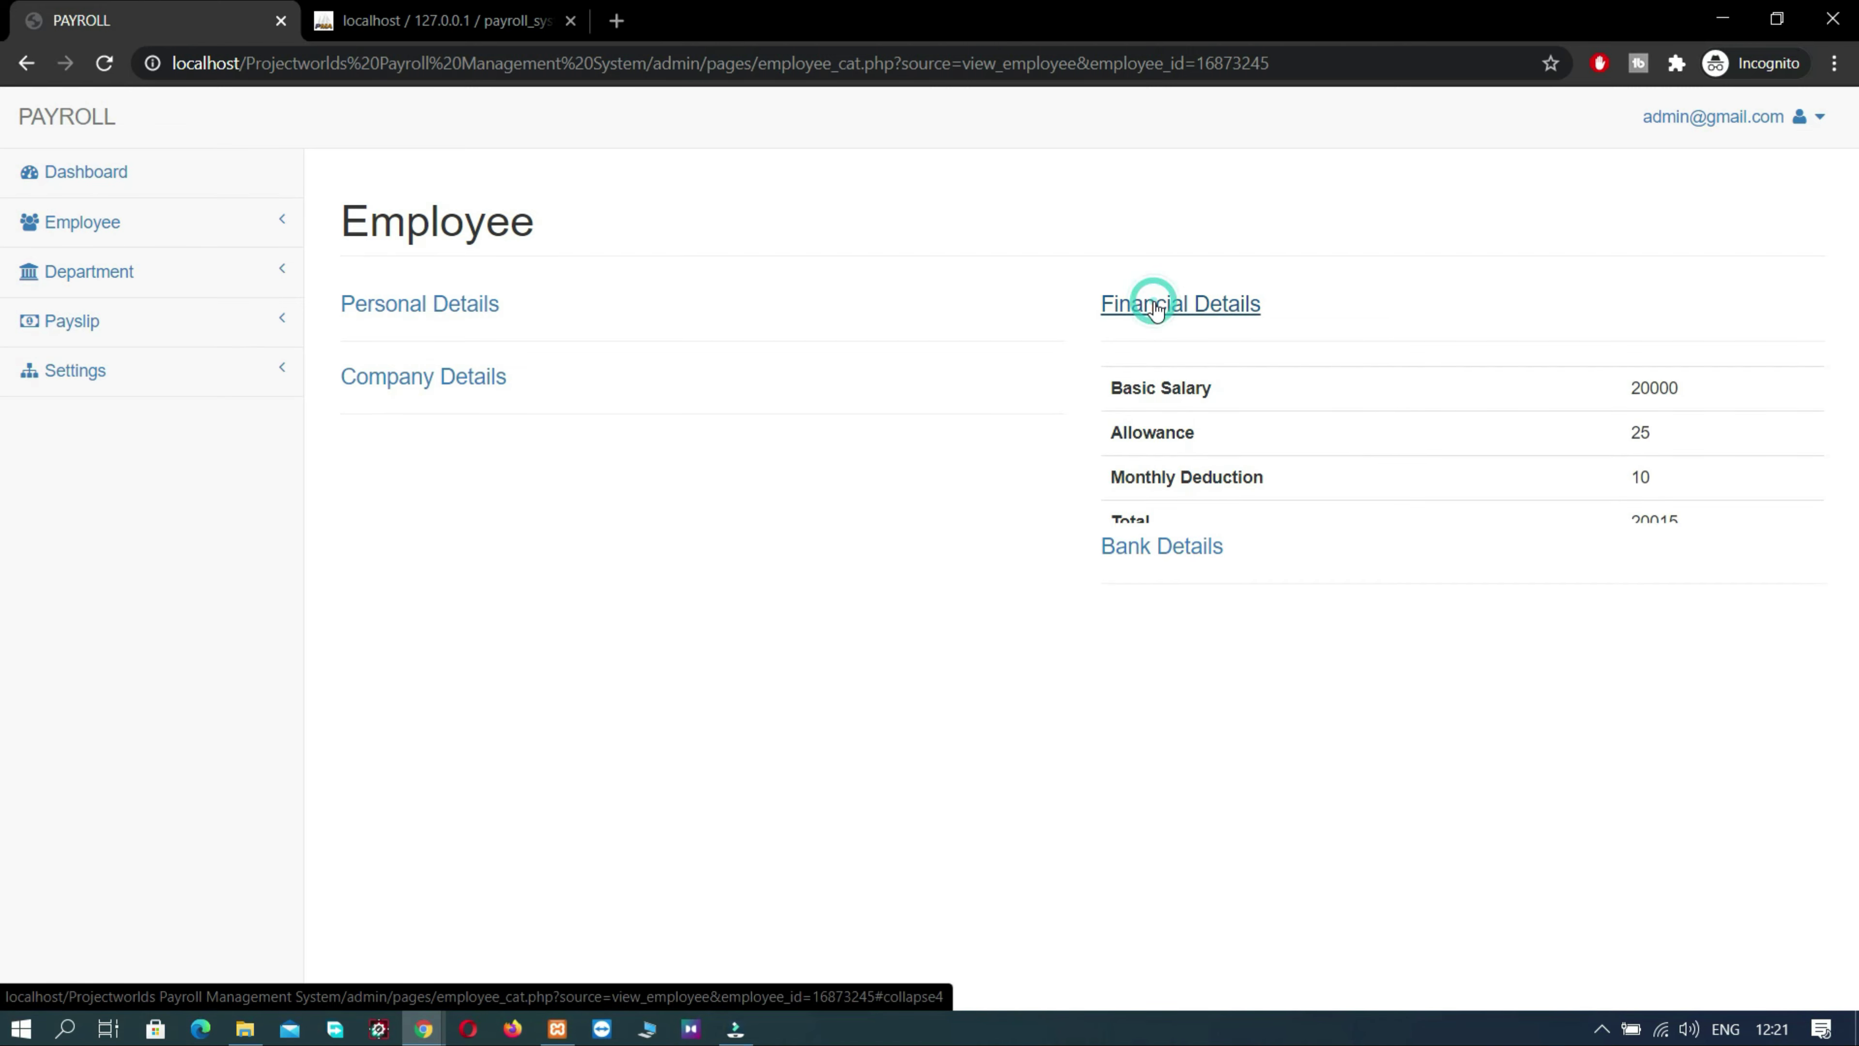
{"action": "left_click", "coordinate": [1155, 306]}
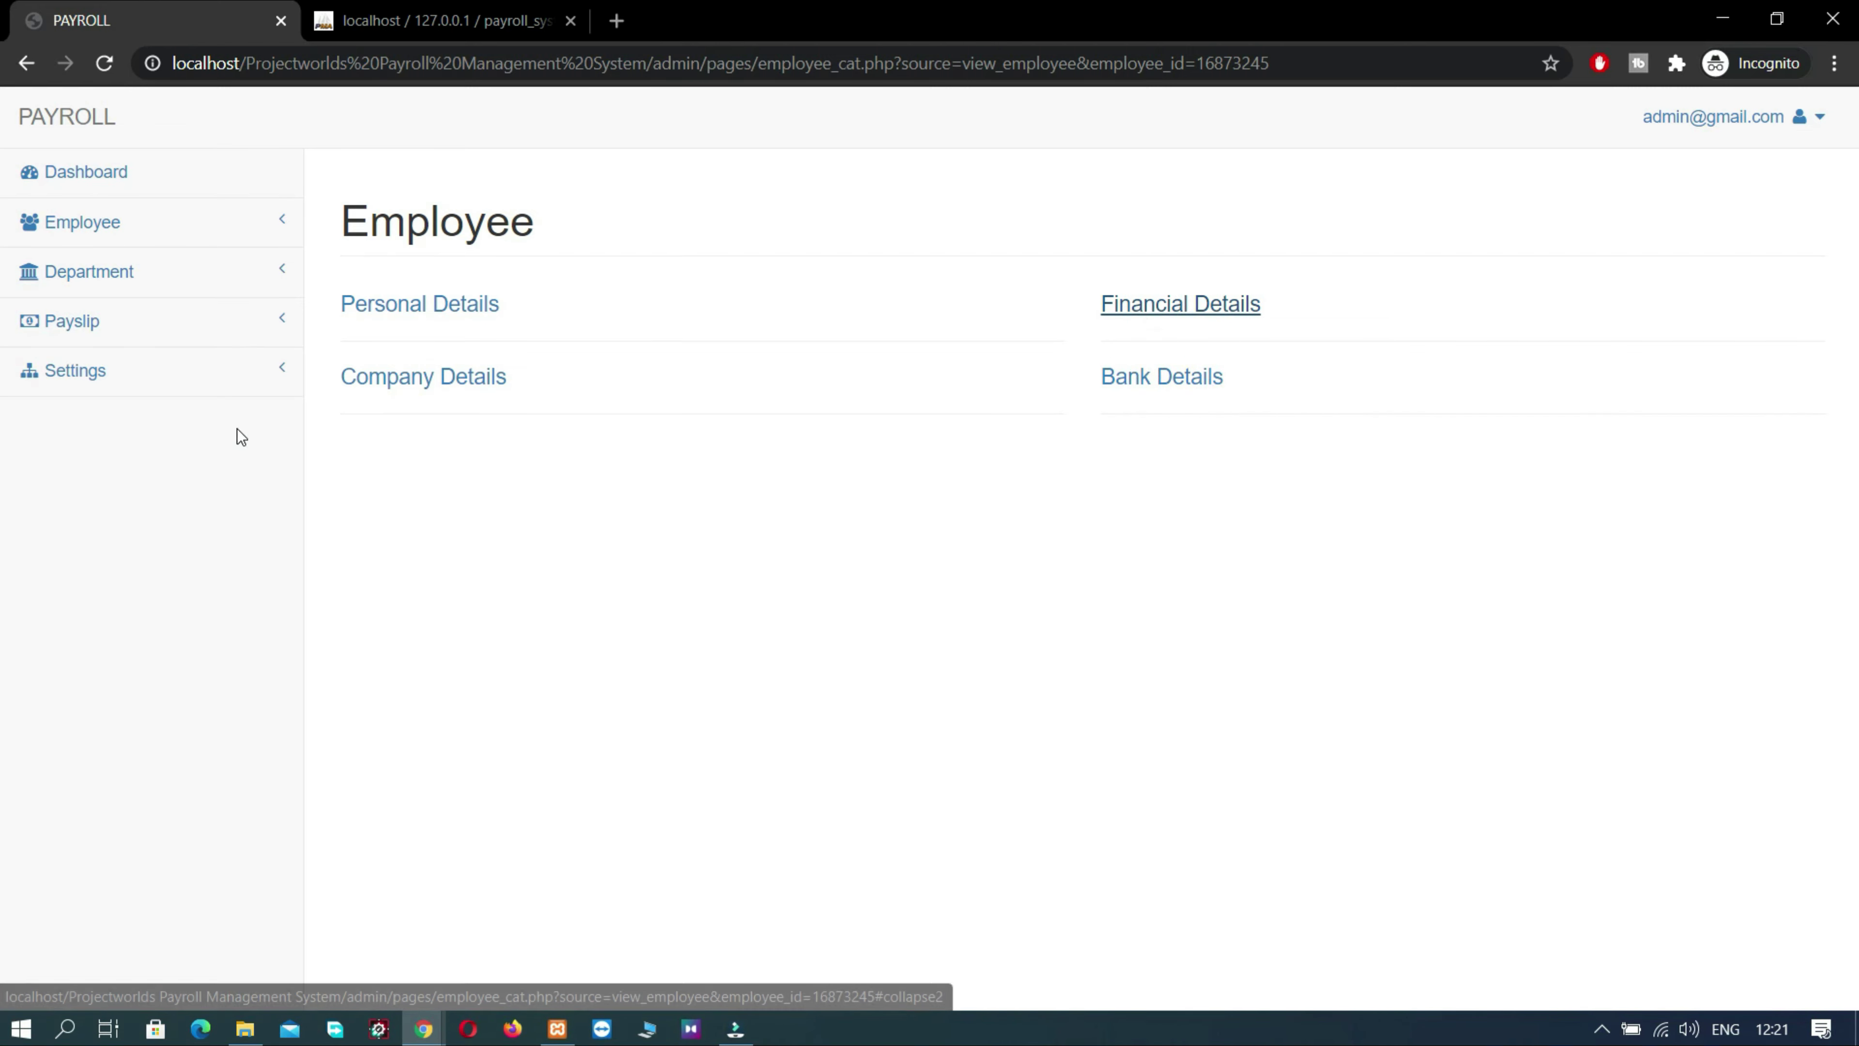
{"action": "left_click", "coordinate": [386, 381]}
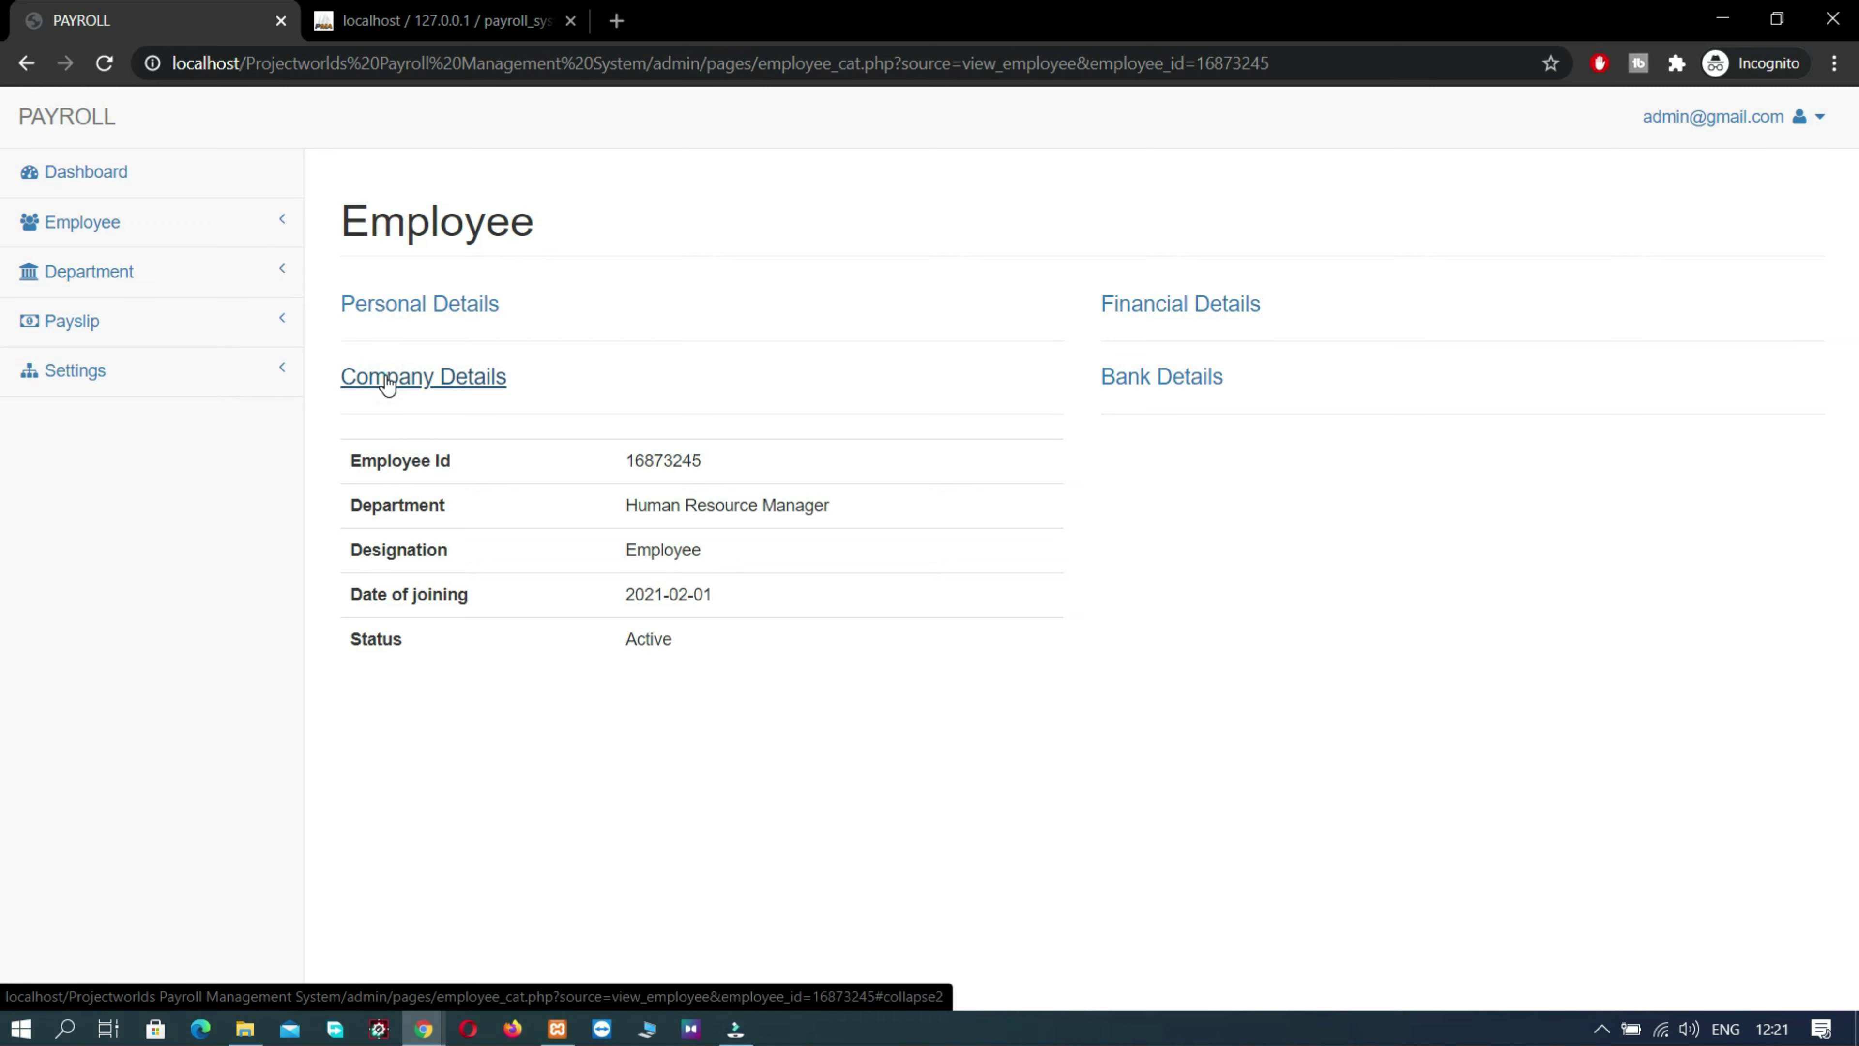
{"action": "left_click", "coordinate": [384, 377]}
{"action": "left_click", "coordinate": [391, 316]}
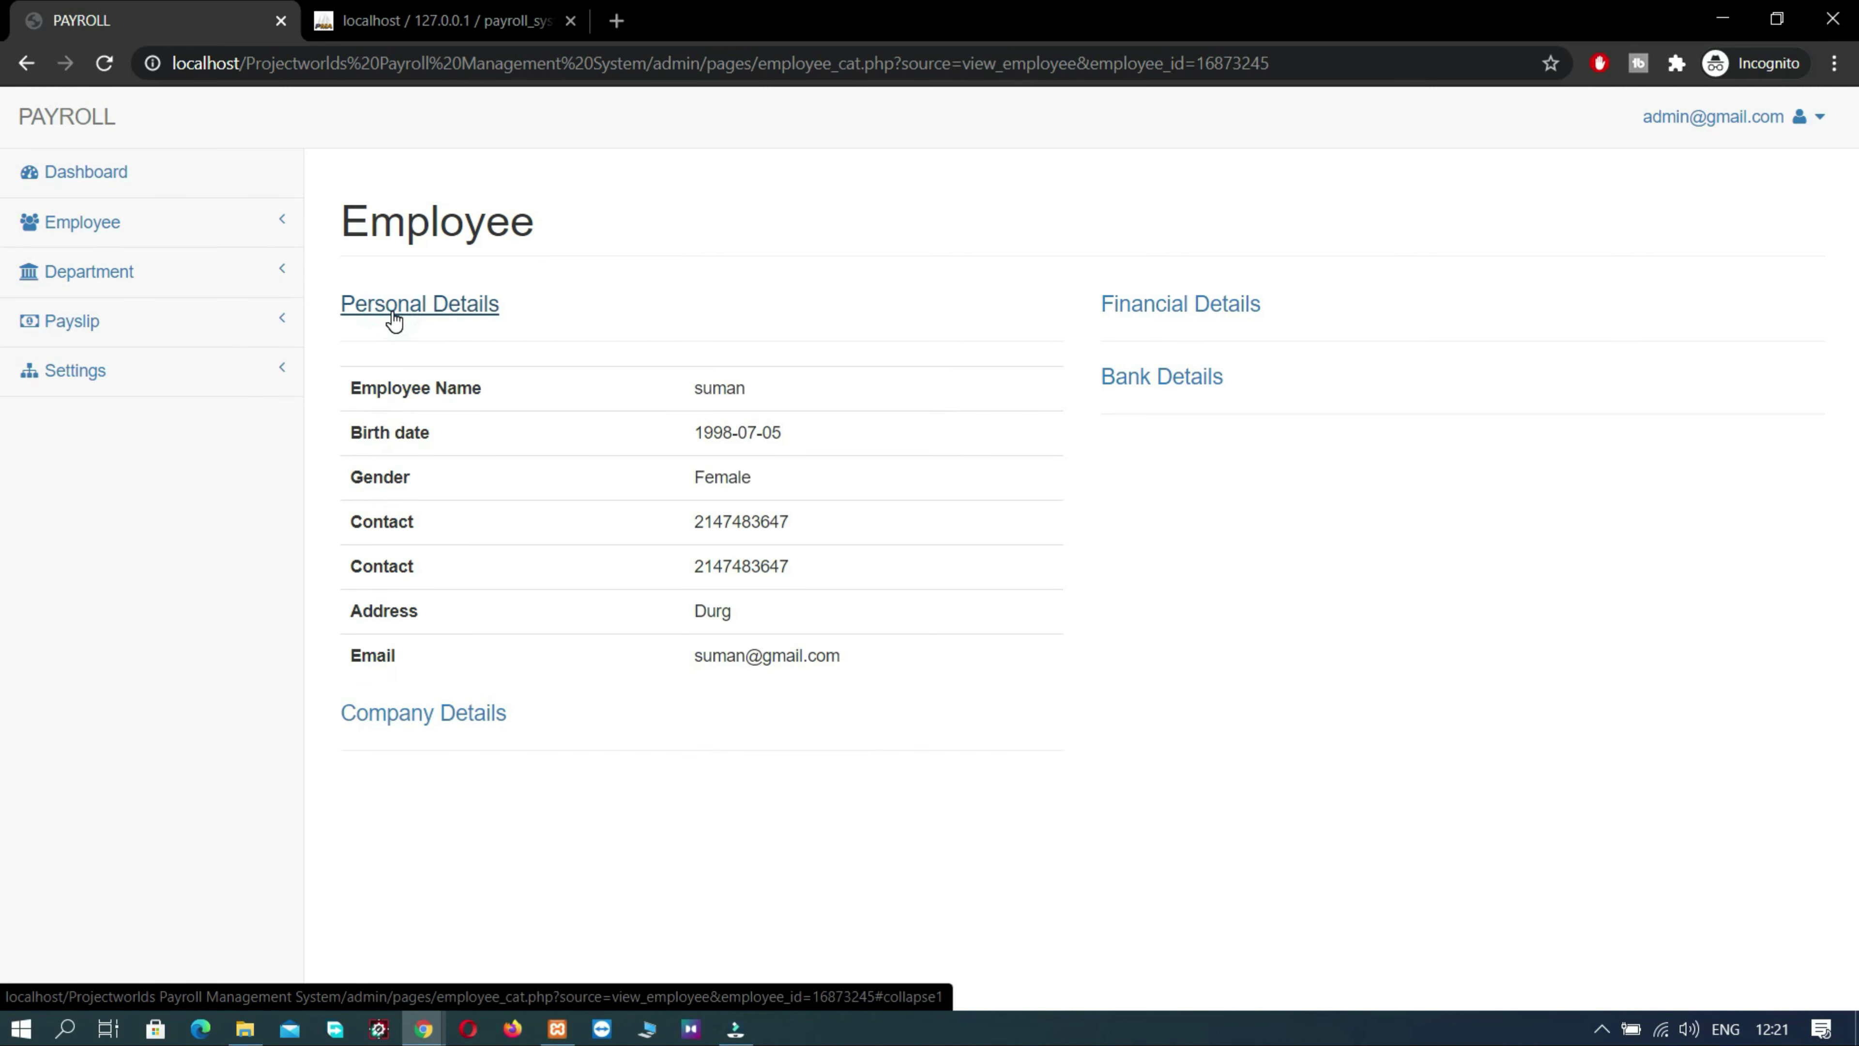
{"action": "left_click", "coordinate": [394, 316]}
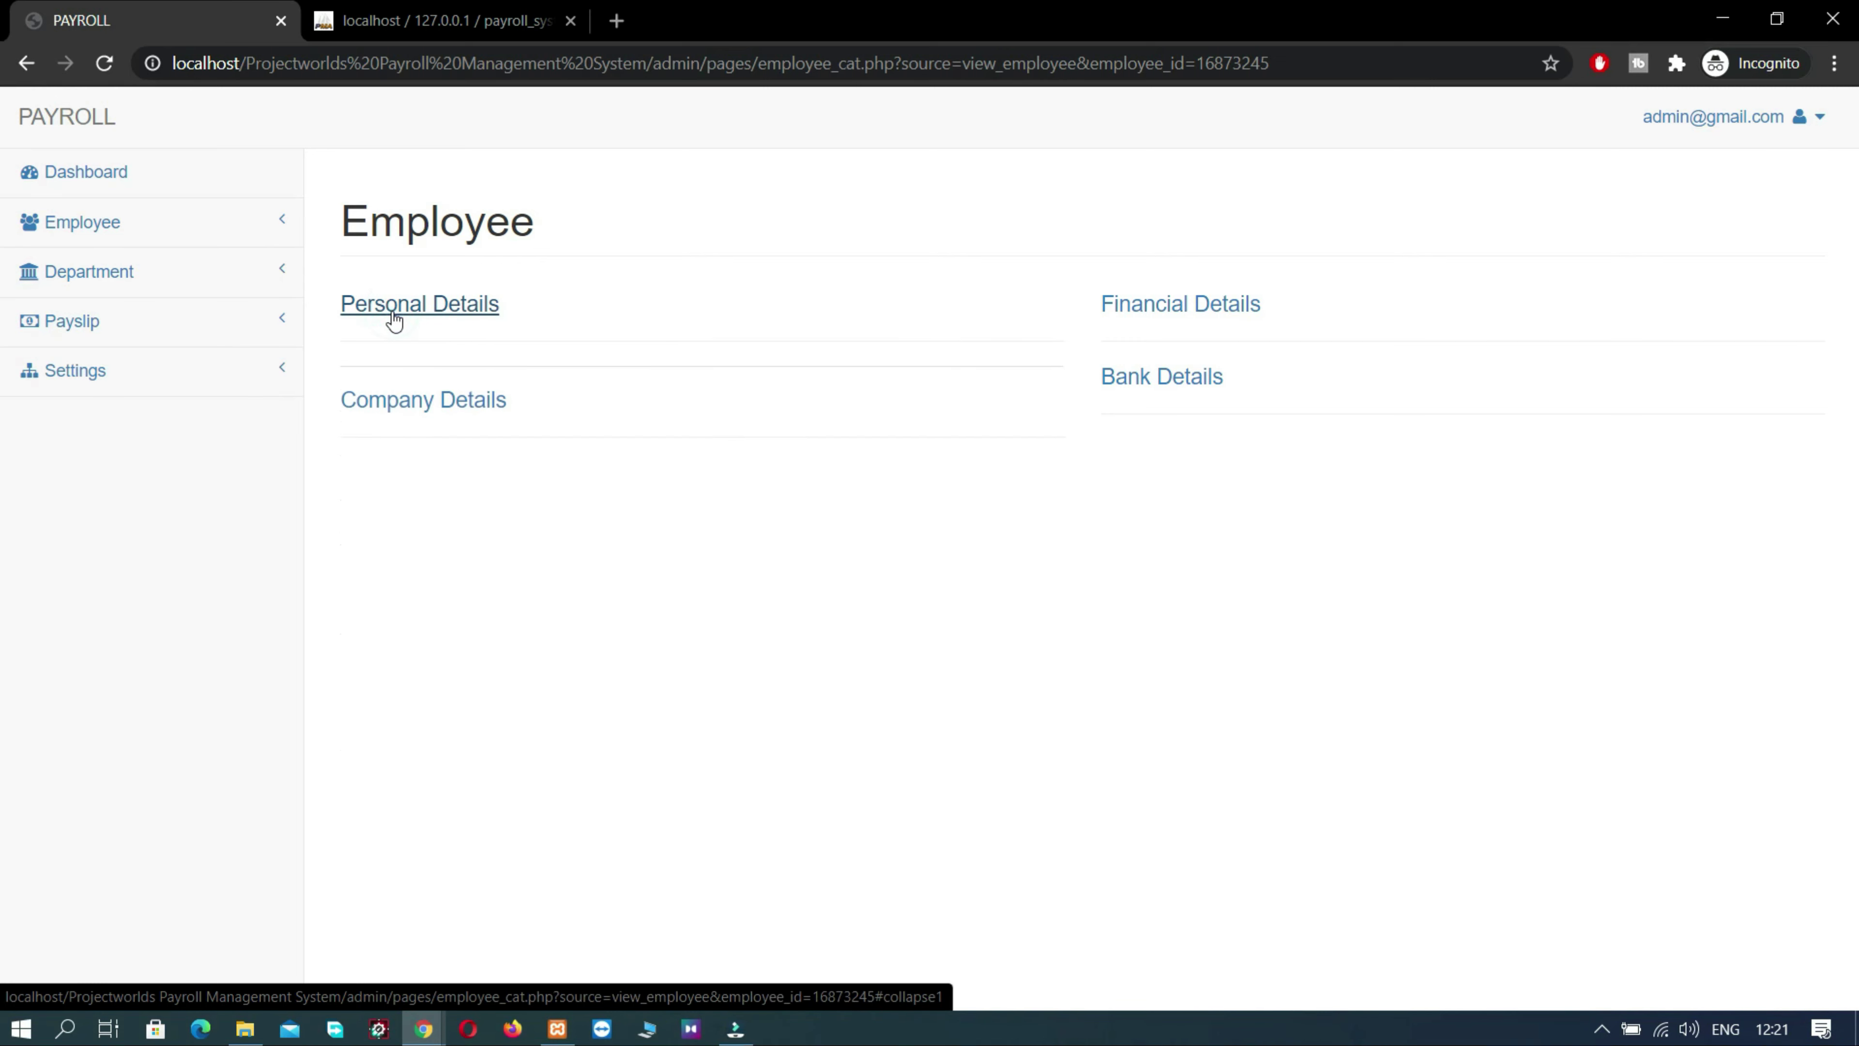
{"action": "left_click", "coordinate": [113, 237]}
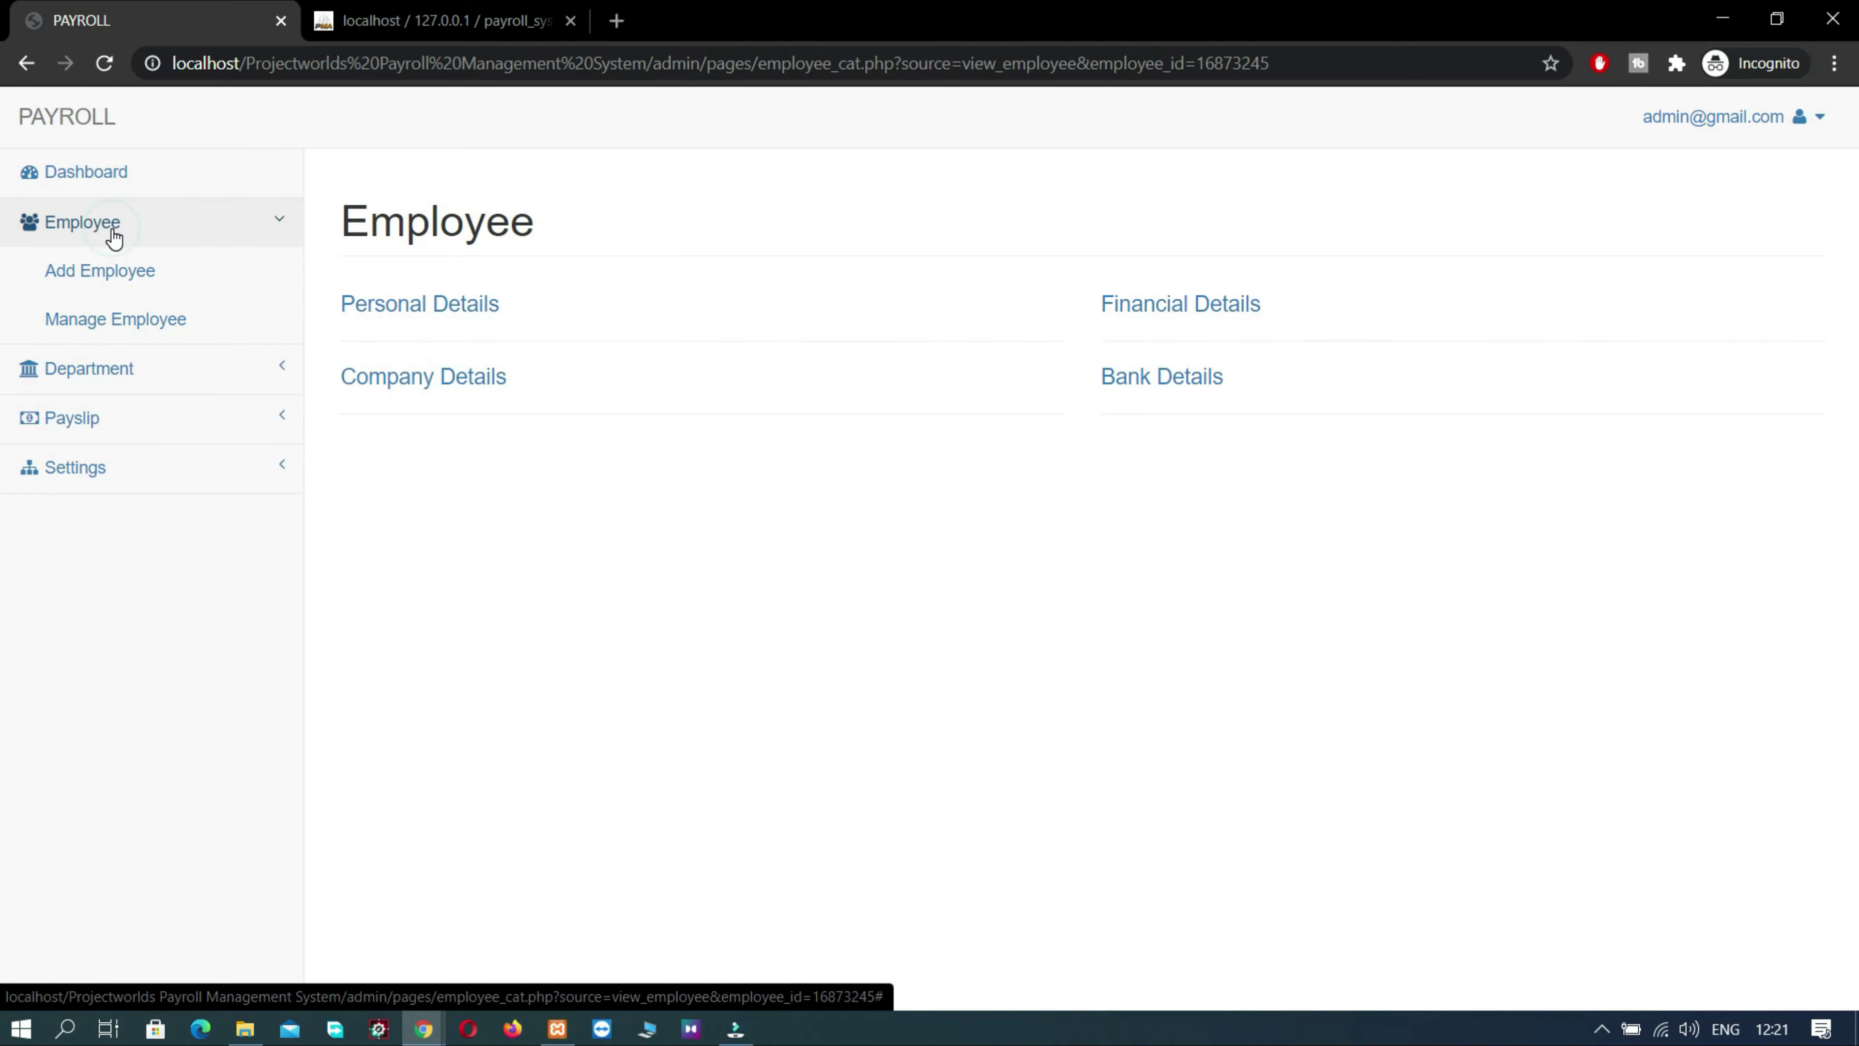
- Add a department named 'HR department' with designation 'IIT' and save it
{"action": "left_click", "coordinate": [87, 383]}
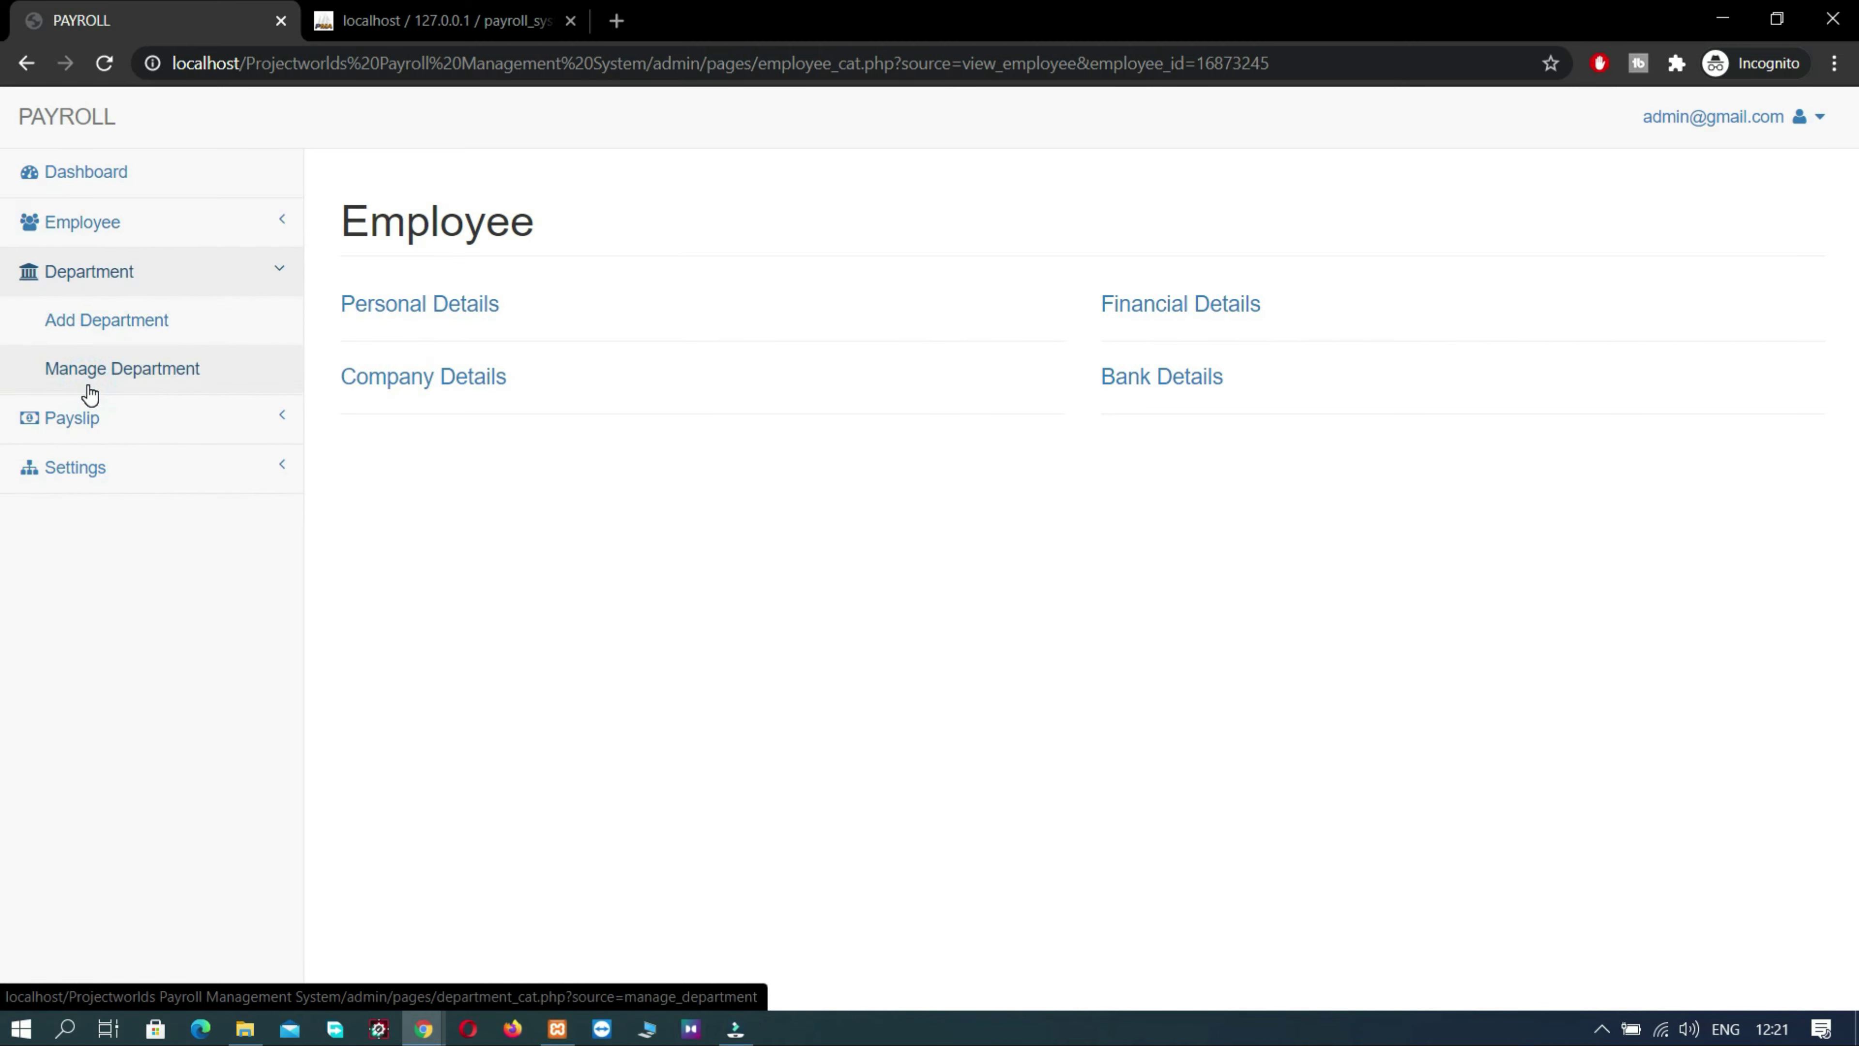
{"action": "left_click", "coordinate": [113, 369]}
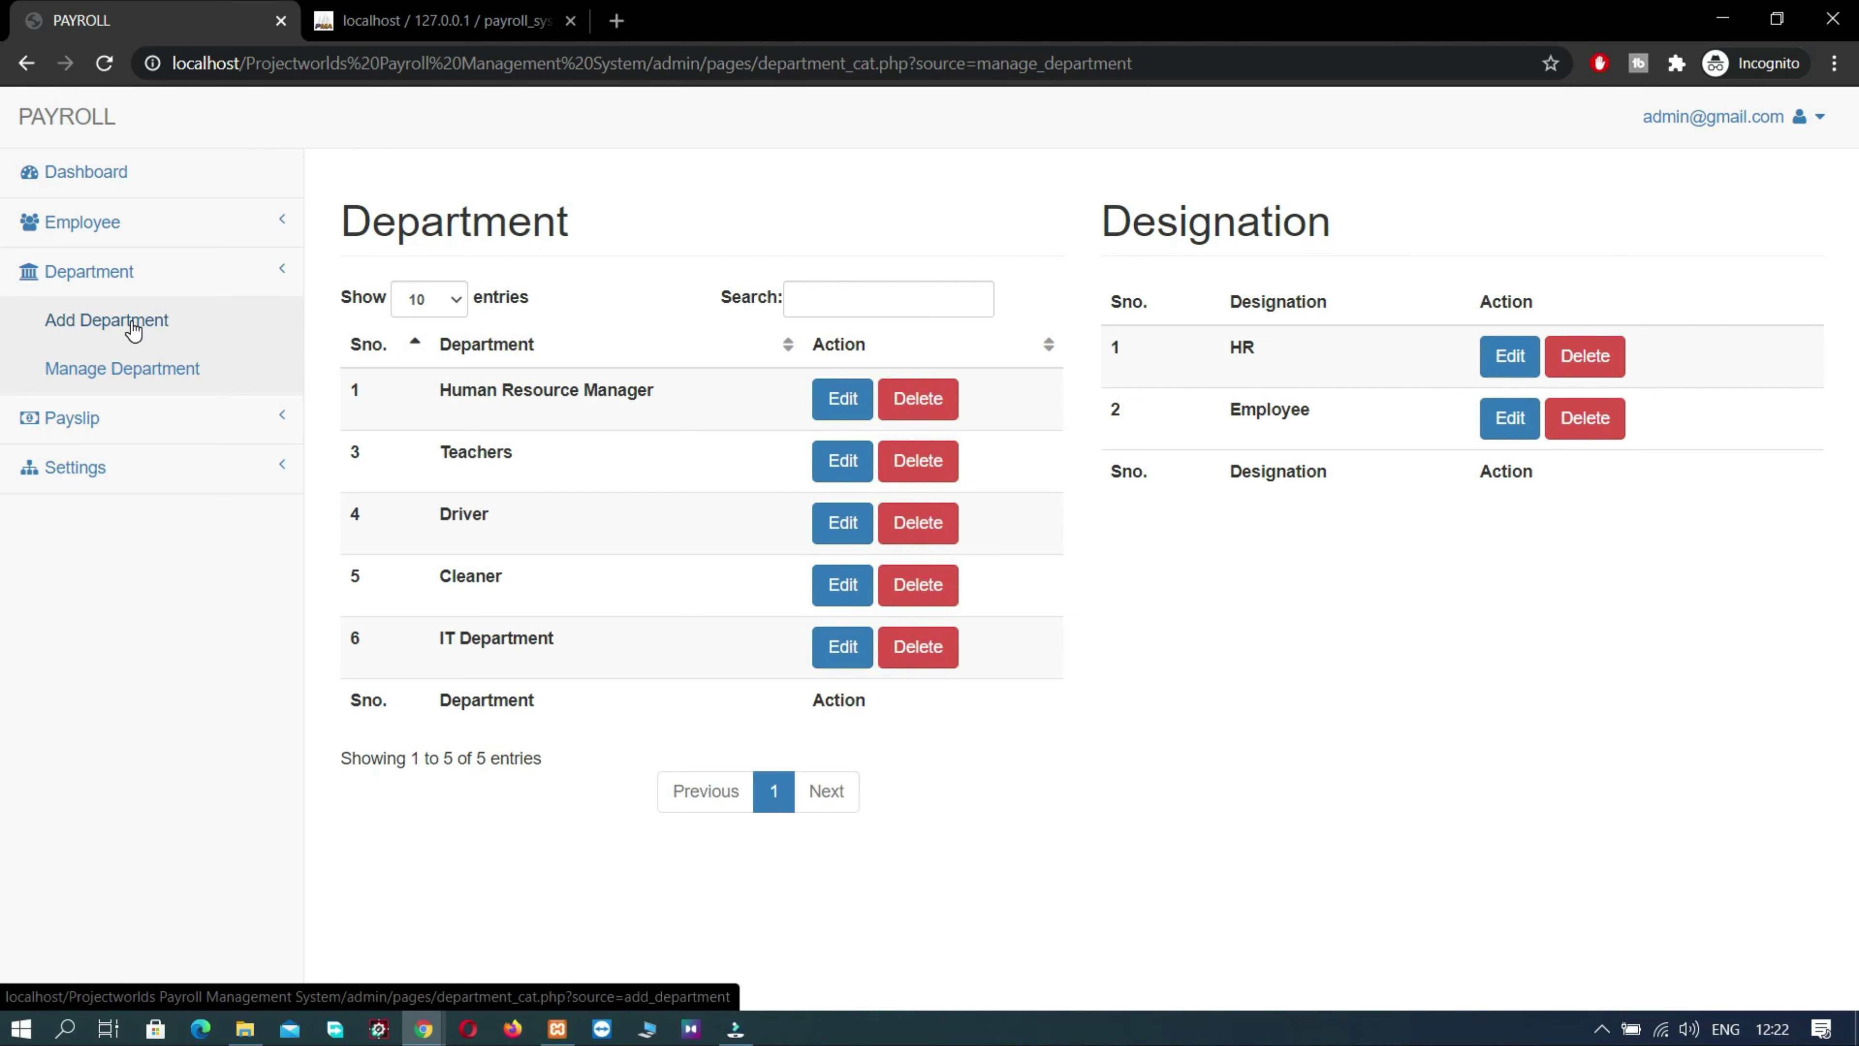
{"action": "left_click", "coordinate": [135, 330]}
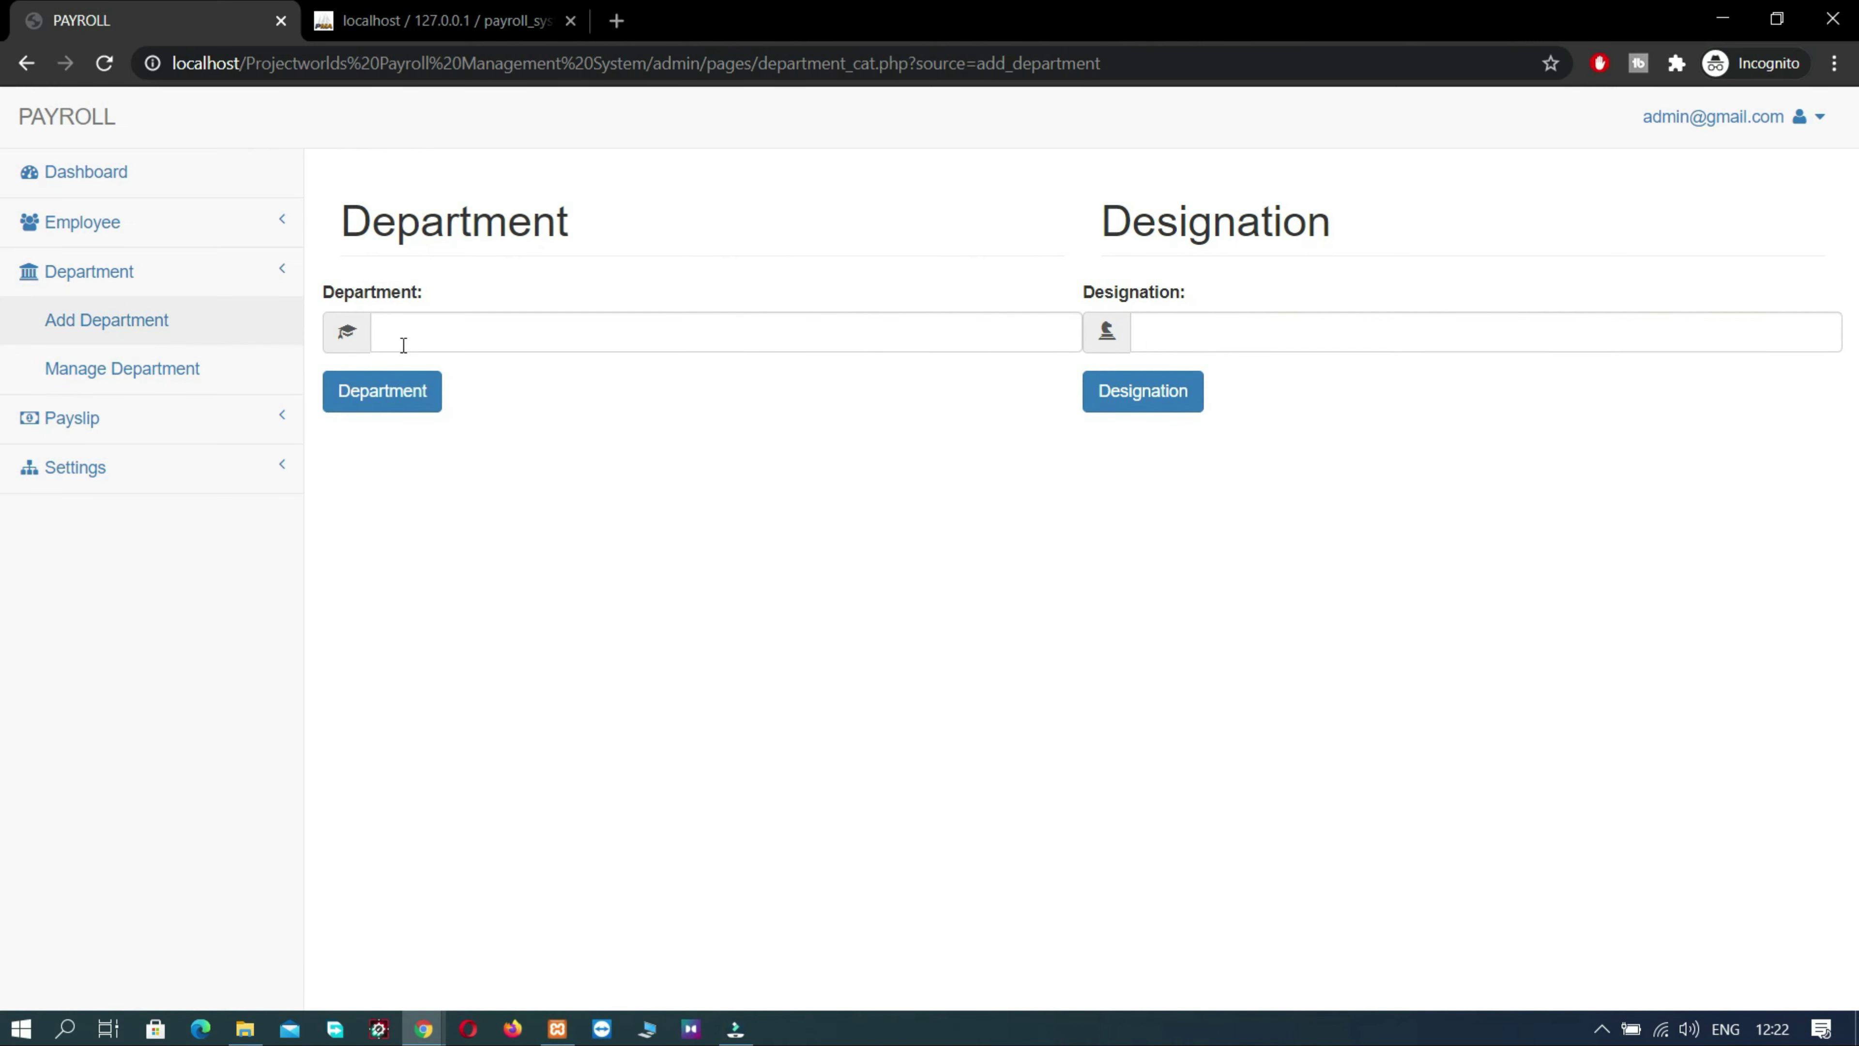
{"action": "left_click", "coordinate": [557, 343]}
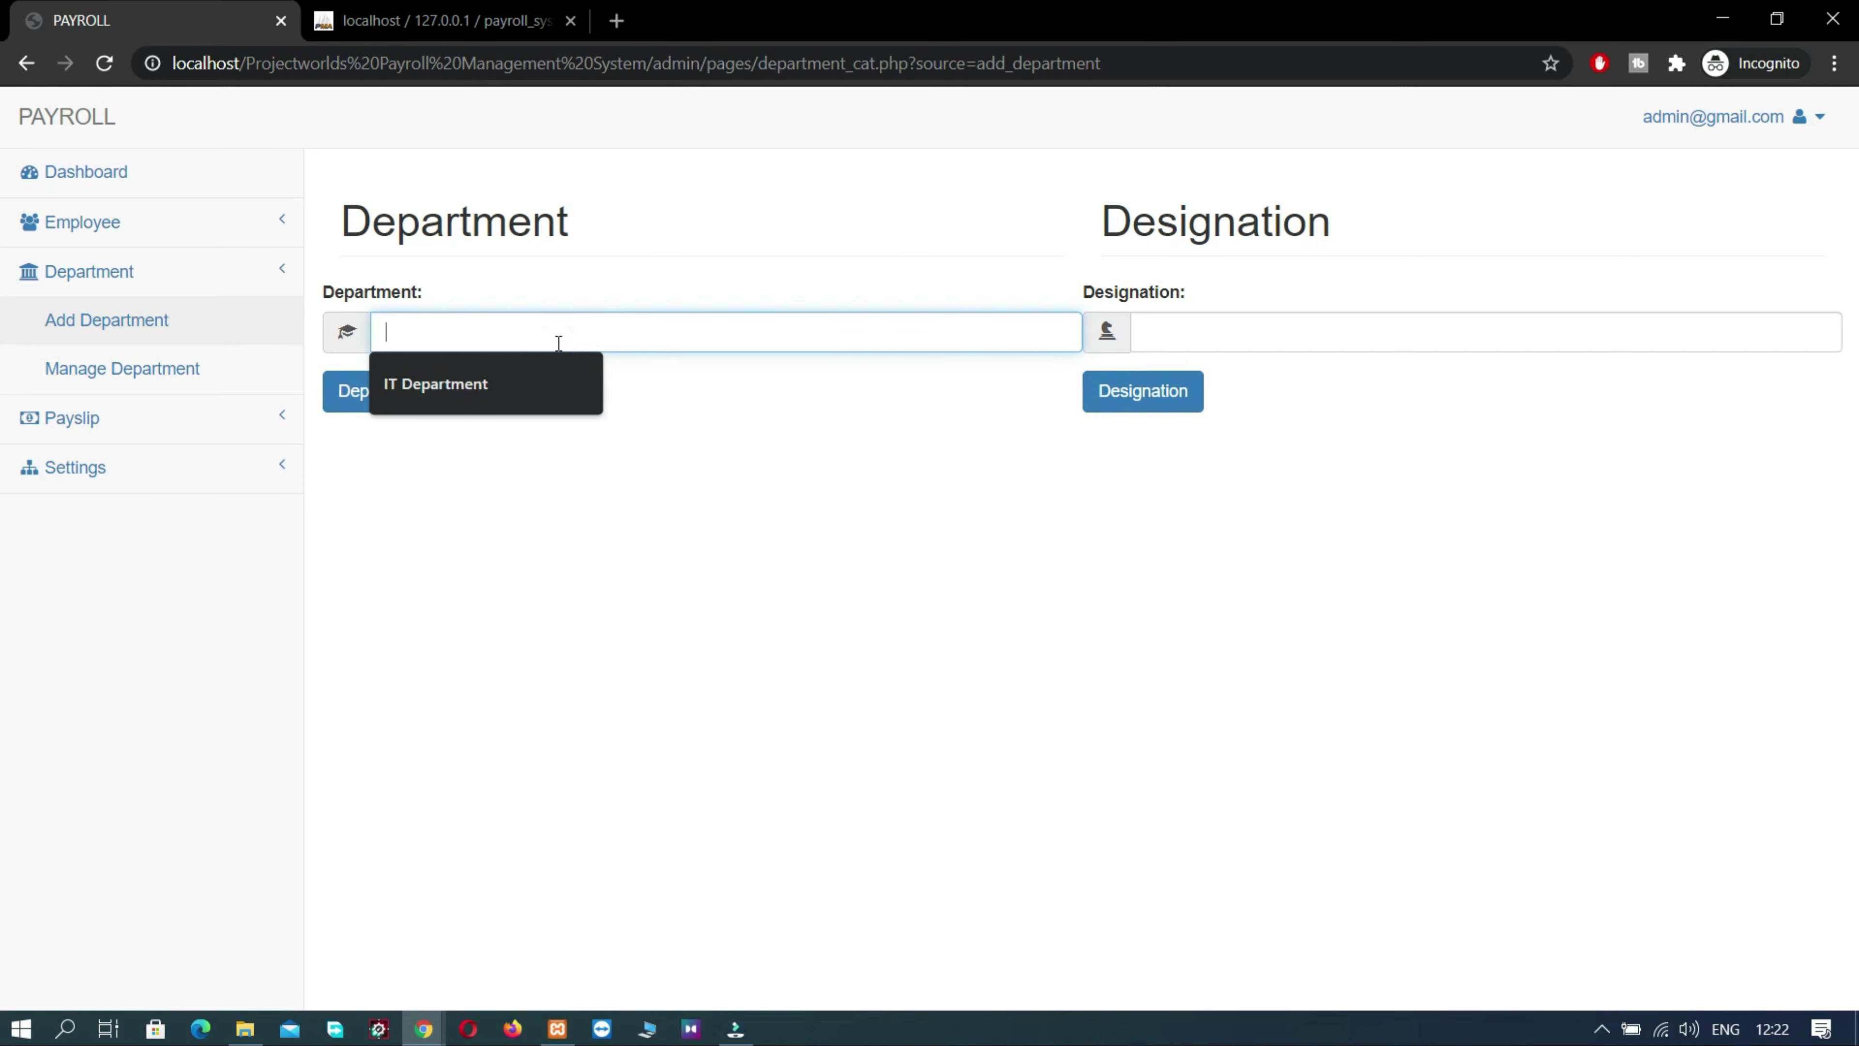
{"action": "type", "text": "Hr"}
{"action": "key", "text": "BackSpace"}
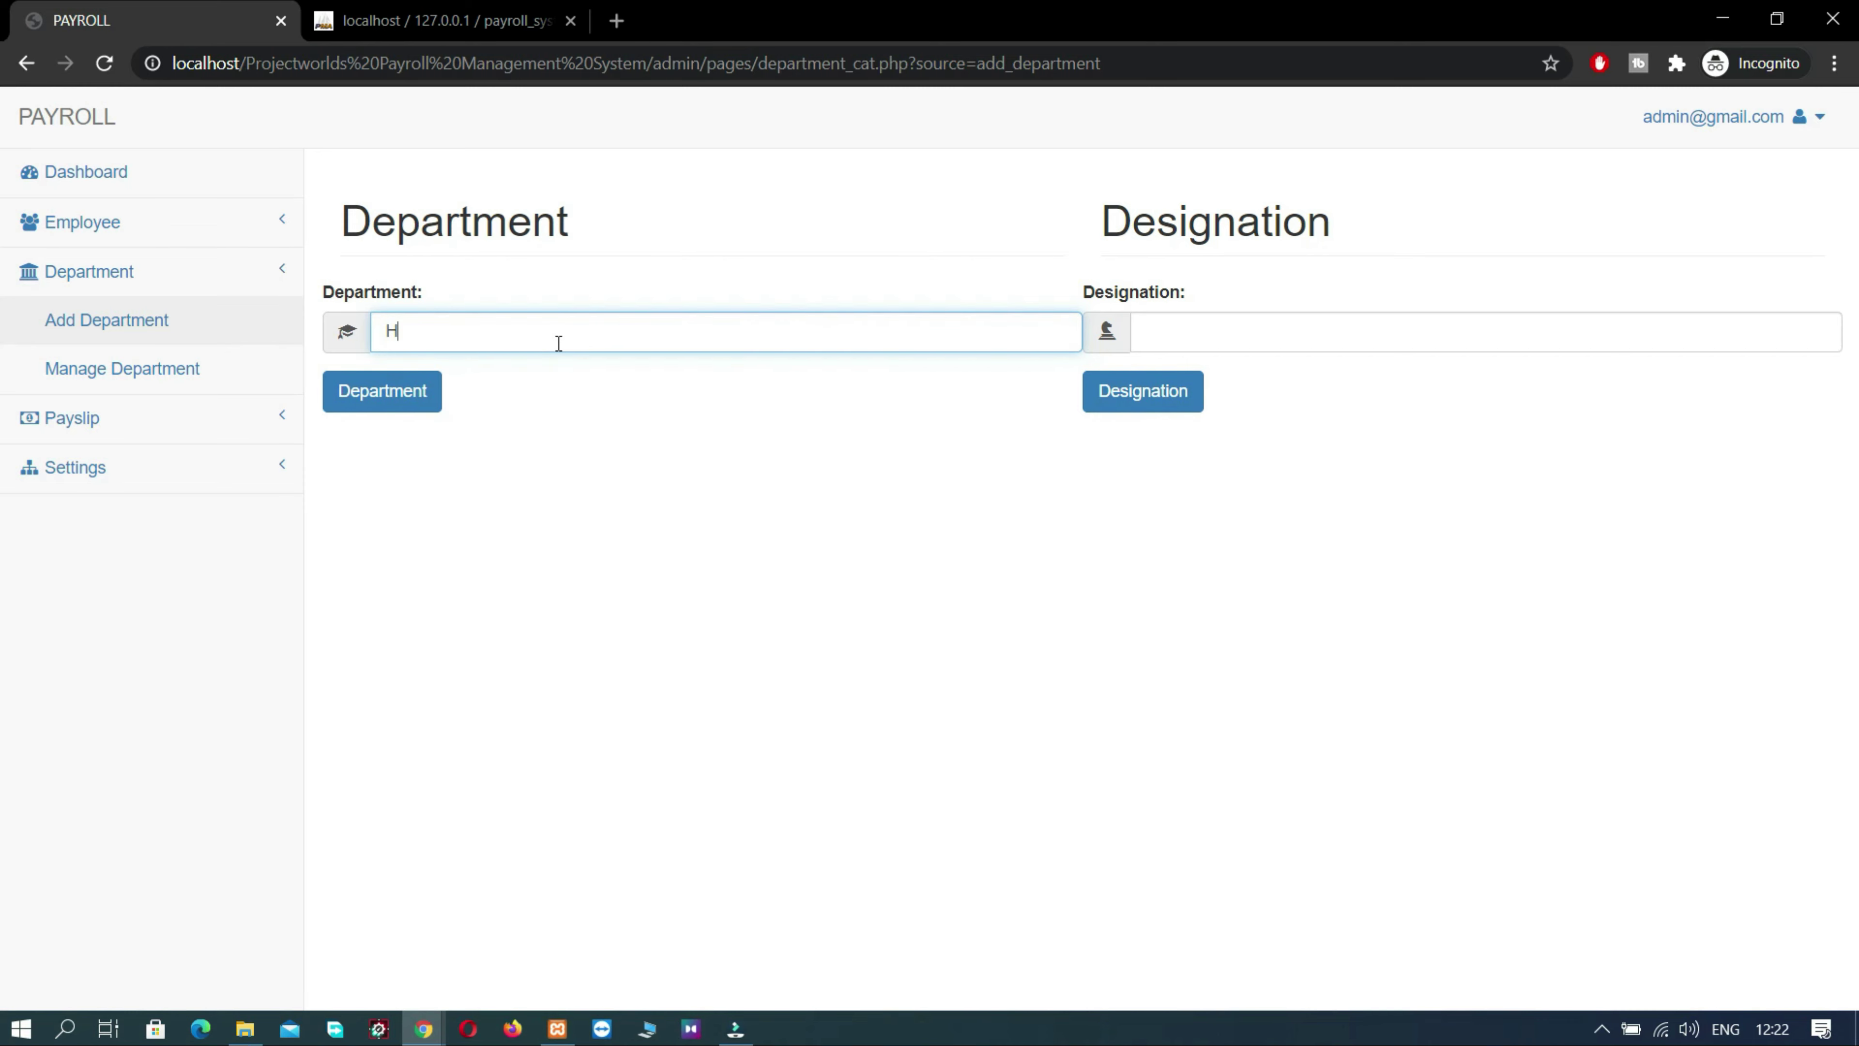
{"action": "type", "text": "R department"}
{"action": "left_click", "coordinate": [1207, 323]}
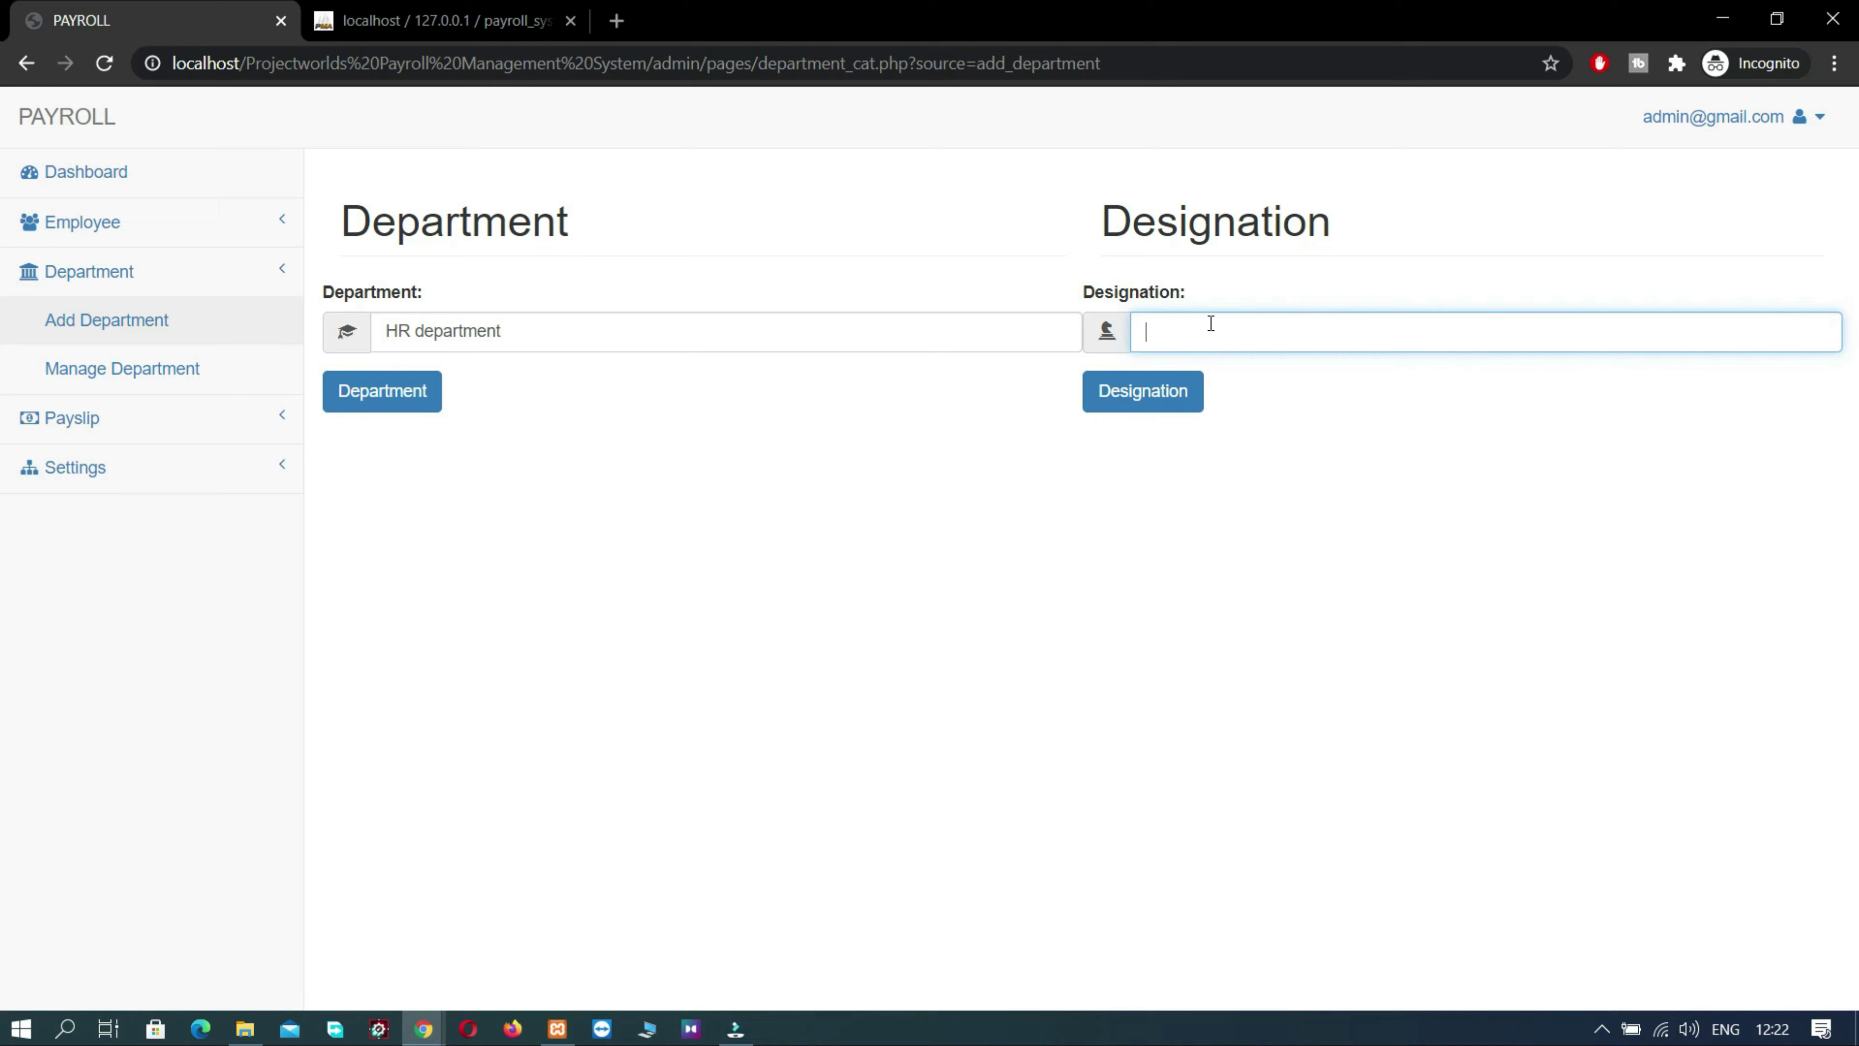
{"action": "type", "text": "IIT"}
{"action": "left_click", "coordinate": [427, 393]}
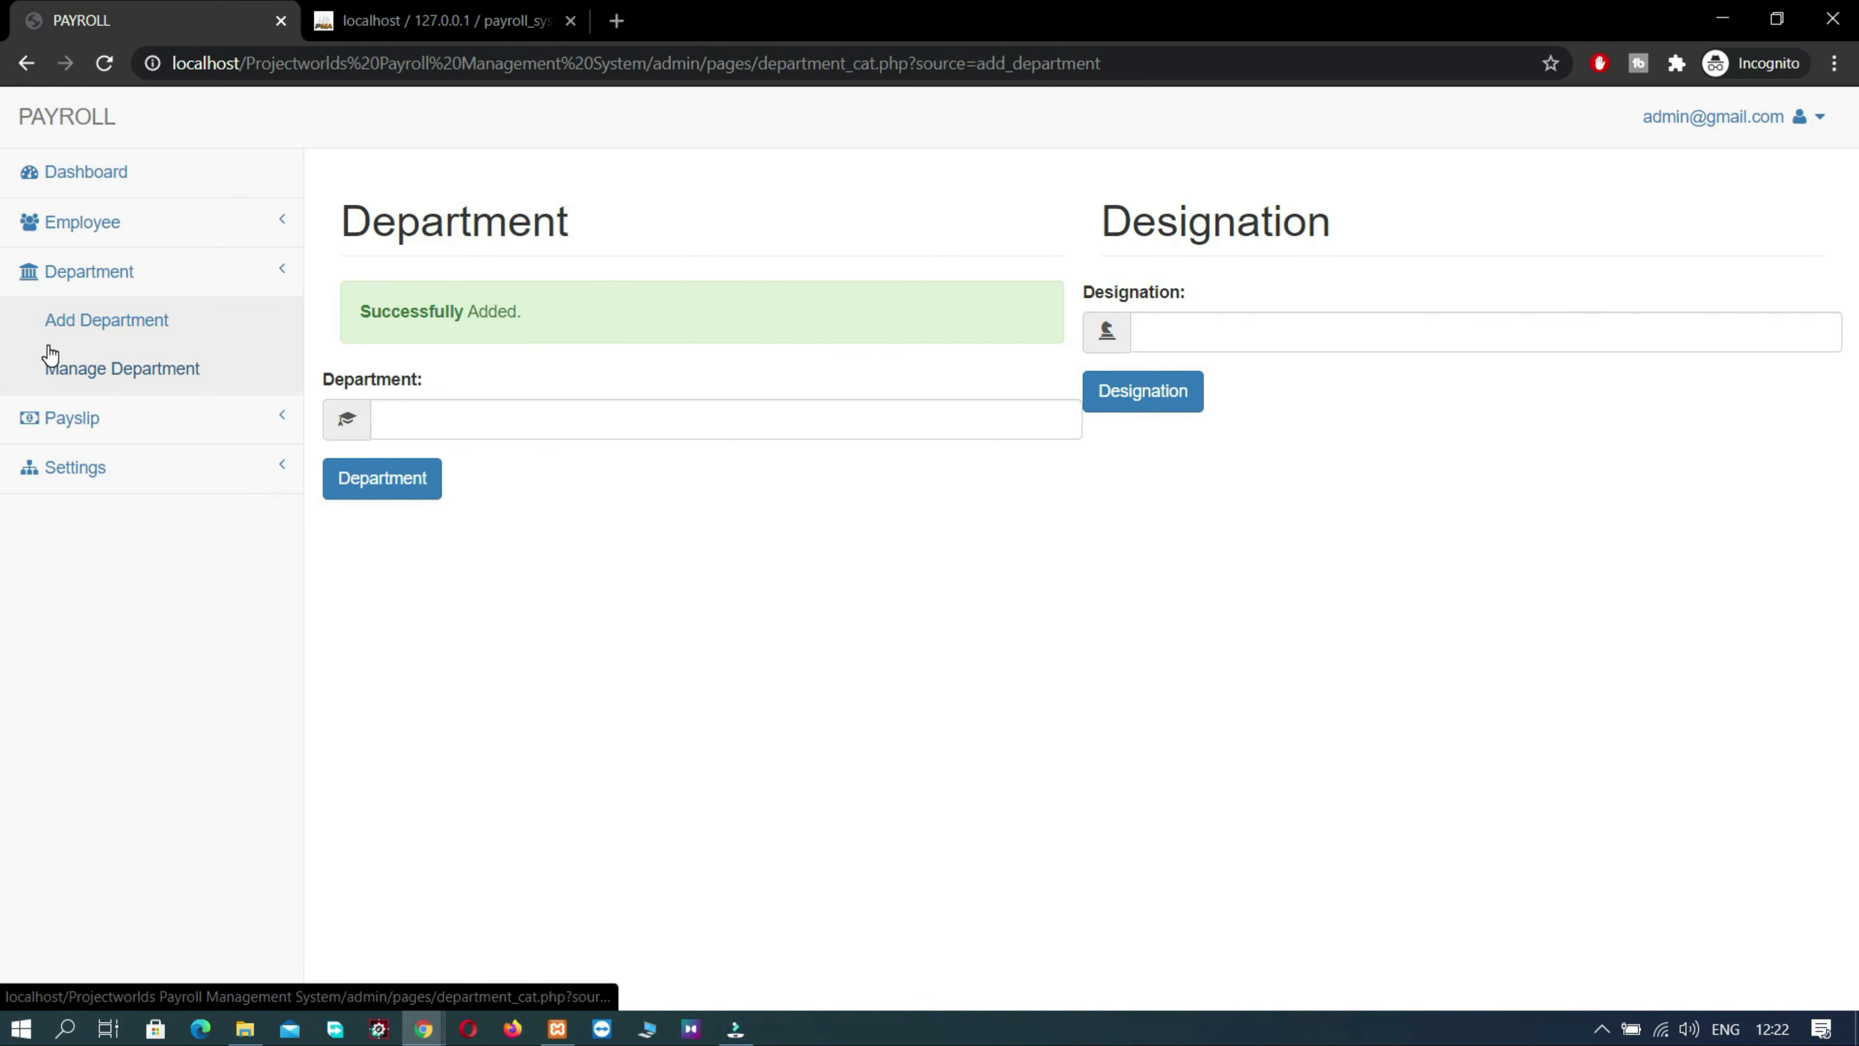
- Generate a January 2019 payslip form for the Human Resource Manager department
{"action": "left_click", "coordinate": [93, 428]}
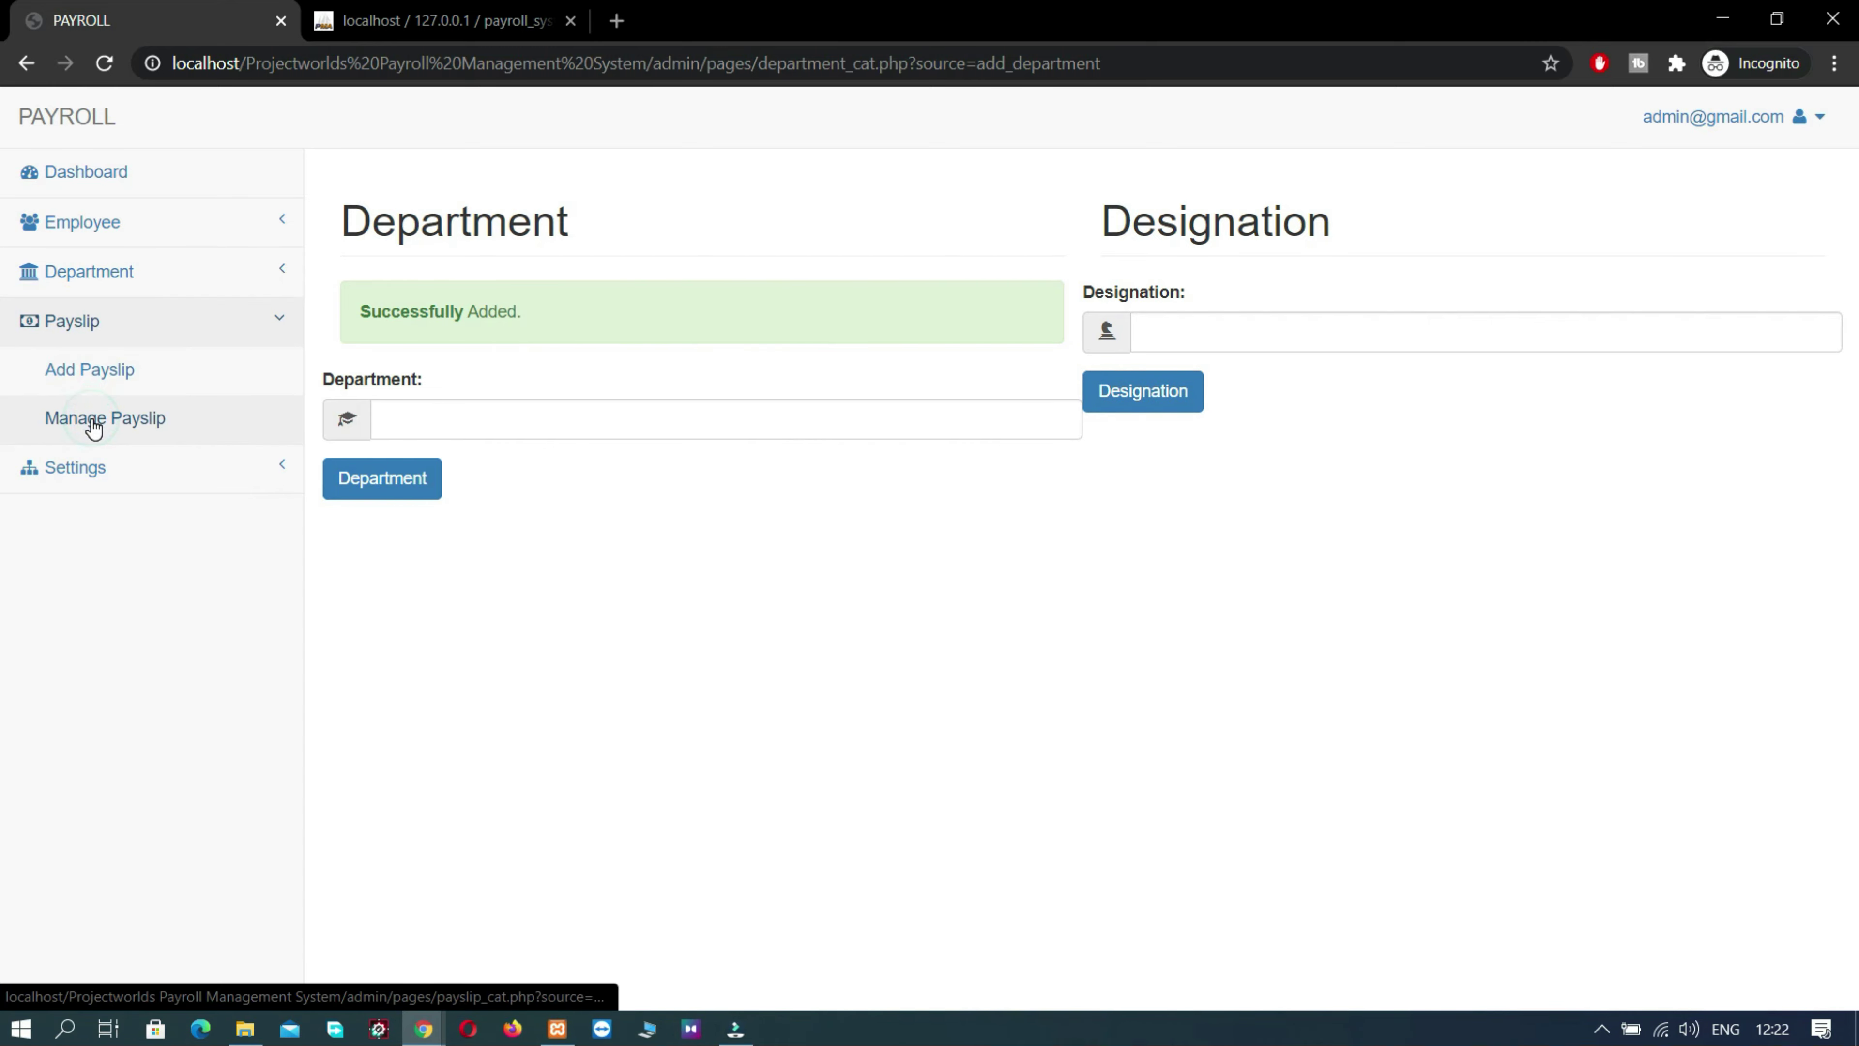
{"action": "left_click", "coordinate": [93, 429]}
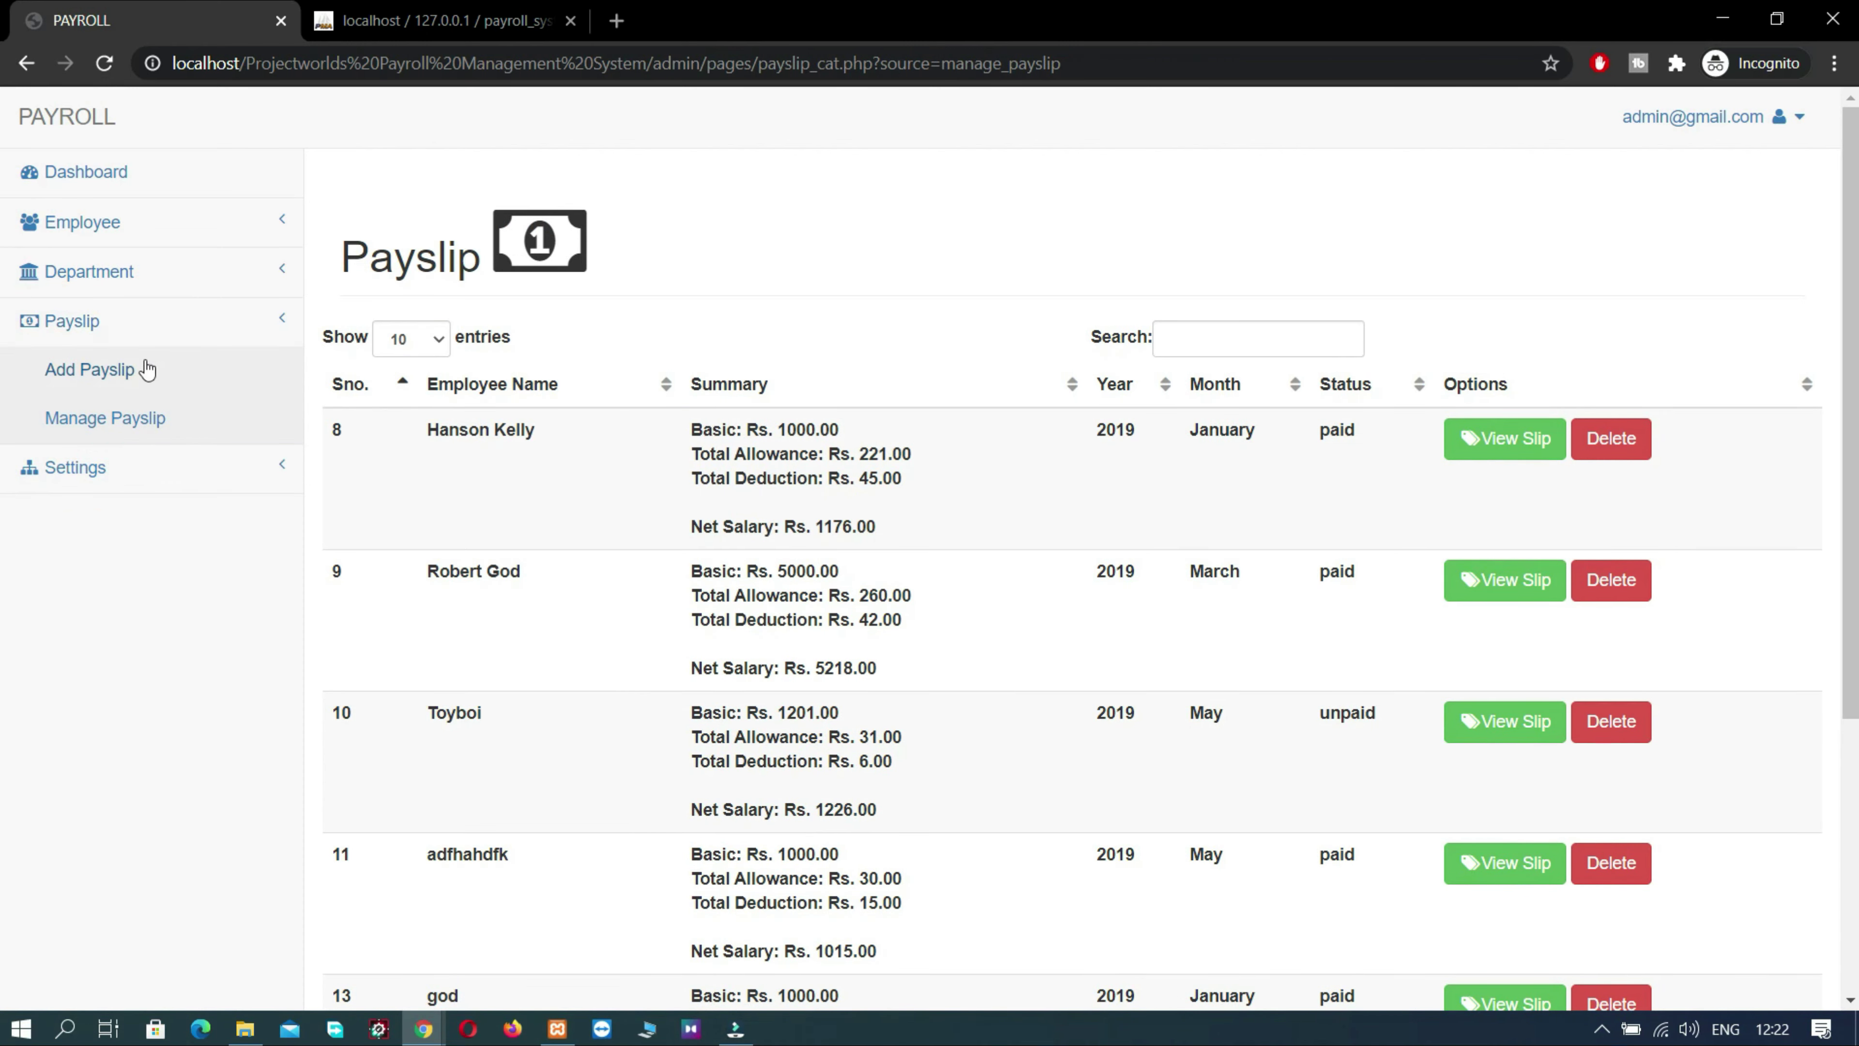
{"action": "left_click", "coordinate": [125, 381]}
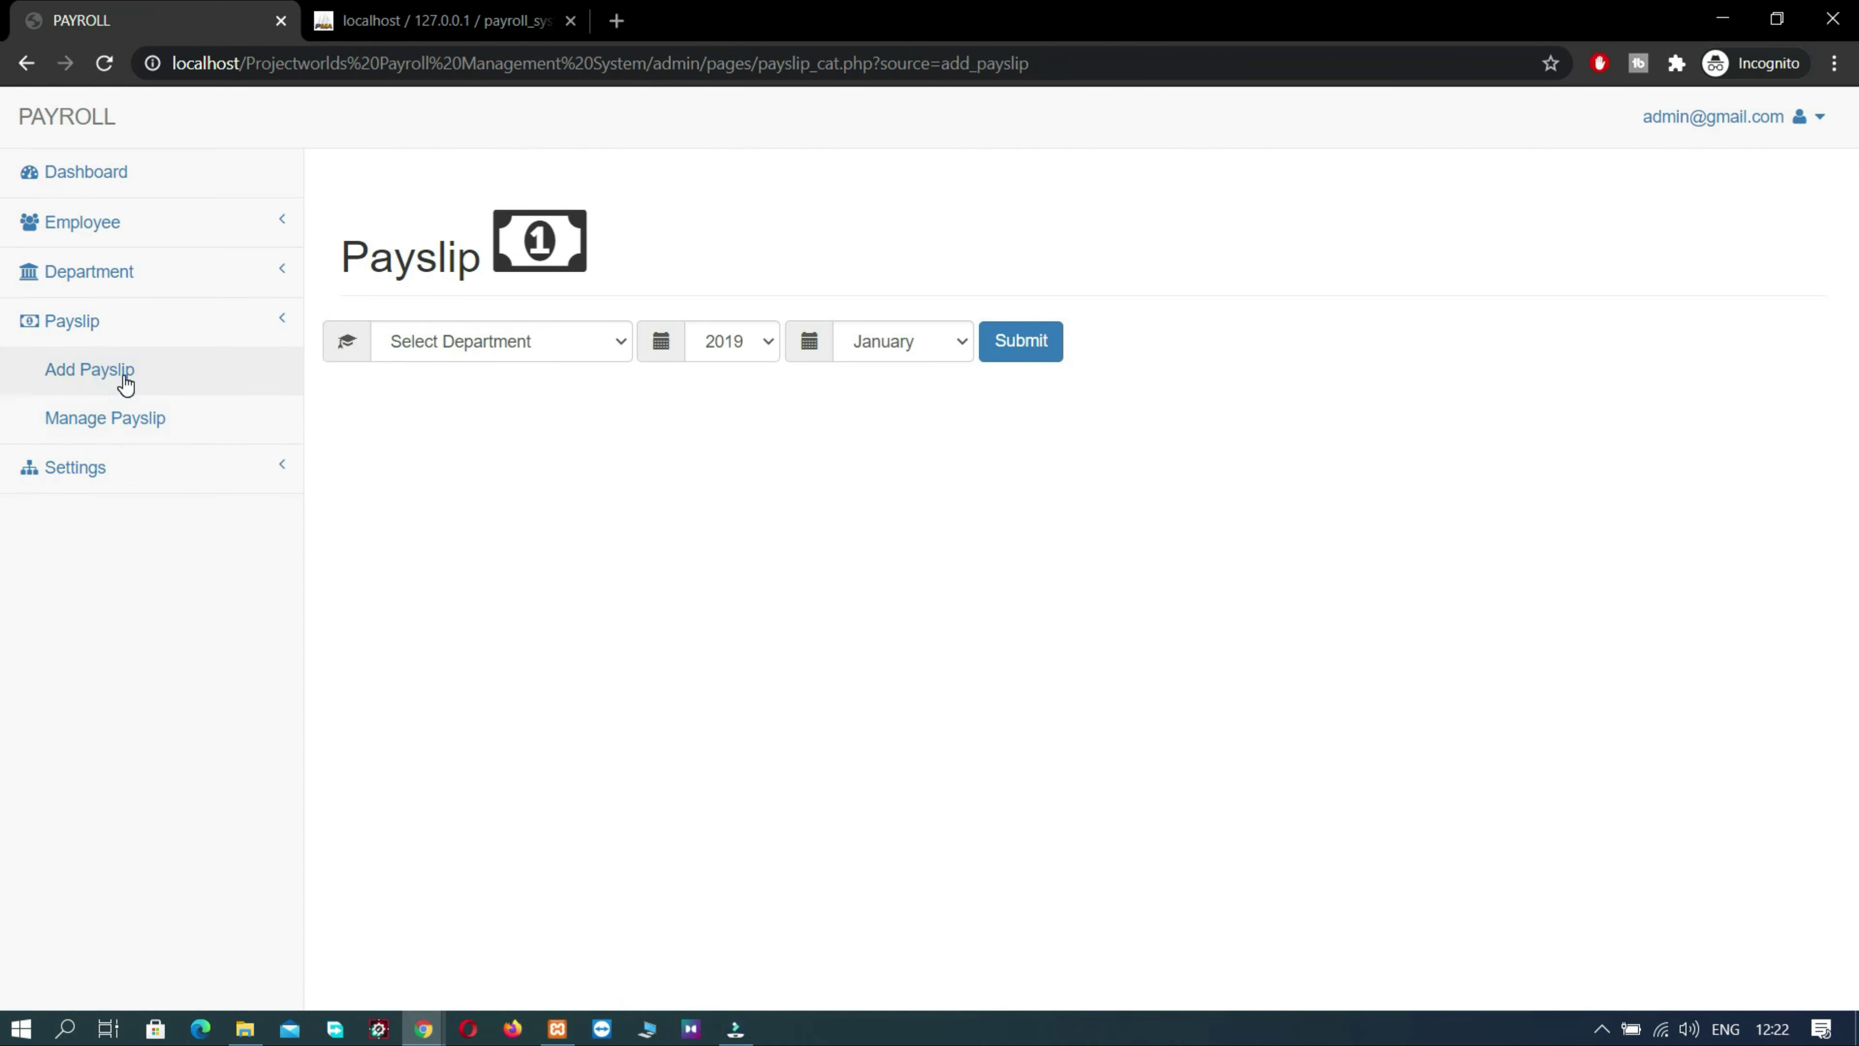
{"action": "left_click", "coordinate": [519, 350]}
{"action": "left_click", "coordinate": [478, 390]}
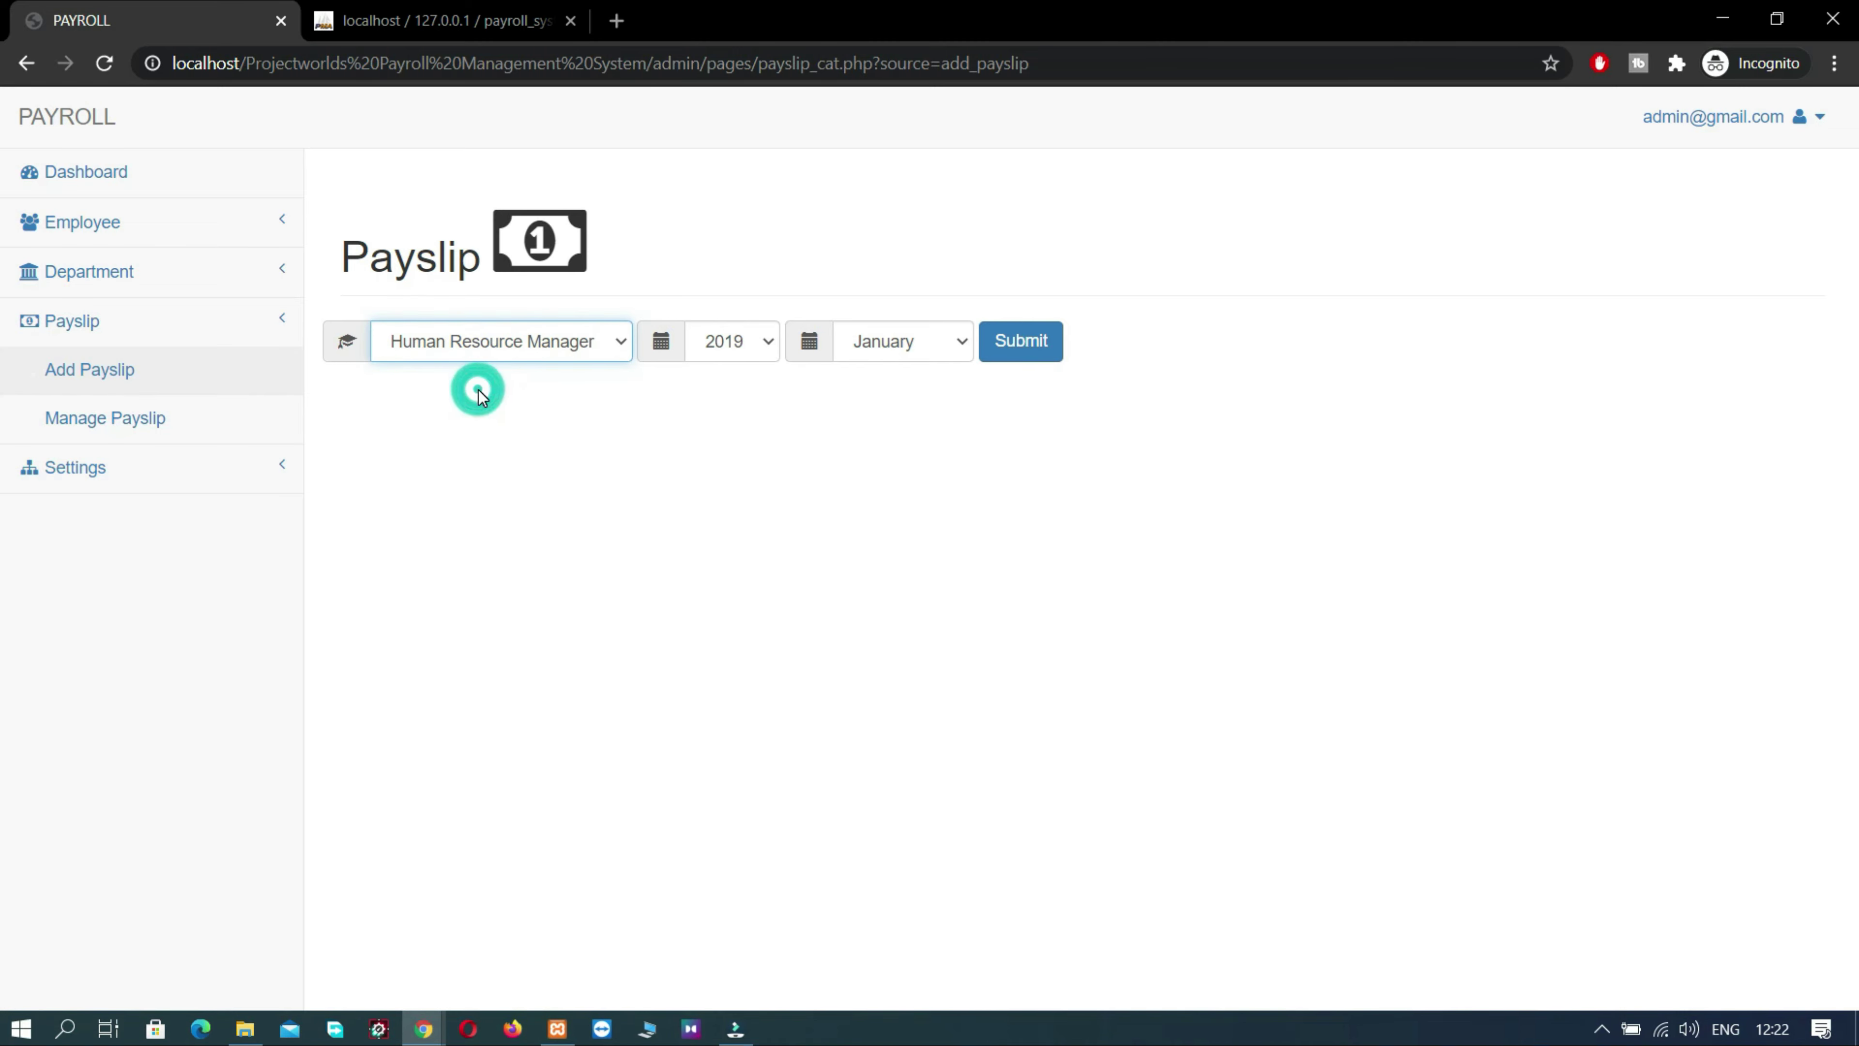
{"action": "left_click", "coordinate": [940, 347]}
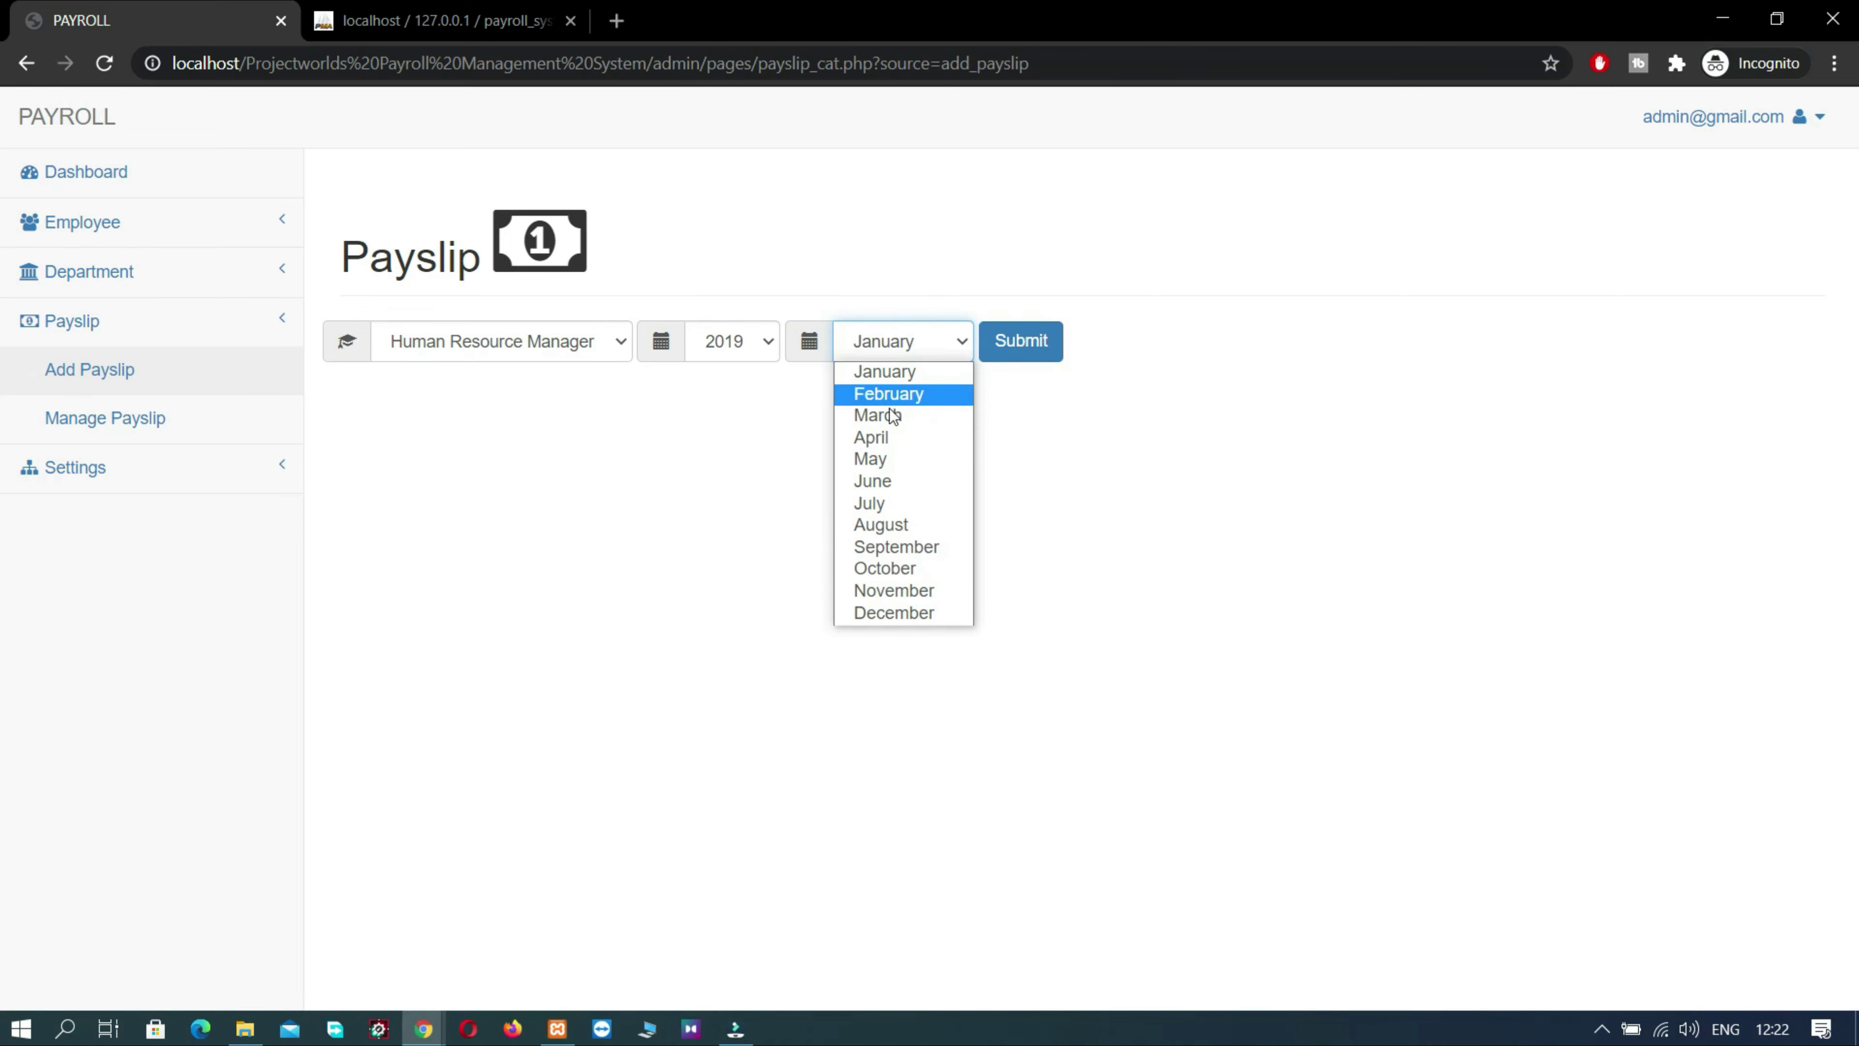
{"action": "left_click", "coordinate": [1049, 342]}
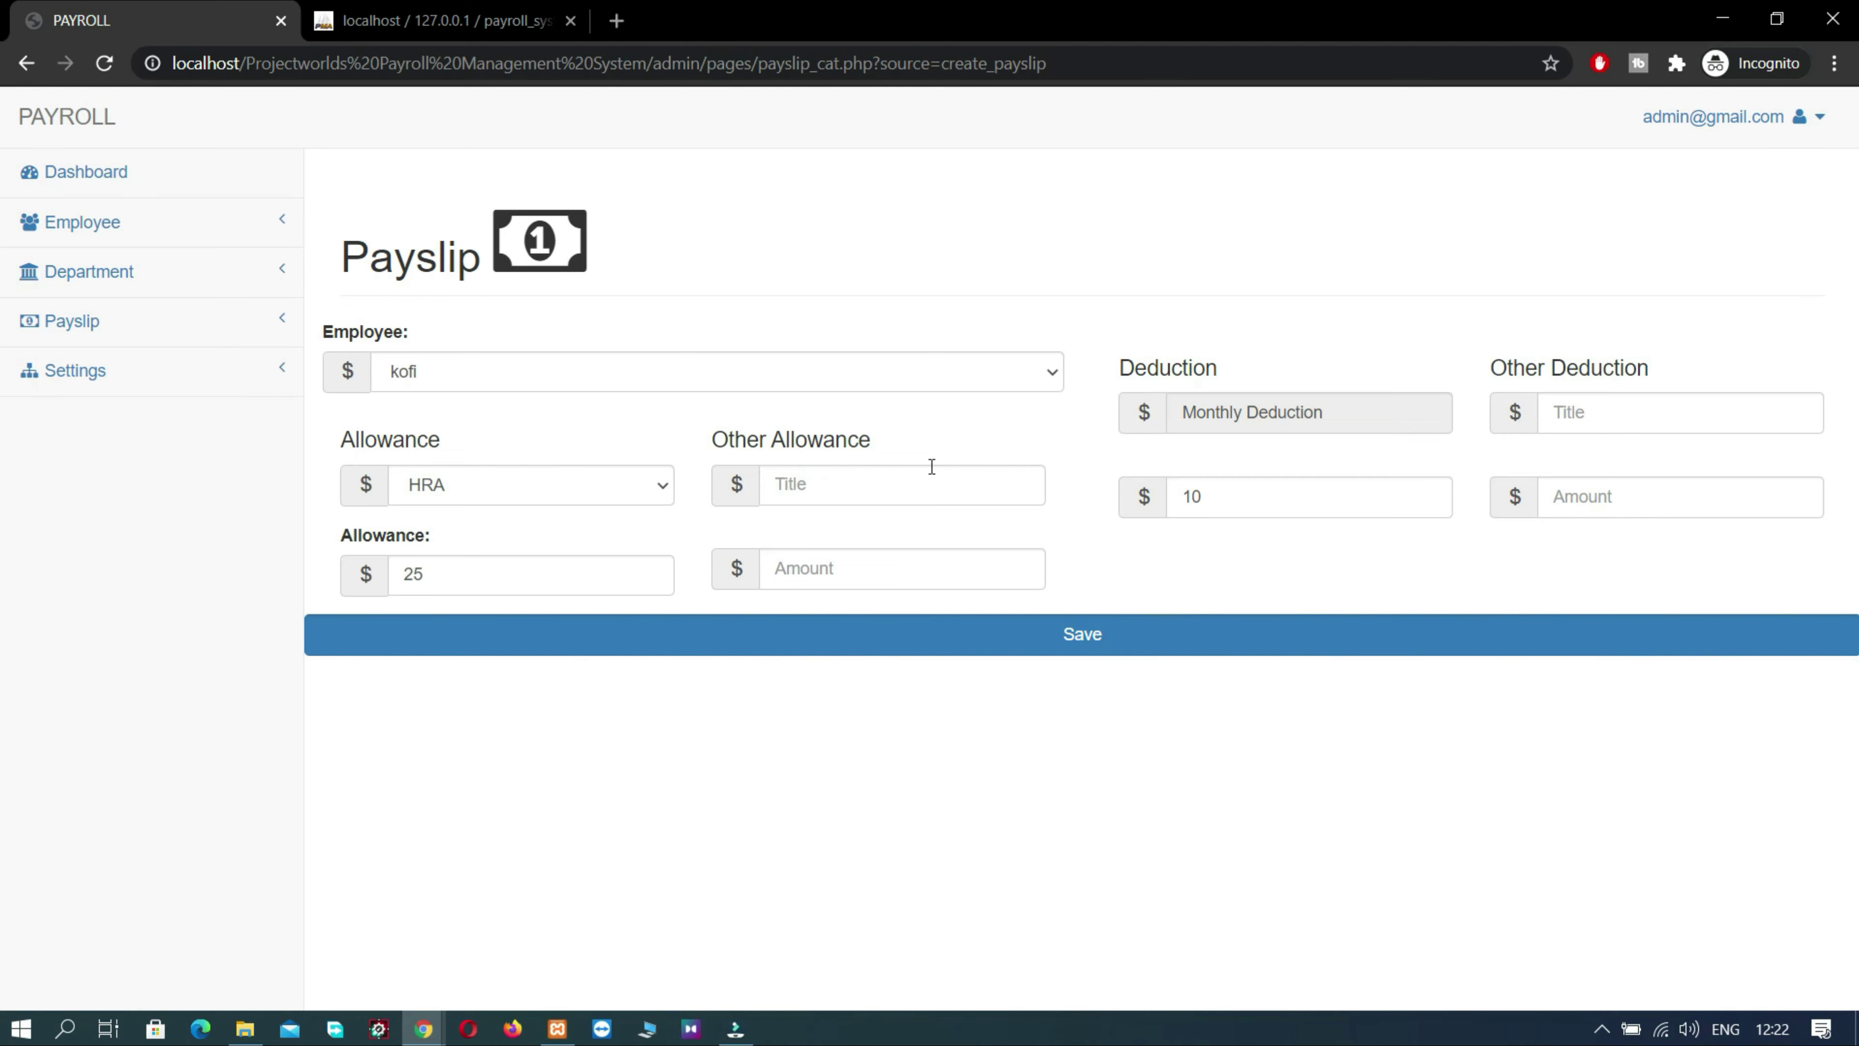
- Choose Food as the allowance type and start typing 'other charges' as the other allowance title
{"action": "left_click", "coordinate": [547, 489]}
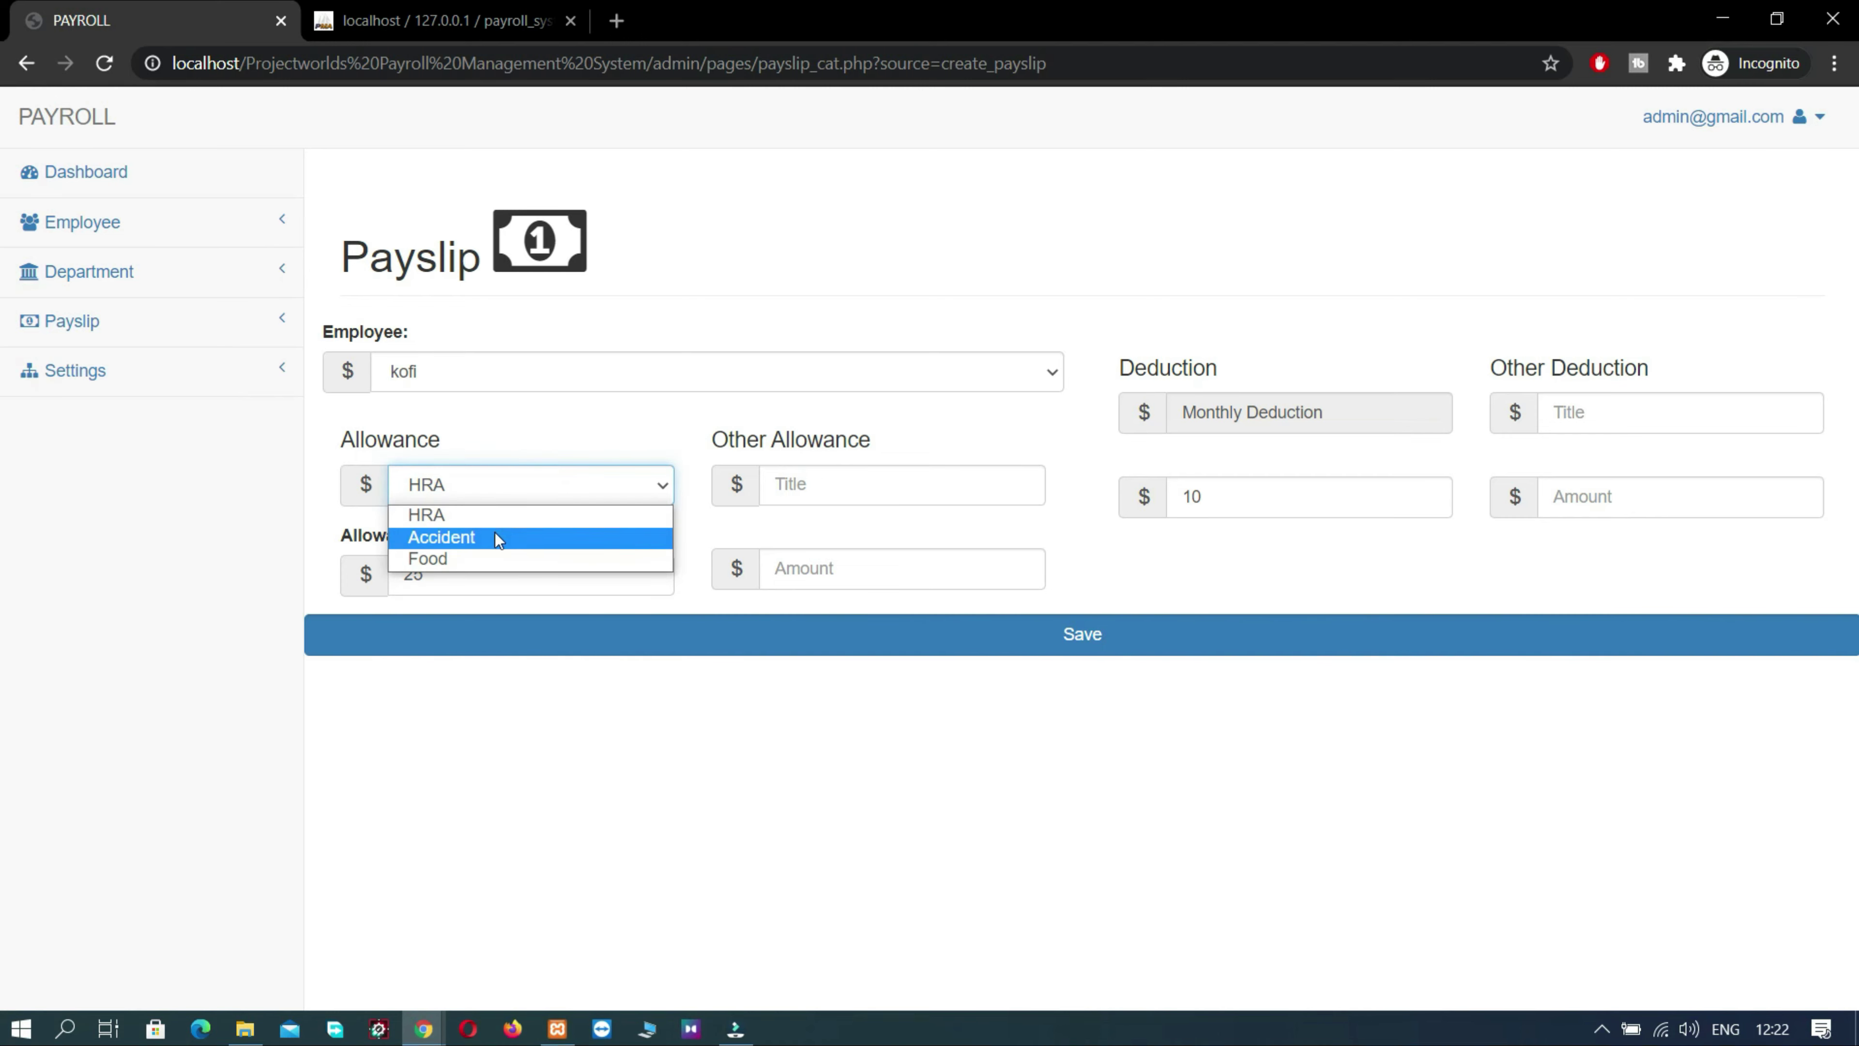
{"action": "left_click", "coordinate": [483, 555]}
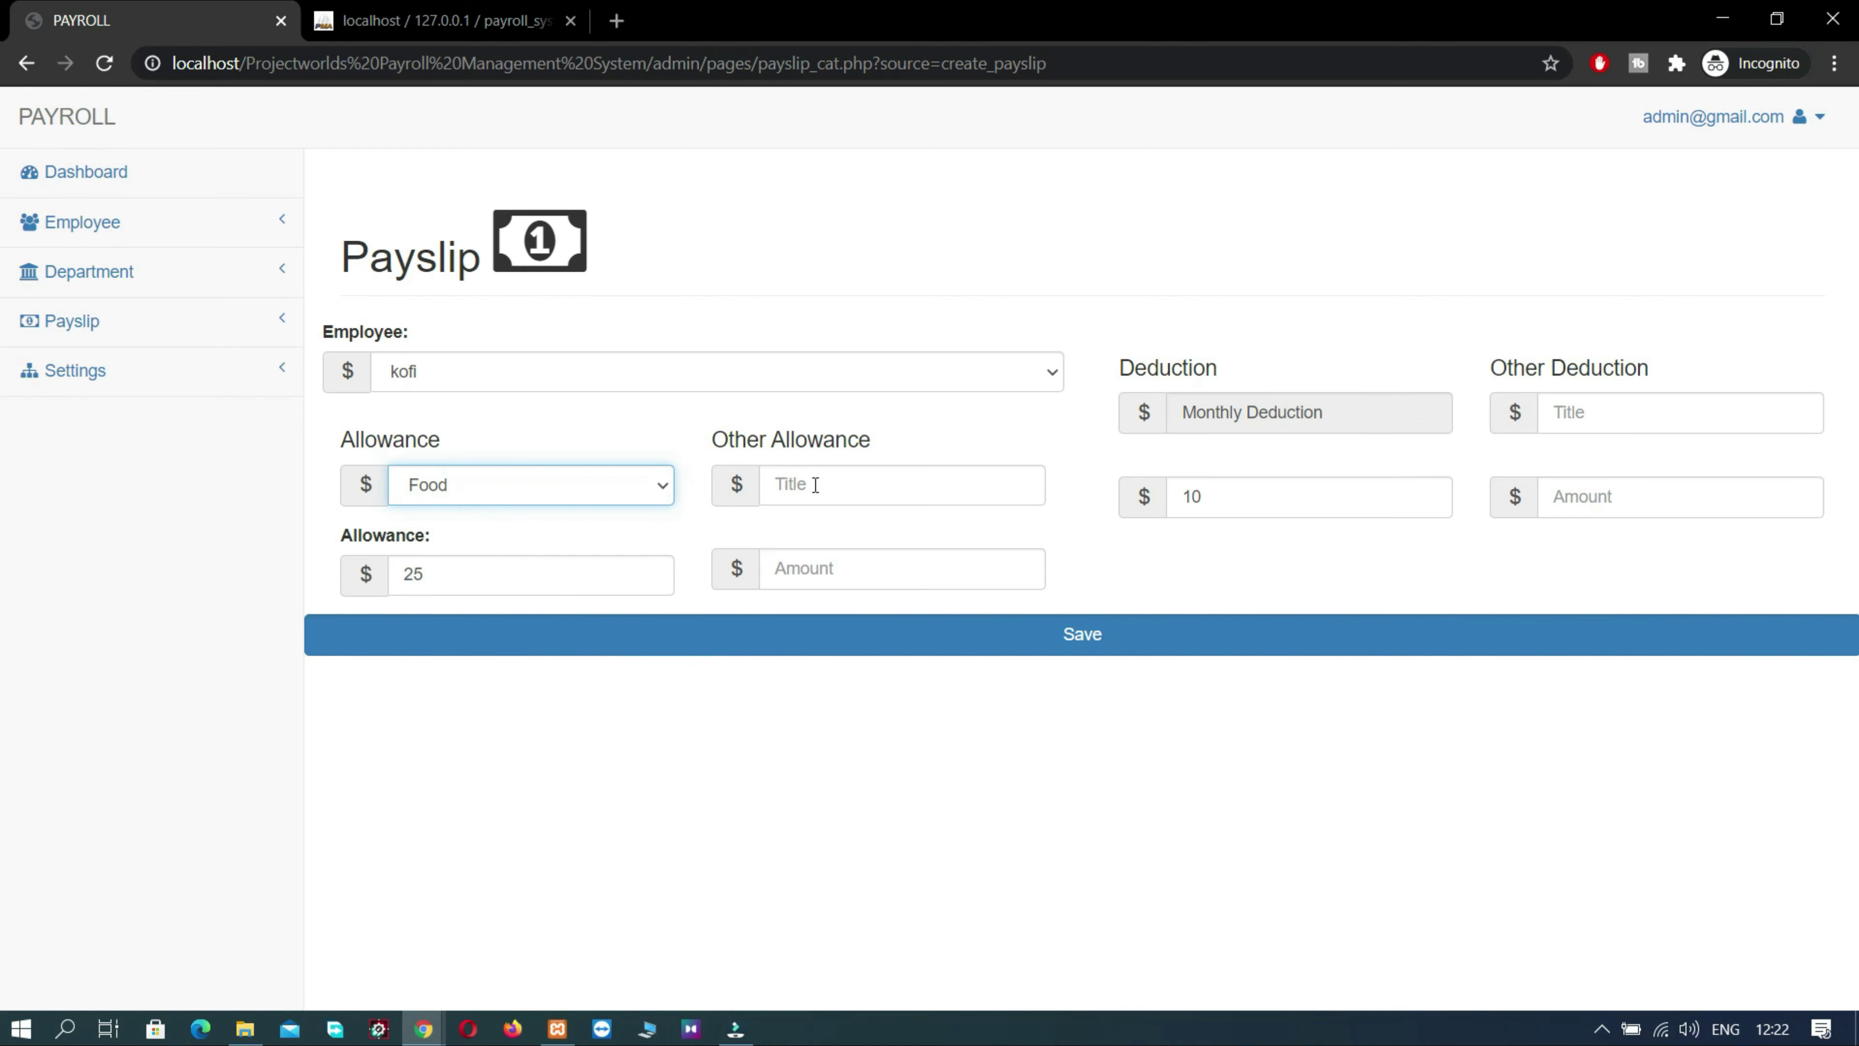
{"action": "left_click", "coordinate": [846, 486]}
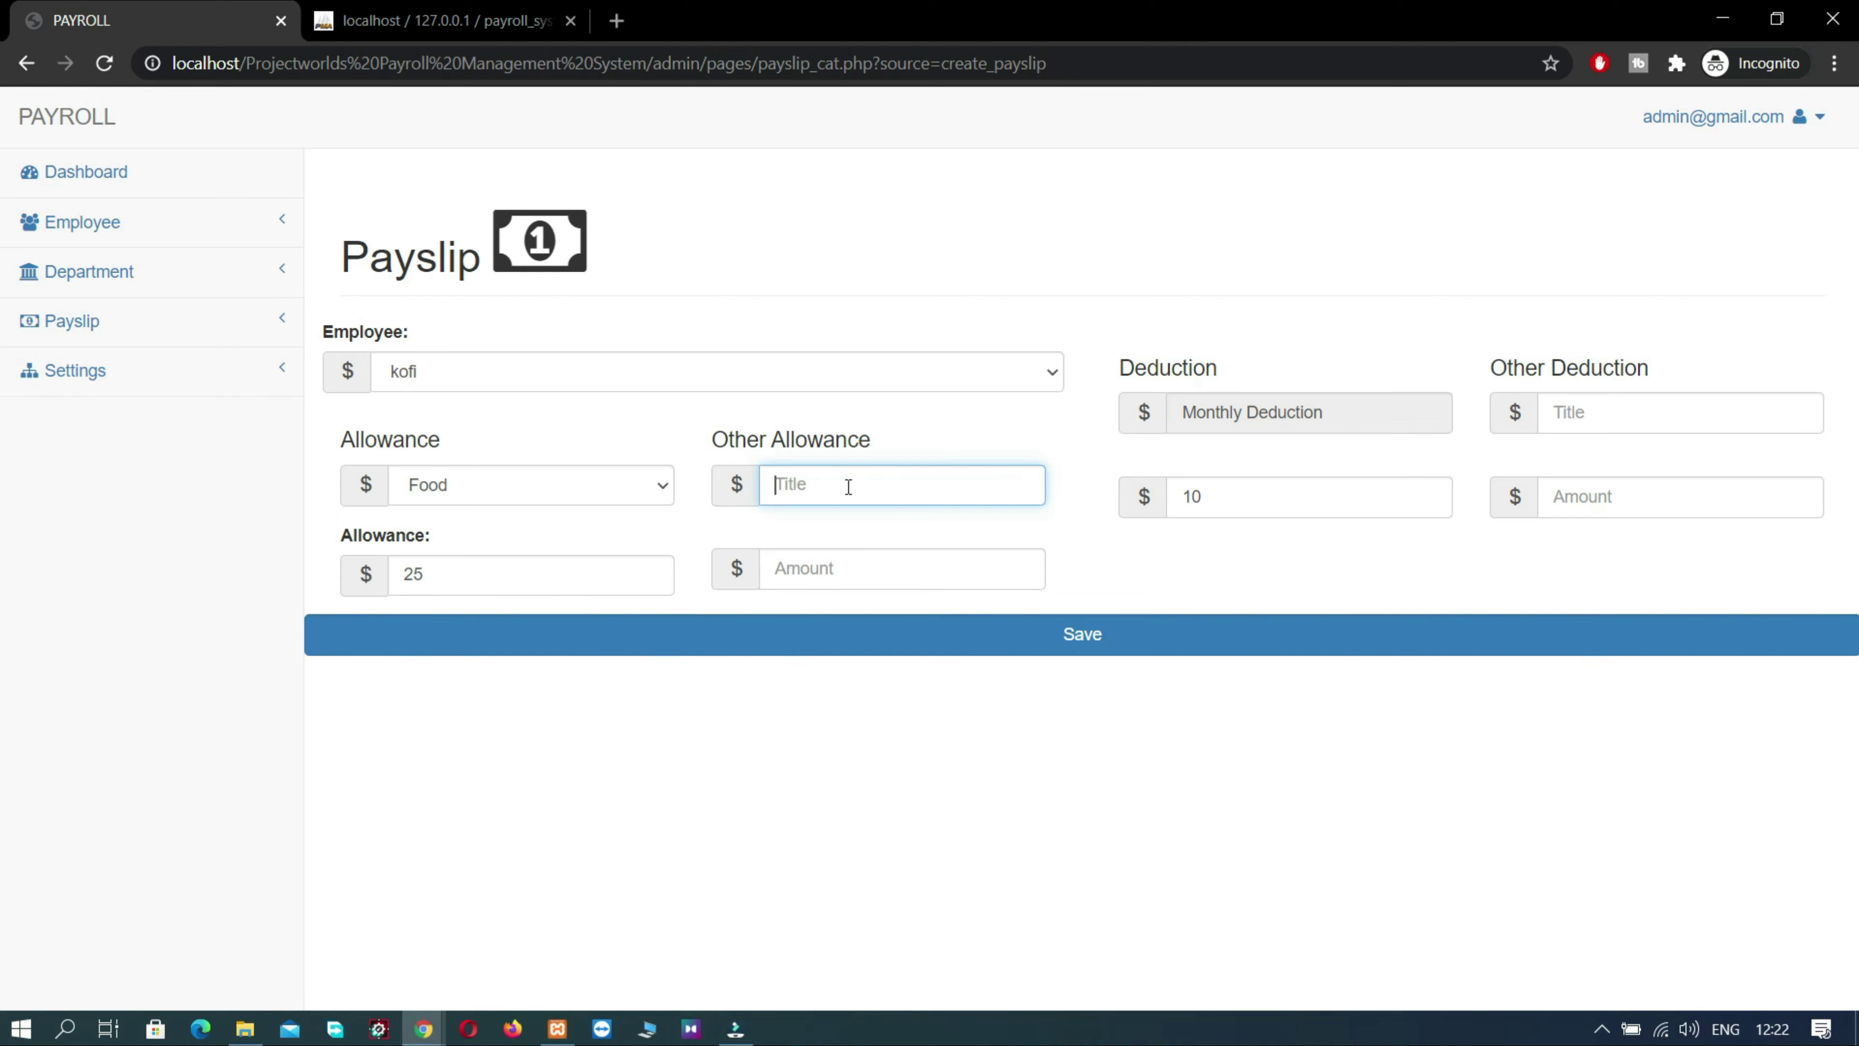
{"action": "type", "text": "OTGER"}
{"action": "key", "text": "BackSpace"}
{"action": "key", "text": "BackSpace"}
{"action": "key", "text": "BackSpace"}
{"action": "key", "text": "BackSpace"}
{"action": "key", "text": "BackSpace"}
{"action": "type", "text": "other d"}
{"action": "type", "text": "harges"}
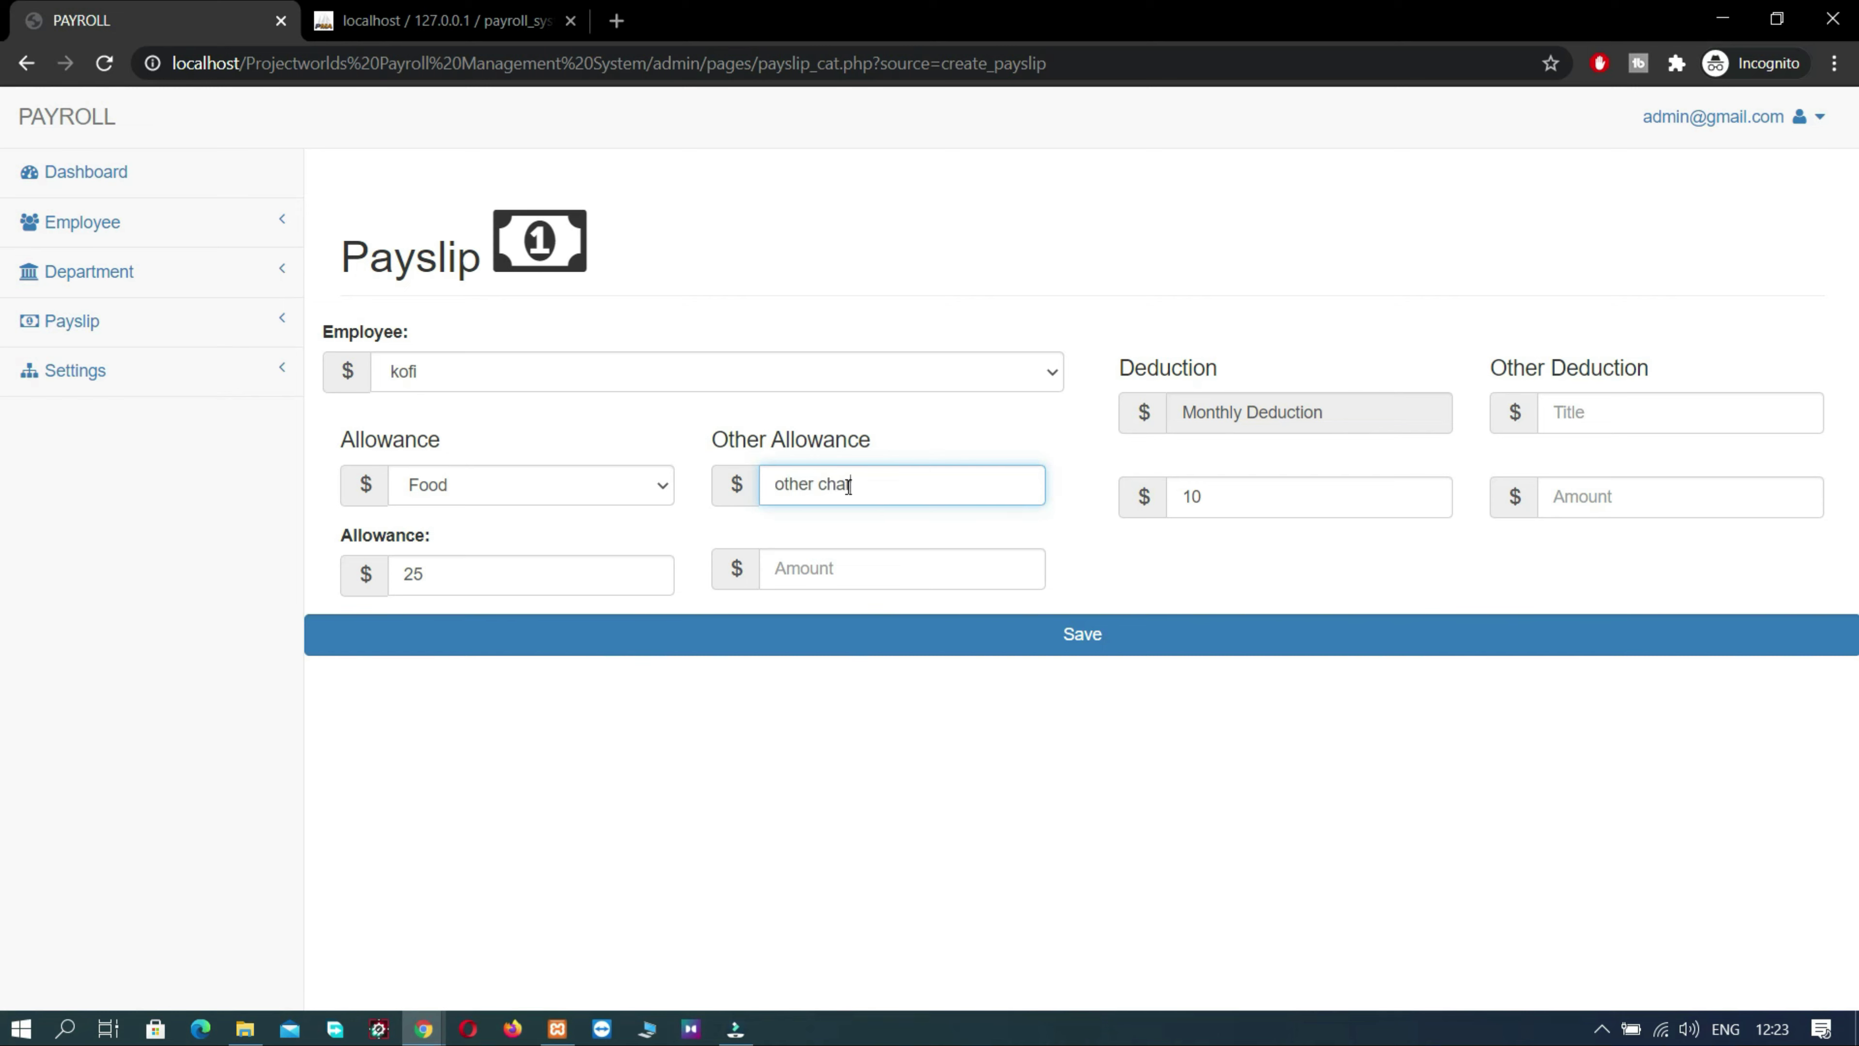